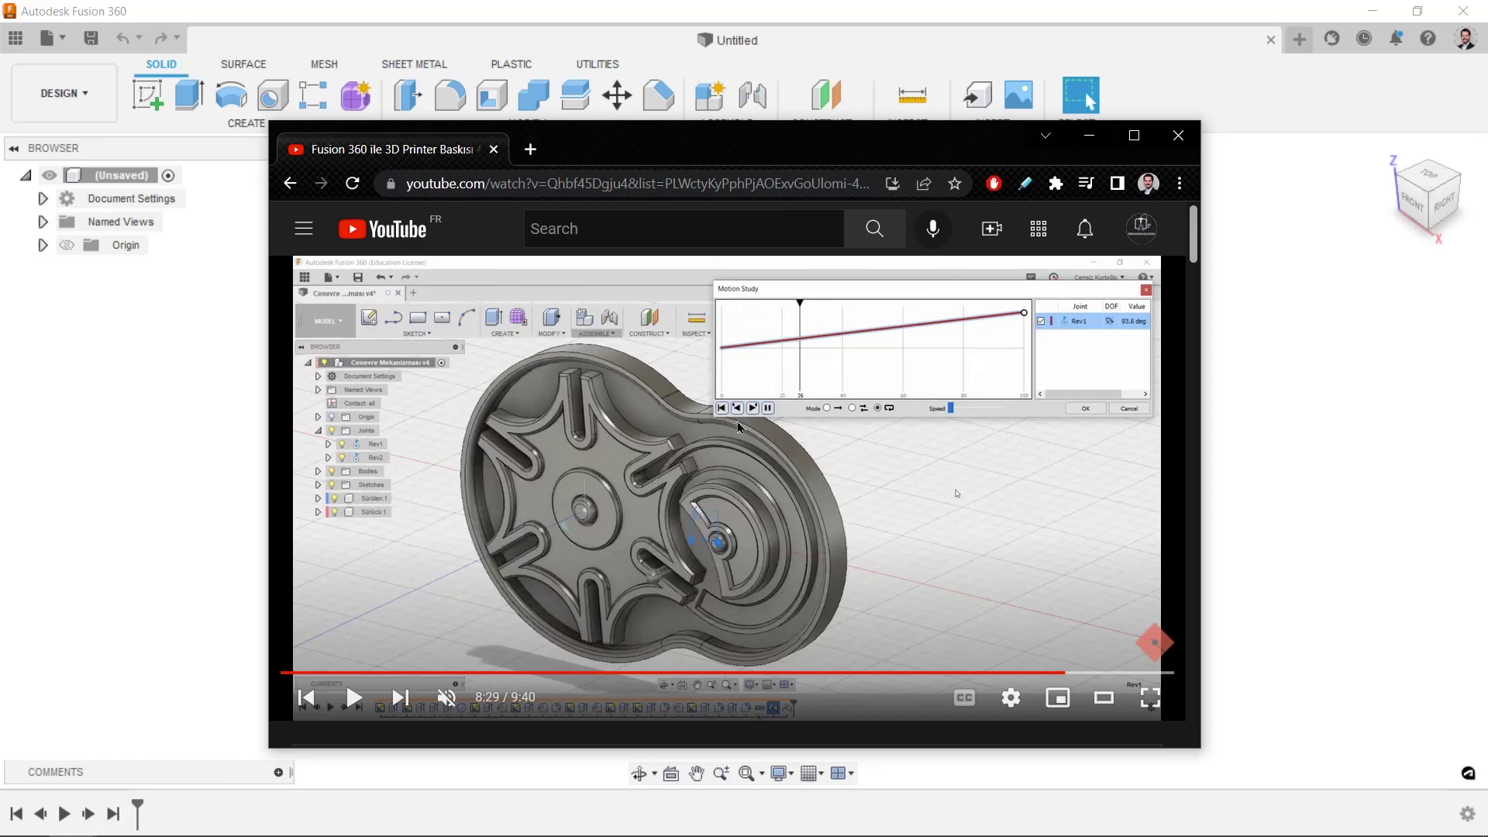
scroll(895, 484, down, 2)
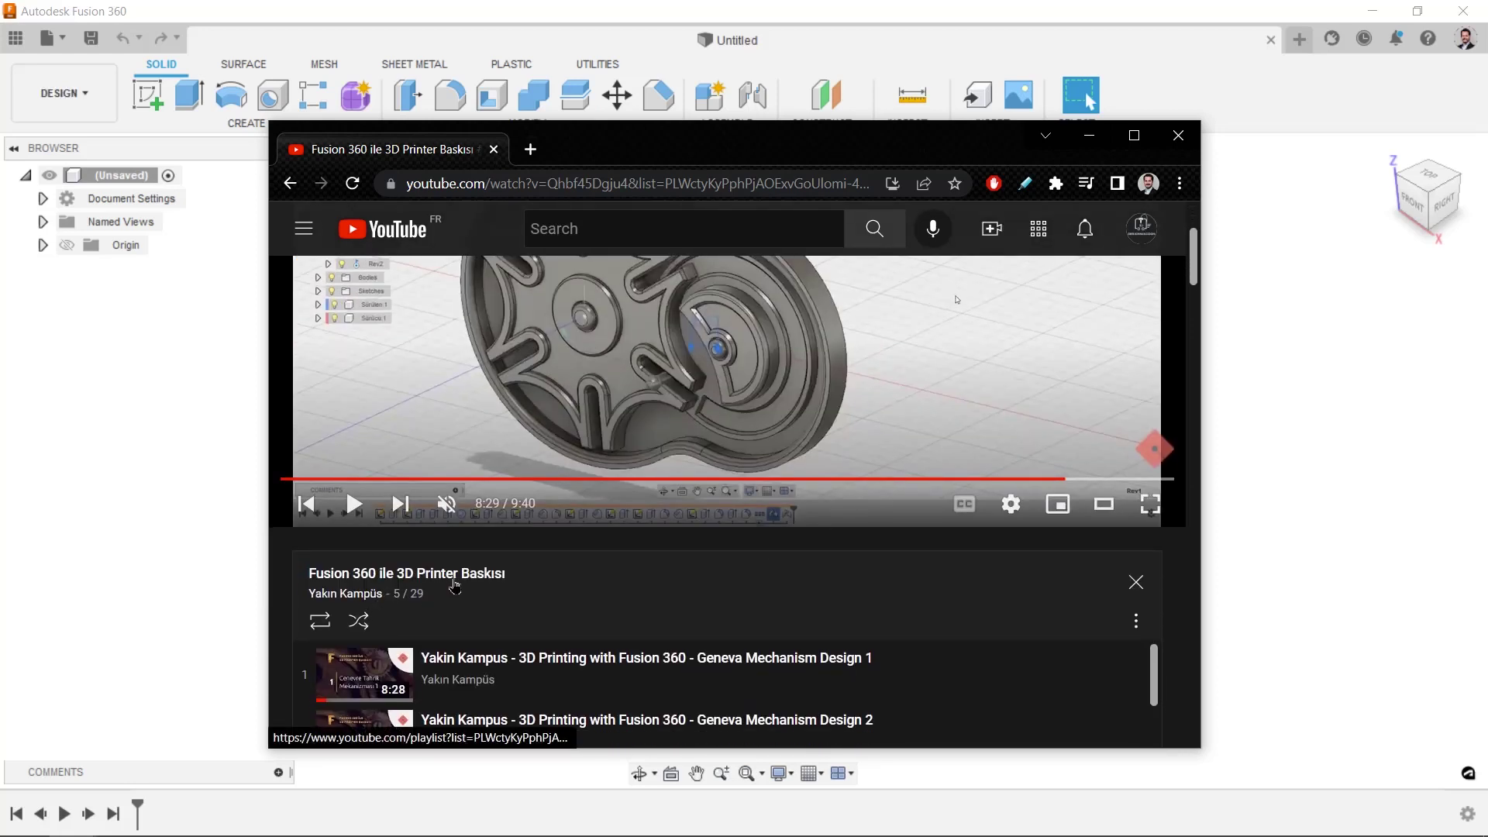
scroll(898, 537, up, 2)
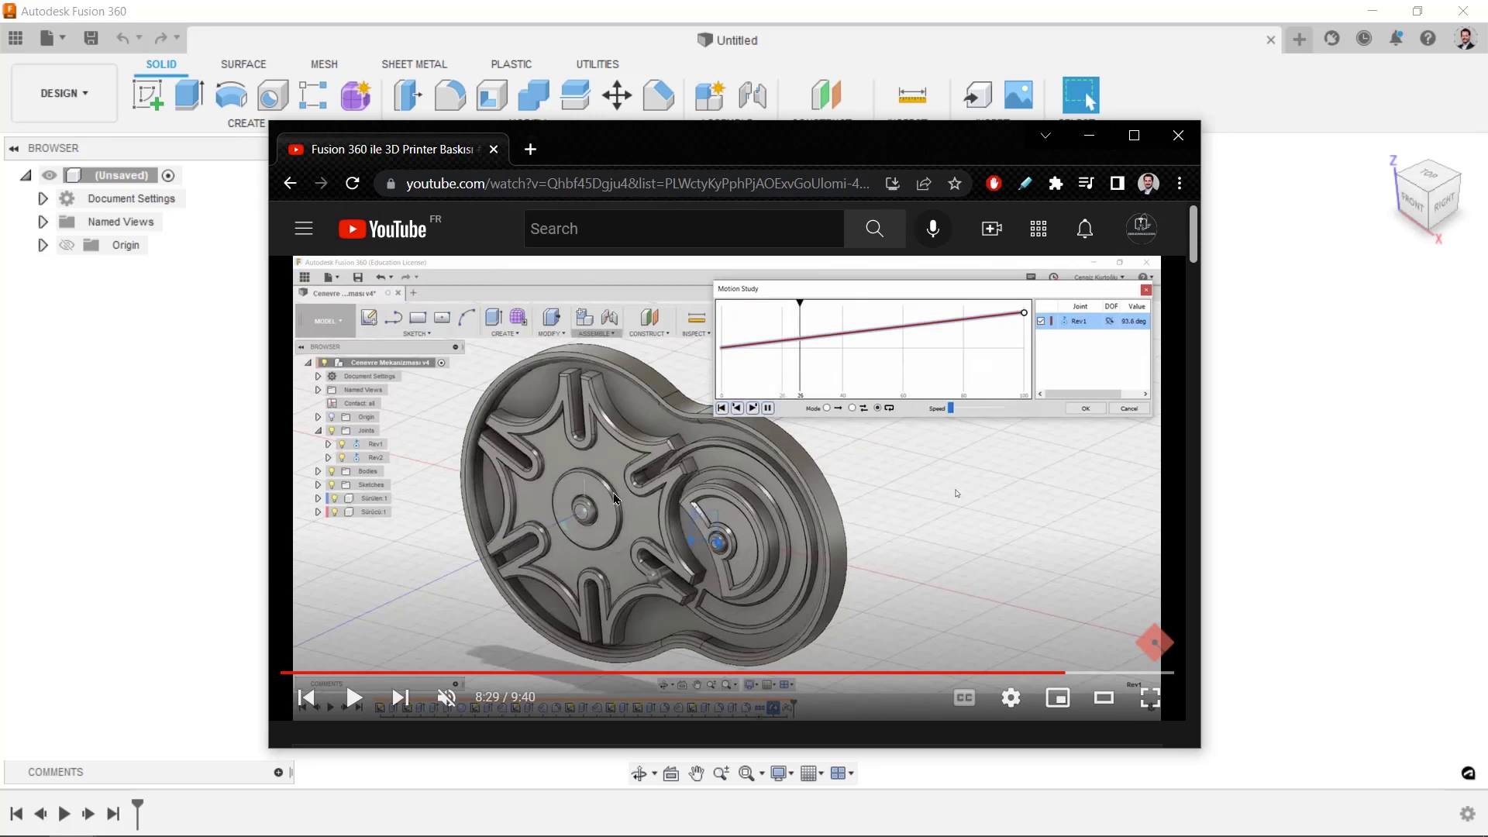
scroll(675, 508, down, 2)
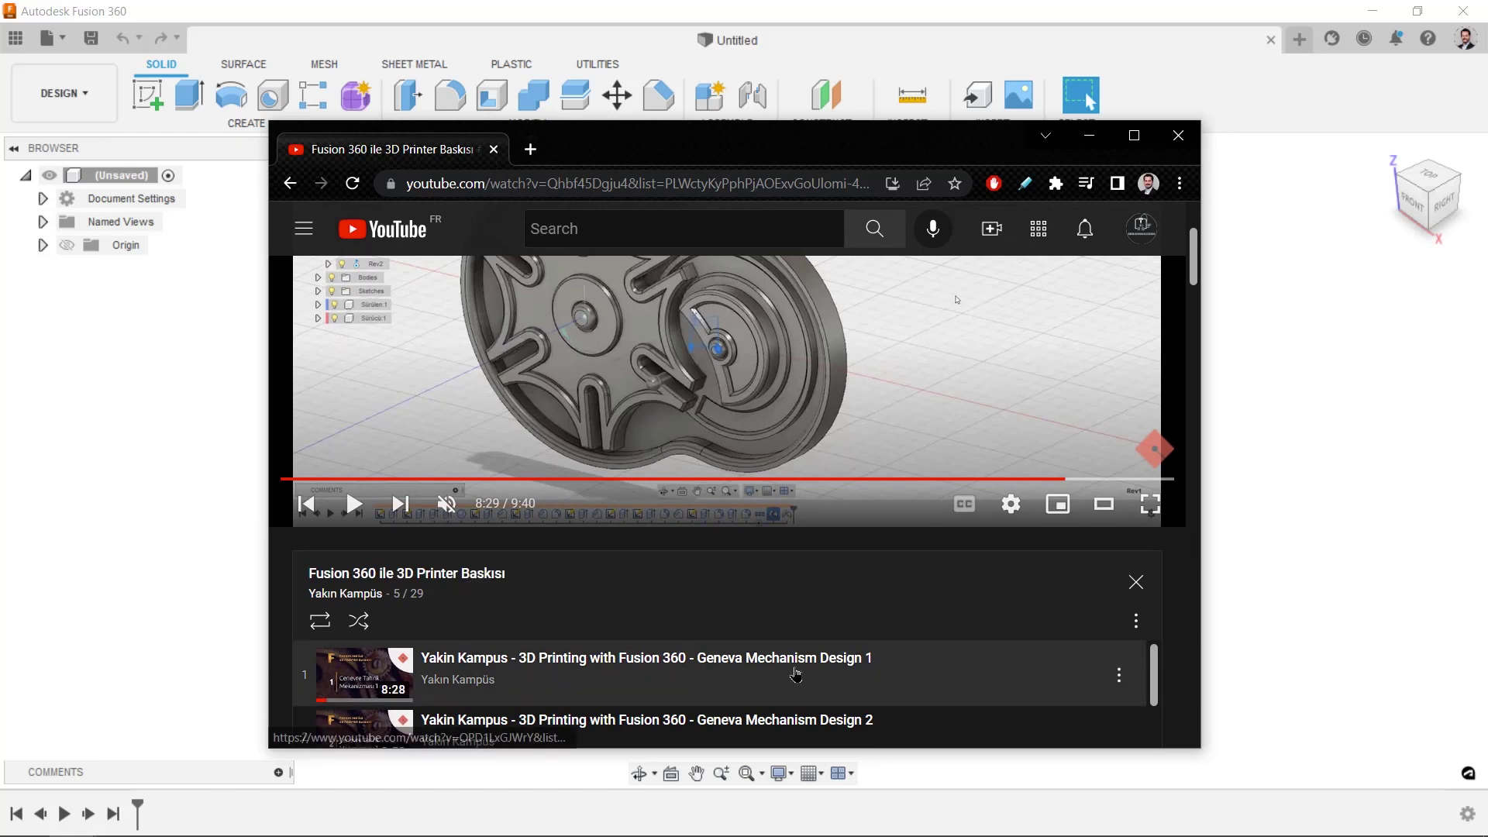
scroll(712, 590, up, 2)
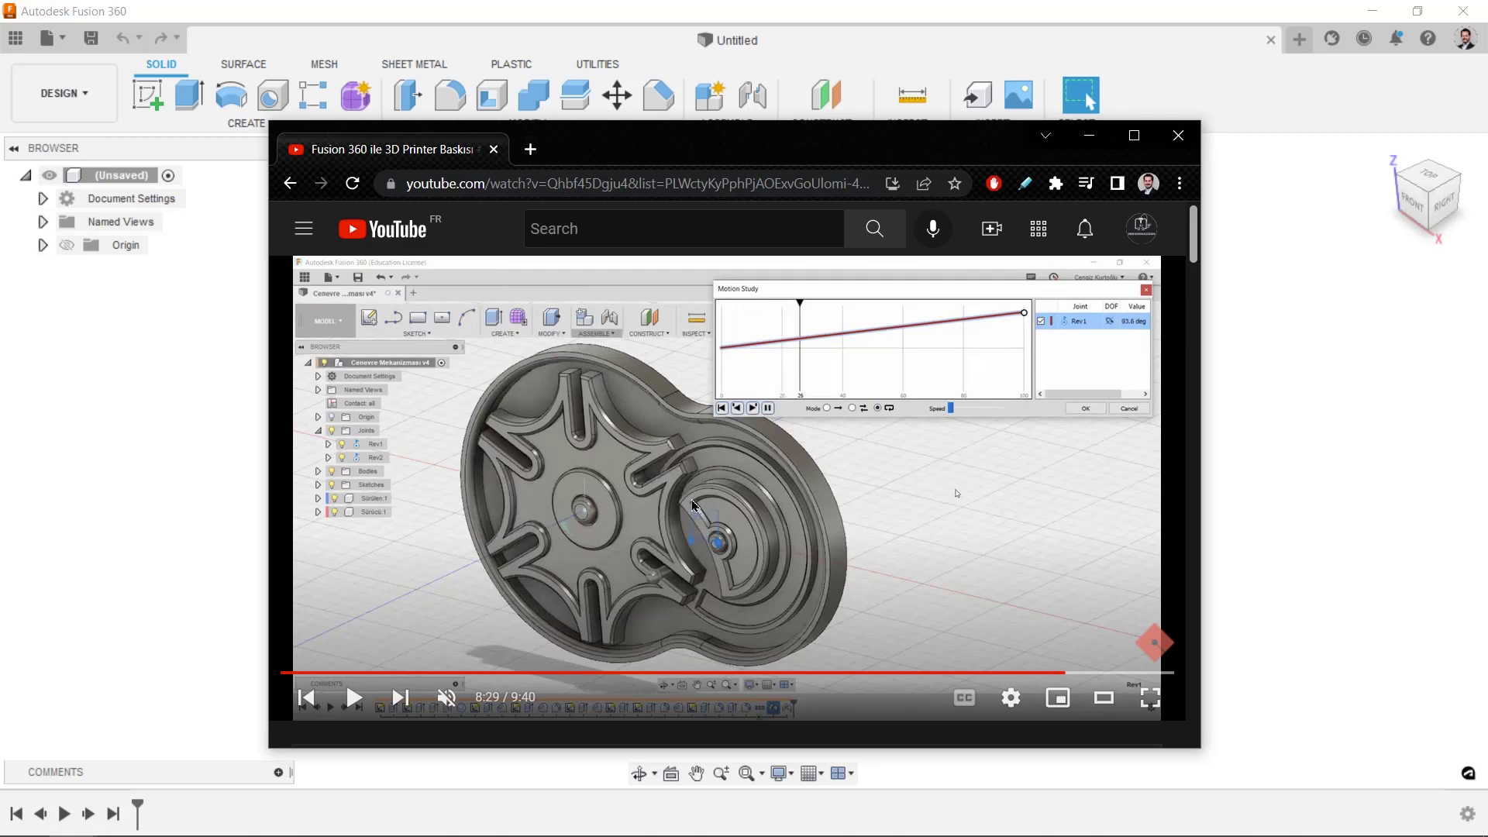
scroll(643, 503, down, 2)
scroll(628, 520, down, 4)
scroll(604, 542, down, 2)
scroll(584, 564, down, 1)
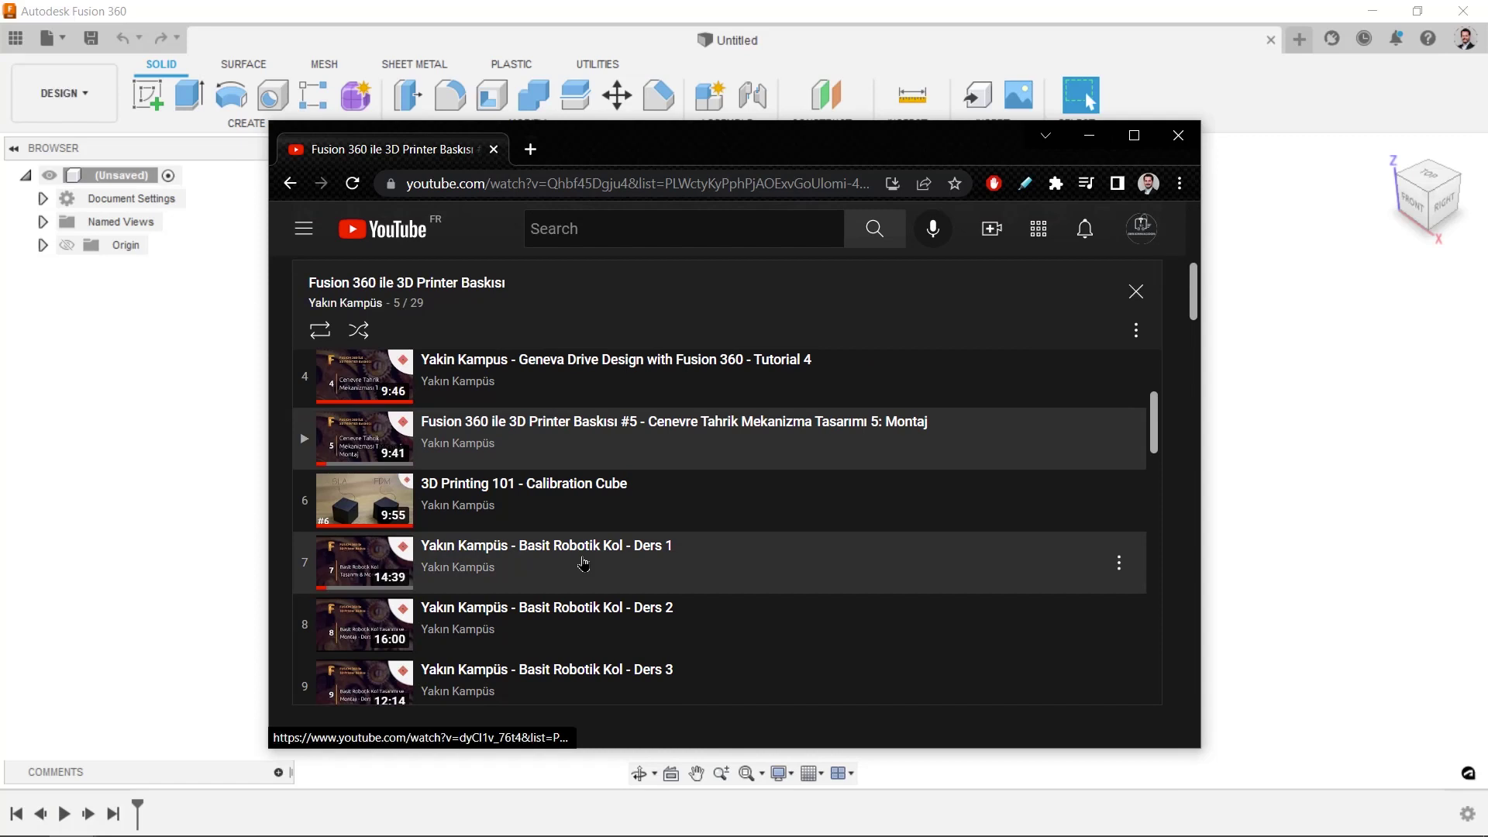
scroll(584, 564, down, 1)
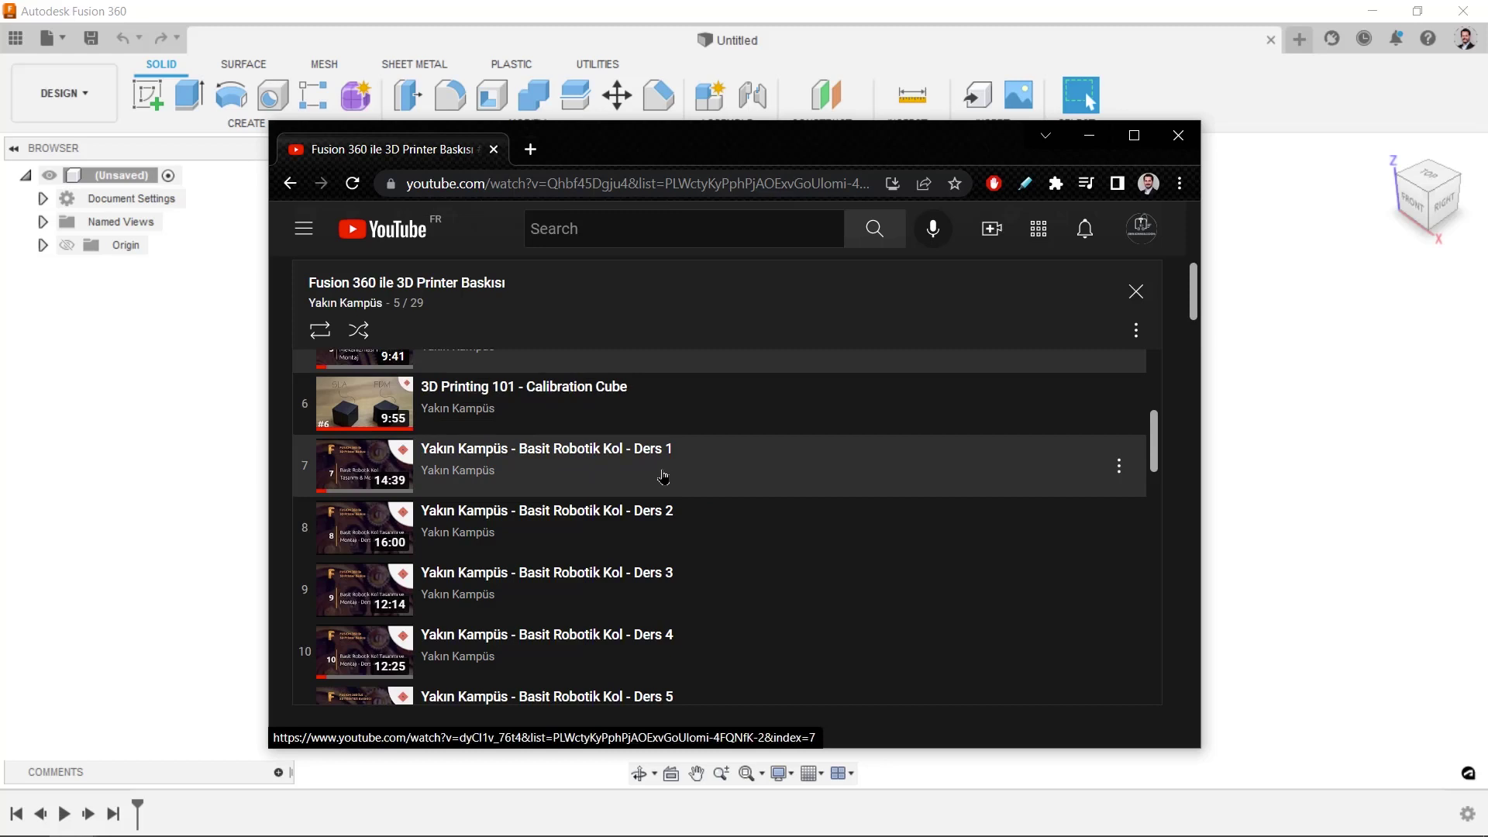
scroll(703, 477, down, 1)
scroll(703, 477, down, 2)
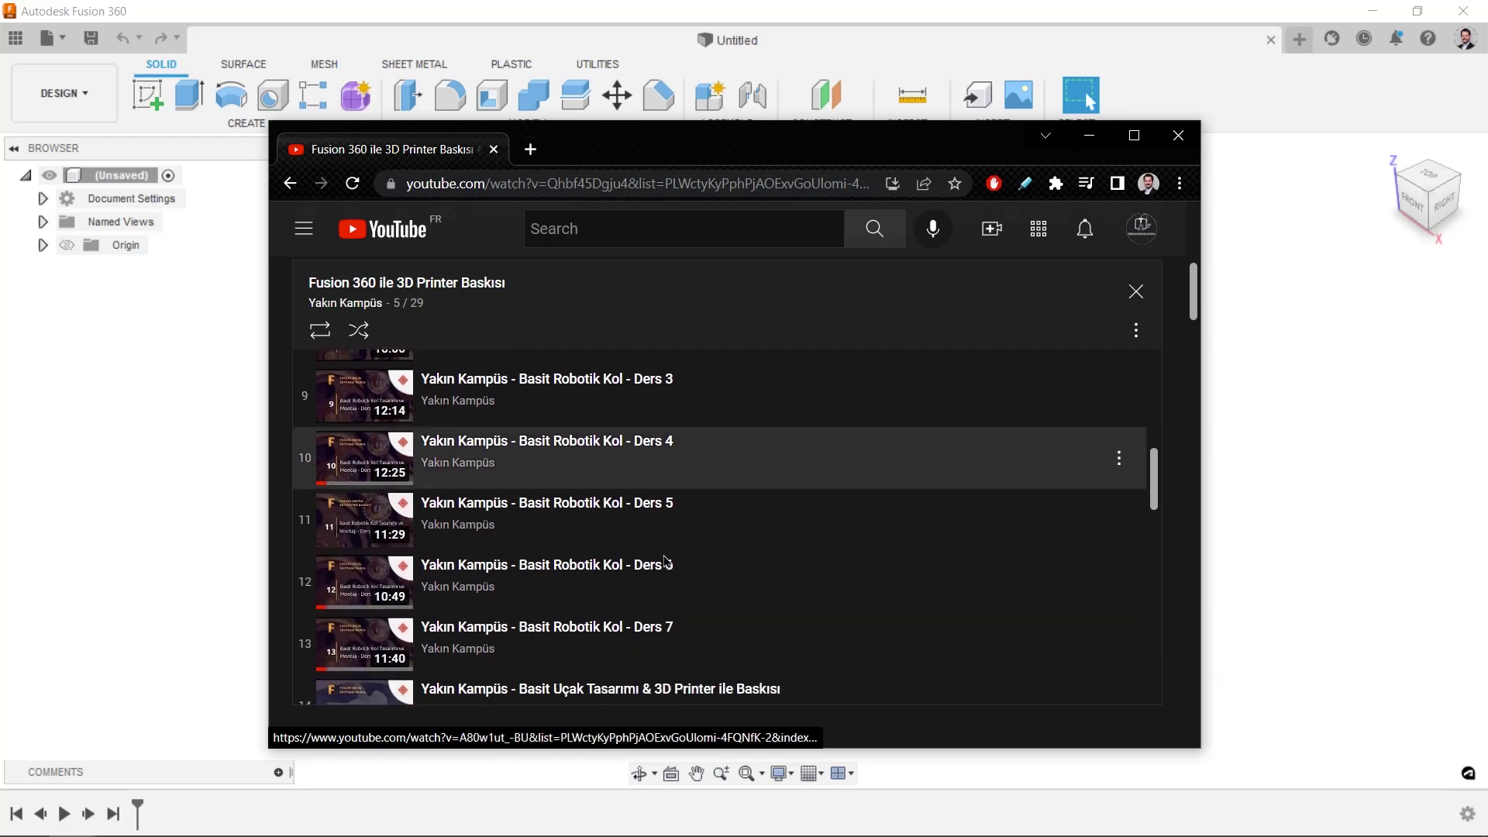
scroll(645, 556, down, 1)
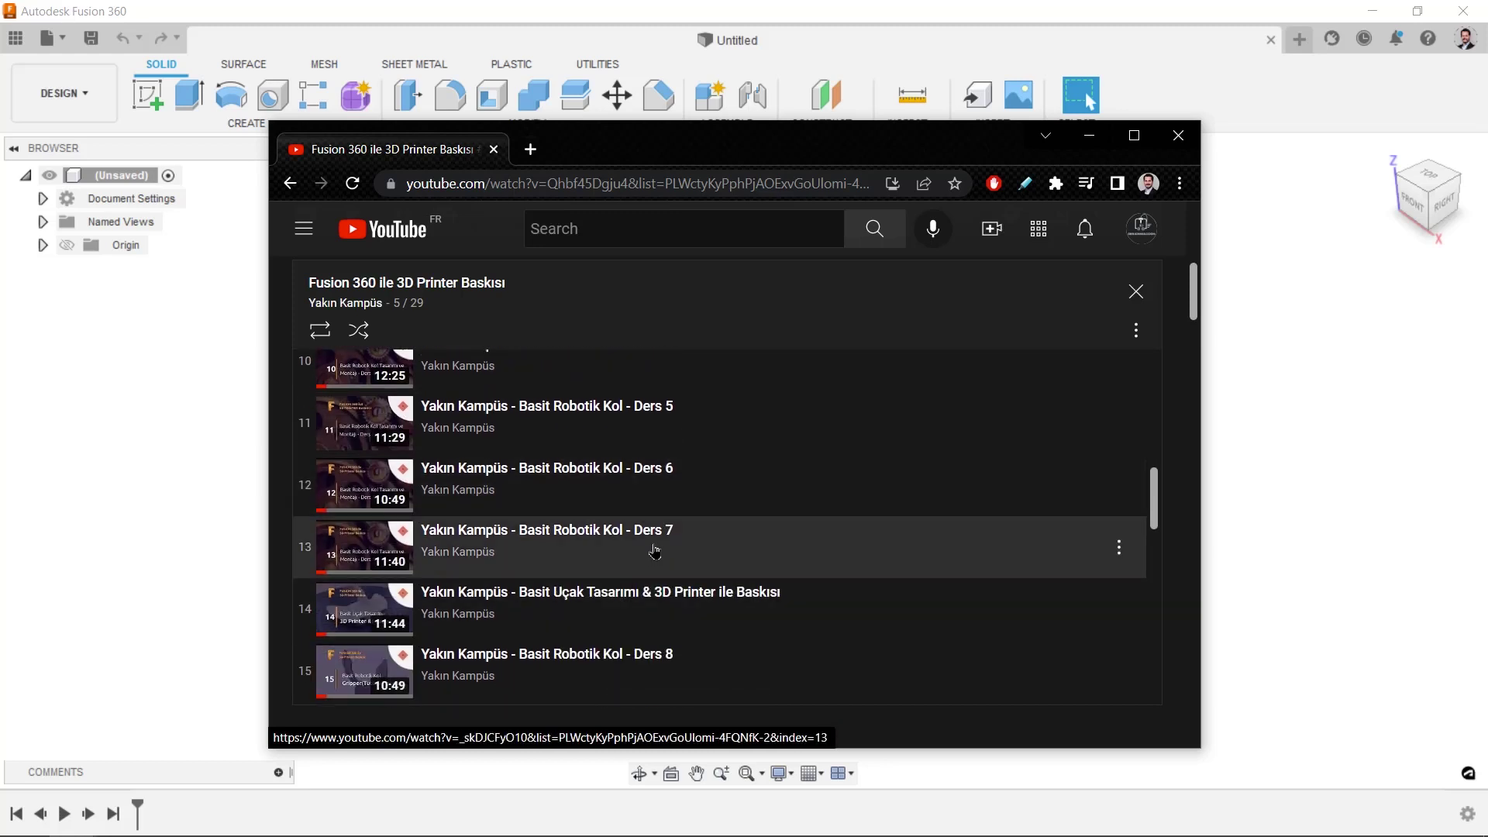
scroll(651, 551, down, 1)
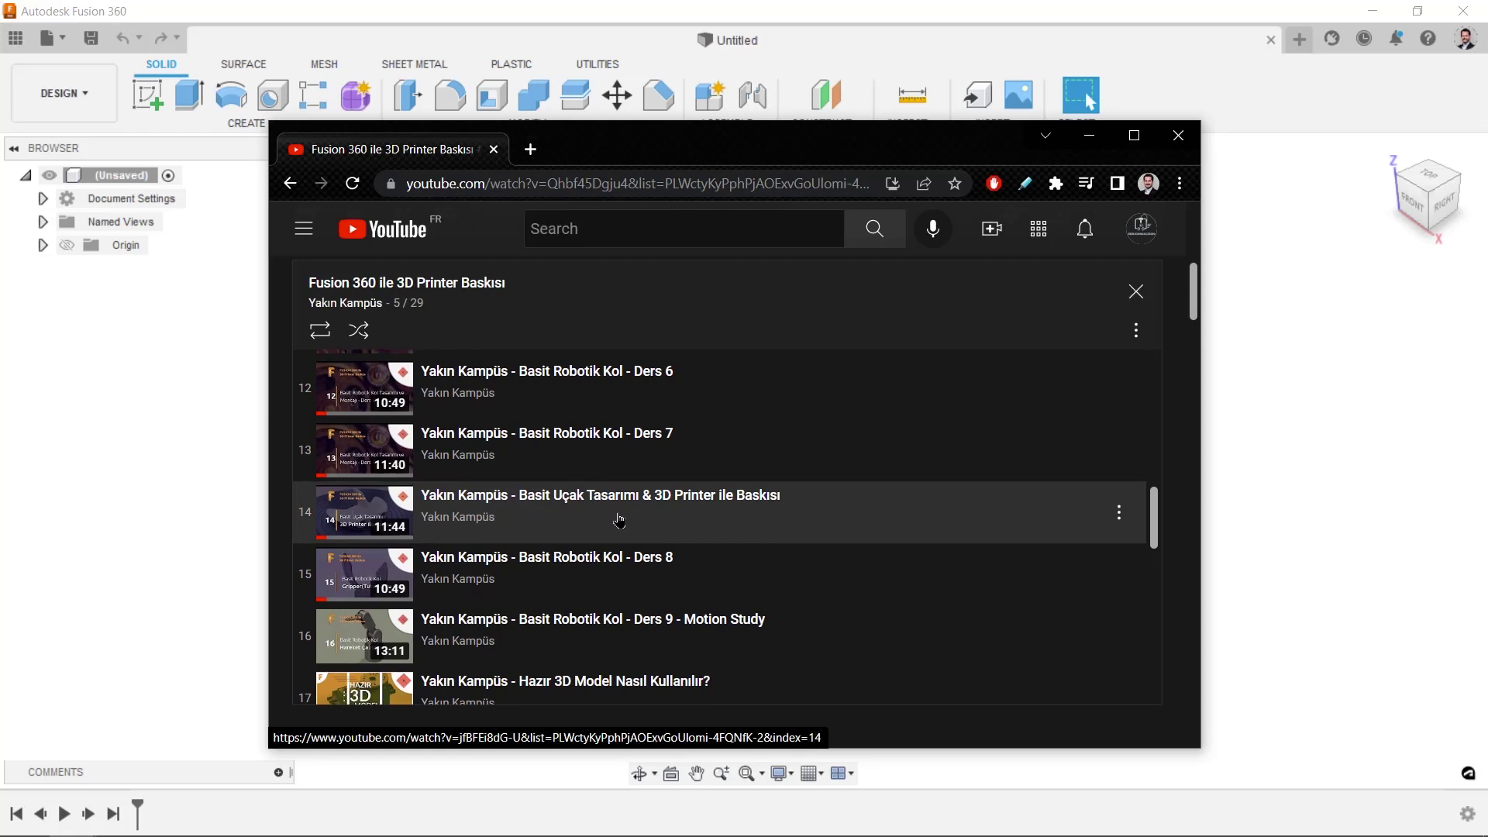
scroll(642, 520, down, 1)
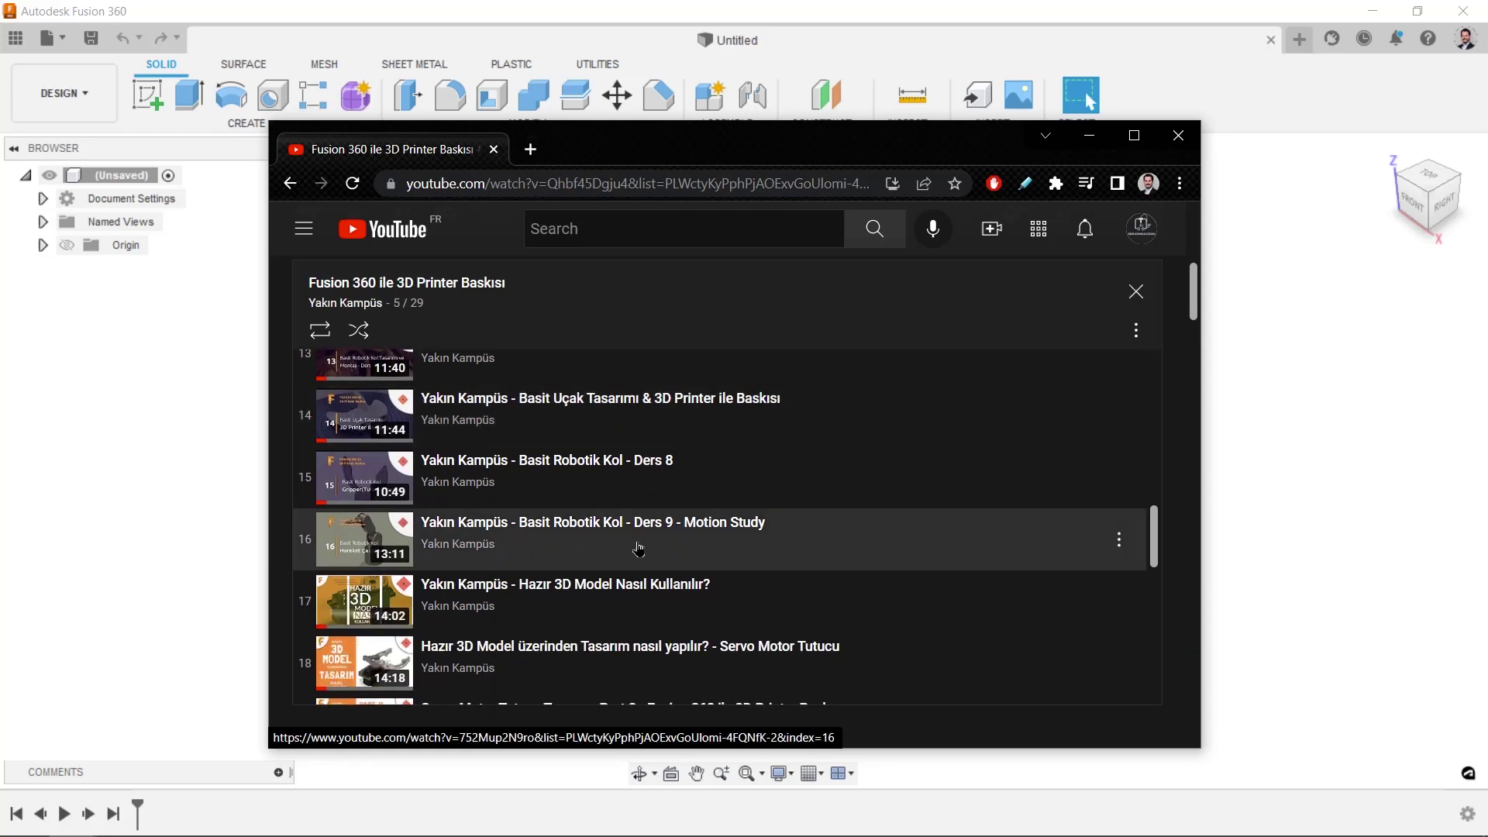
scroll(643, 549, down, 1)
scroll(542, 557, down, 1)
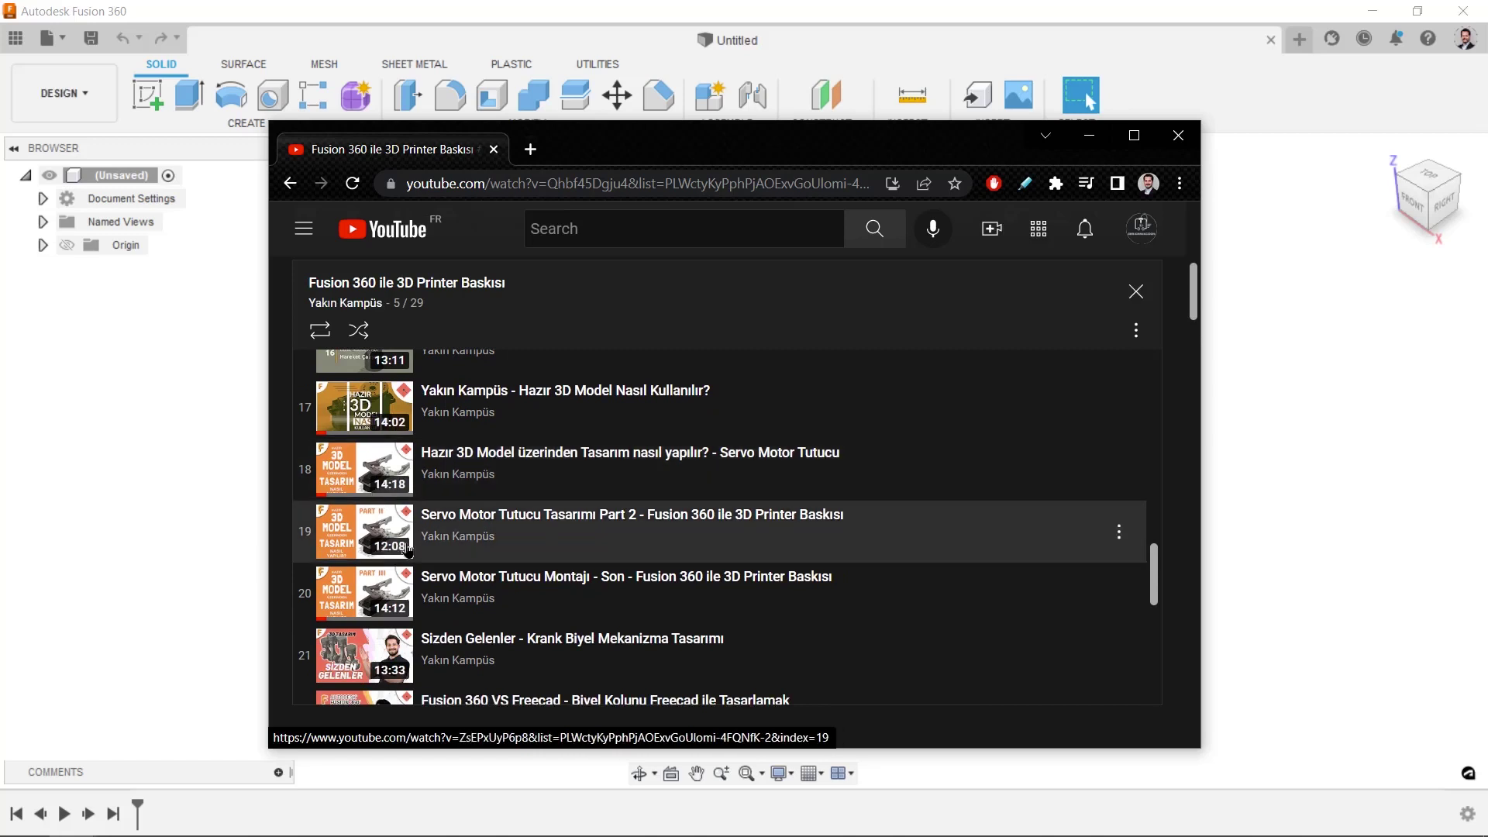
scroll(580, 595, down, 1)
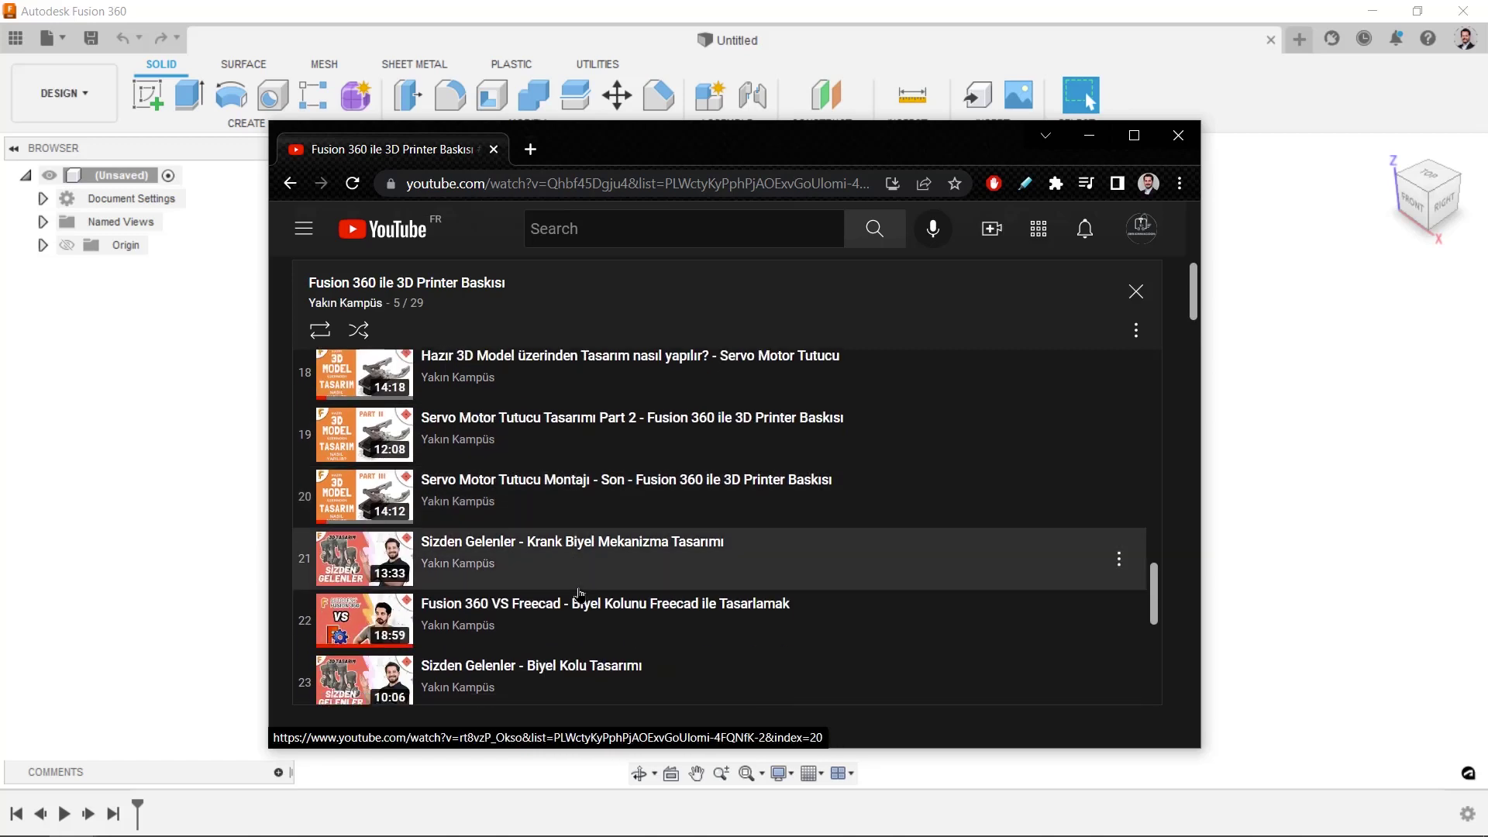
scroll(581, 594, down, 1)
scroll(582, 594, down, 3)
scroll(558, 574, down, 1)
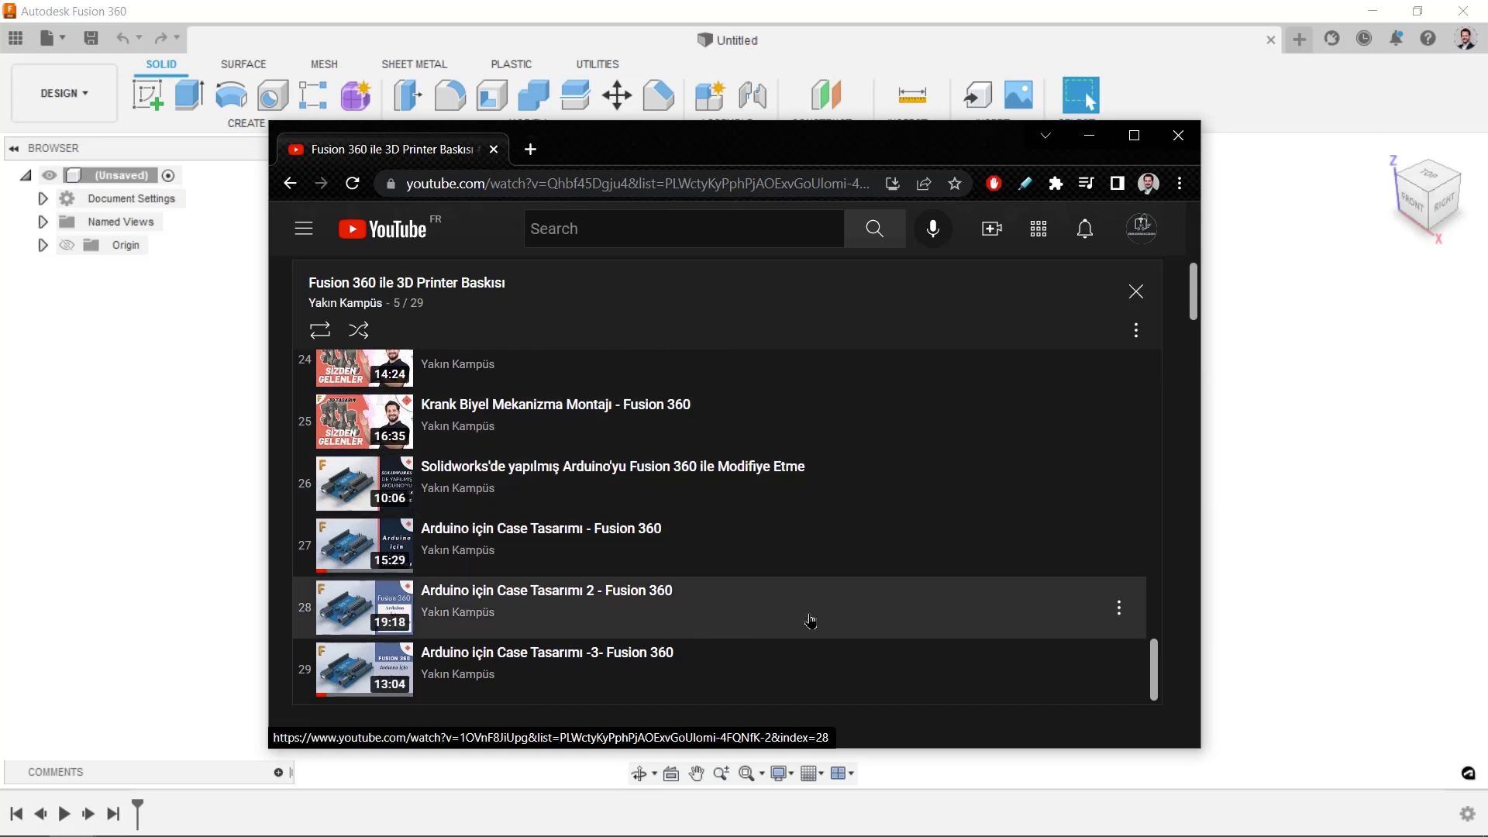
scroll(814, 622, up, 5)
scroll(821, 620, up, 5)
scroll(821, 620, up, 4)
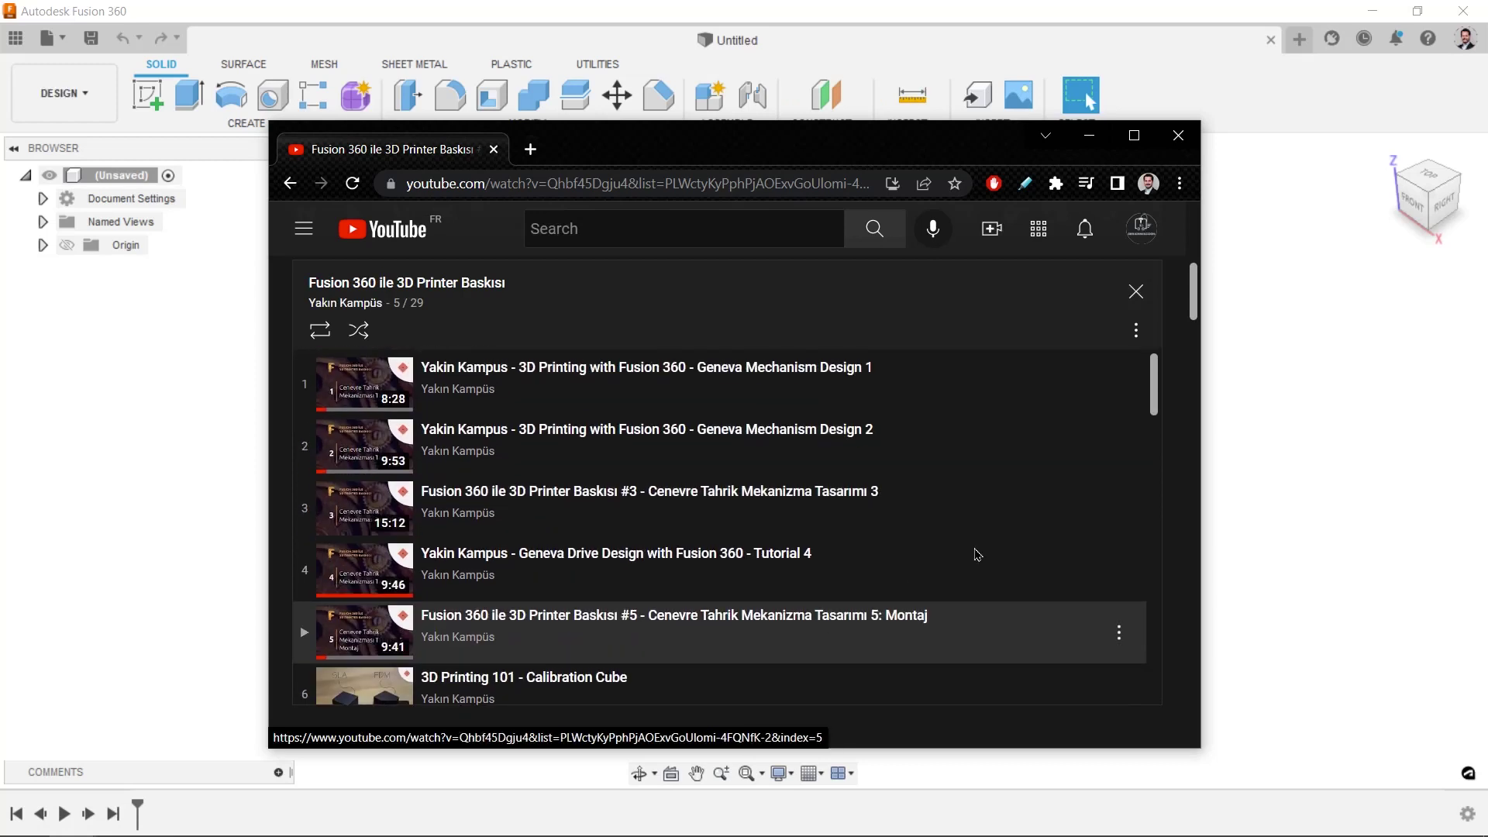
scroll(892, 463, up, 5)
scroll(892, 464, up, 1)
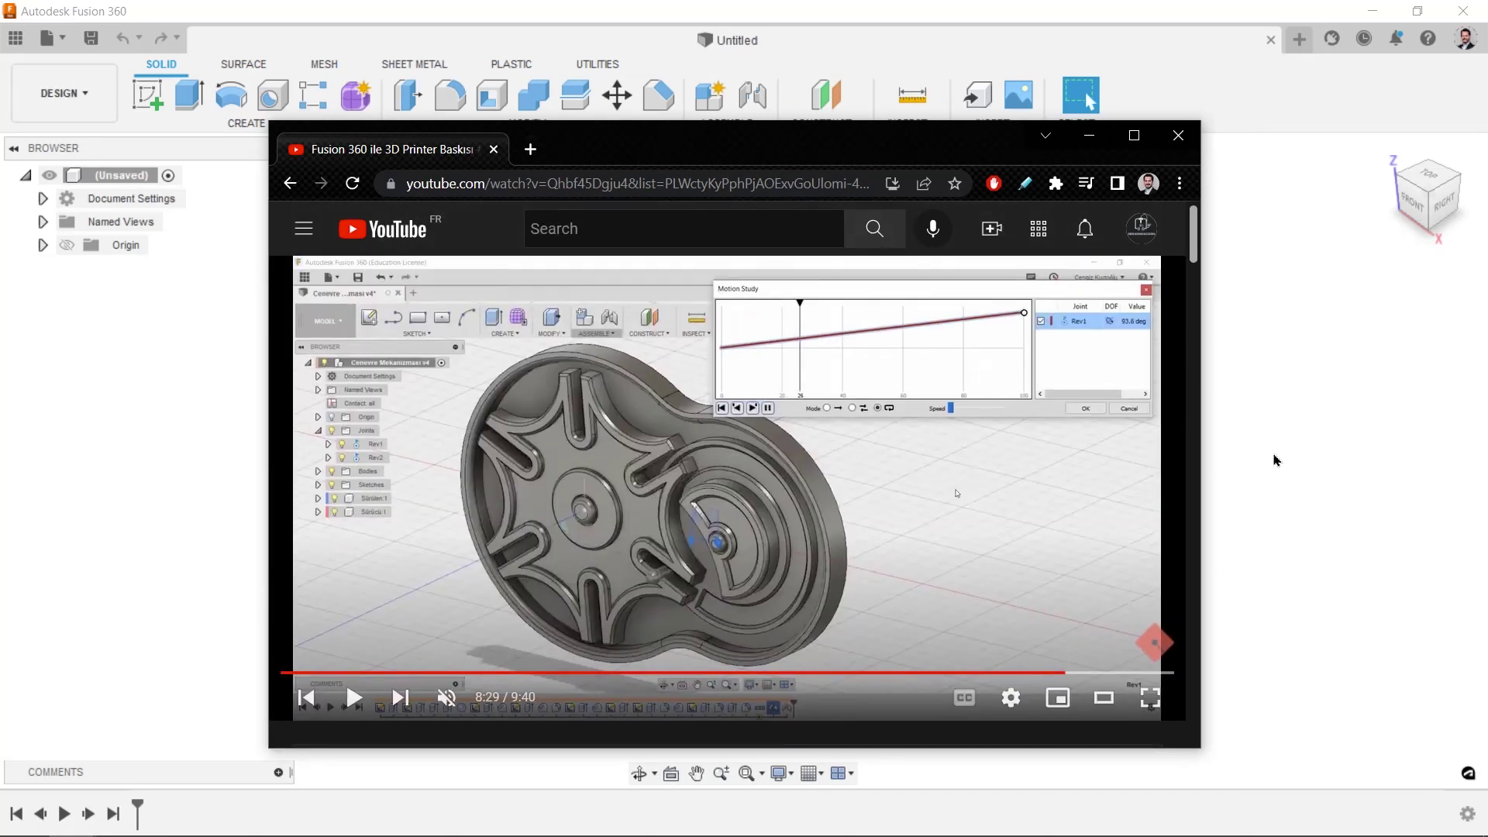
click(1277, 357)
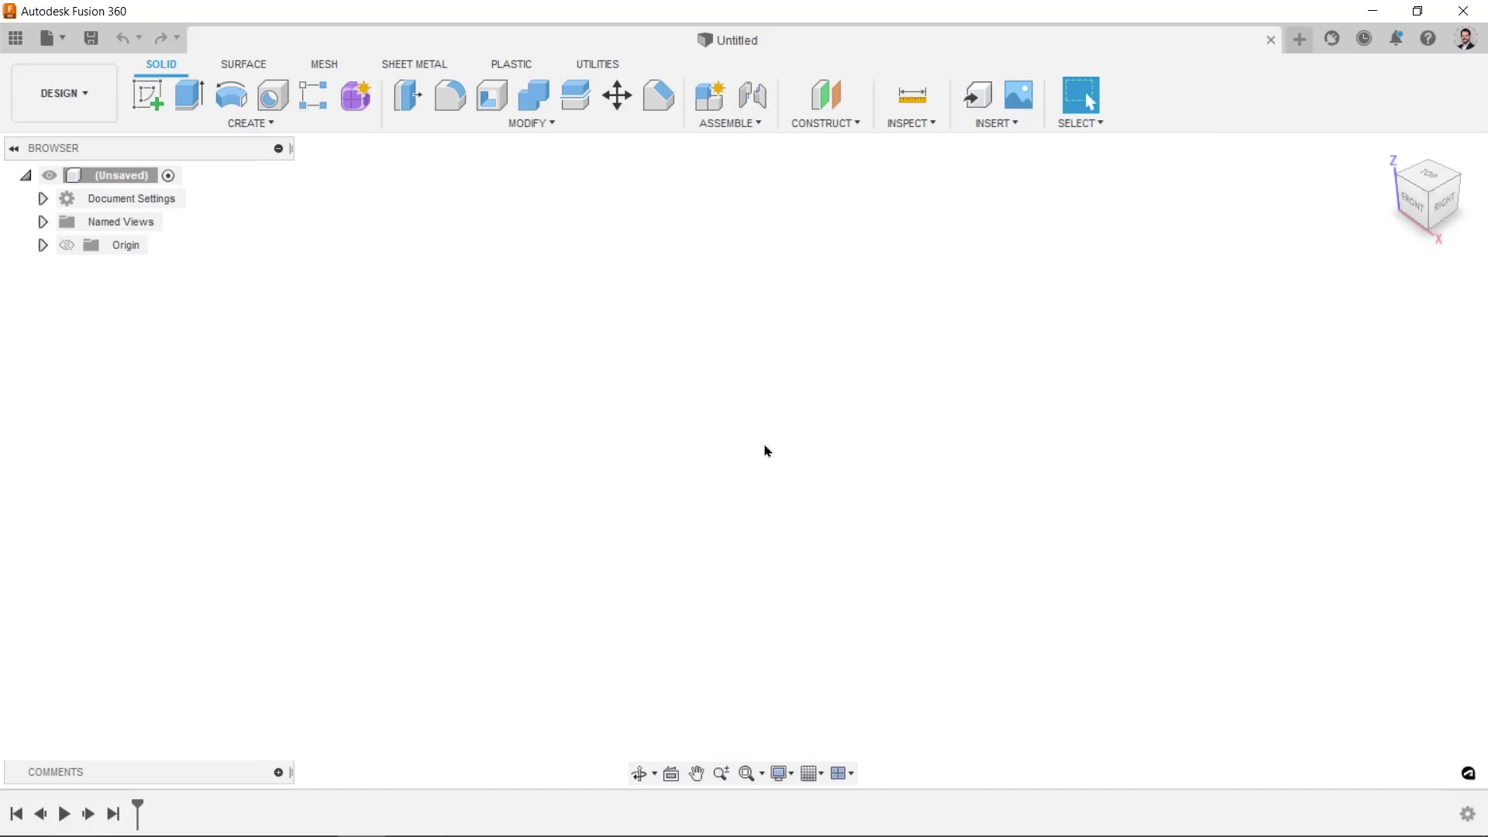
- Turn on the layout grid from the grid and snap settings
click(815, 775)
click(861, 655)
click(927, 500)
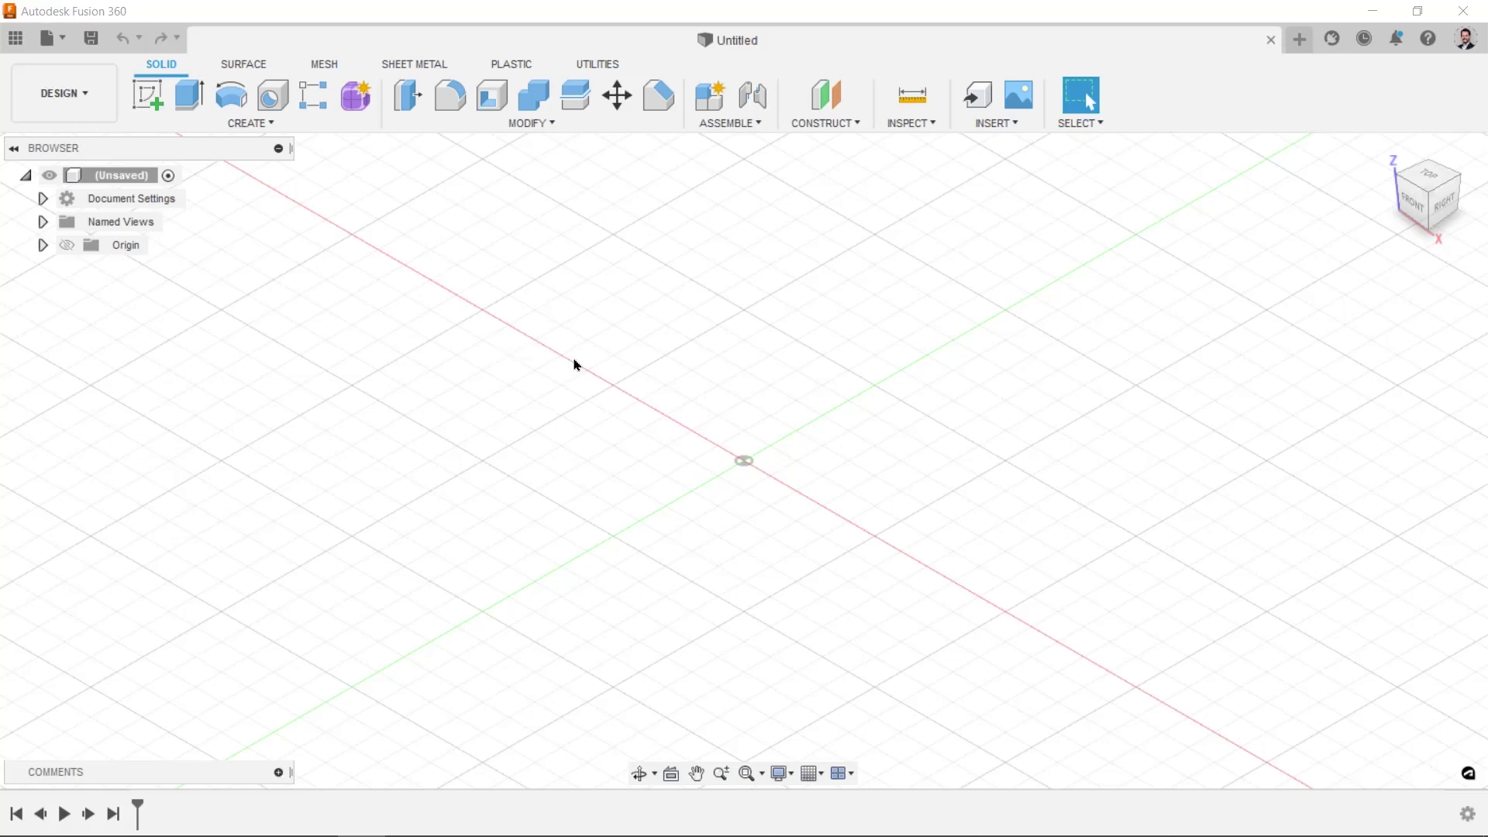
- In the UTILITIES tools, check MAKE without choosing anything, then bring up the scripts list
click(599, 66)
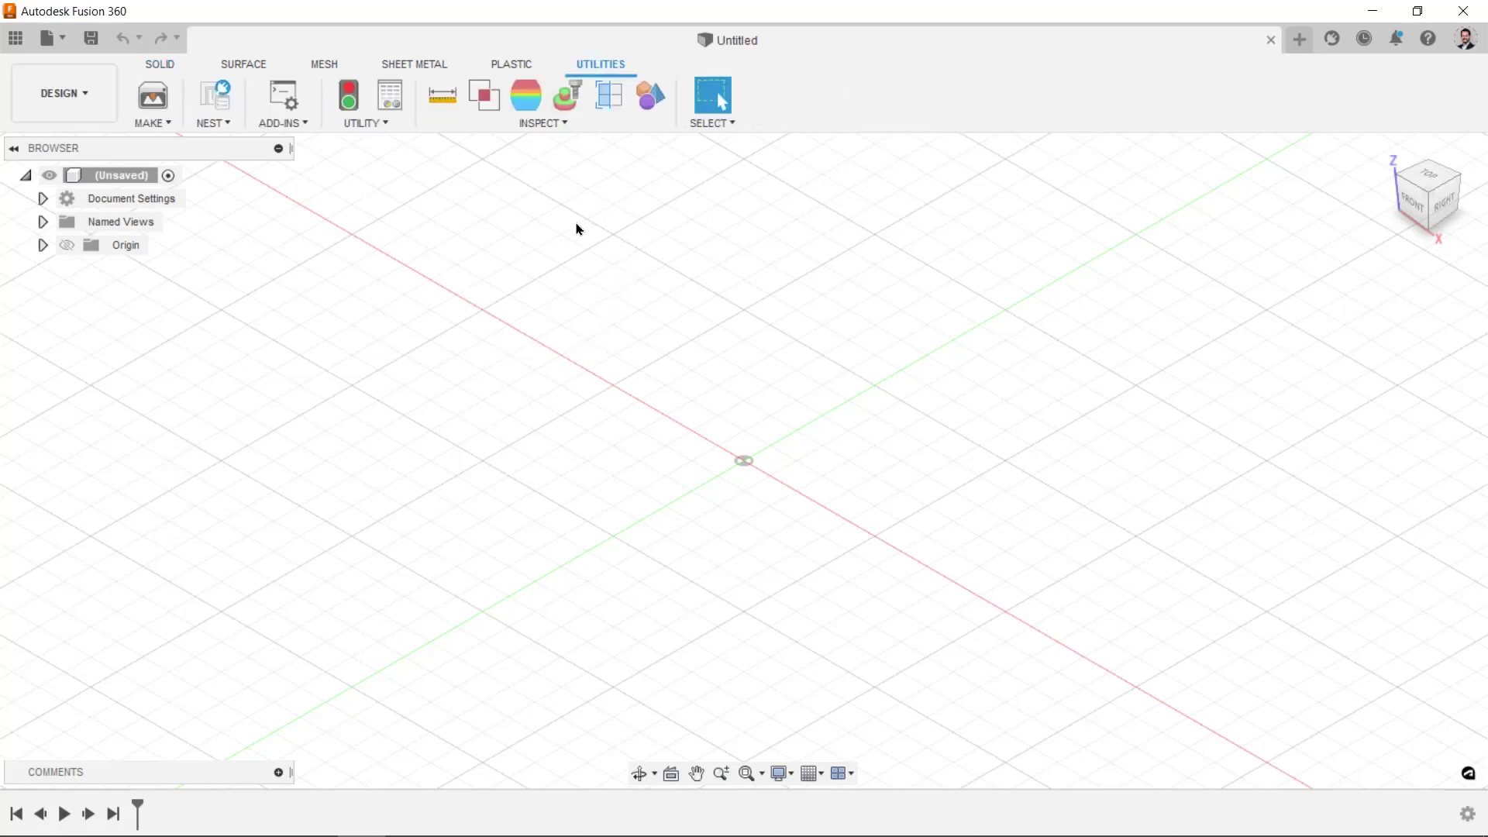
click(152, 122)
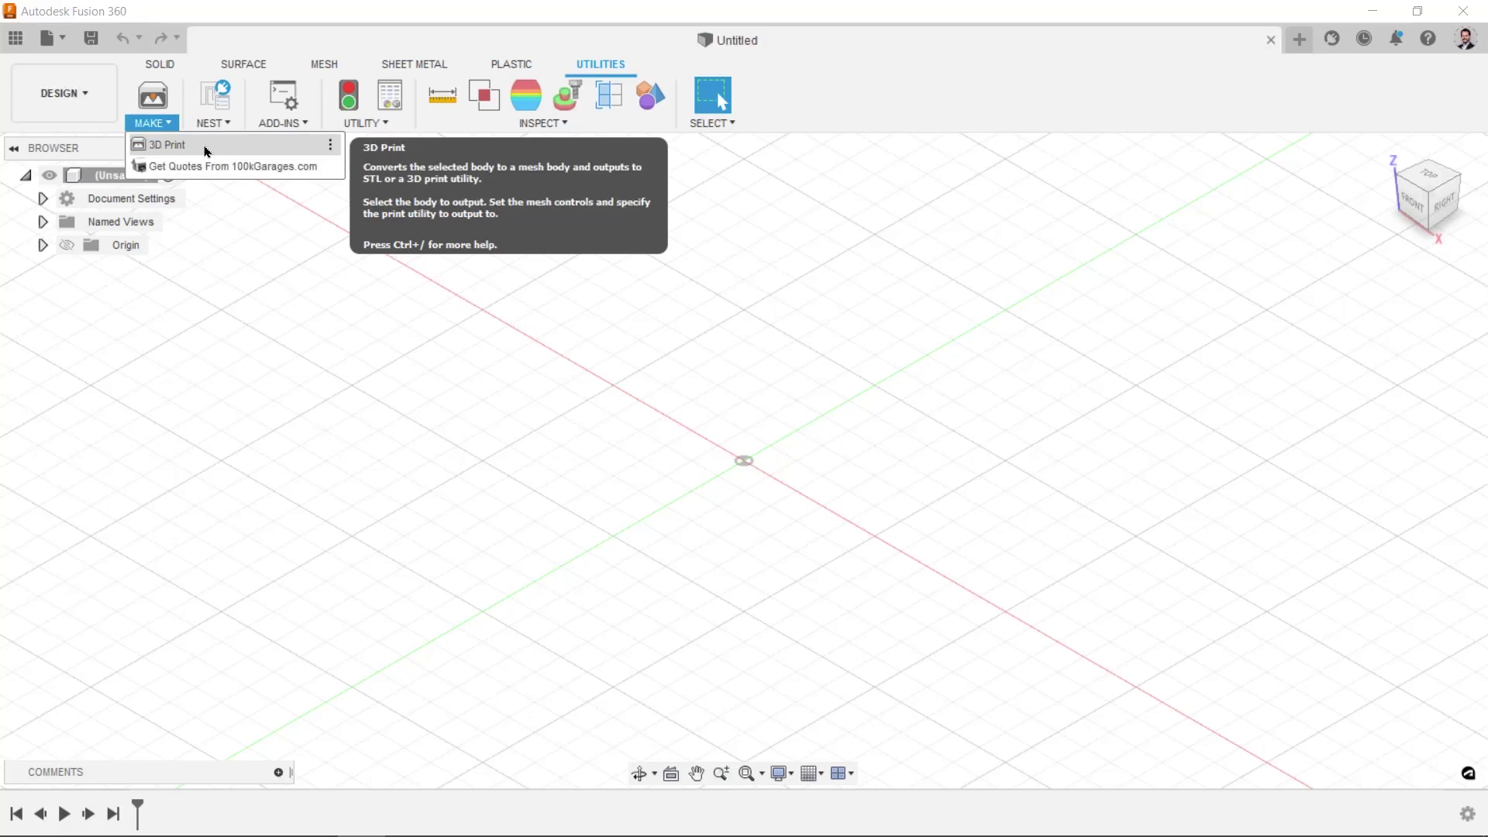
click(413, 458)
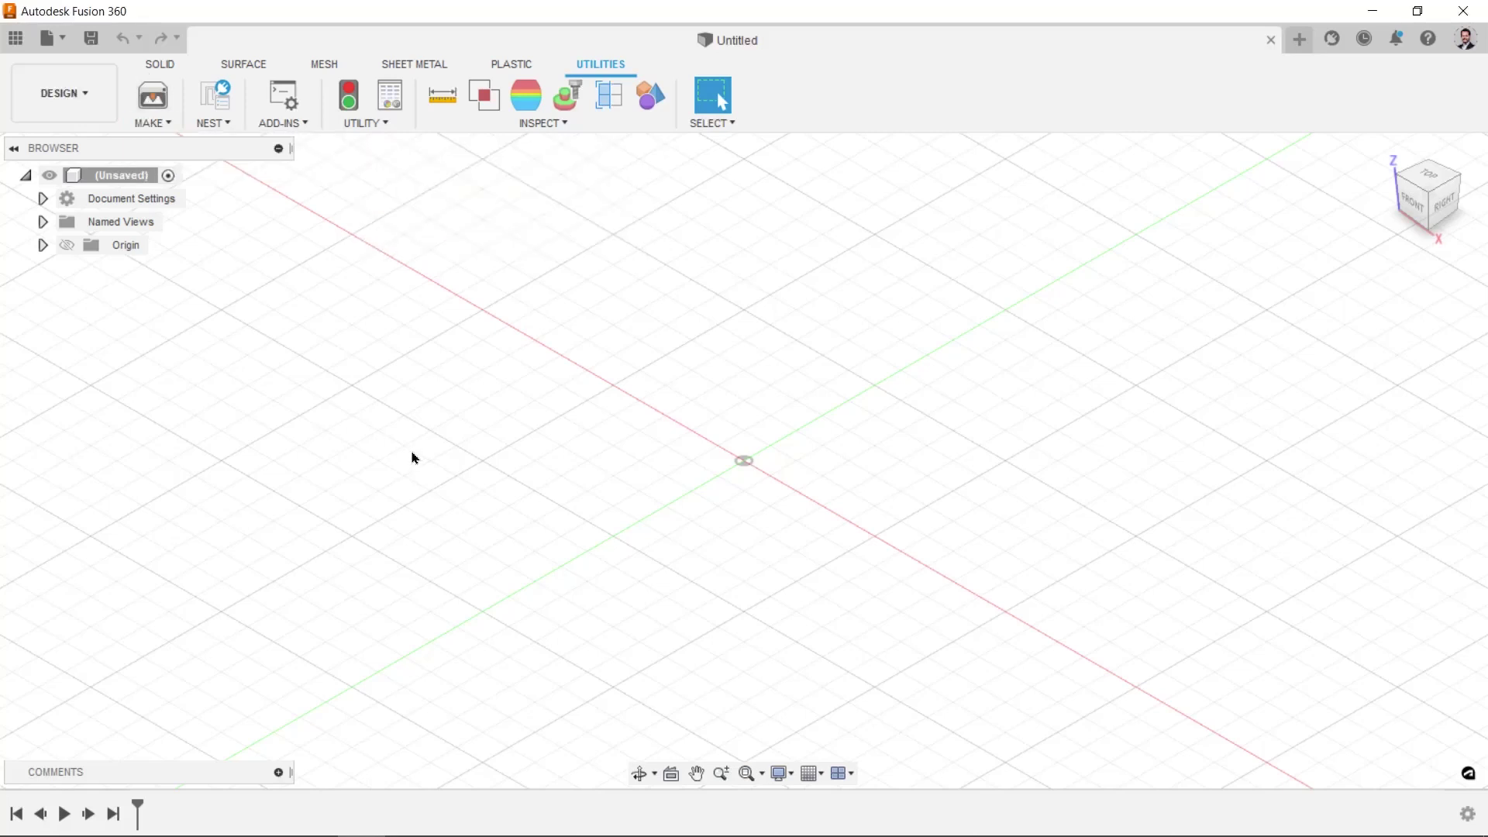
click(307, 124)
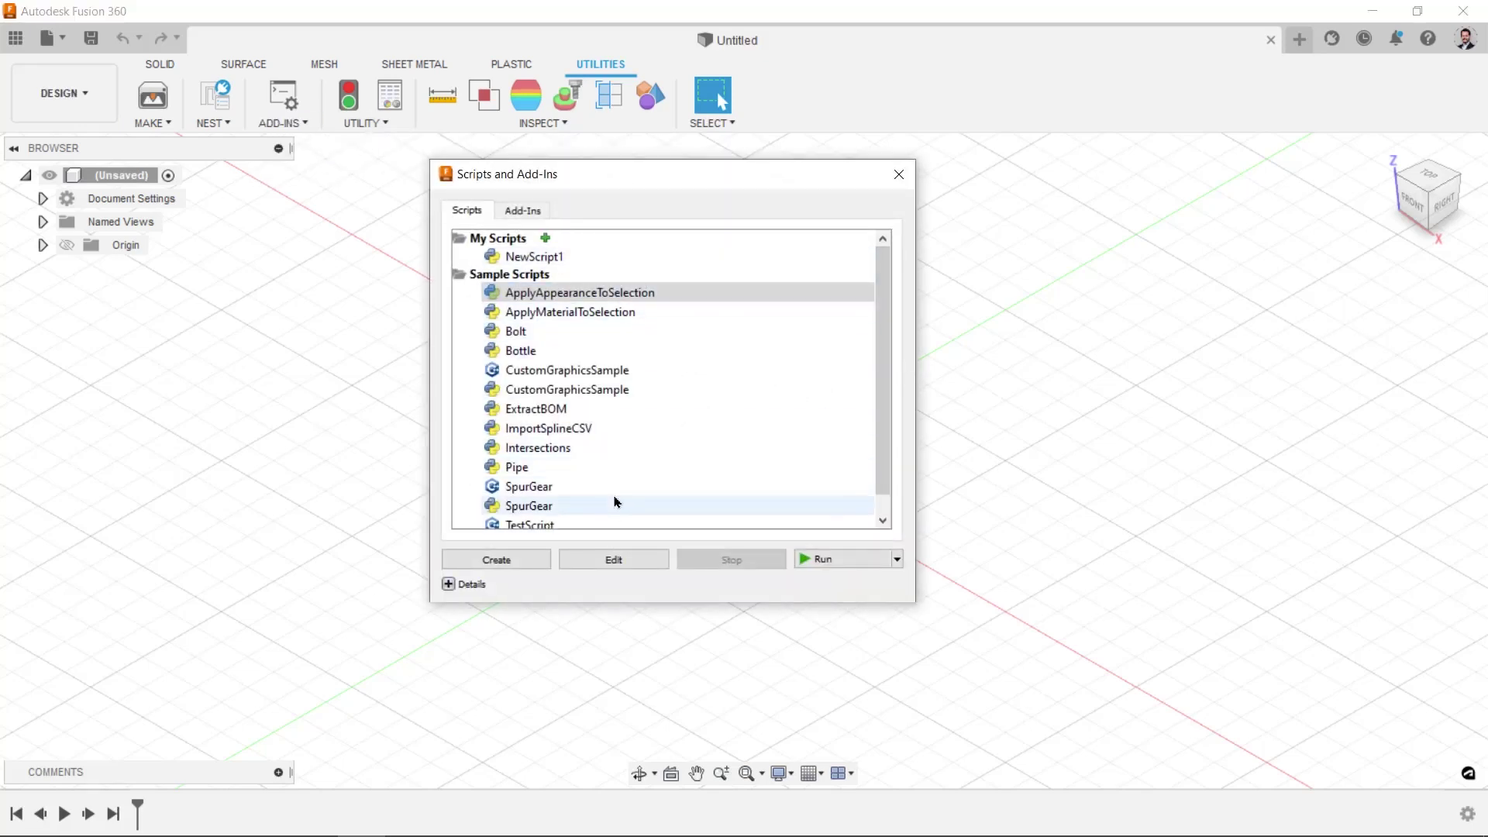
- Find the SpurGear sample script in the list and run it
scroll(614, 499, down, 1)
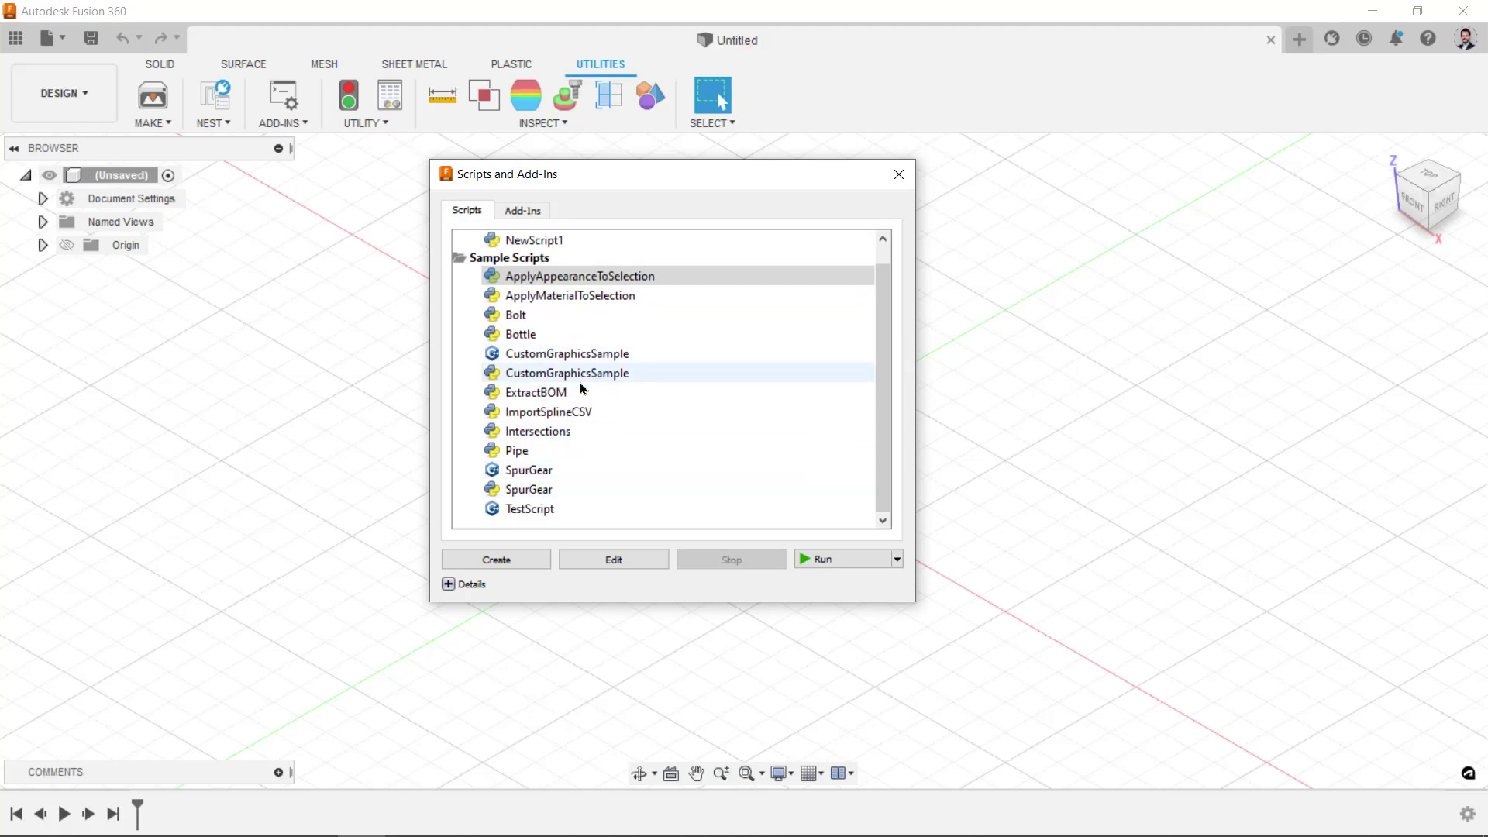
scroll(617, 500, up, 1)
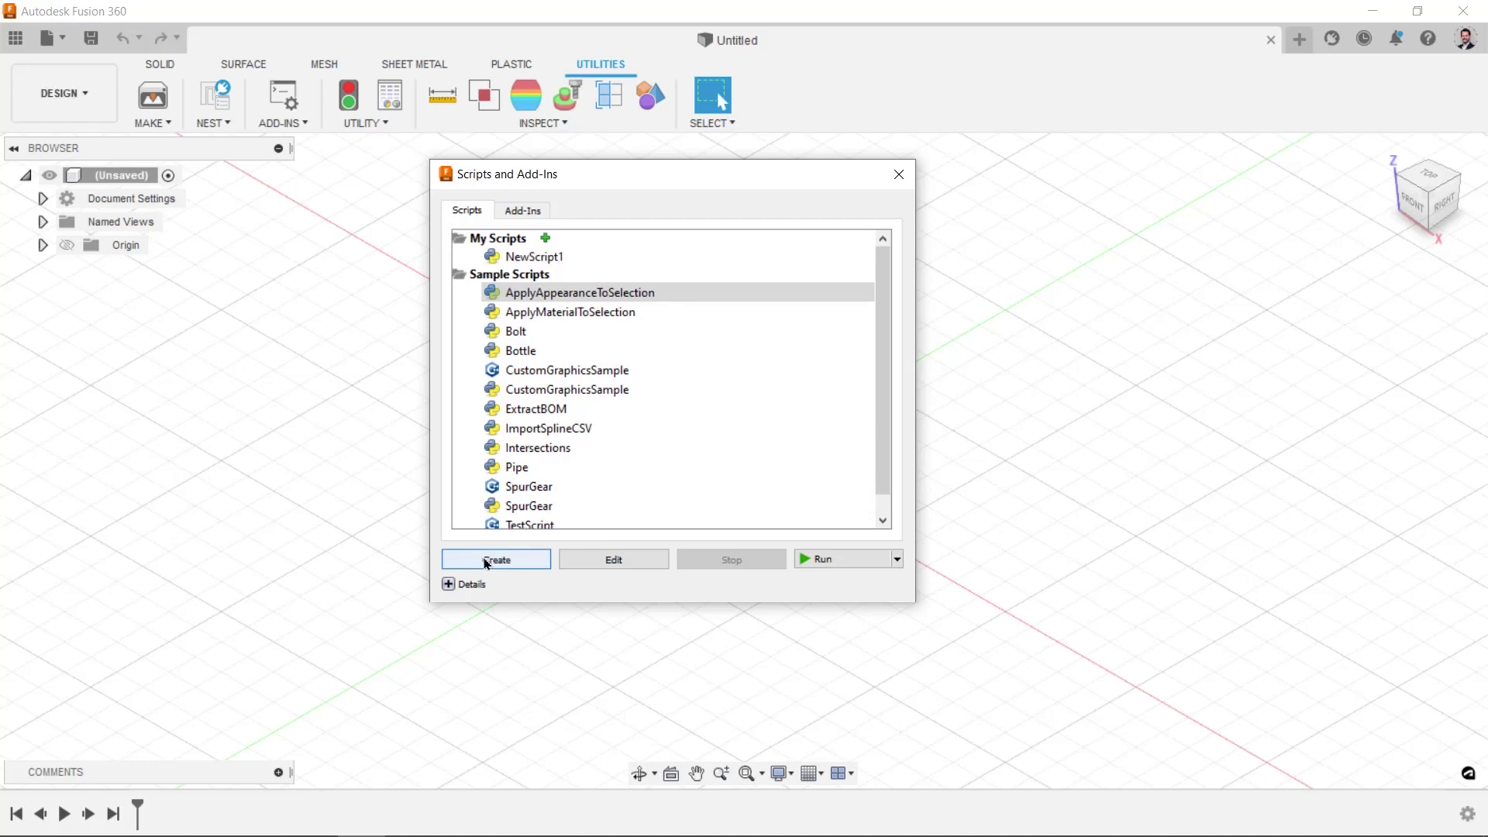
scroll(605, 406, down, 1)
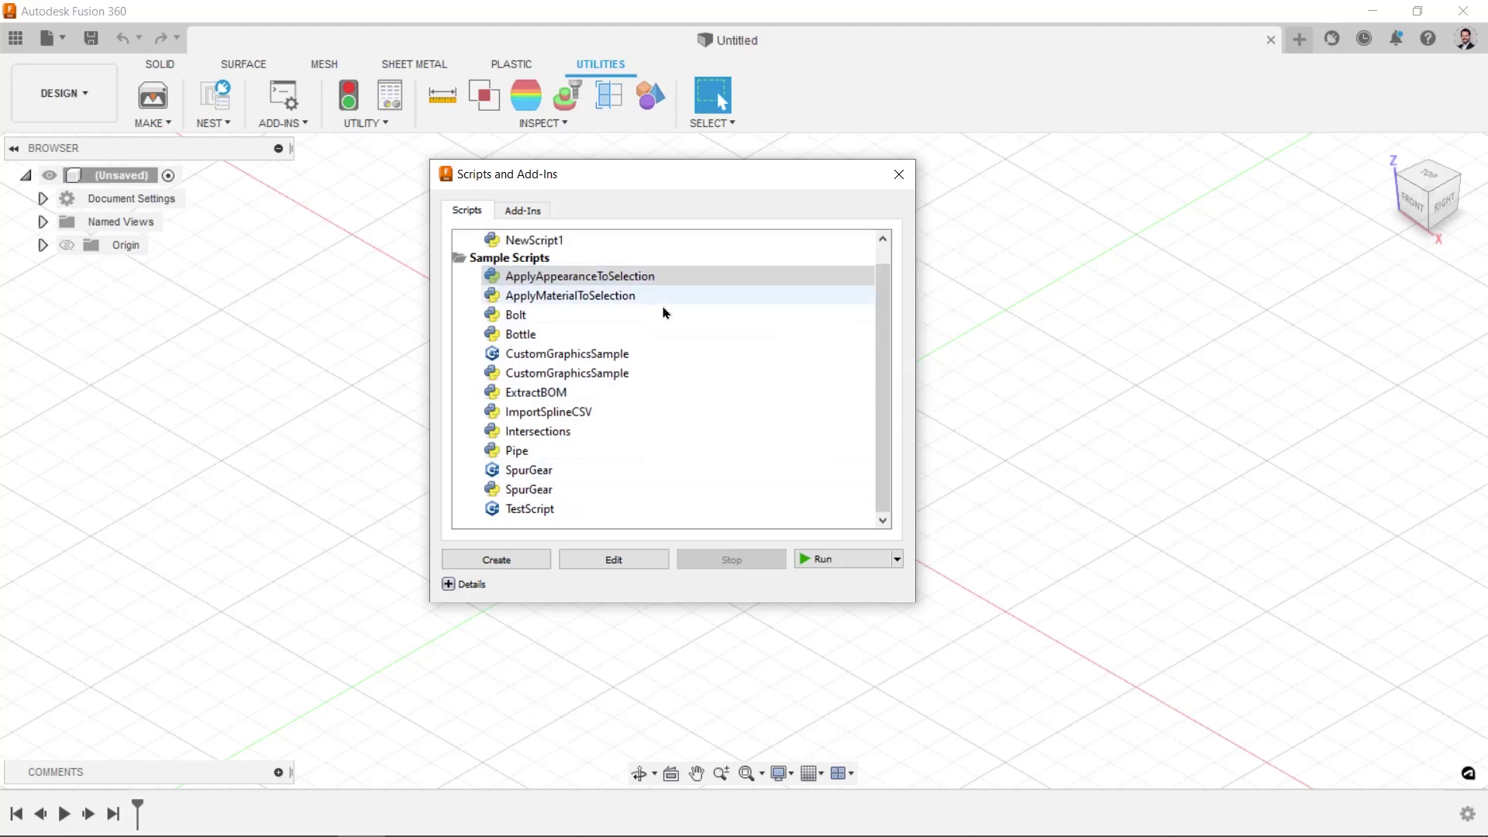
click(572, 489)
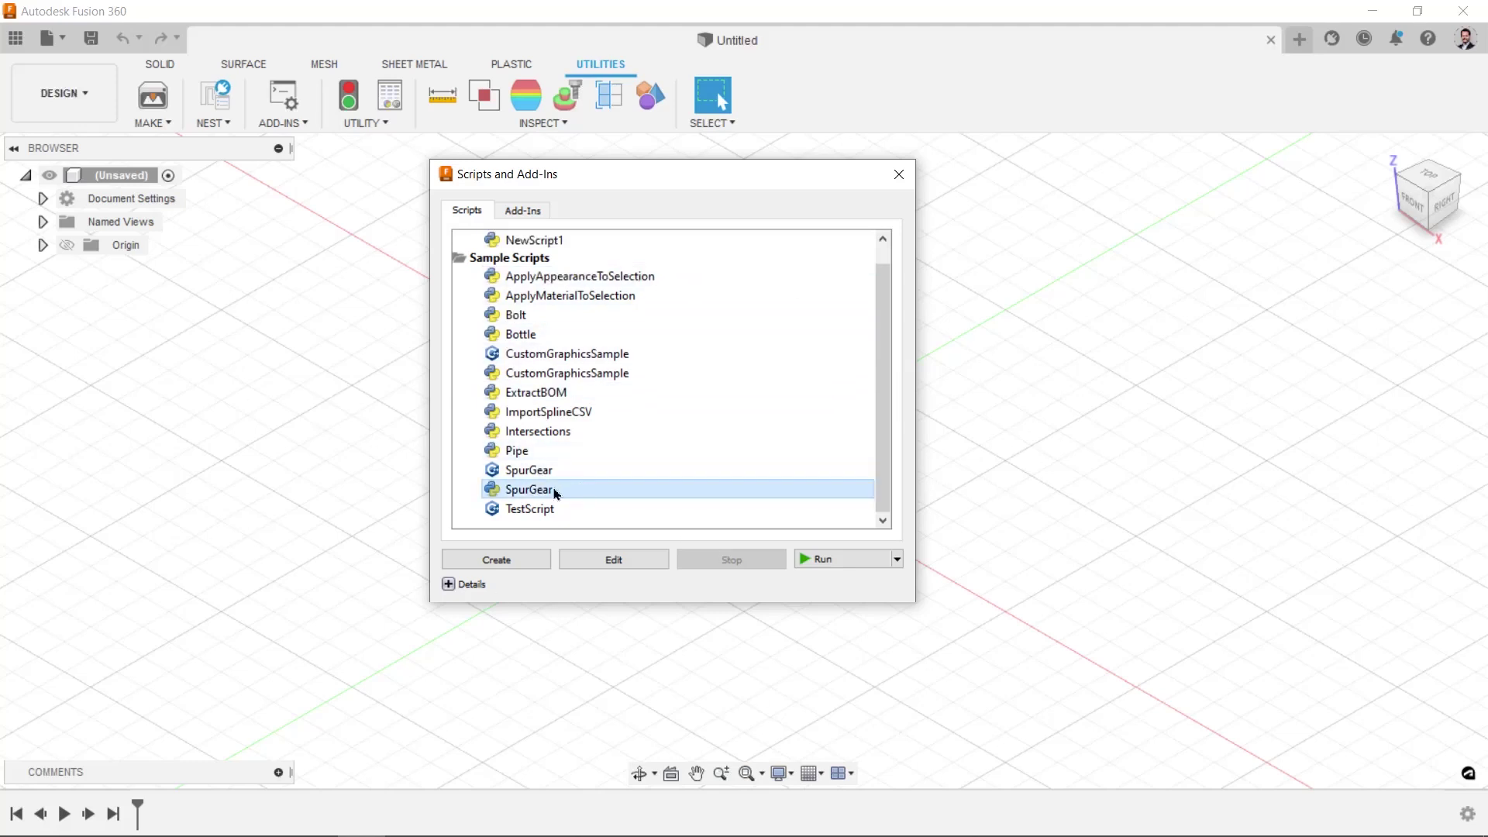
click(831, 565)
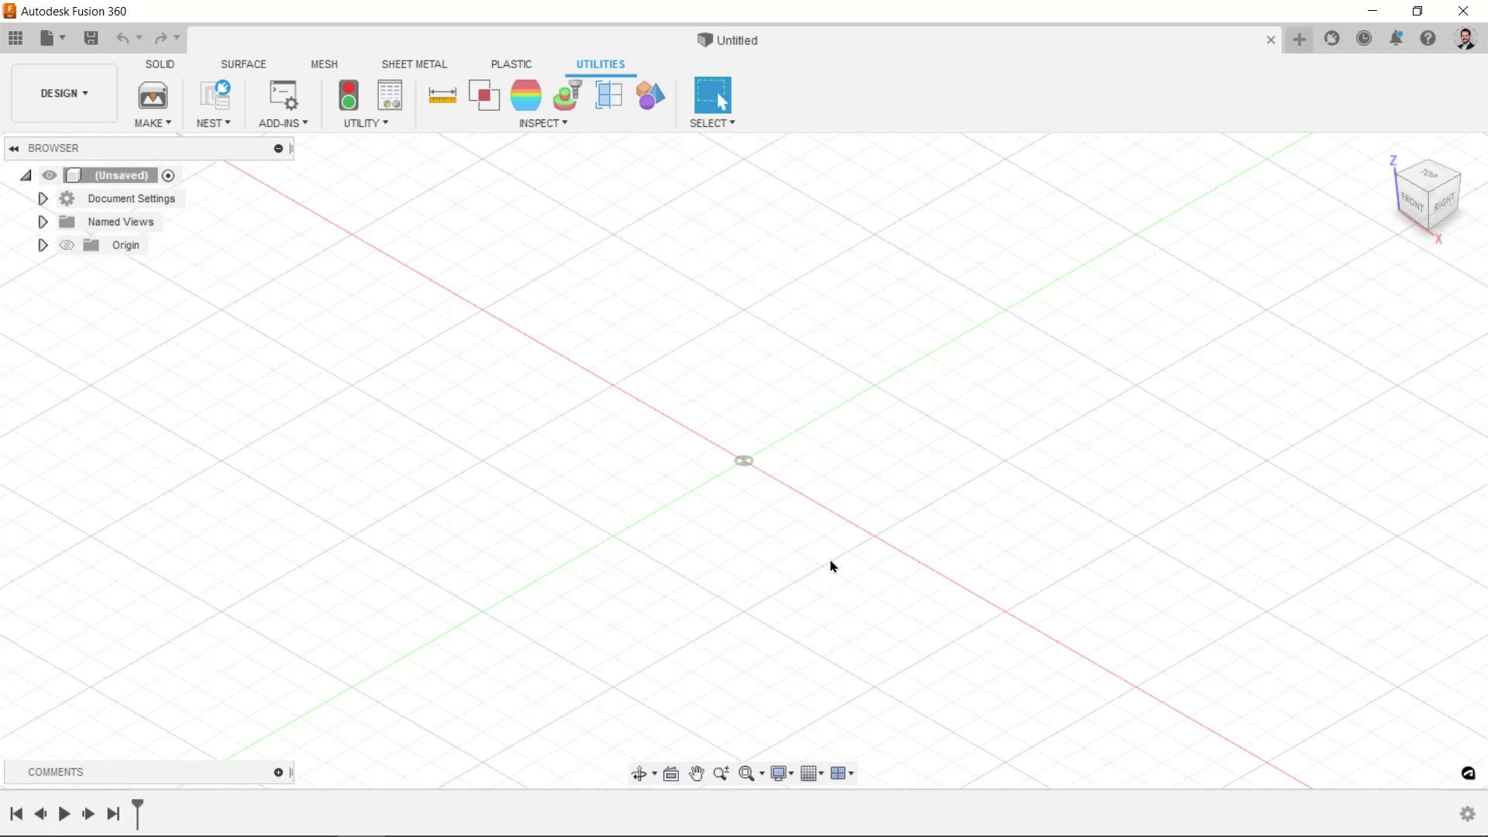
- Keep Metric standard and 20 deg pressure angle, and set the module to 5
drag(1307, 261, 881, 158)
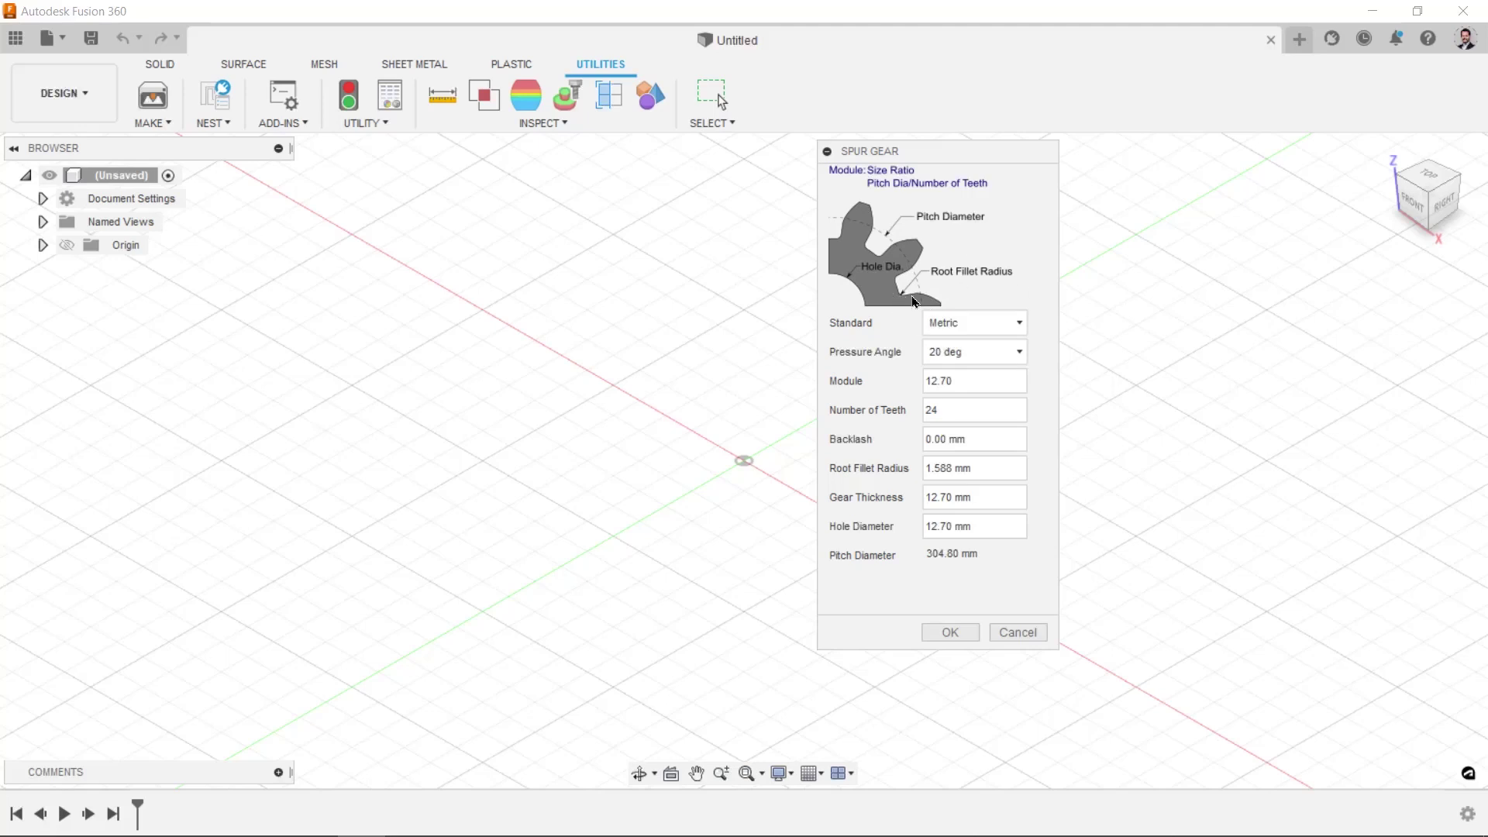
click(980, 332)
click(980, 331)
click(983, 358)
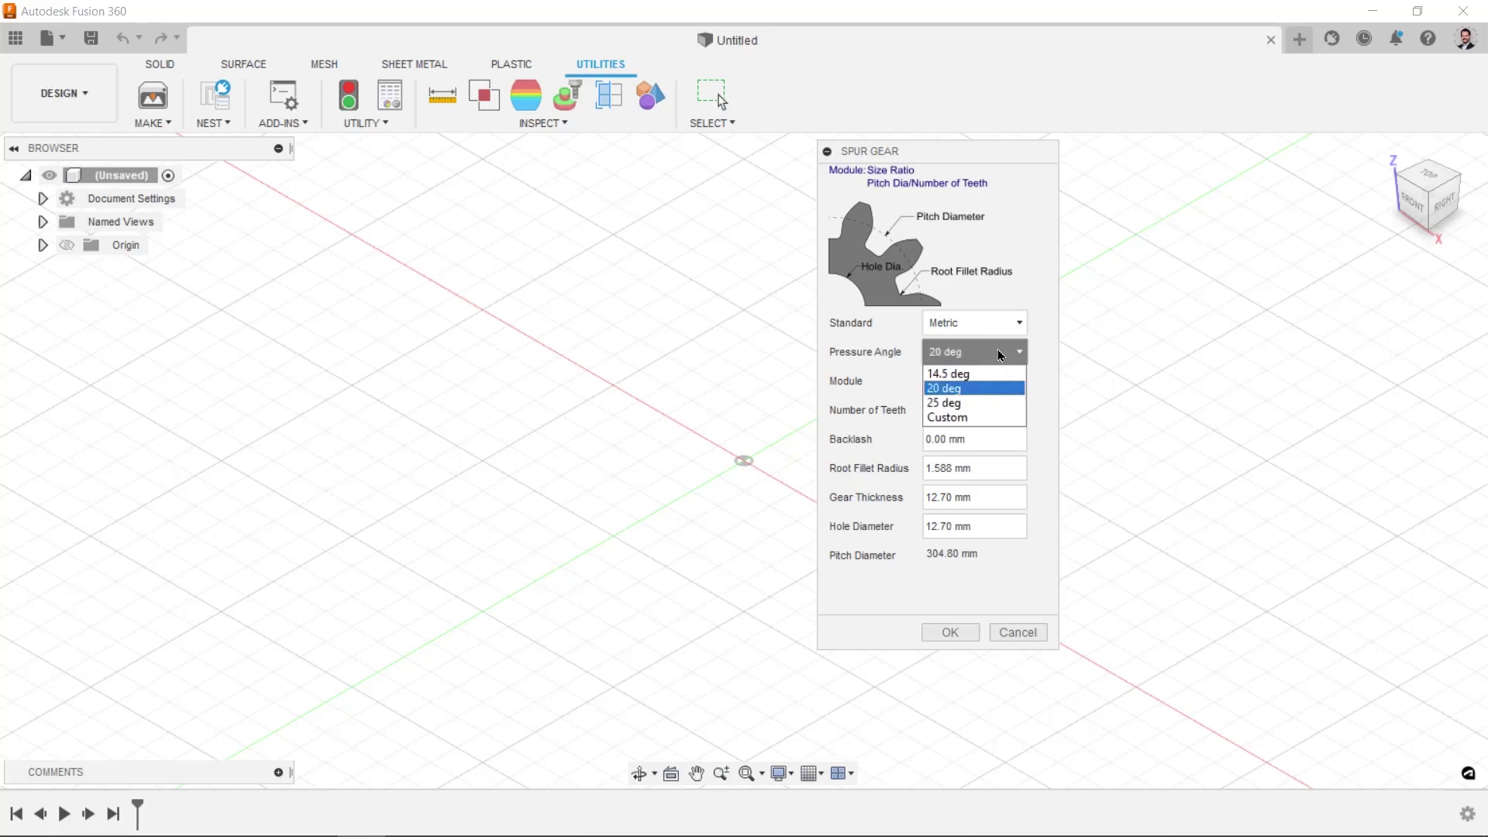
click(962, 392)
click(967, 377)
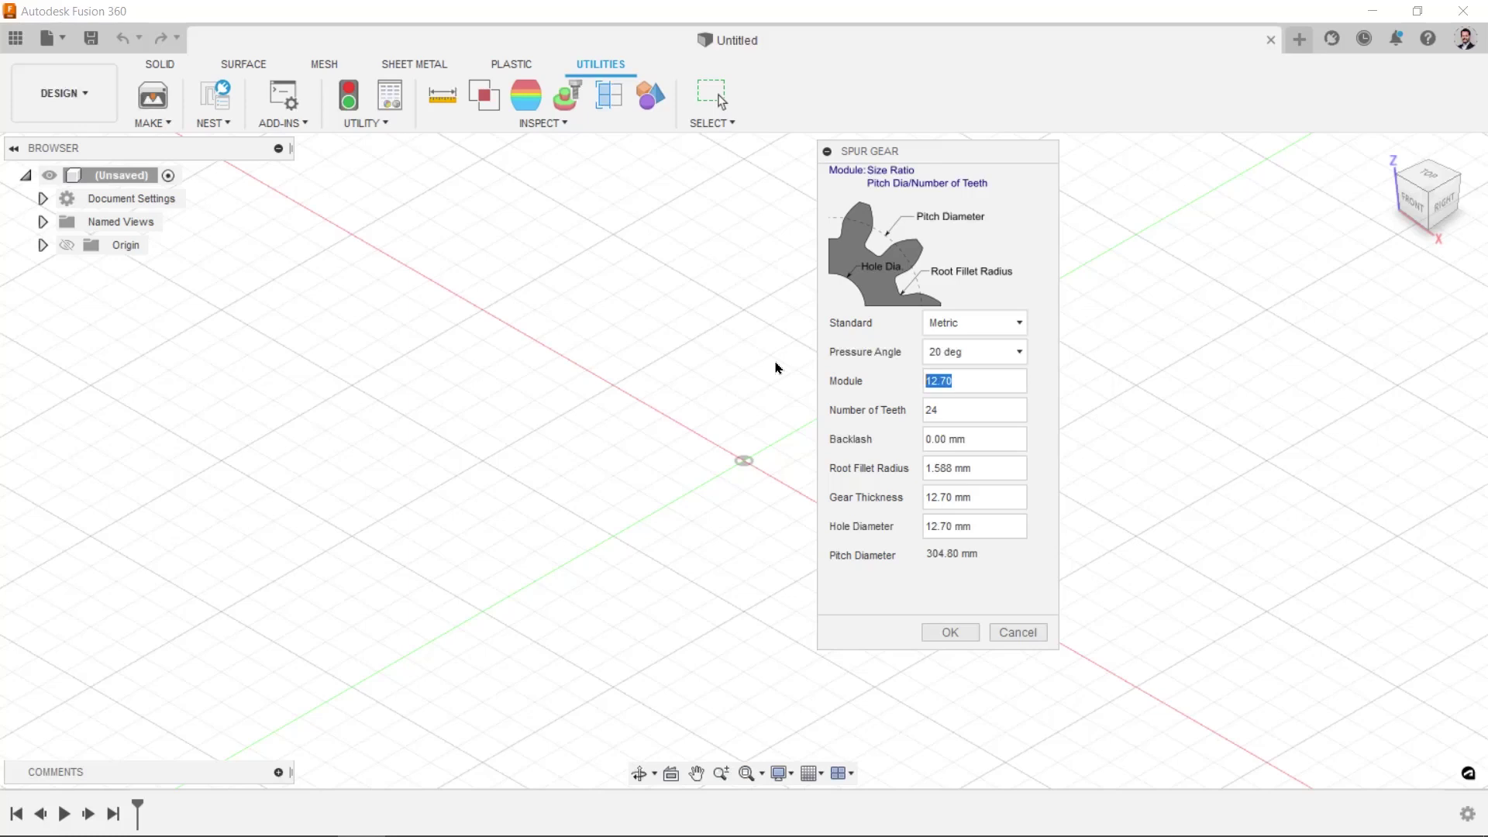
mouse_move(973, 380)
text(5)
- Keep 24 teeth and set the root fillet radius to 1.2 mm
double_click(949, 405)
double_click(935, 380)
double_click(946, 406)
key(shift+Tab)
click(970, 467)
text(1)
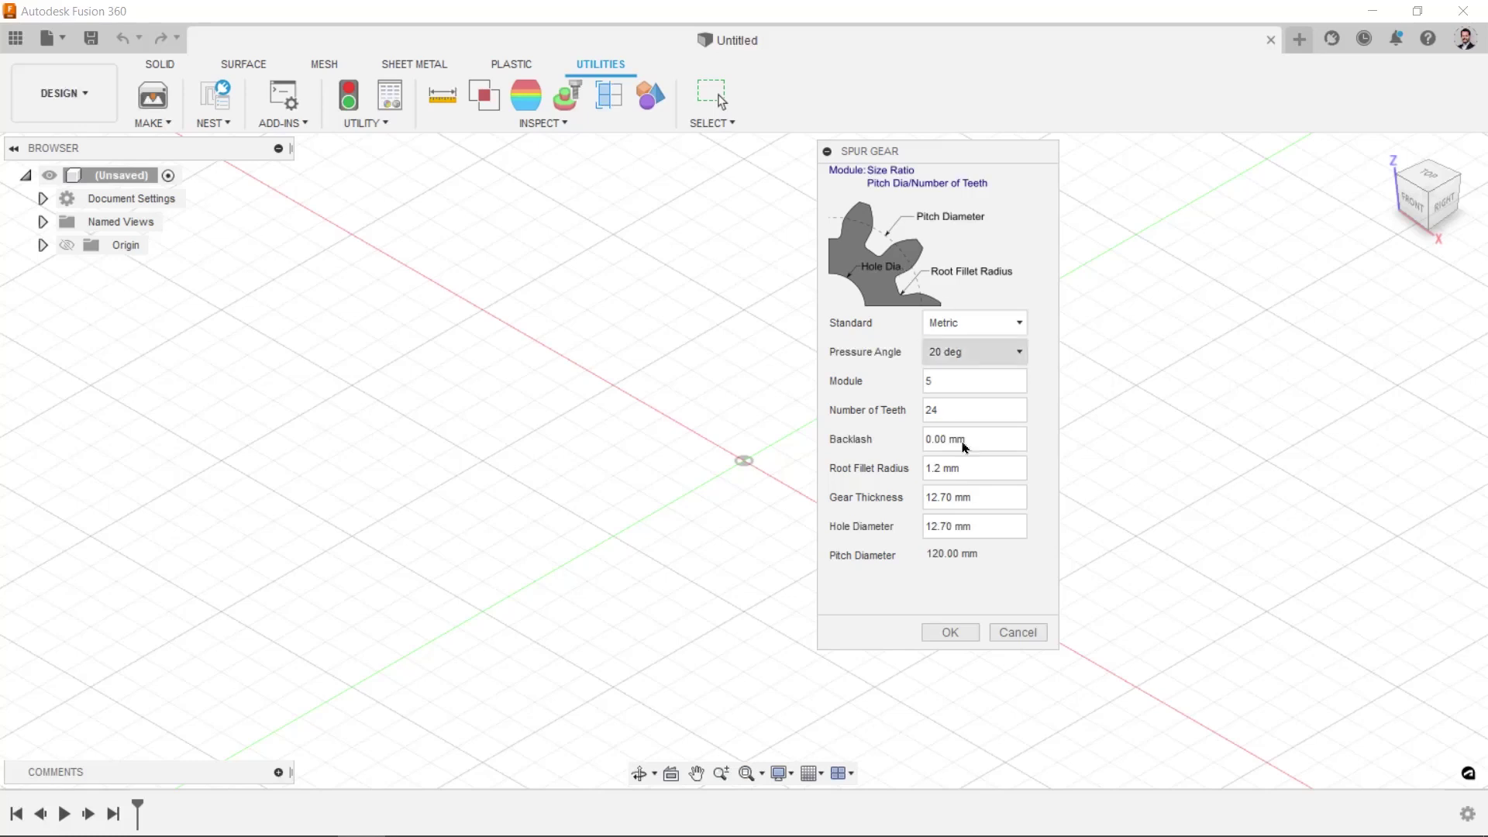
click(974, 498)
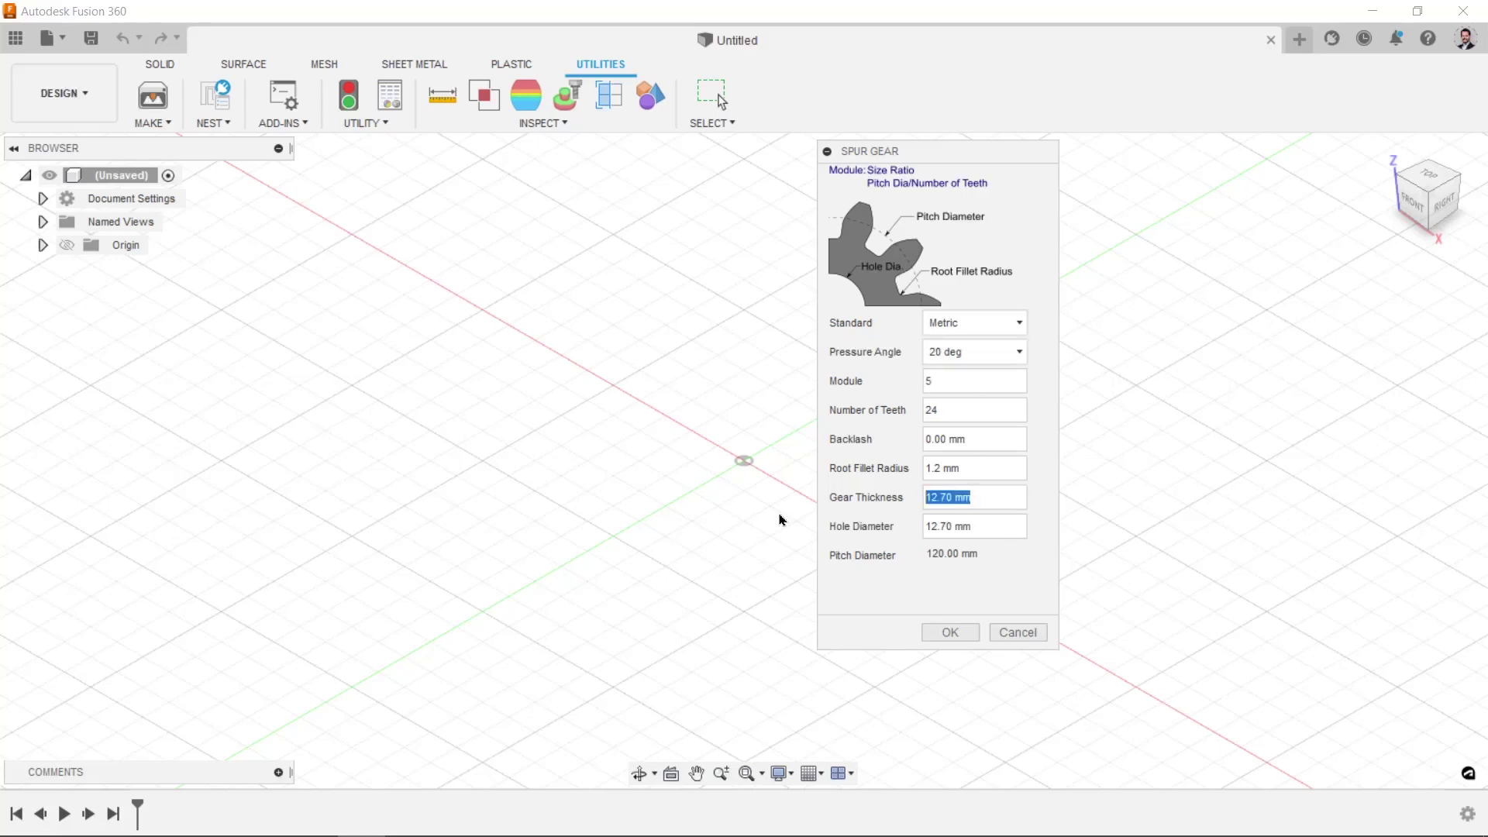
- Set gear thickness 7 and hole diameter 40, then create the 24-tooth gear
text(7)
click(993, 524)
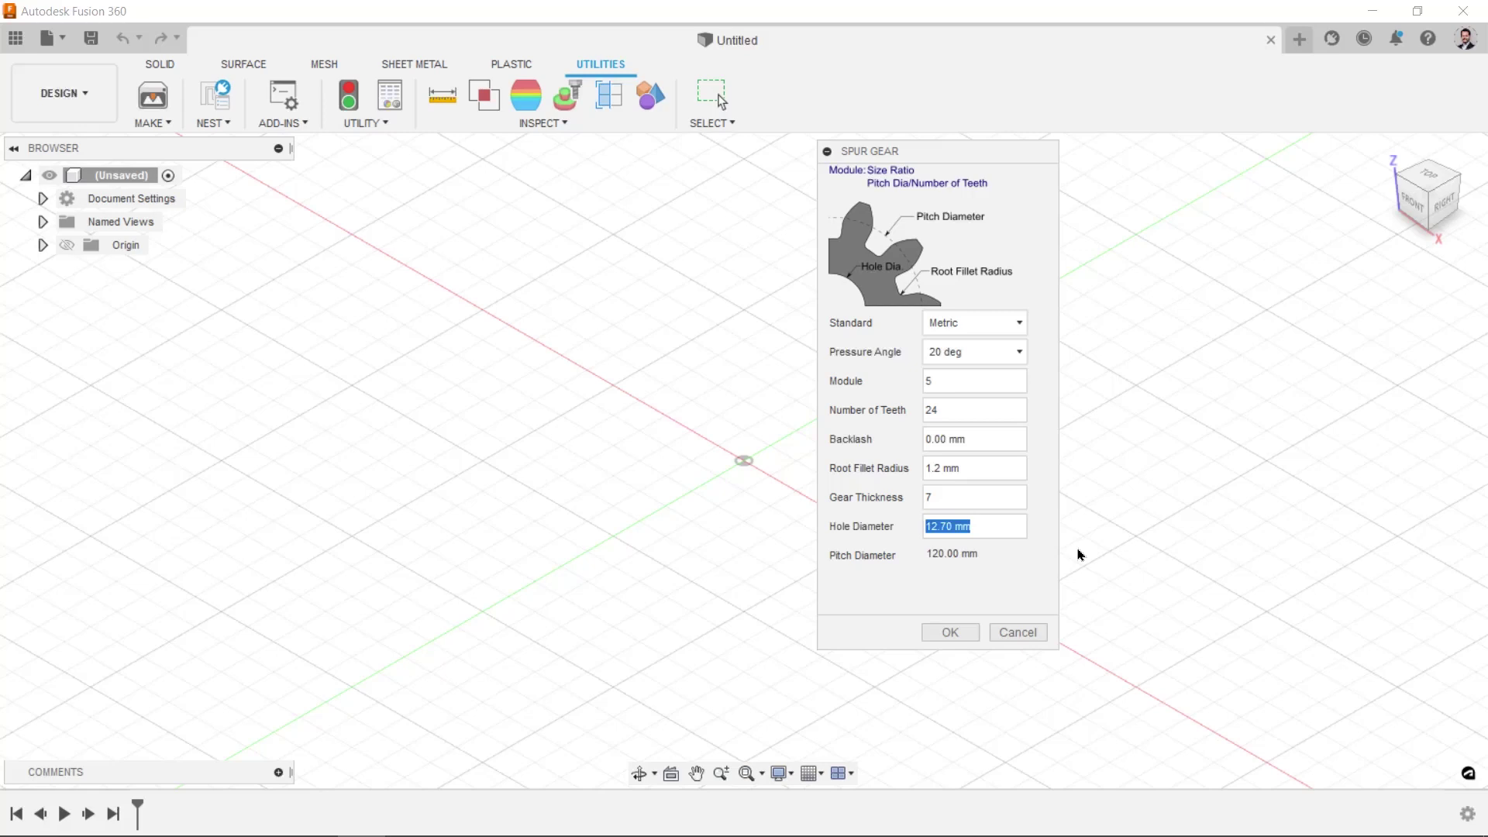
text(40)
drag(937, 158, 1023, 150)
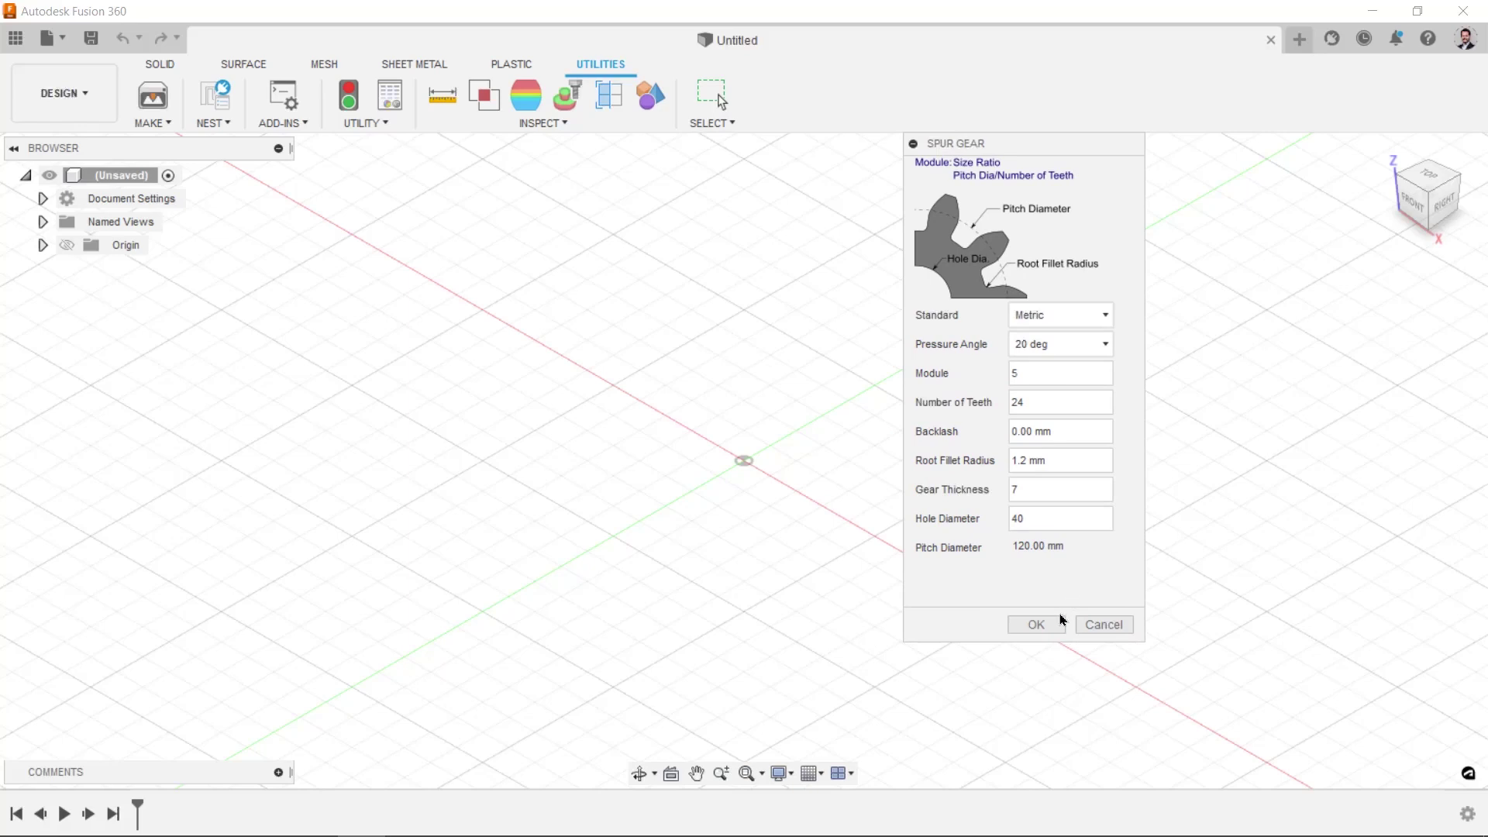
click(1024, 625)
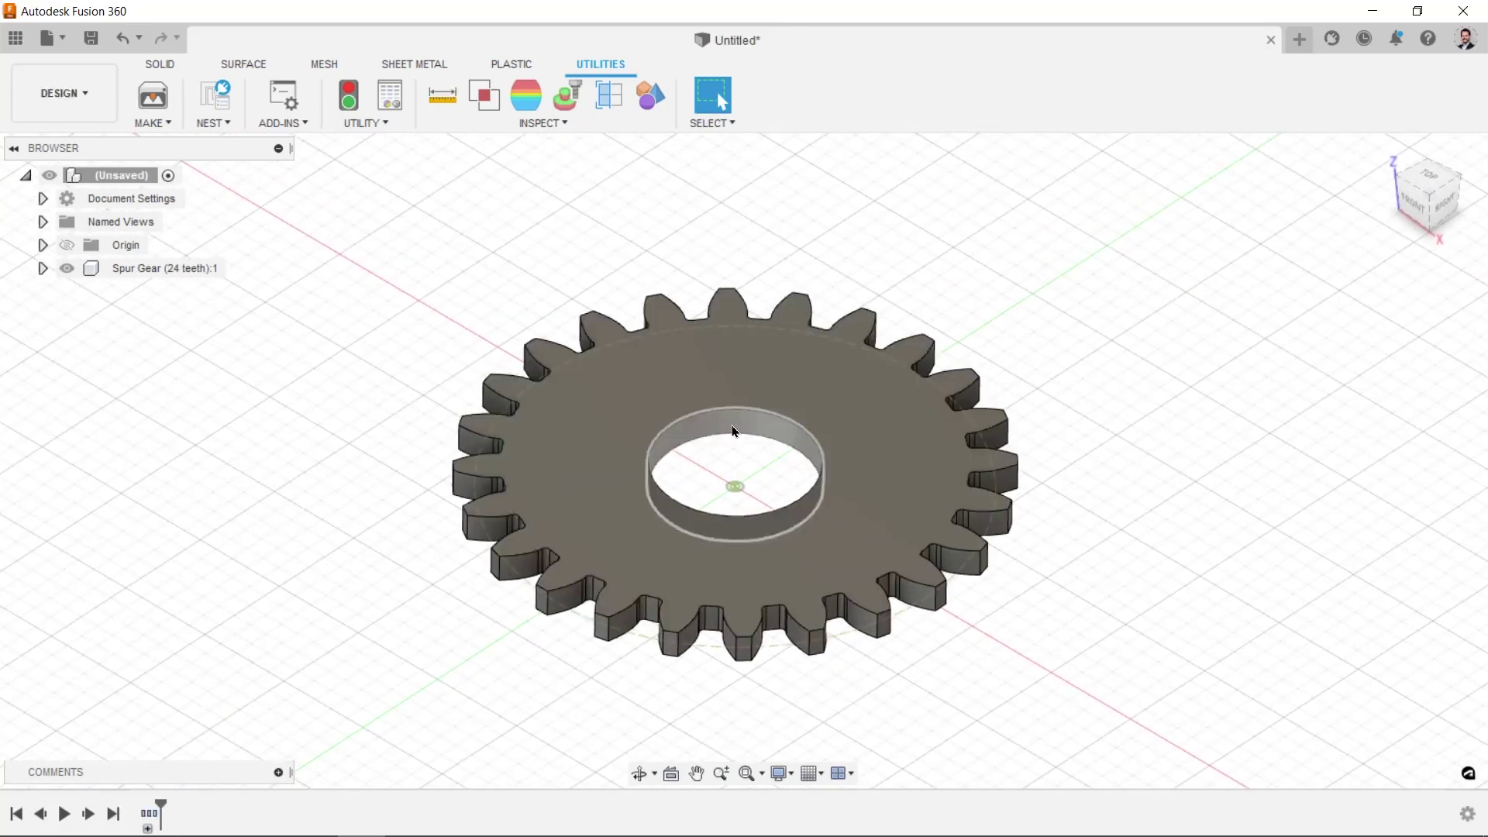
- Create a sketch on the gear's top face and finish it
click(912, 493)
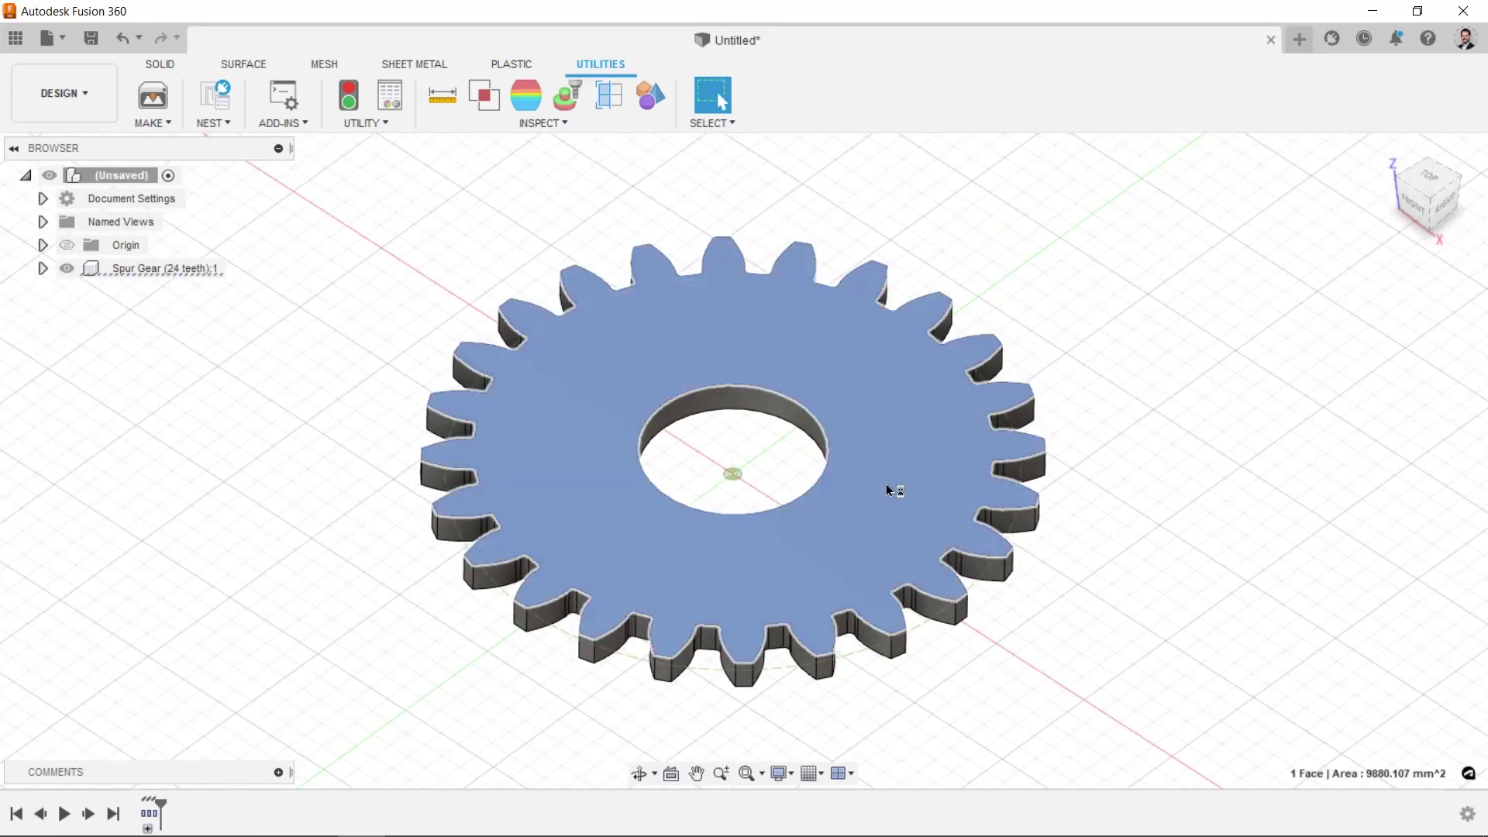
key(o)
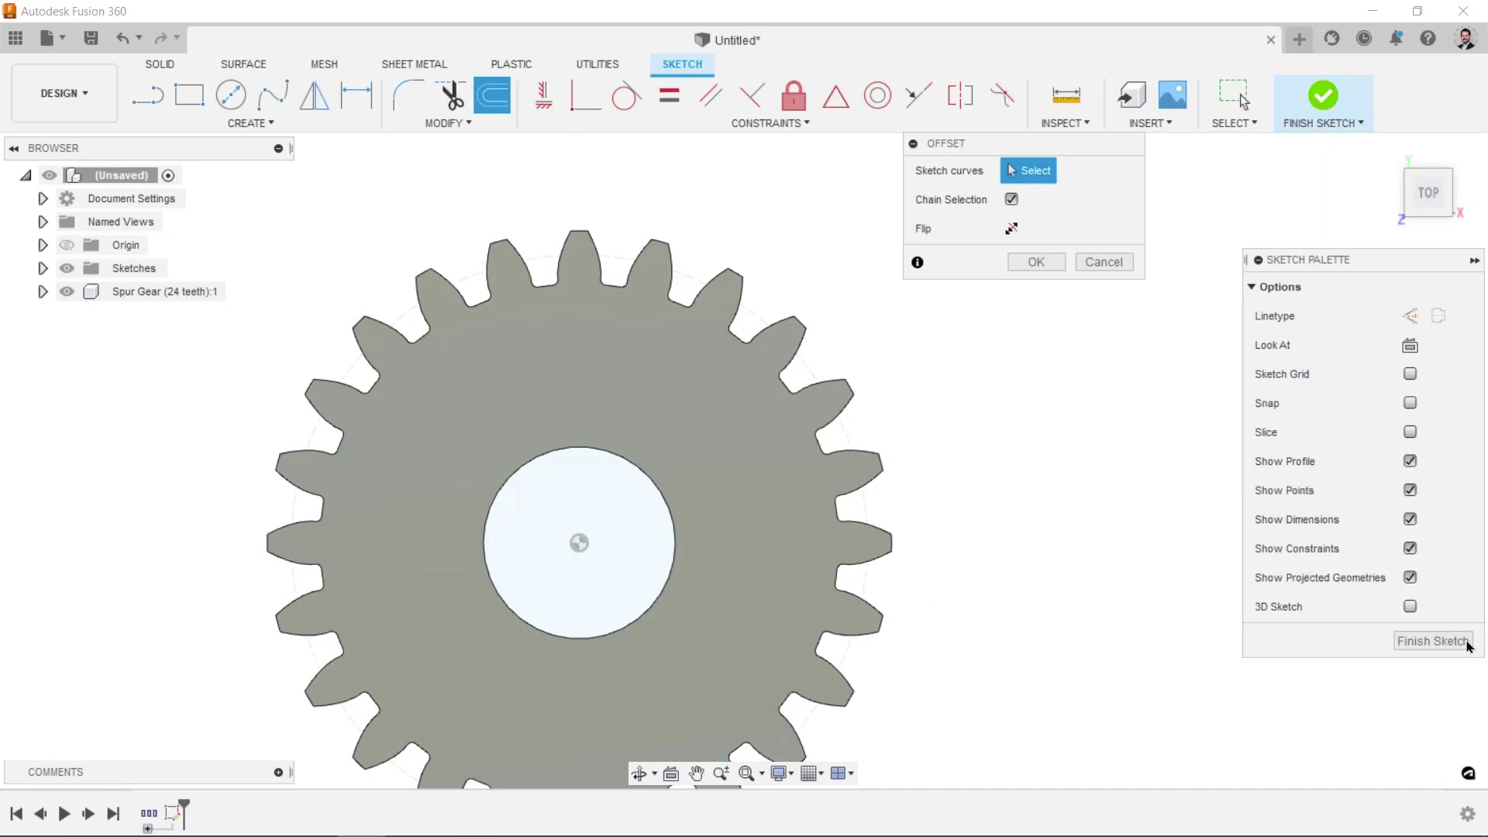
click(1323, 97)
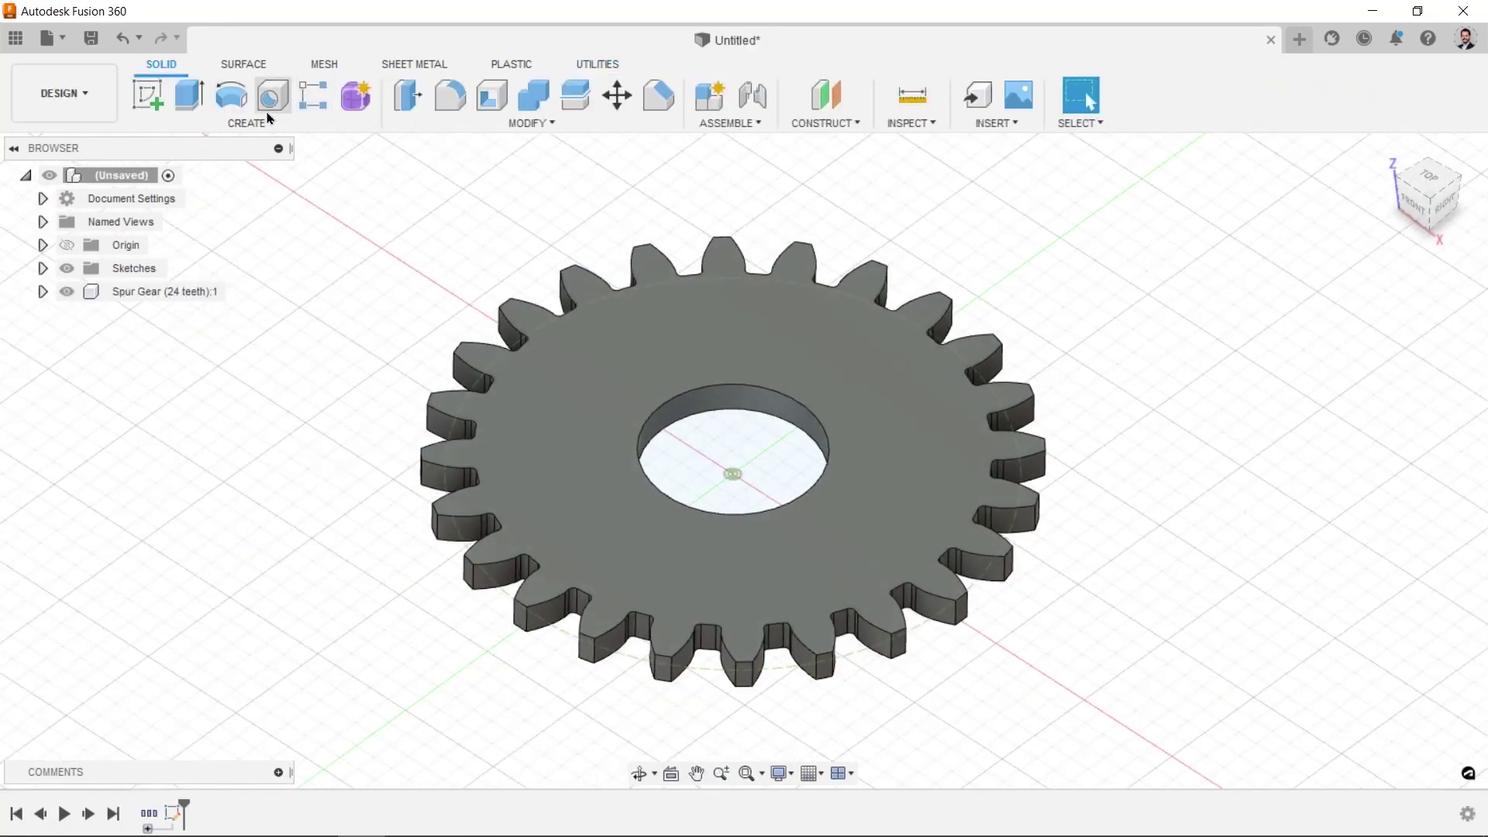
- Preview extruding the top profile, cancel it, and undo the sketch
click(409, 94)
click(731, 324)
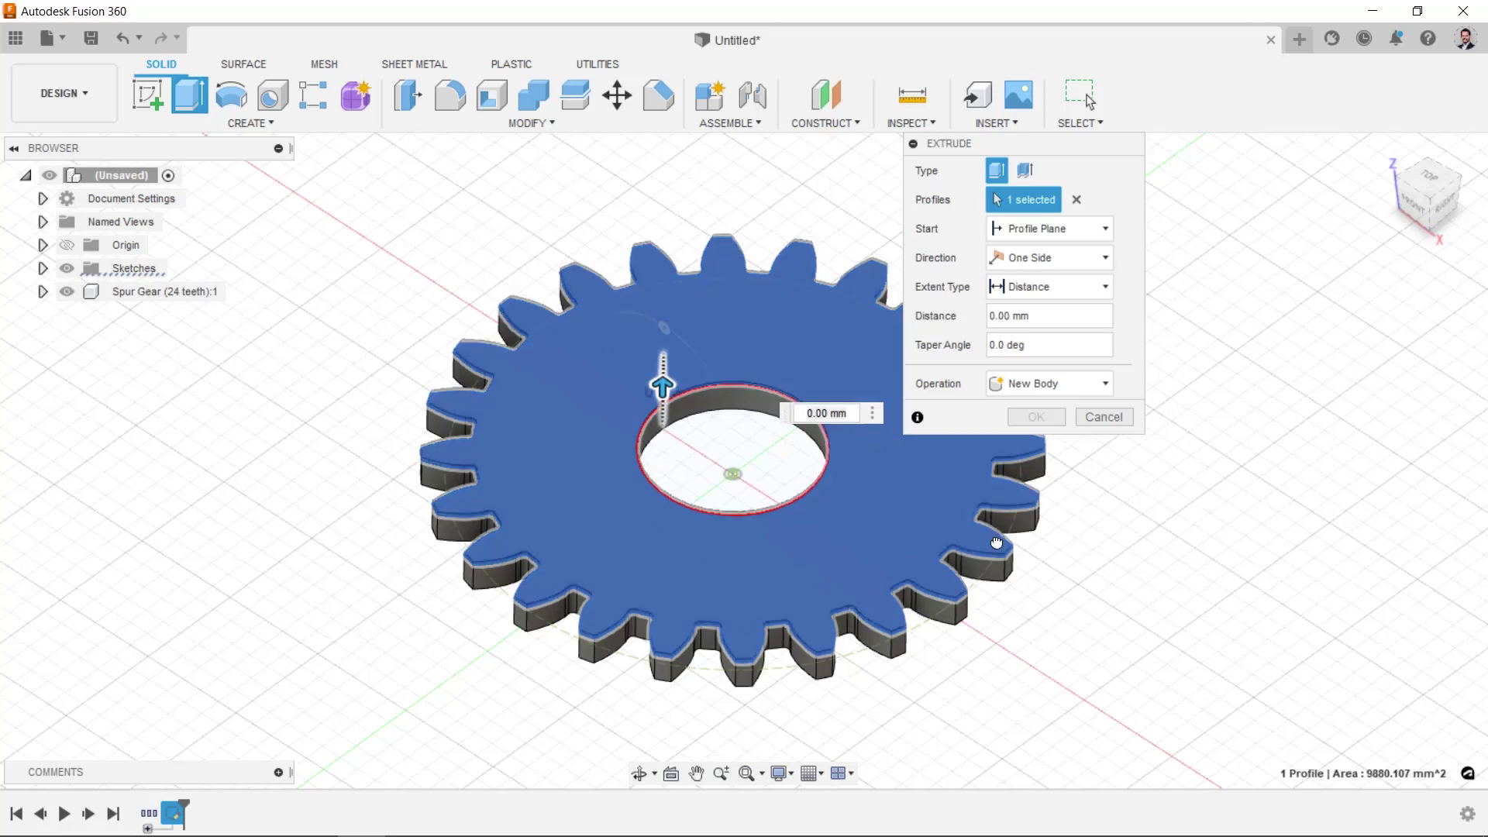
drag(662, 385, 663, 349)
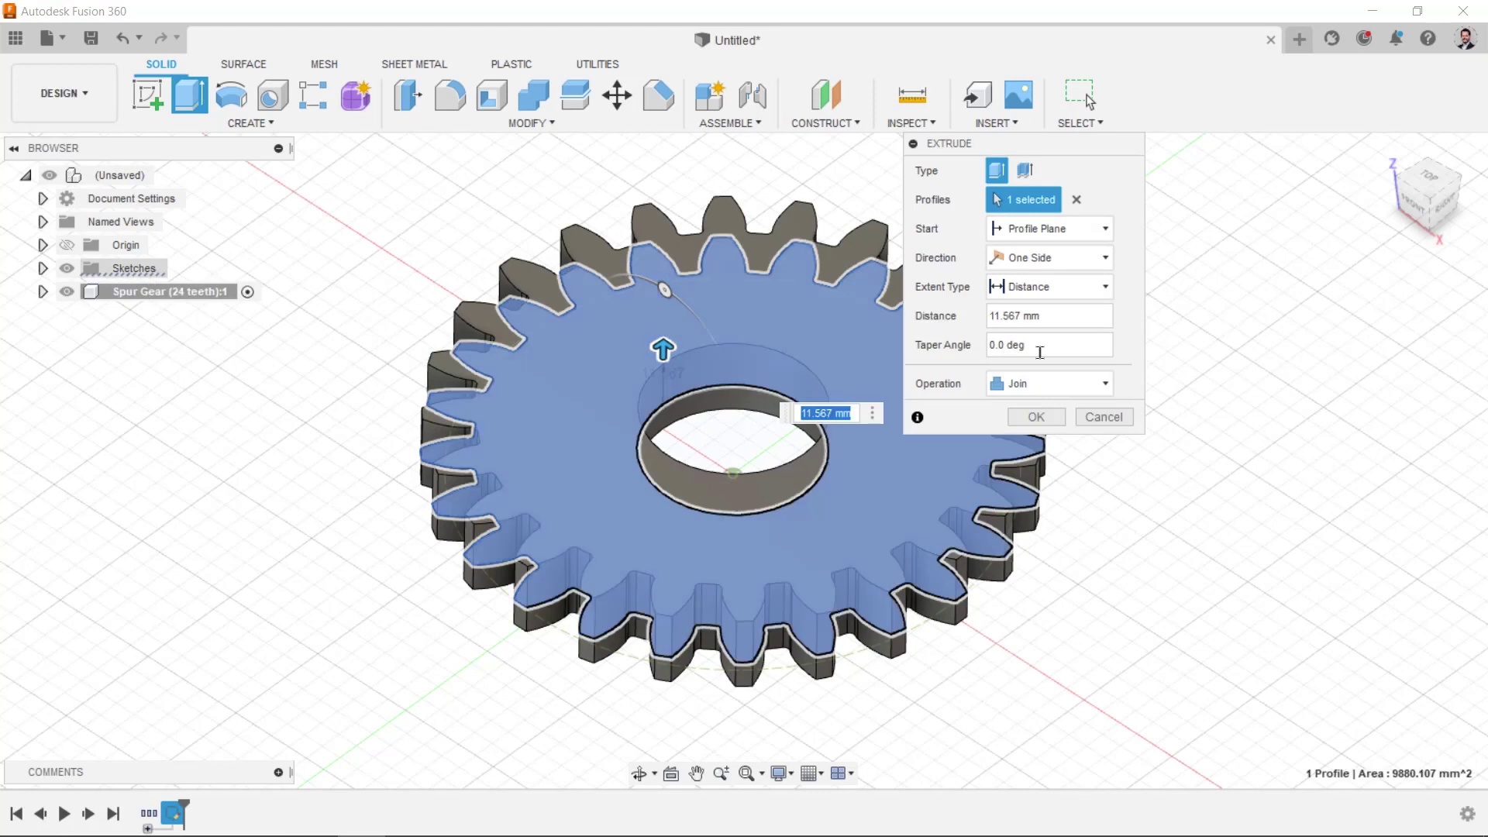
click(1117, 423)
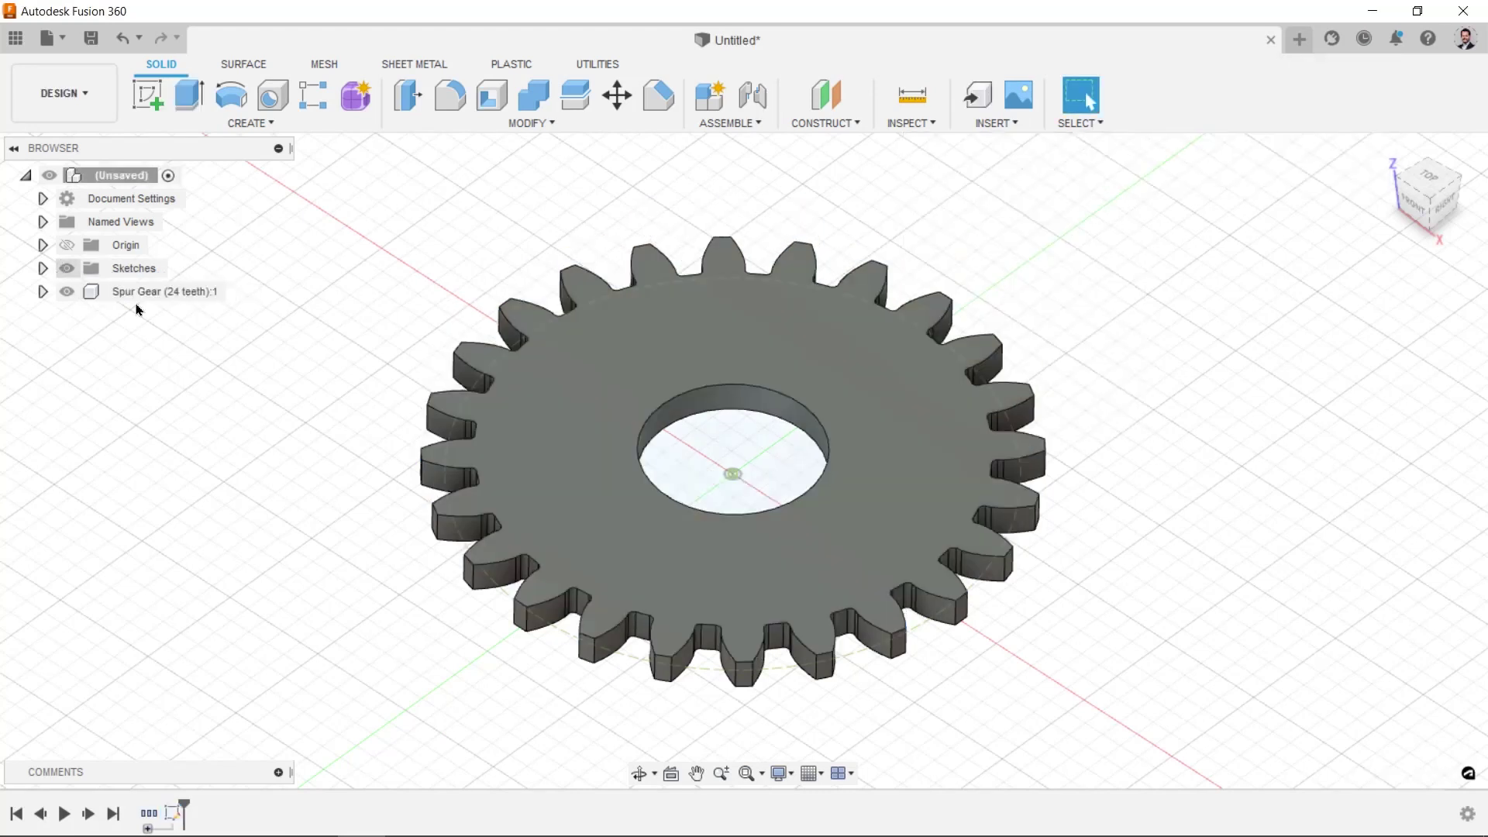
key(ctrl+z)
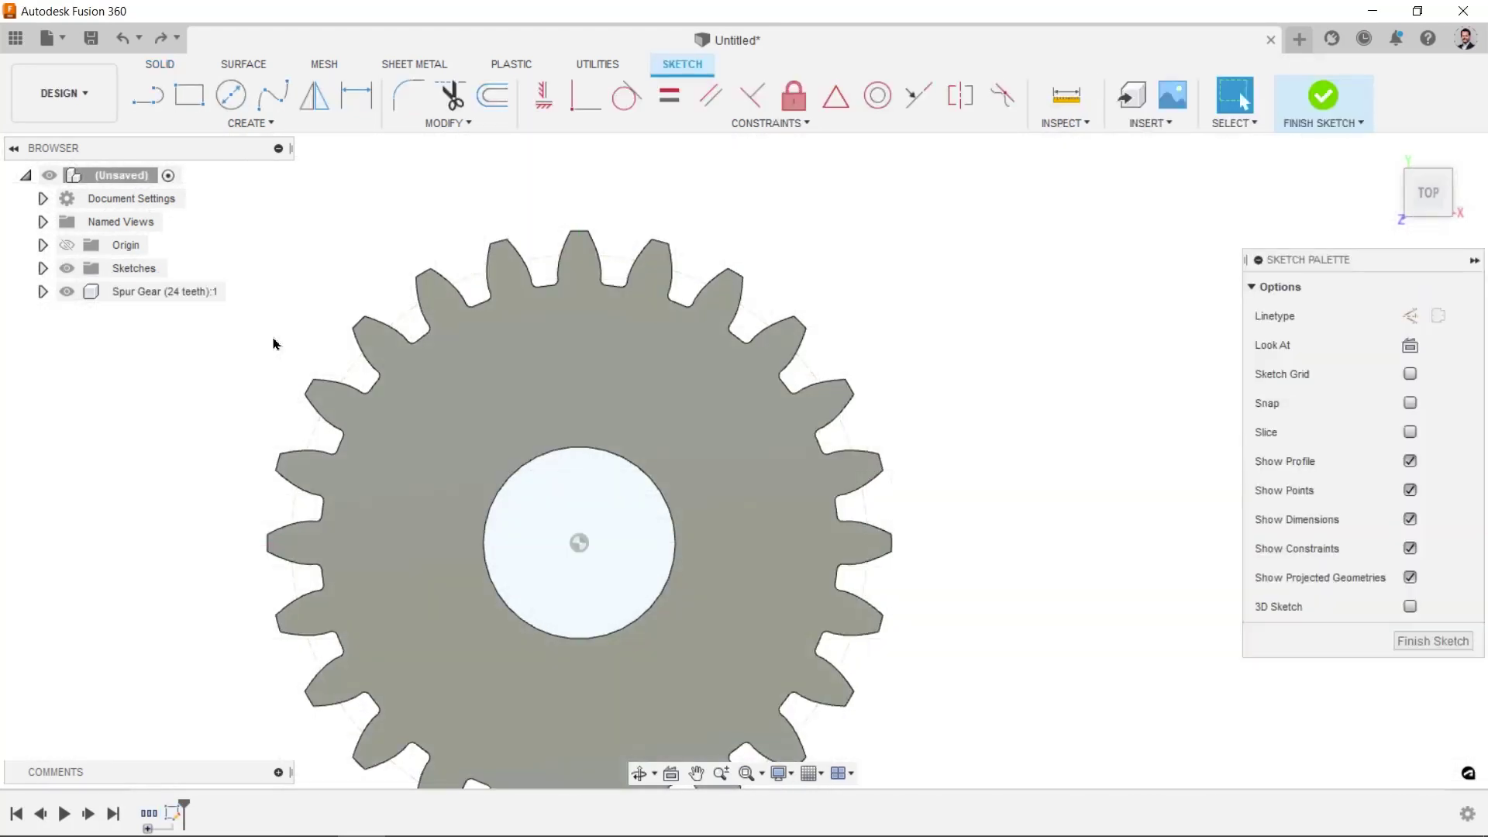
- Remove the leftover sketch and start offsetting the gear's top face
key(ctrl+z)
click(587, 416)
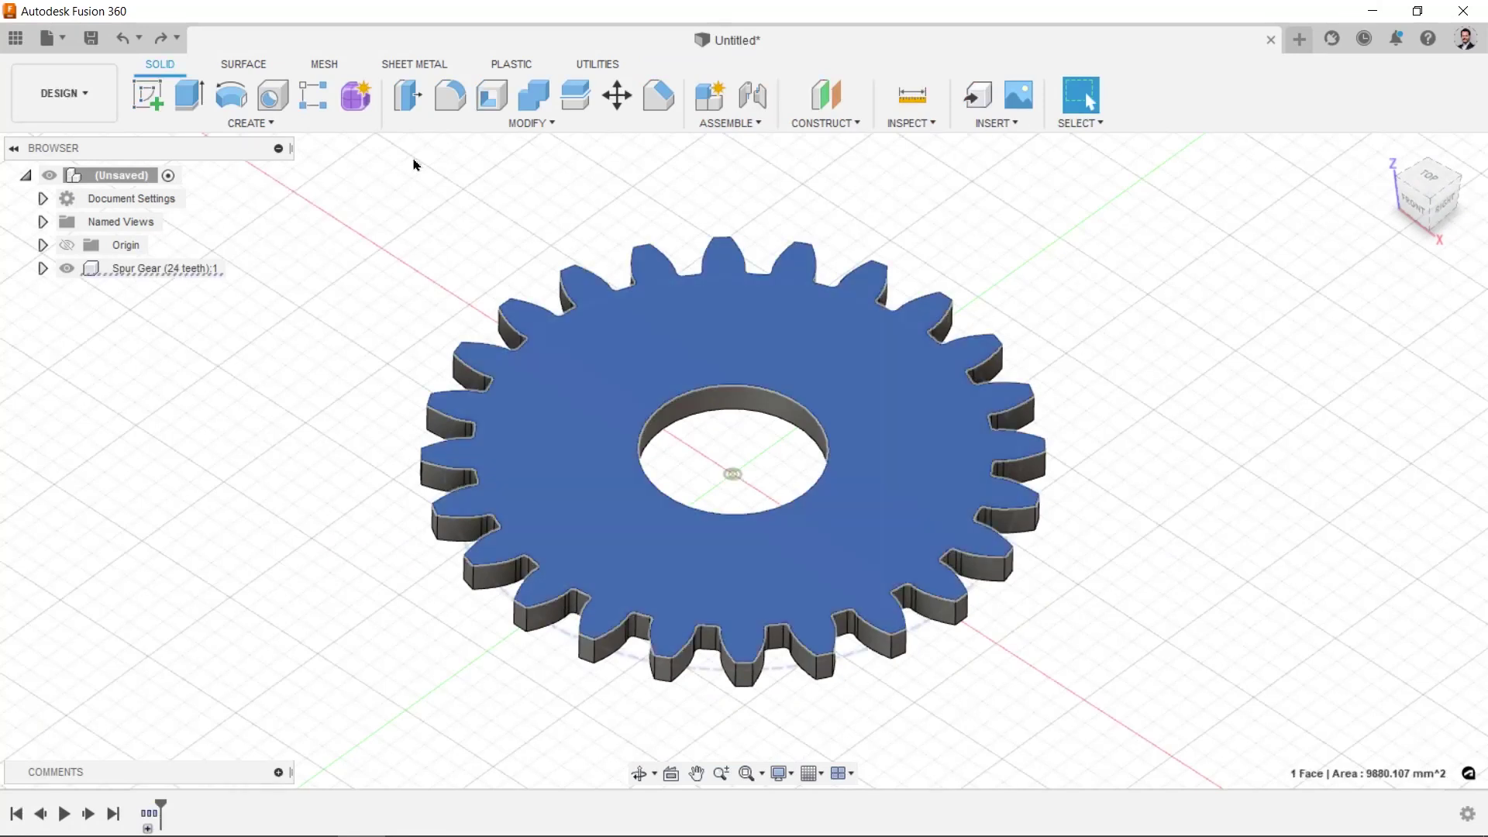
click(418, 96)
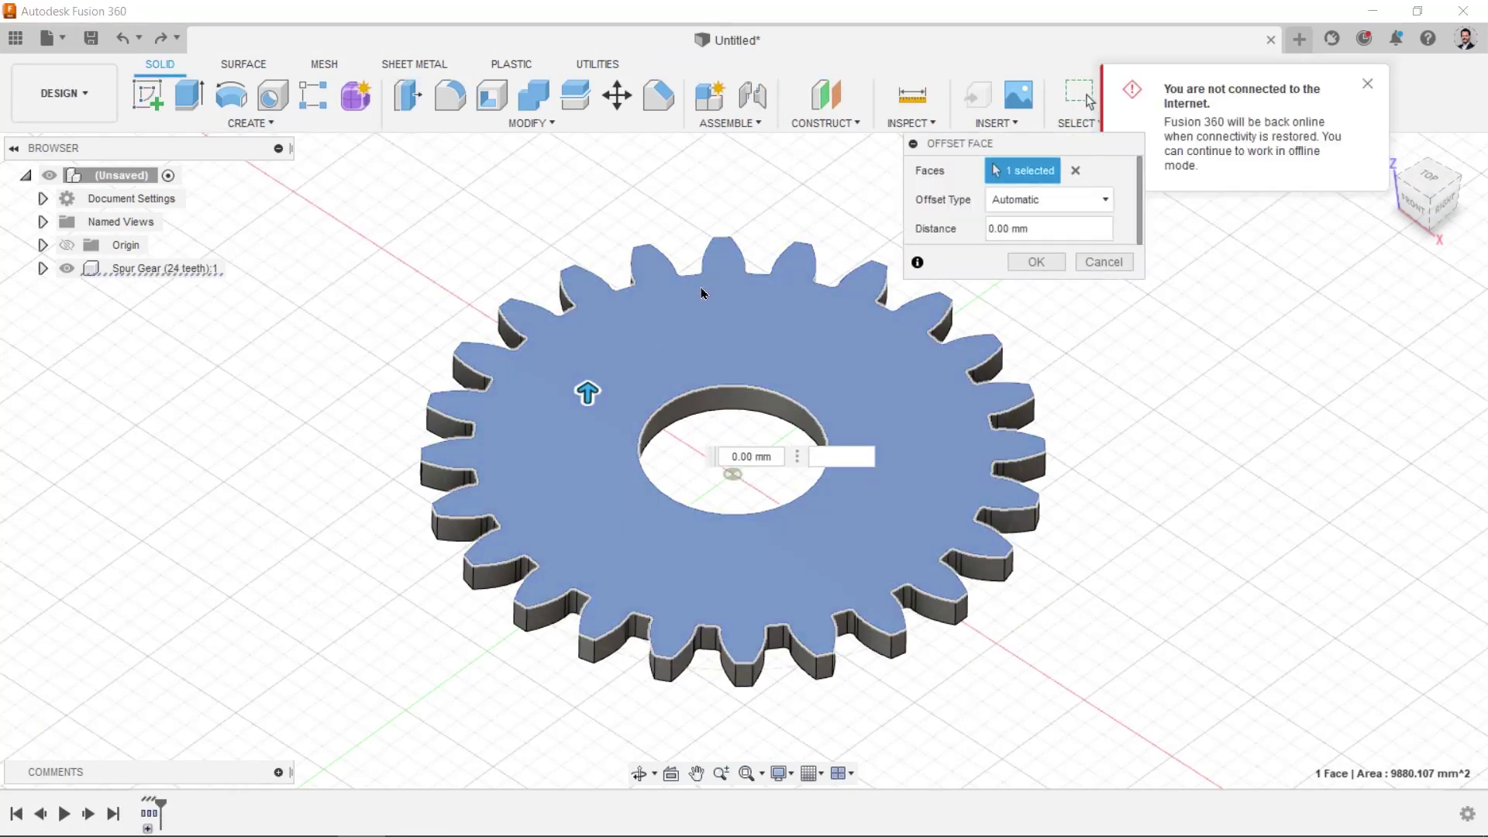
text(6)
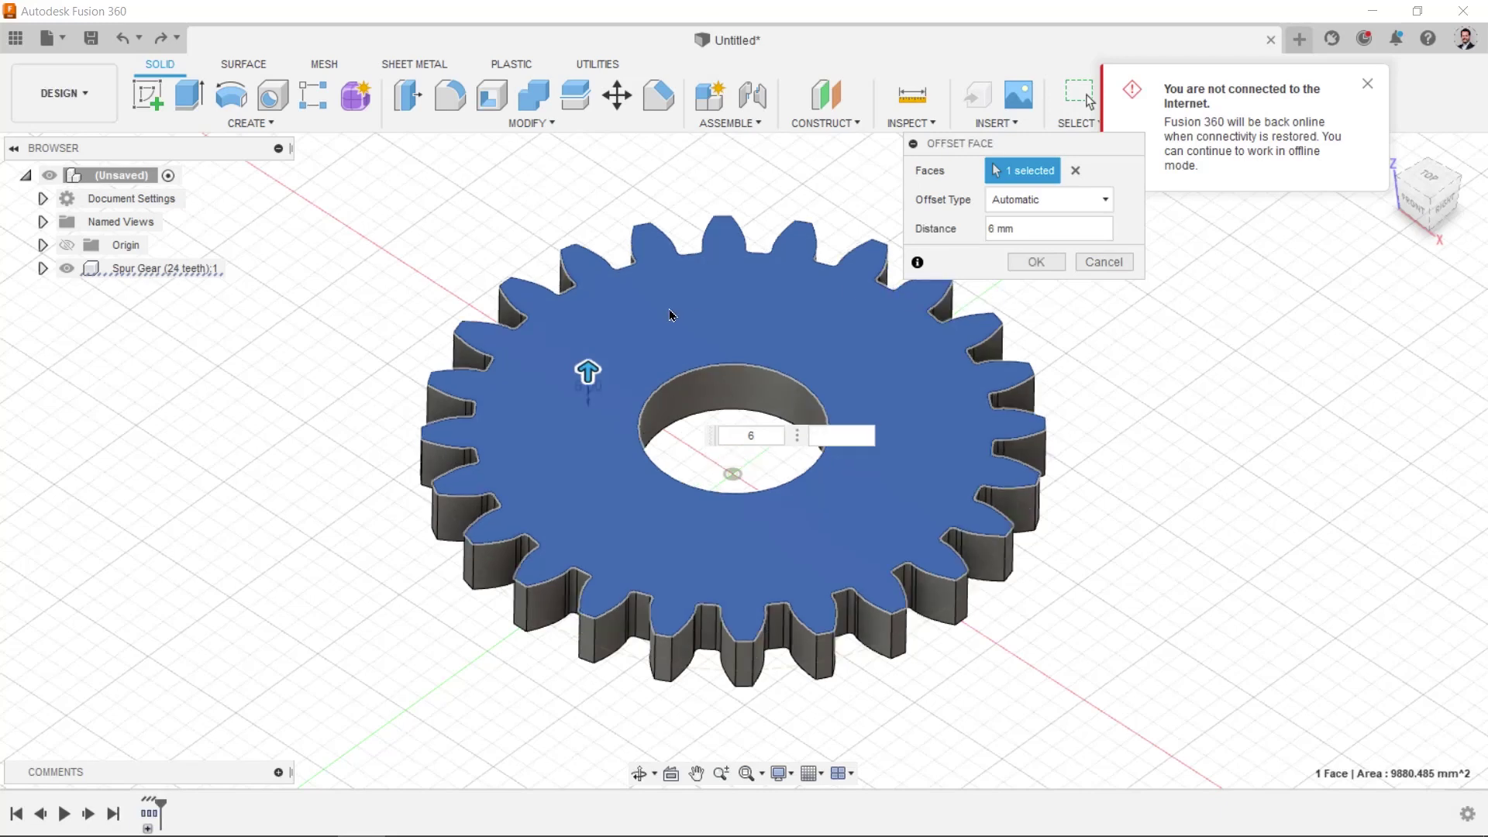
drag(1124, 144, 1405, 282)
click(1369, 88)
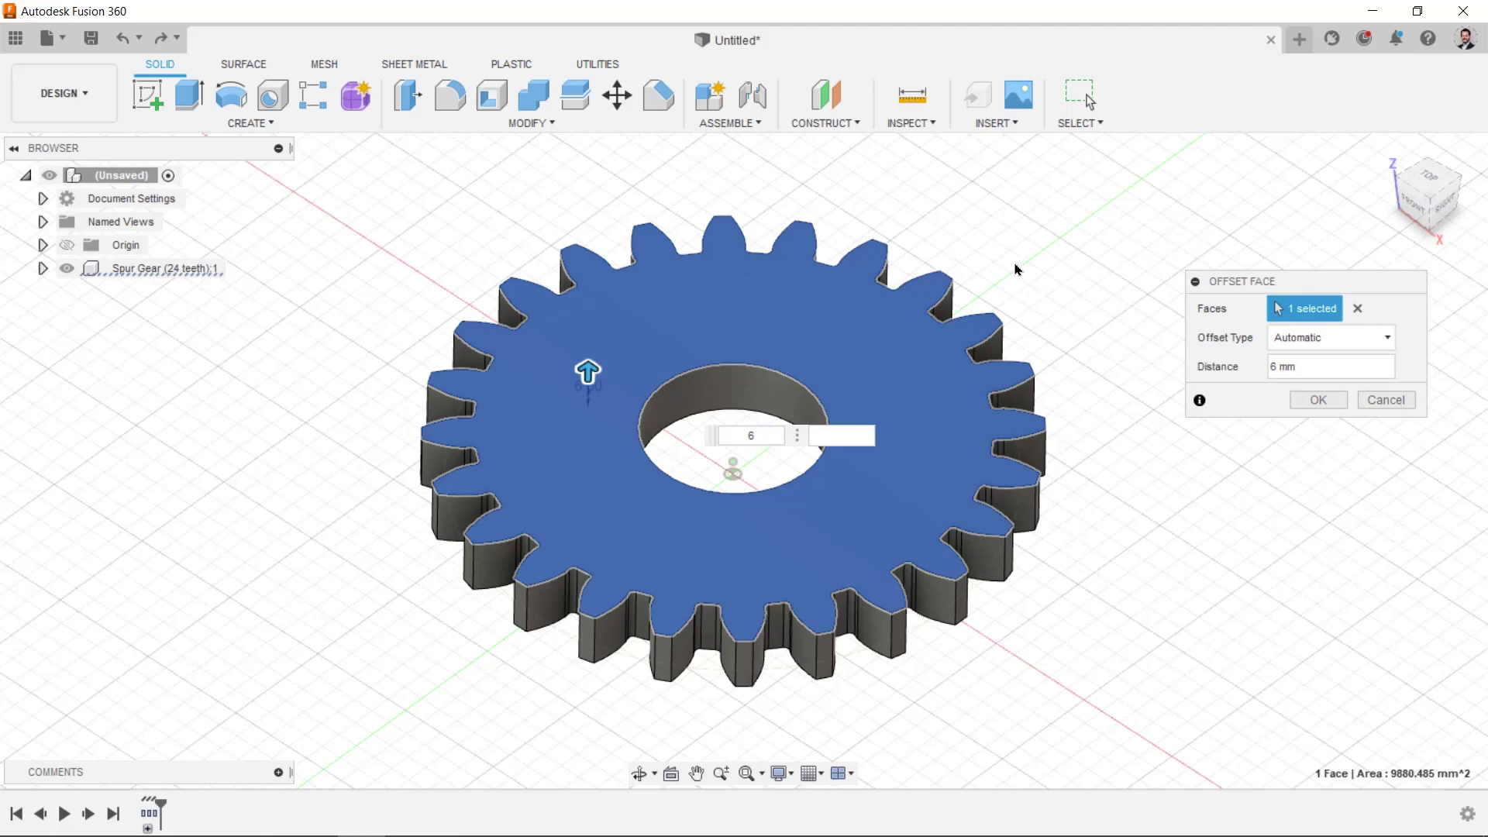
shift+middle_drag(1013, 266, 1240, 341)
- Offset the top face by 12 mm+1 so the gear becomes 20 mm thick
click(1306, 365)
text(8)
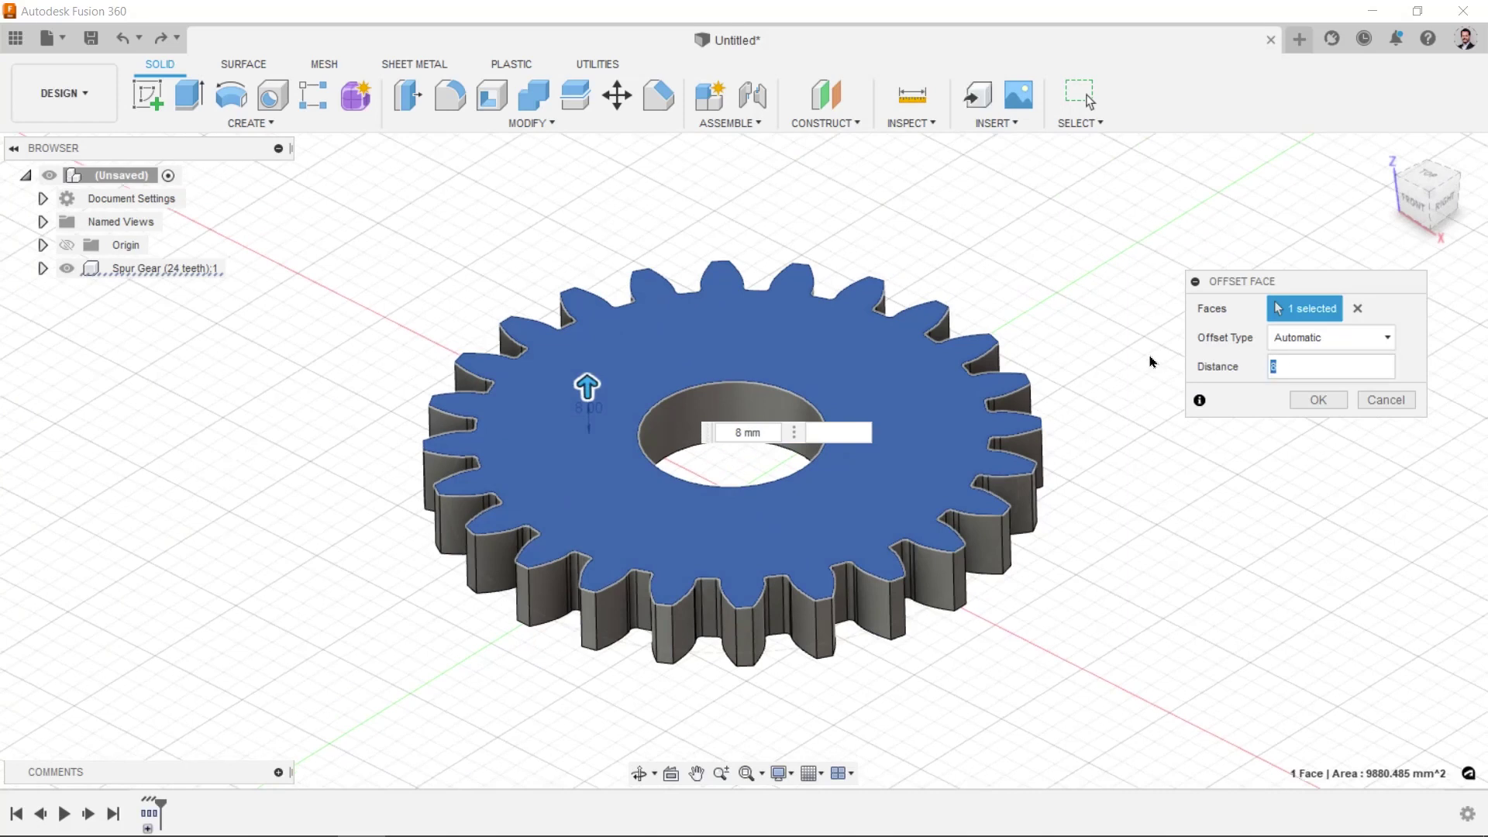
key(BackSpace)
text(12)
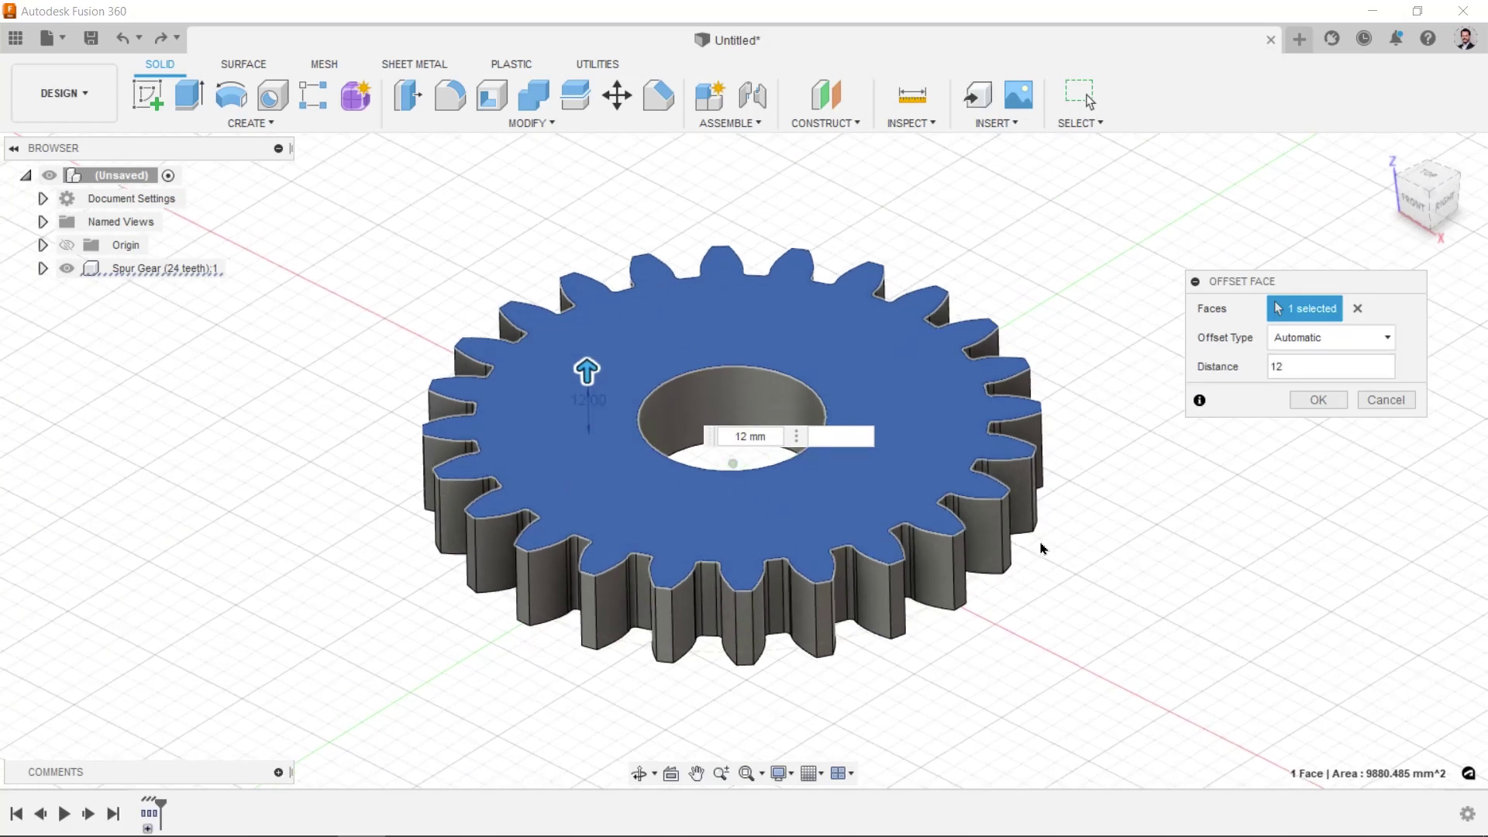
click(1318, 399)
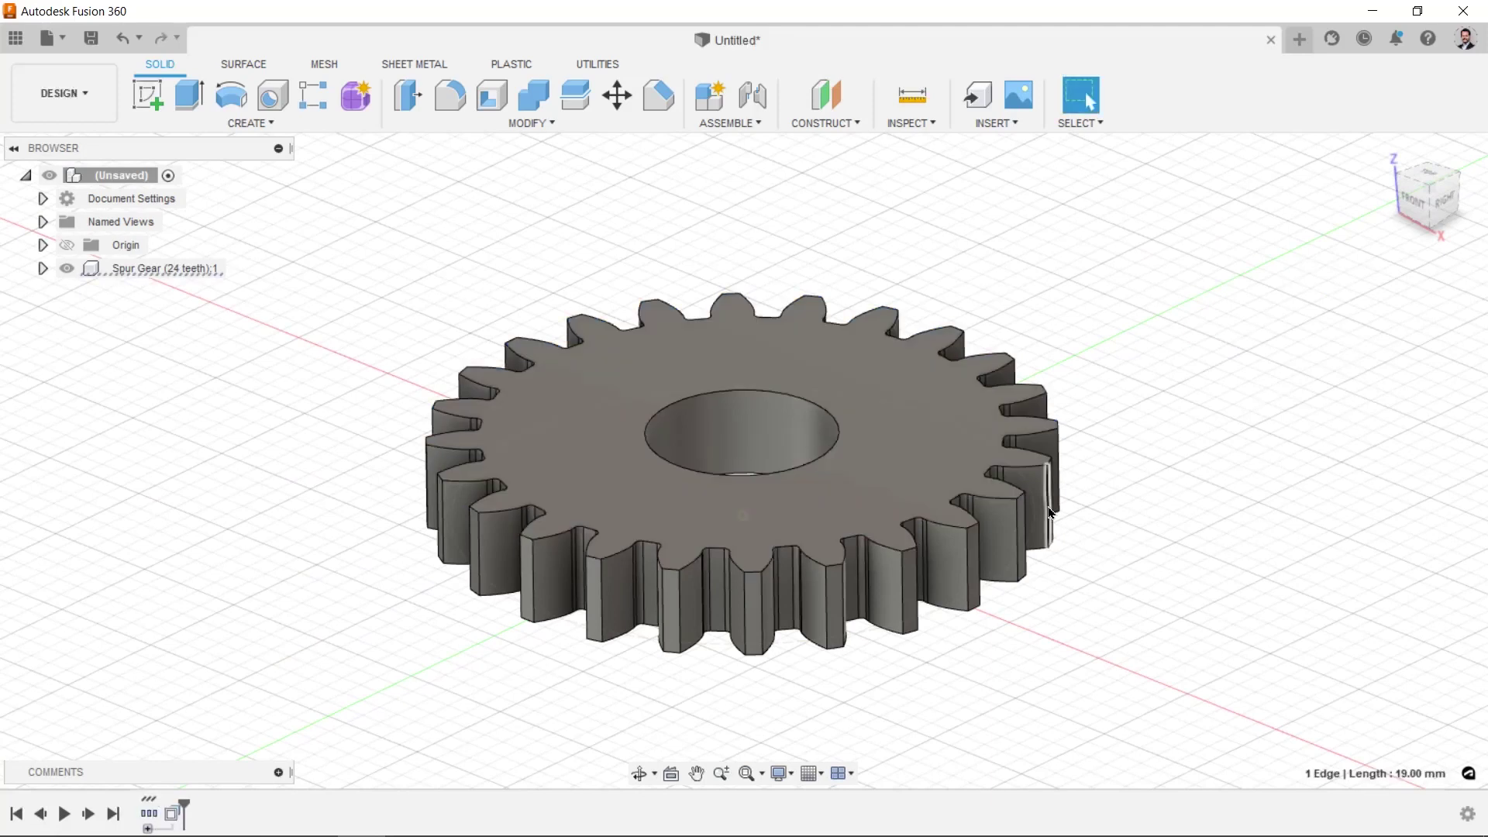
click(1113, 514)
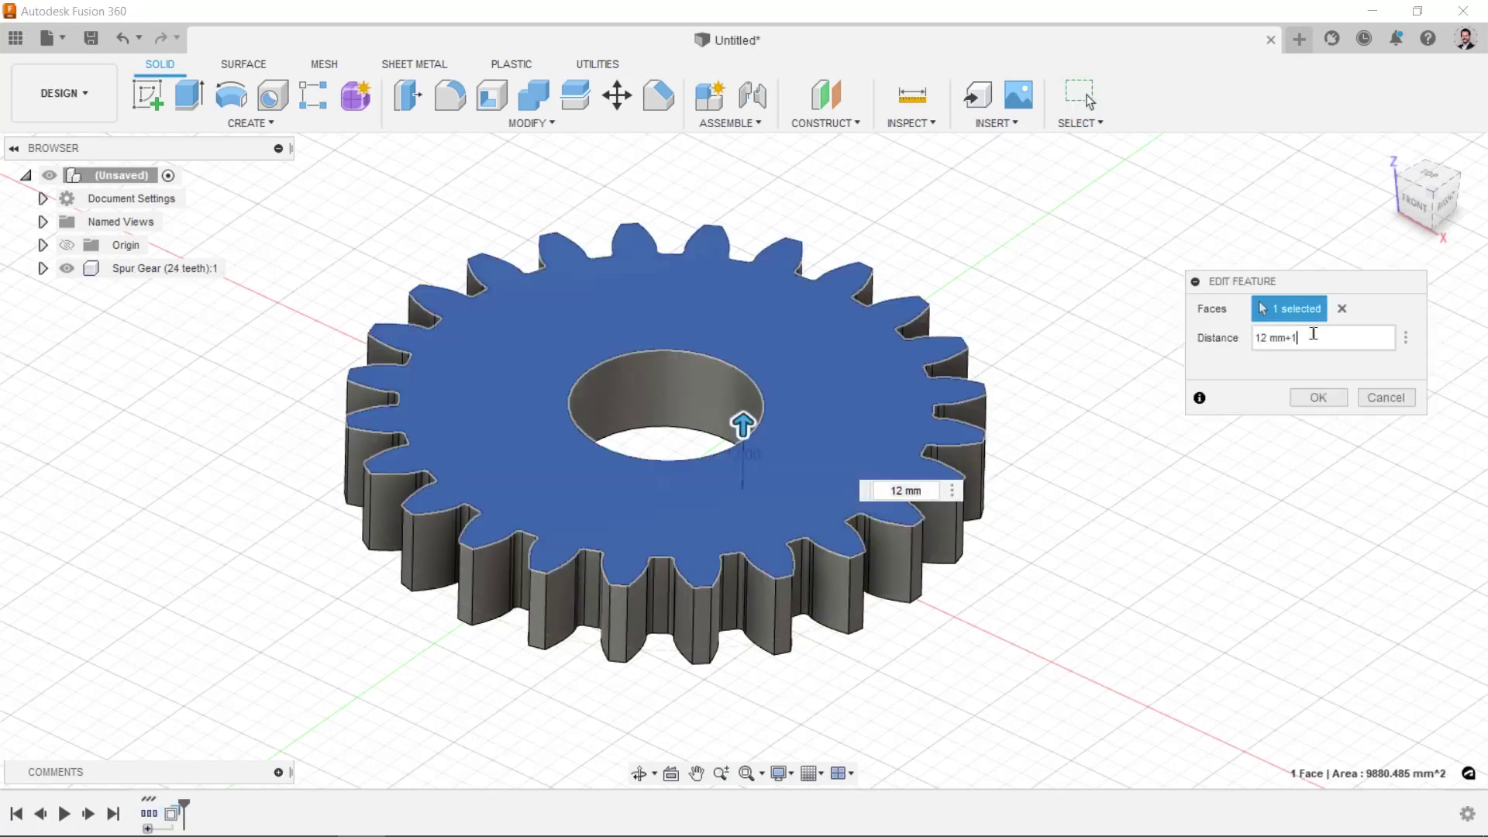
click(1317, 397)
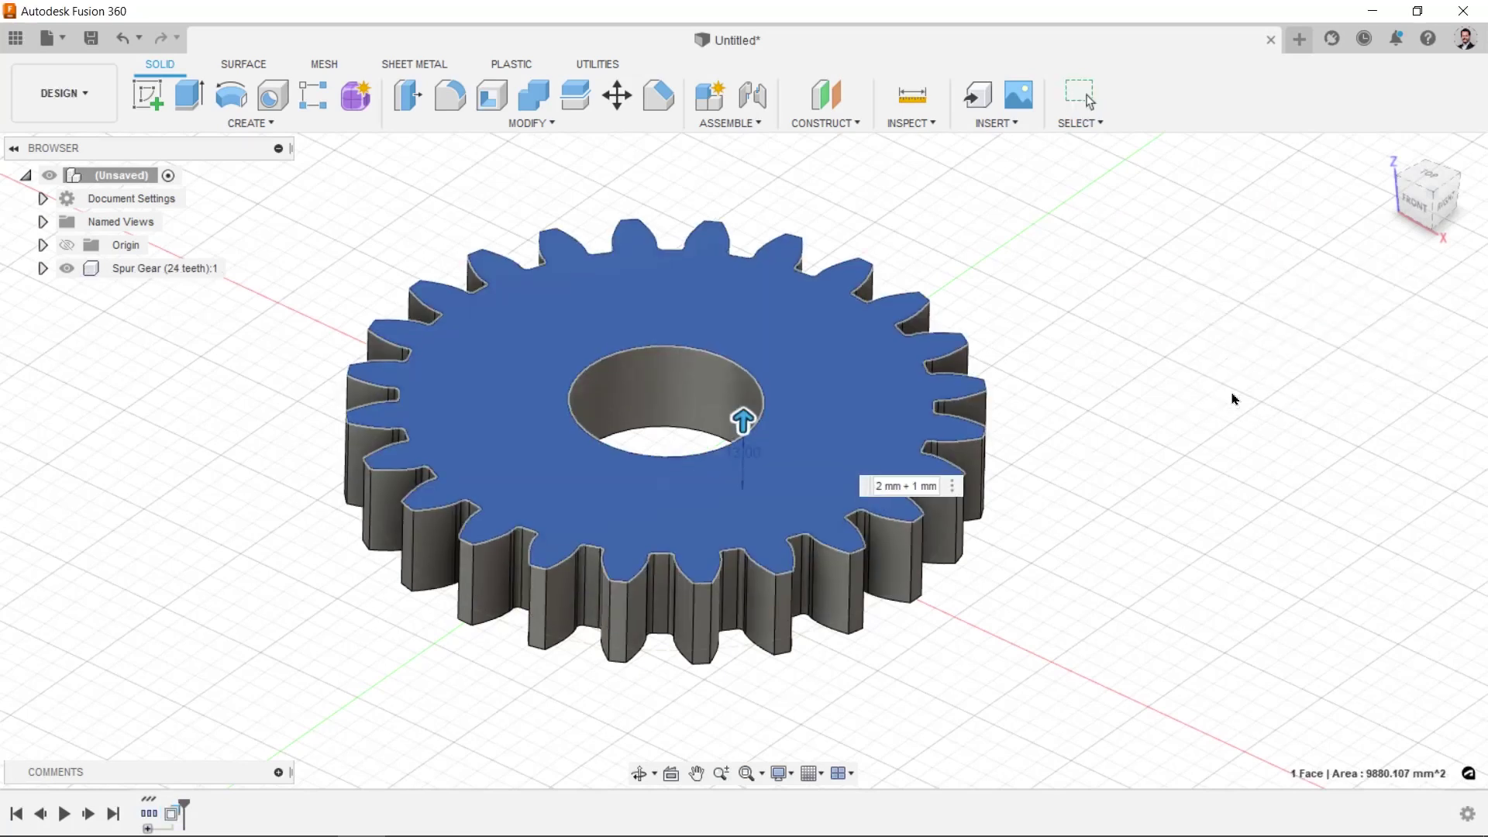
click(954, 503)
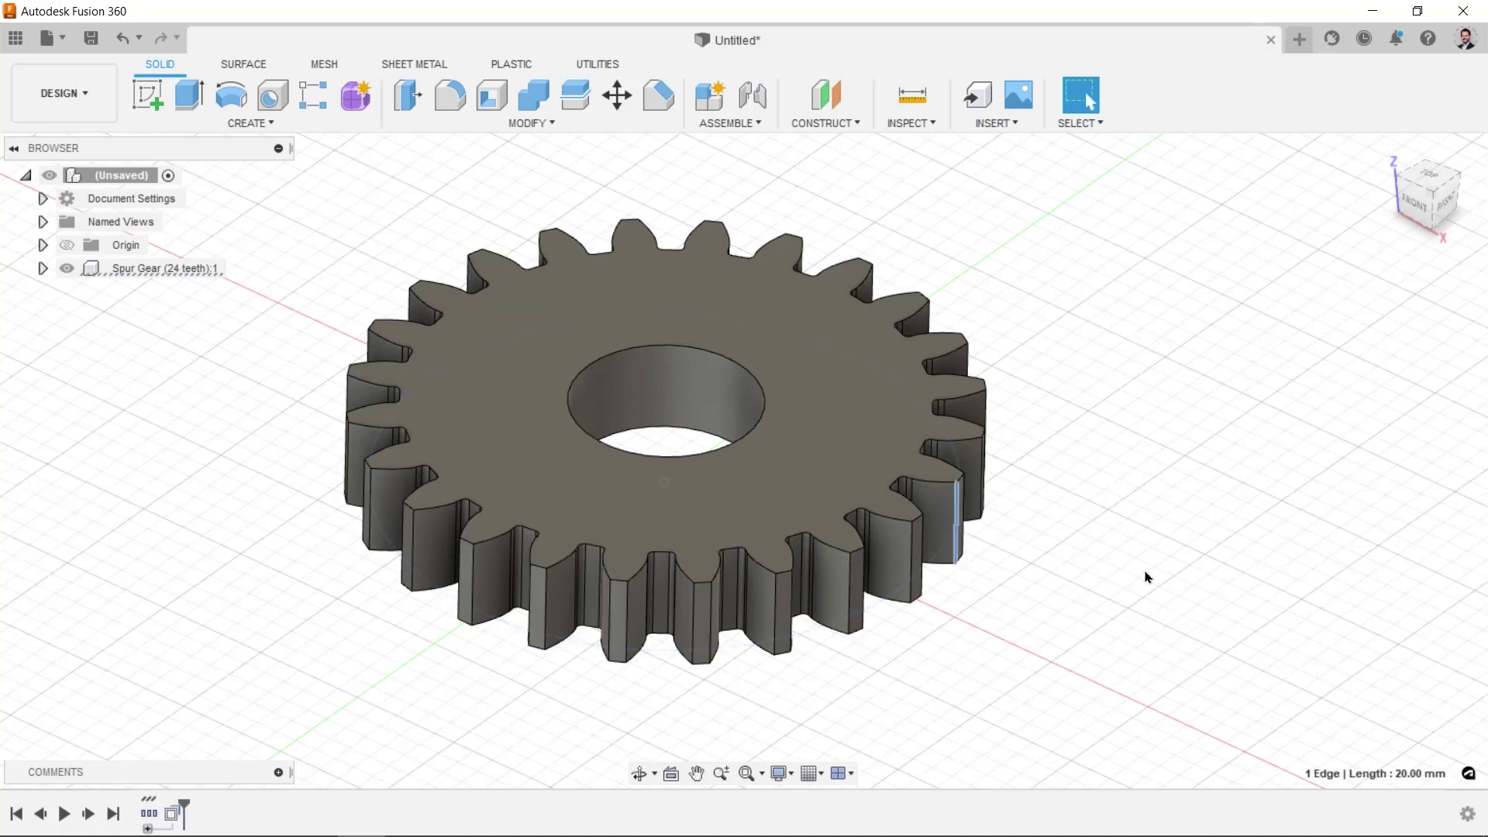
scroll(775, 434, up, 1)
- Offset the central bore wall 12 mm inward, narrowing it to about 16 mm diameter
click(664, 364)
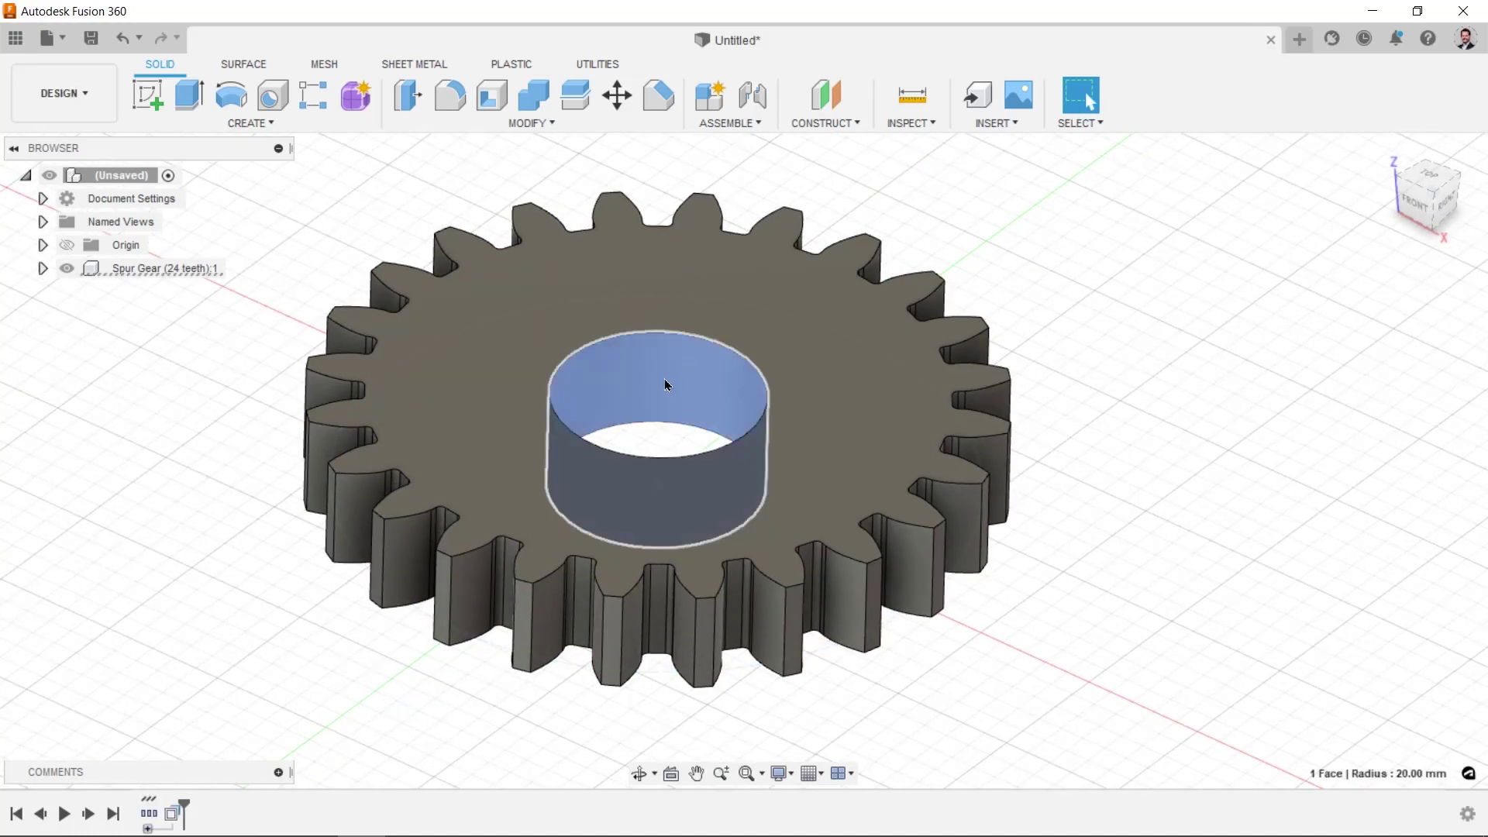
key(q)
drag(654, 376, 656, 423)
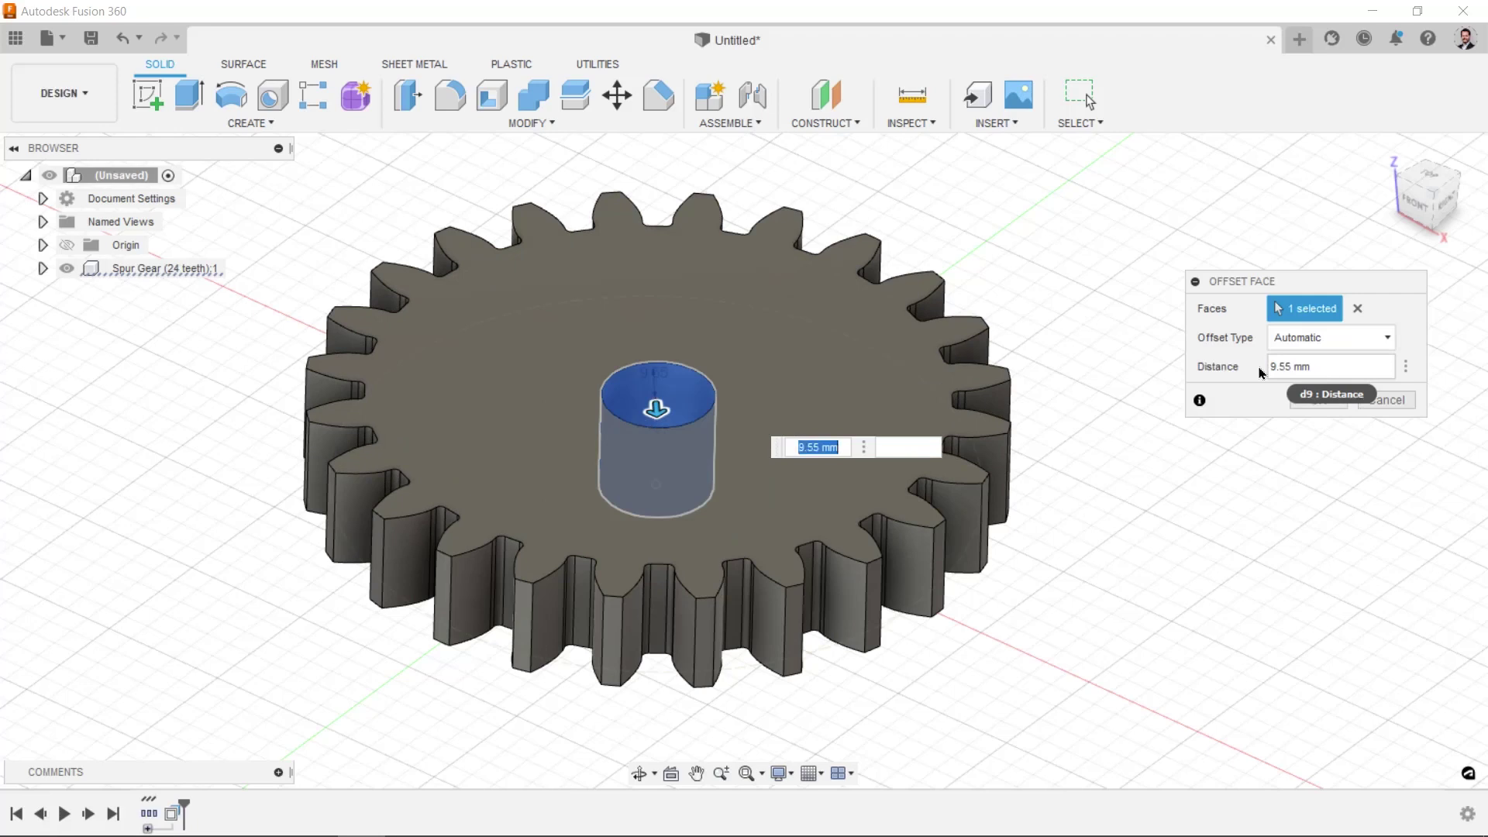
click(1317, 366)
text(6)
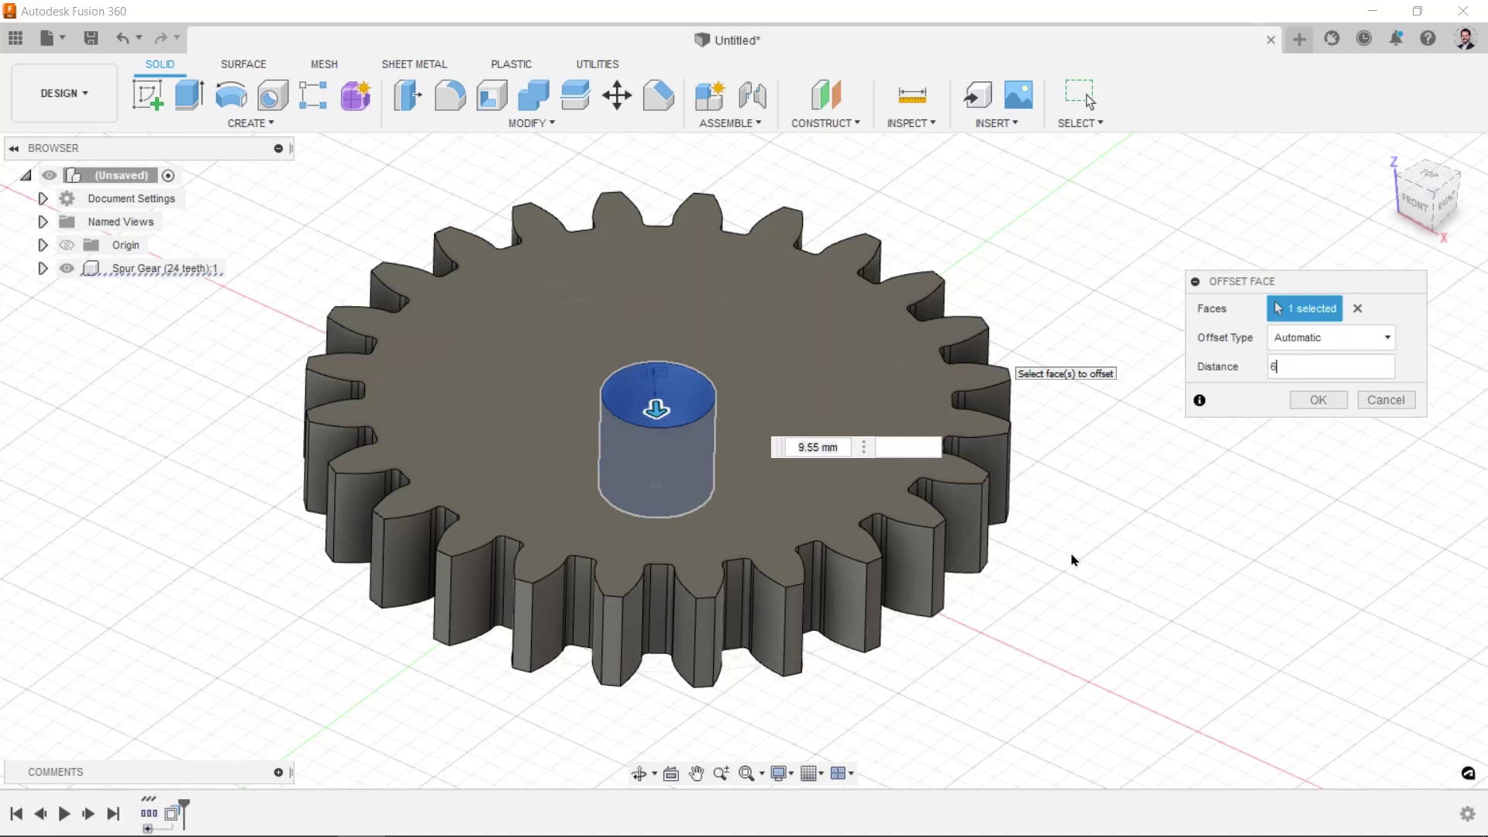
key(Tab)
click(1301, 376)
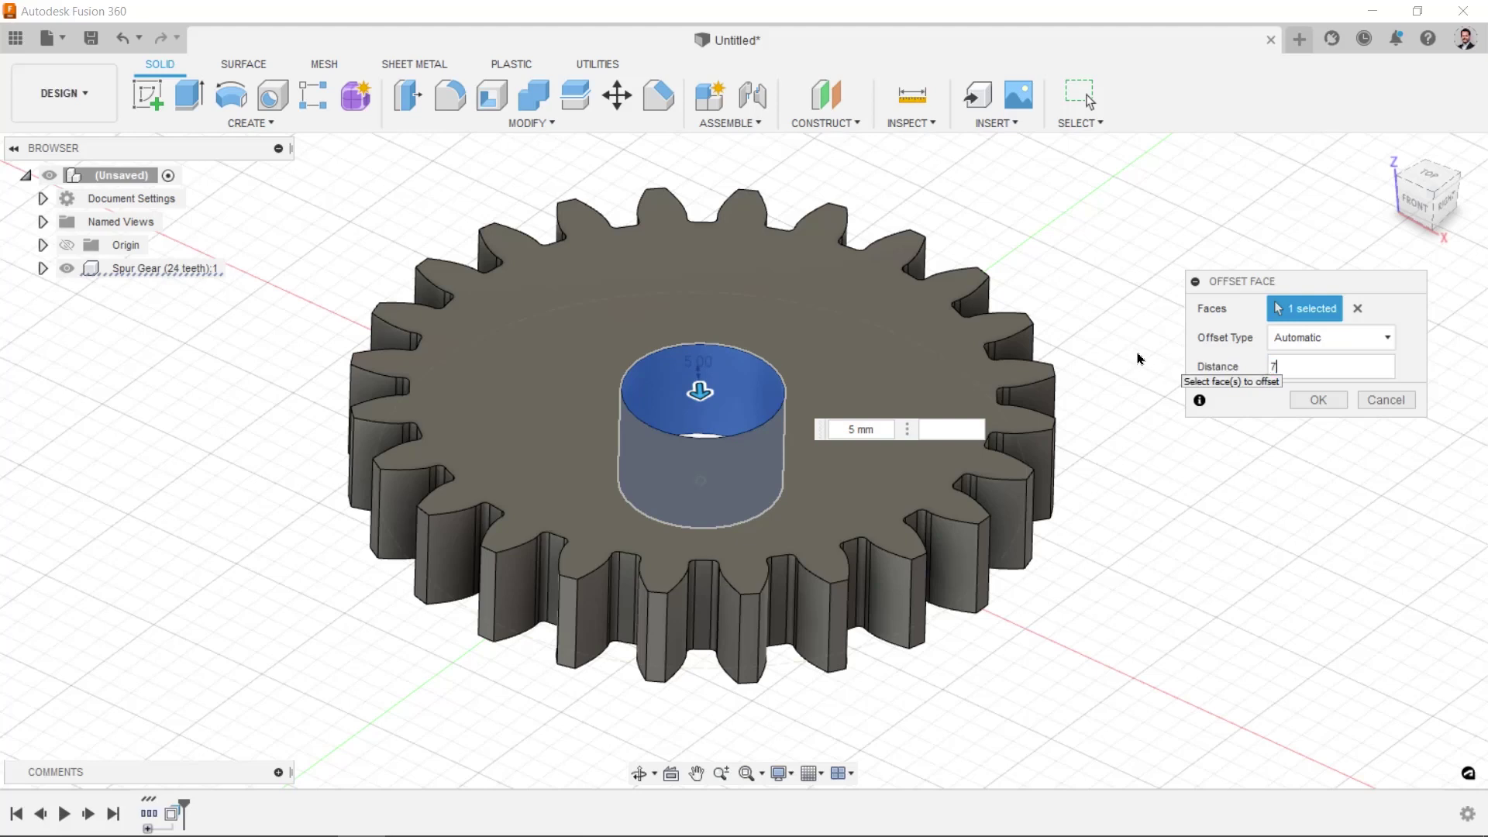
shift+middle_drag(1117, 375, 1149, 388)
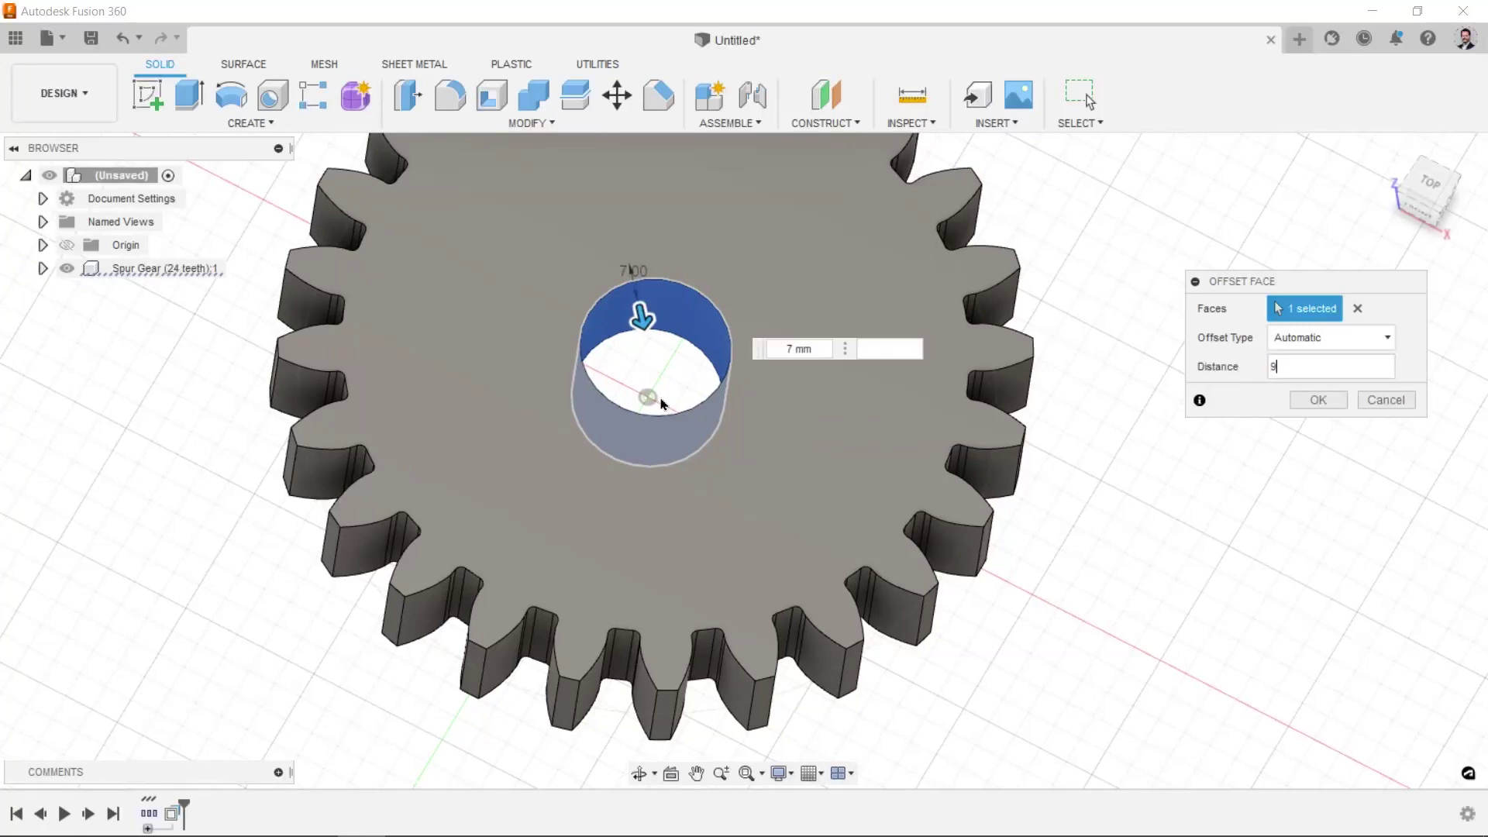
shift+middle_drag(672, 397, 697, 403)
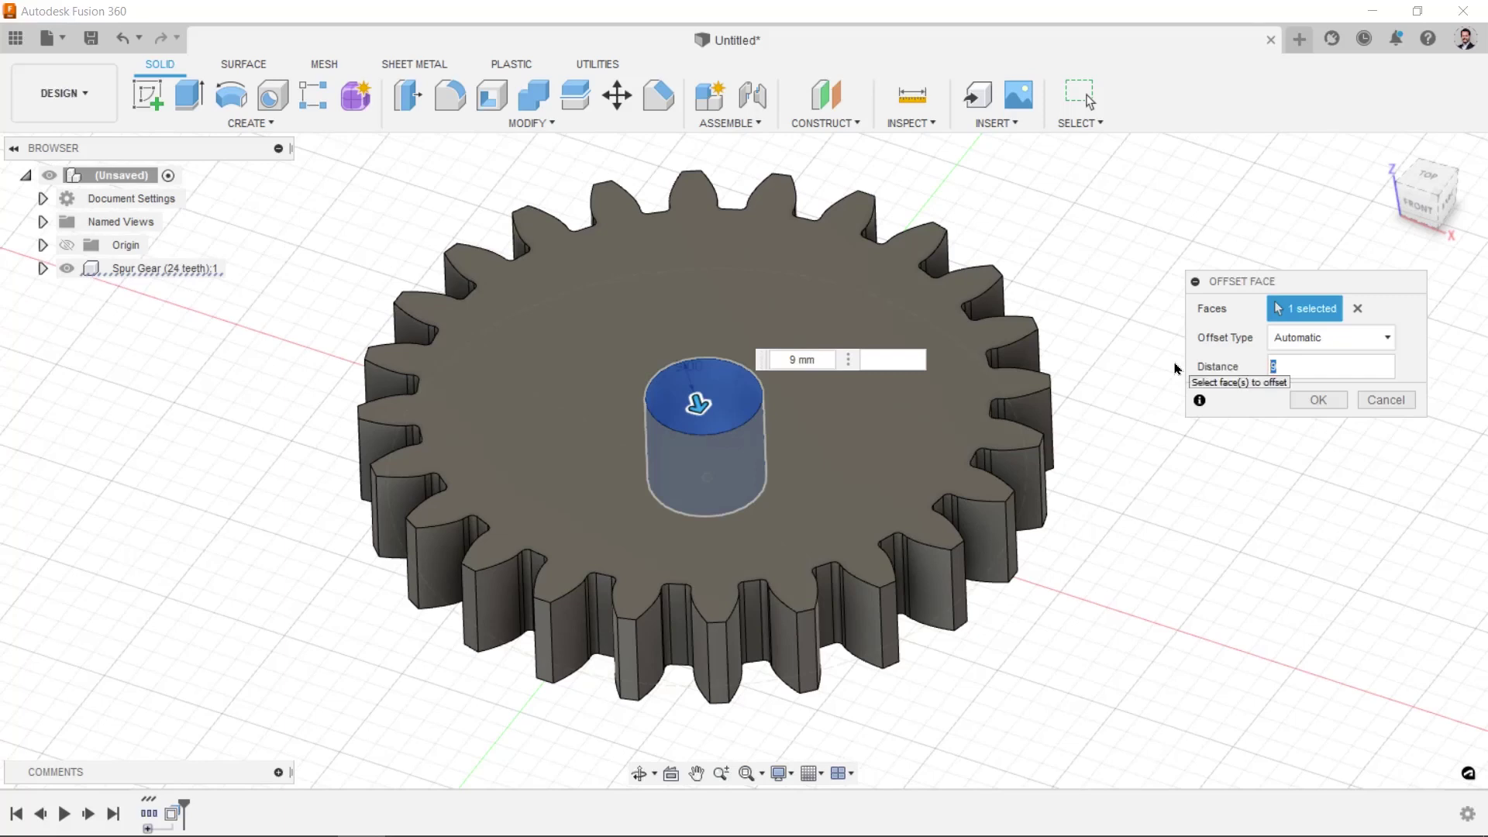
text(2)
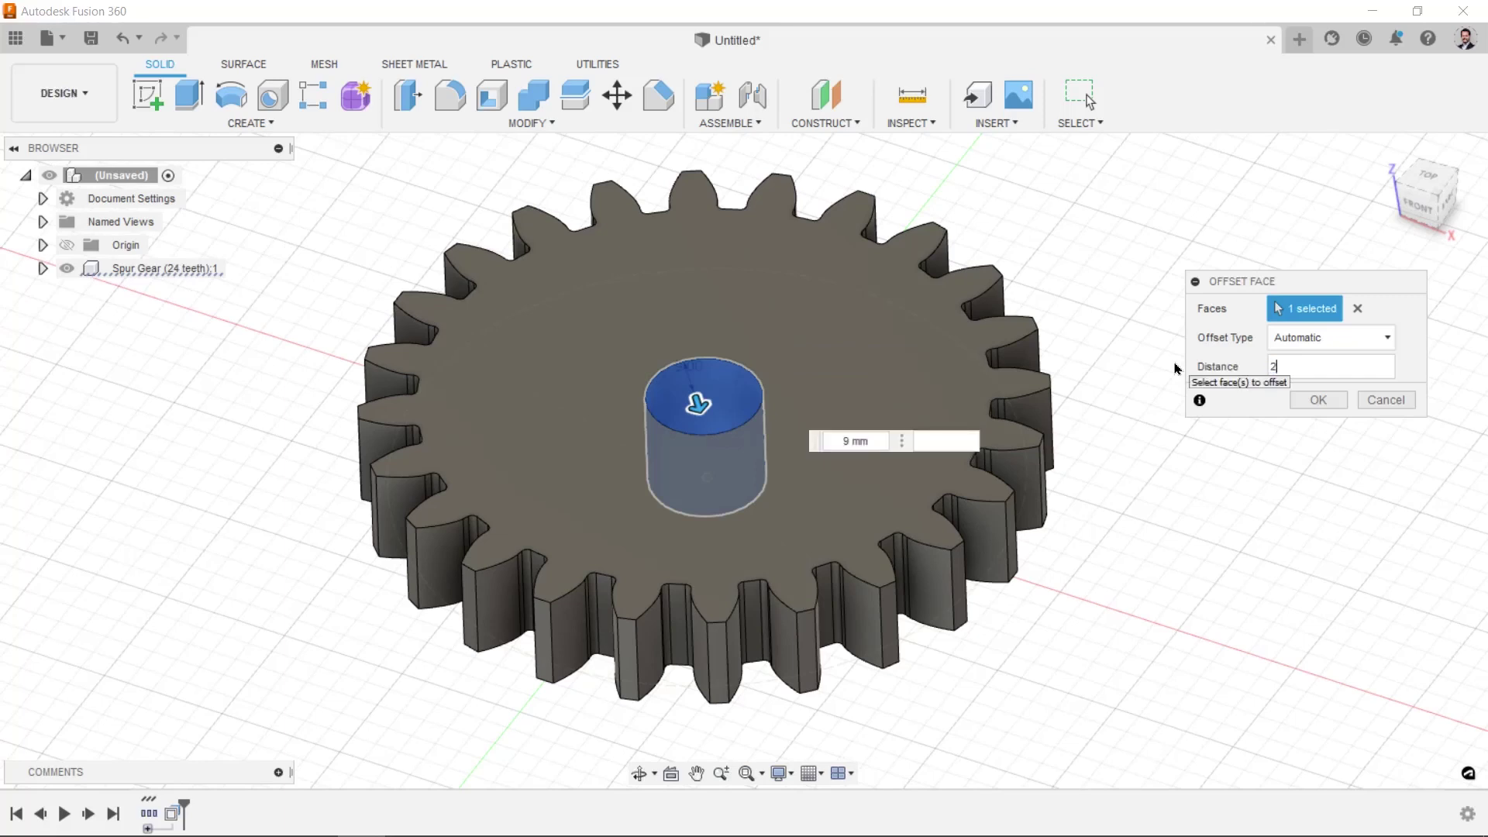
text(1)
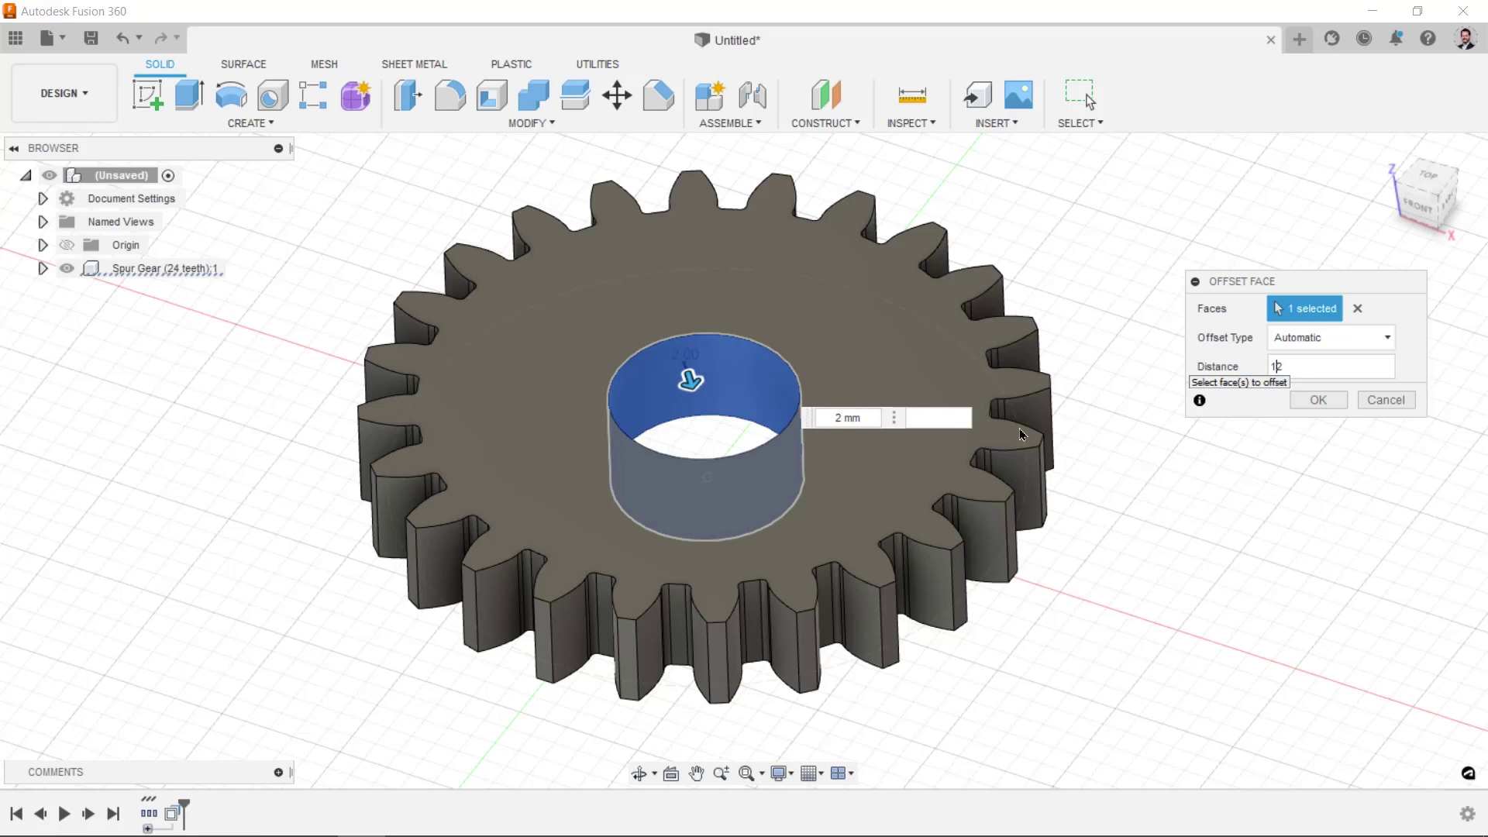
click(1331, 402)
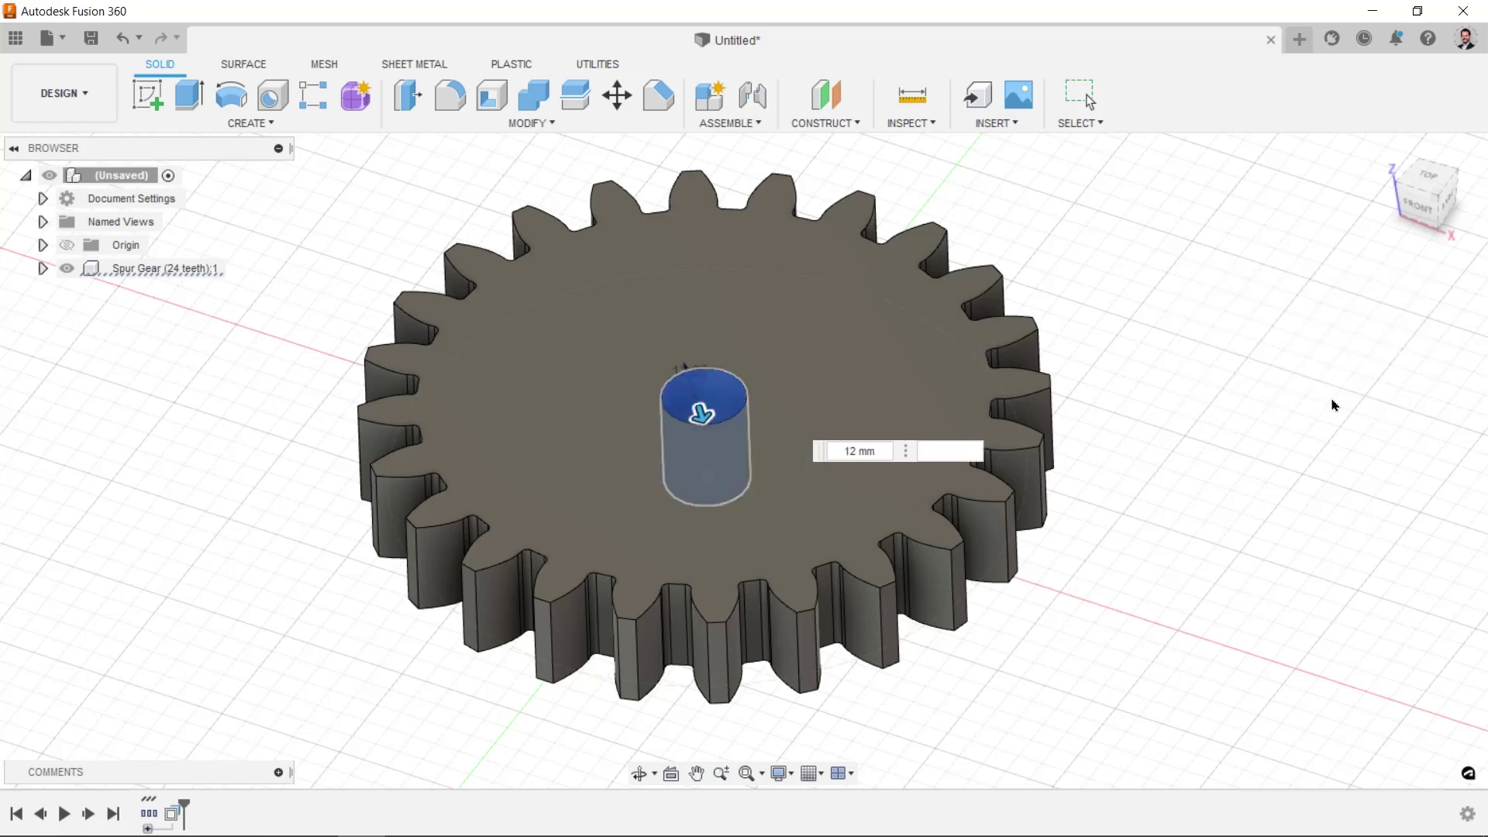
click(735, 383)
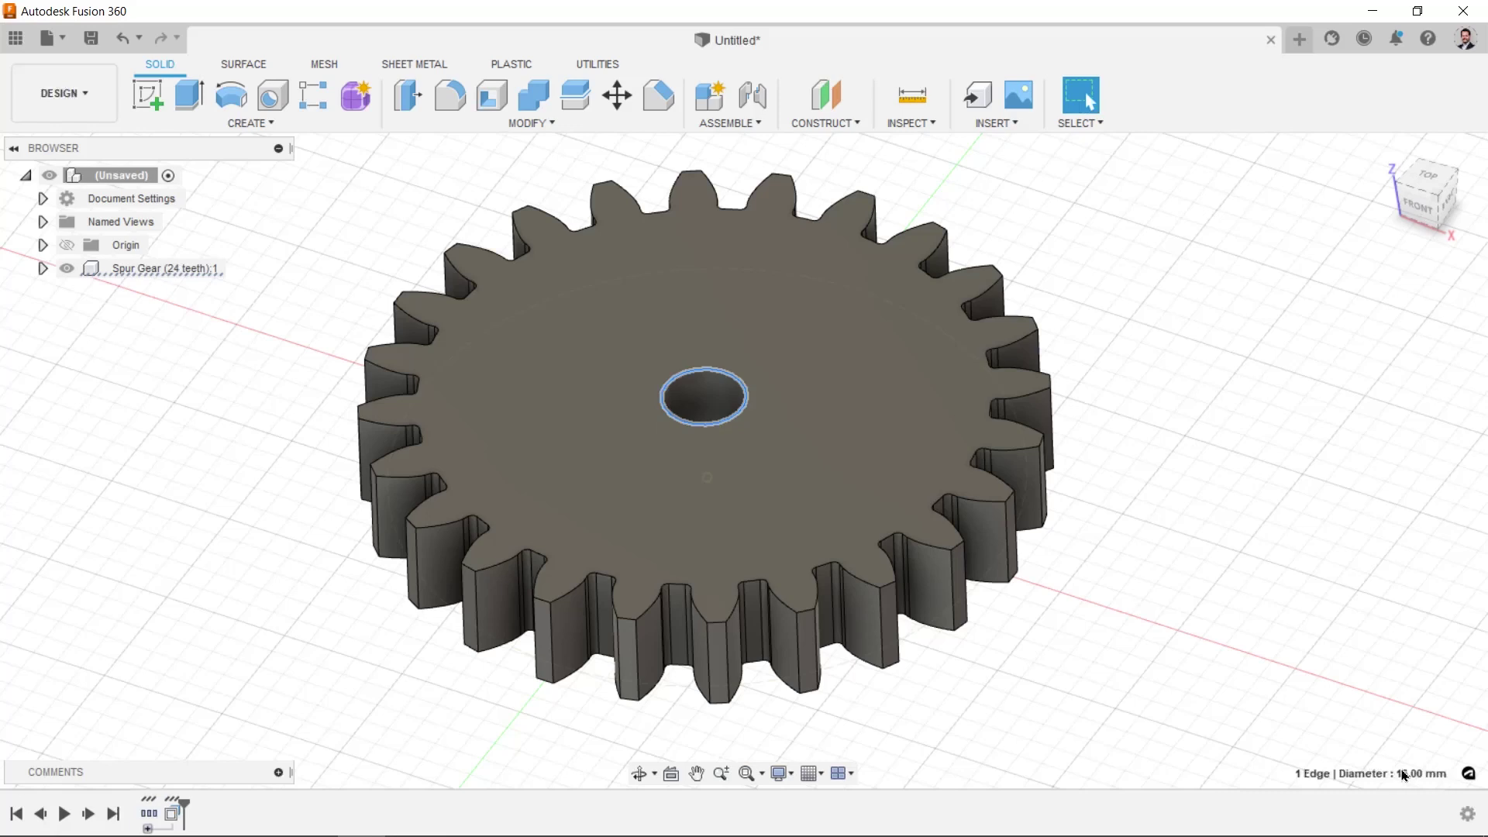
- Orbit the 24-tooth gear into an oblique view
shift+middle_drag(1231, 499, 700, 584)
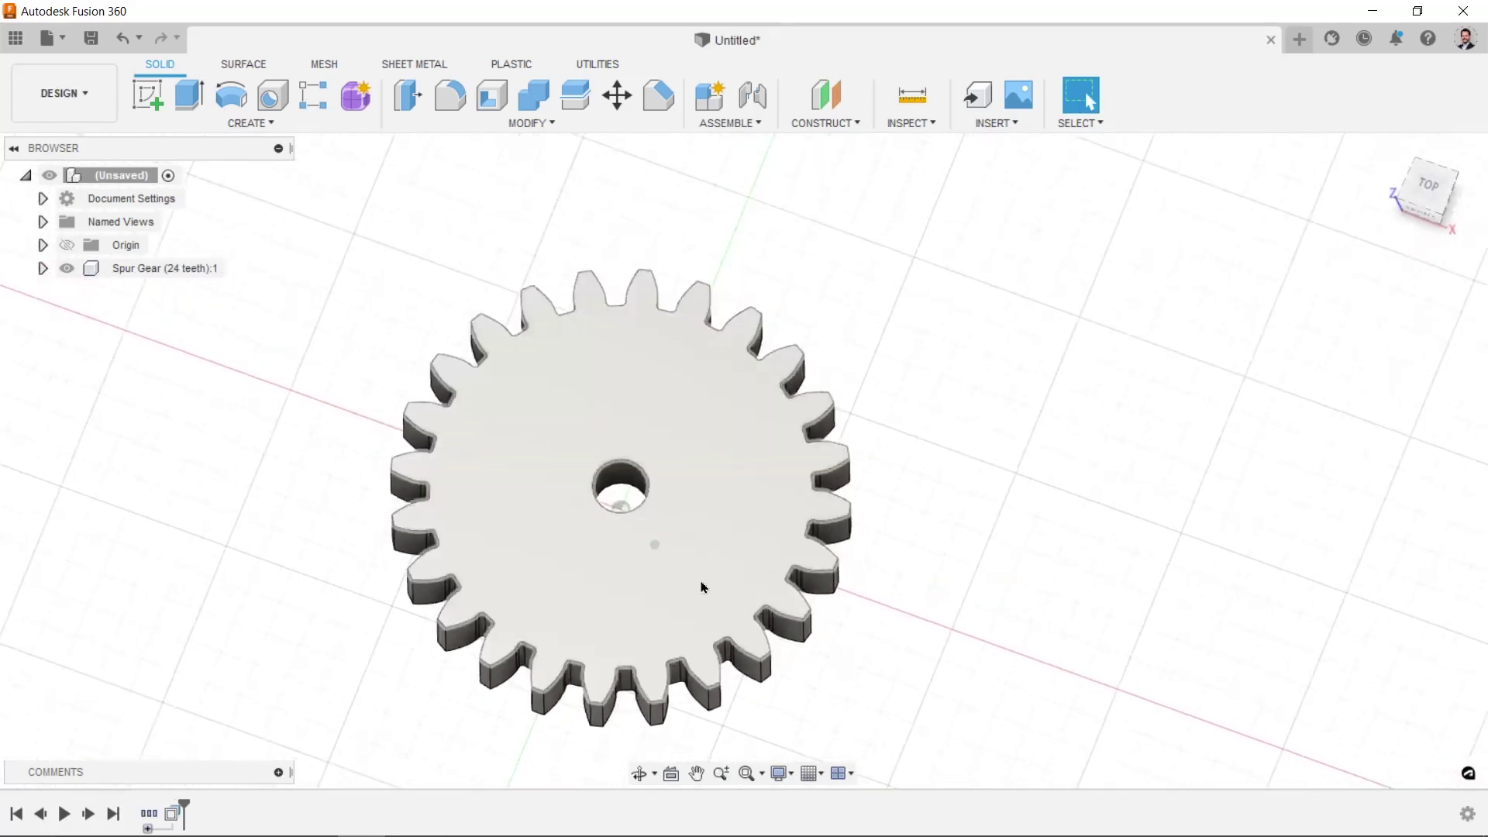
mouse_move(468, 555)
shift+middle_down()
mouse_move(747, 571)
mouse_move(1034, 448)
shift+middle_up()
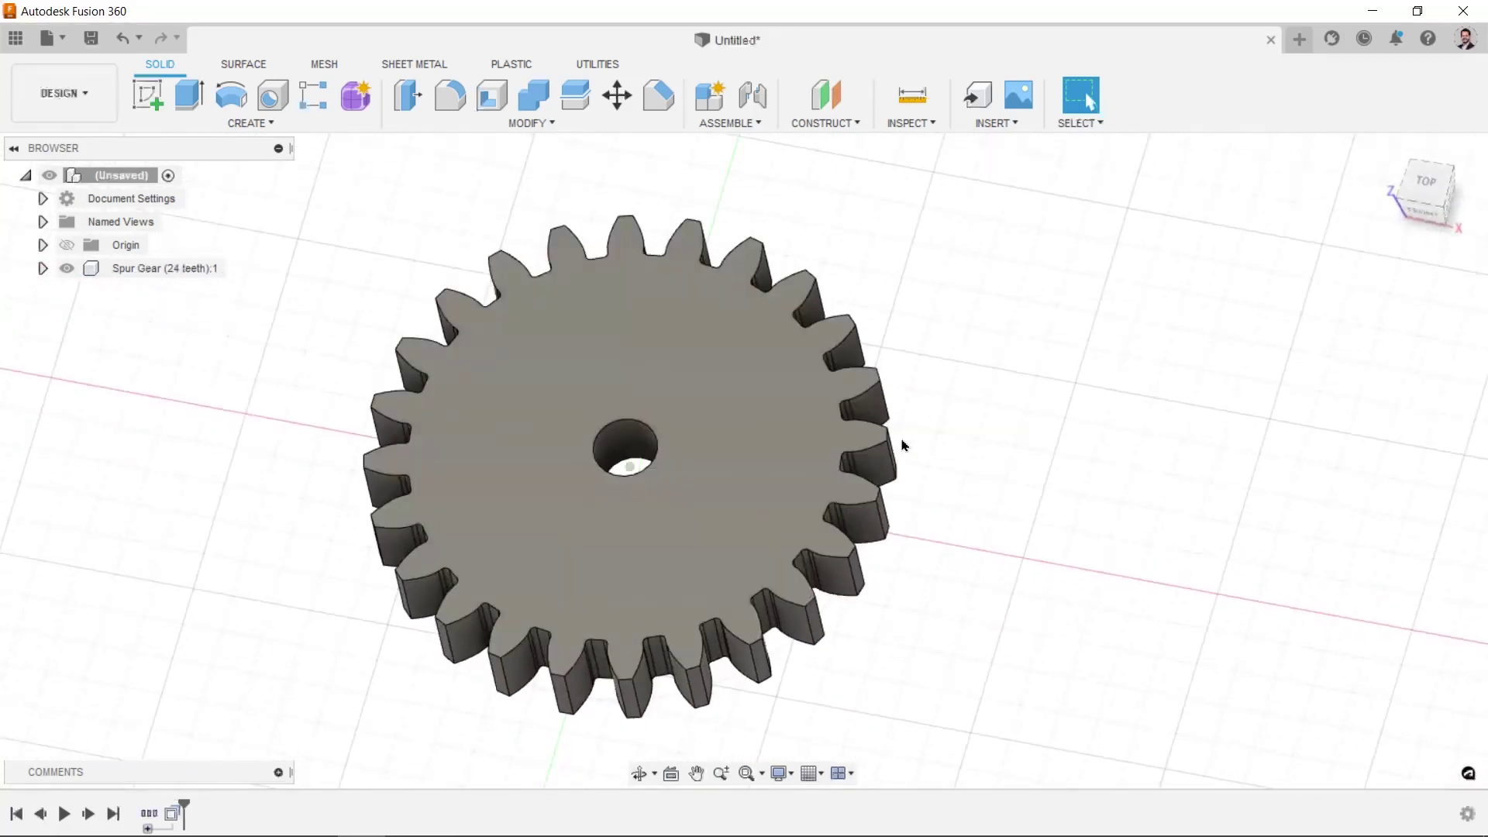
mouse_move(903, 445)
shift+middle_down()
mouse_move(1069, 578)
mouse_move(955, 568)
mouse_move(714, 502)
shift+middle_up()
mouse_move(695, 405)
shift+middle_down()
mouse_move(927, 361)
mouse_move(382, 444)
shift+middle_up()
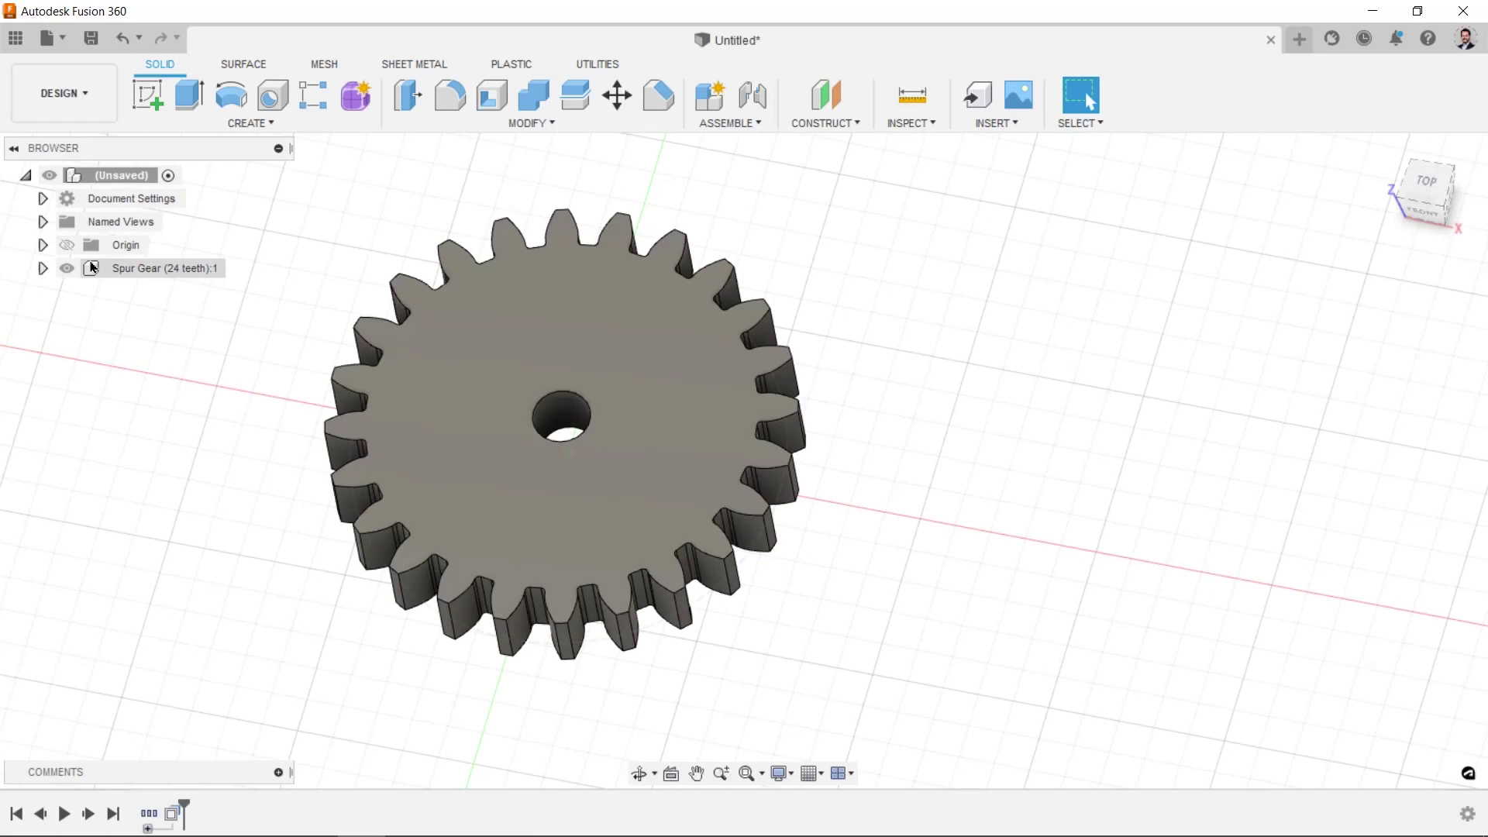
click(147, 269)
click(1039, 522)
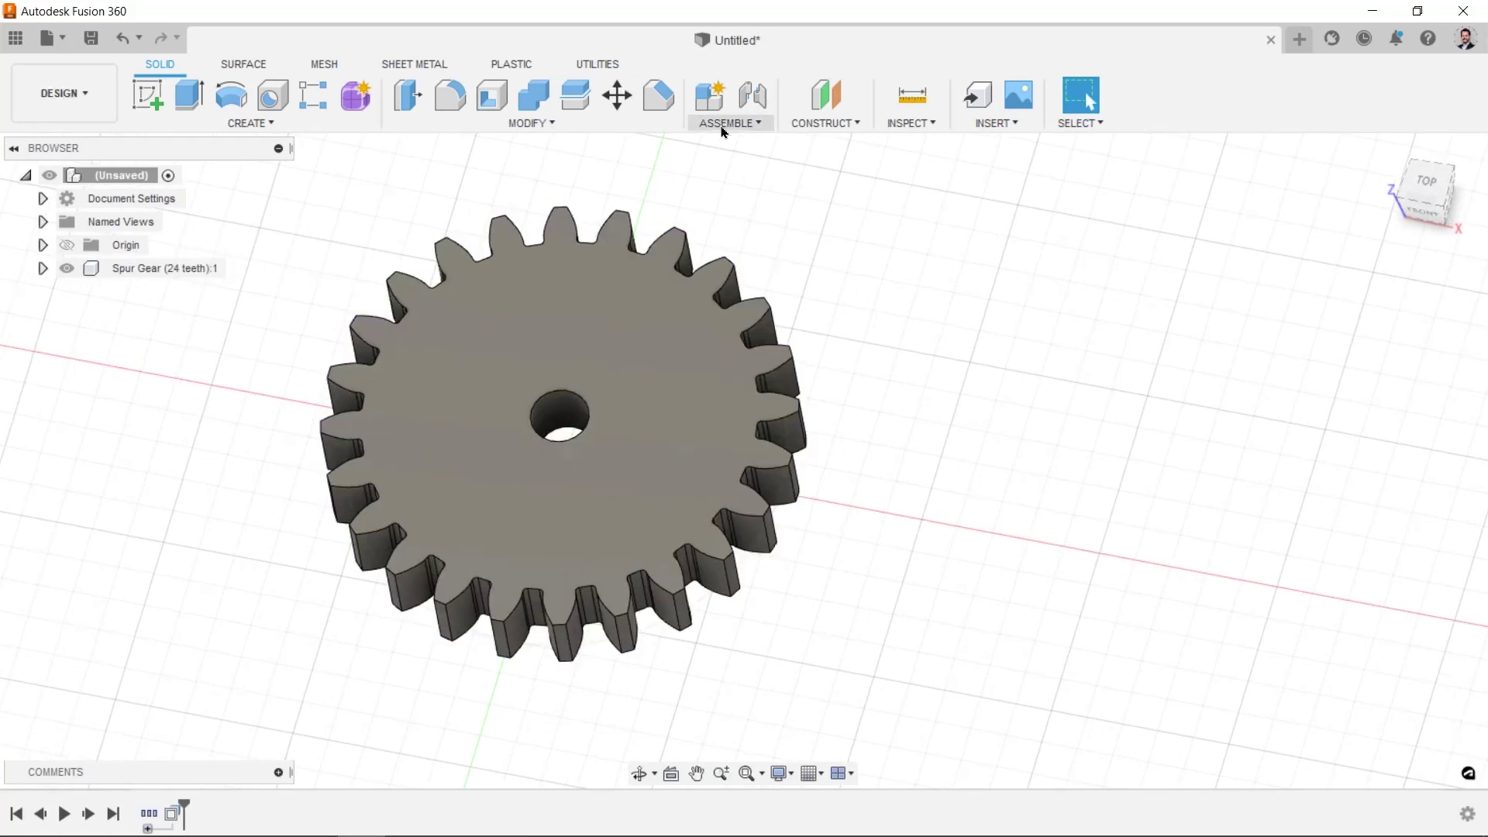
- Run the SpurGear script again from Scripts and Add-Ins under UTILITIES
click(598, 63)
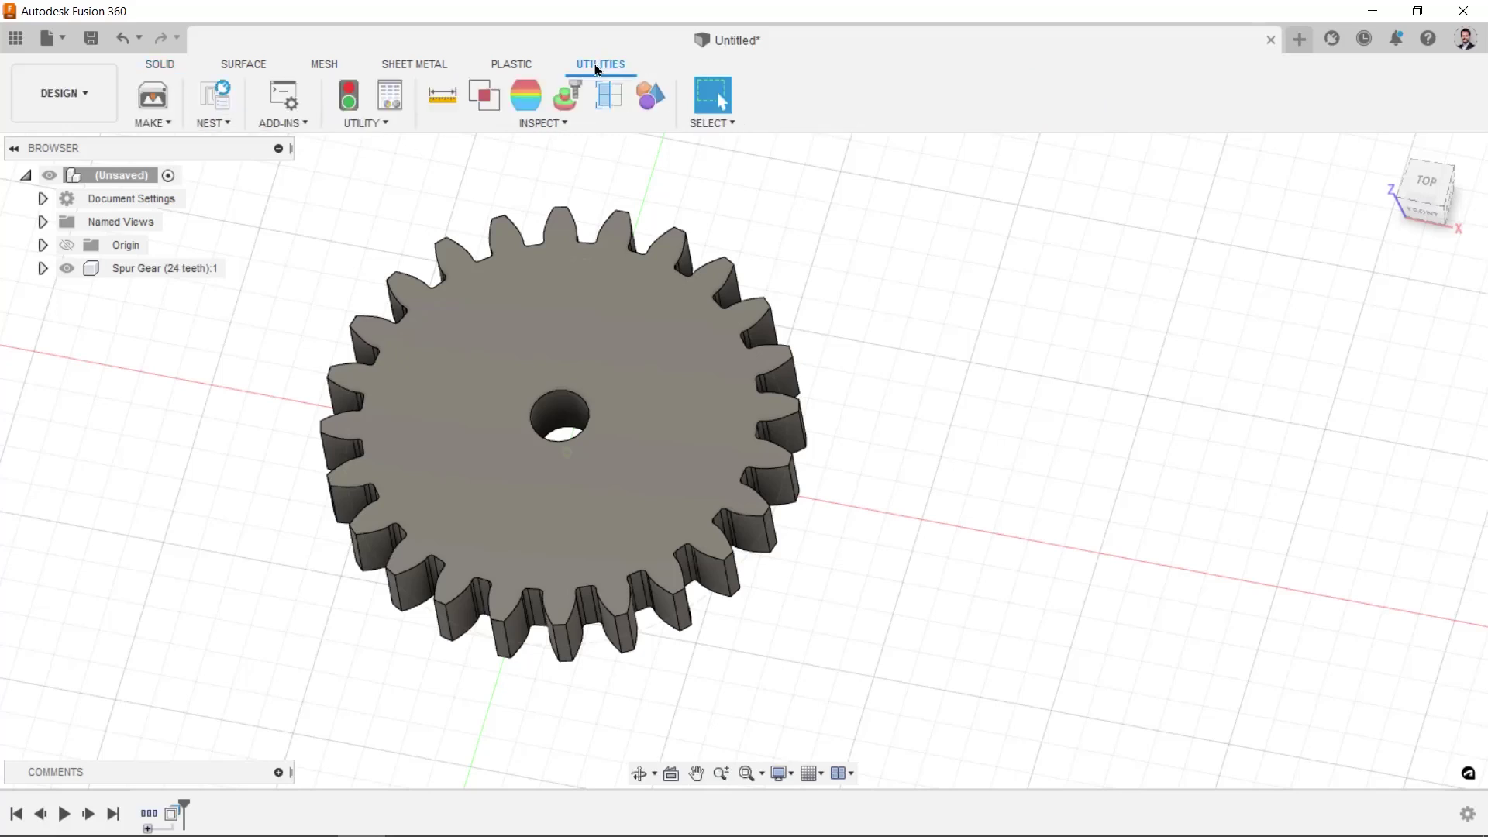
click(286, 107)
double_click(562, 507)
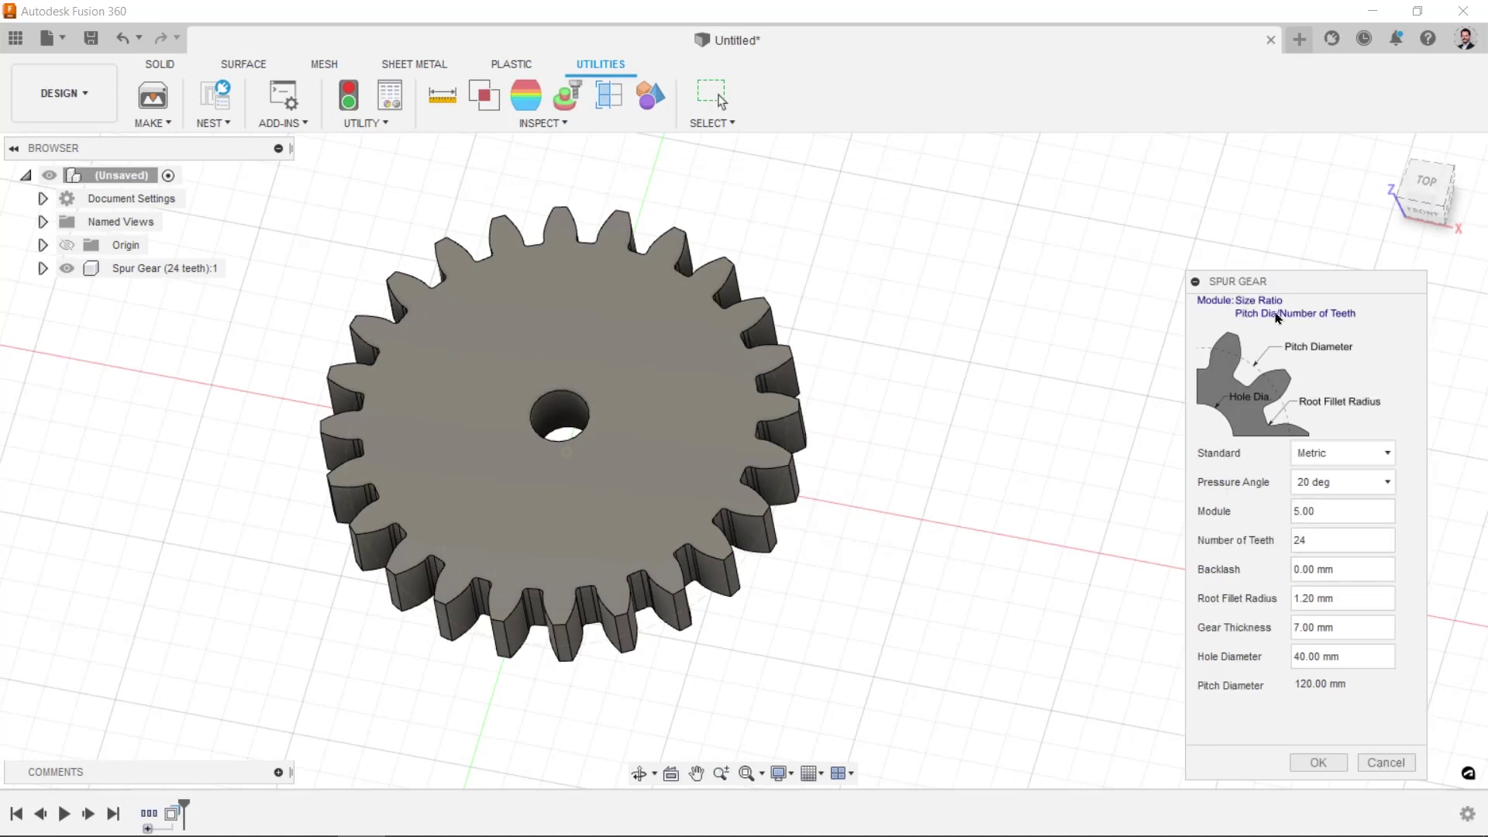
- Create a 12-tooth gear with 20 mm thickness and a 16 mm hole diameter
drag(1276, 283, 1077, 141)
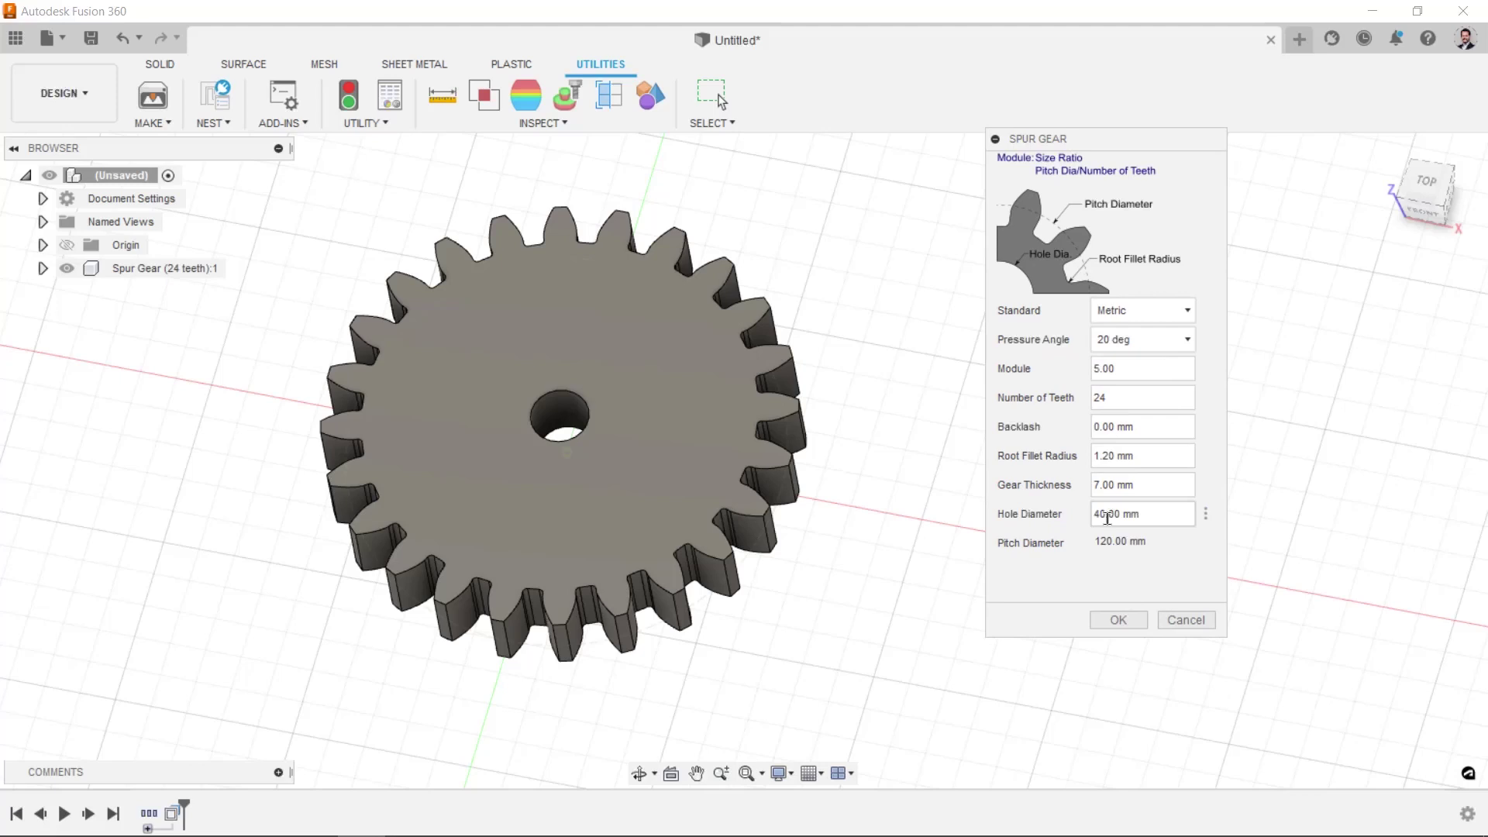
drag(1141, 485, 826, 463)
text(20)
drag(1141, 517, 991, 511)
text(16)
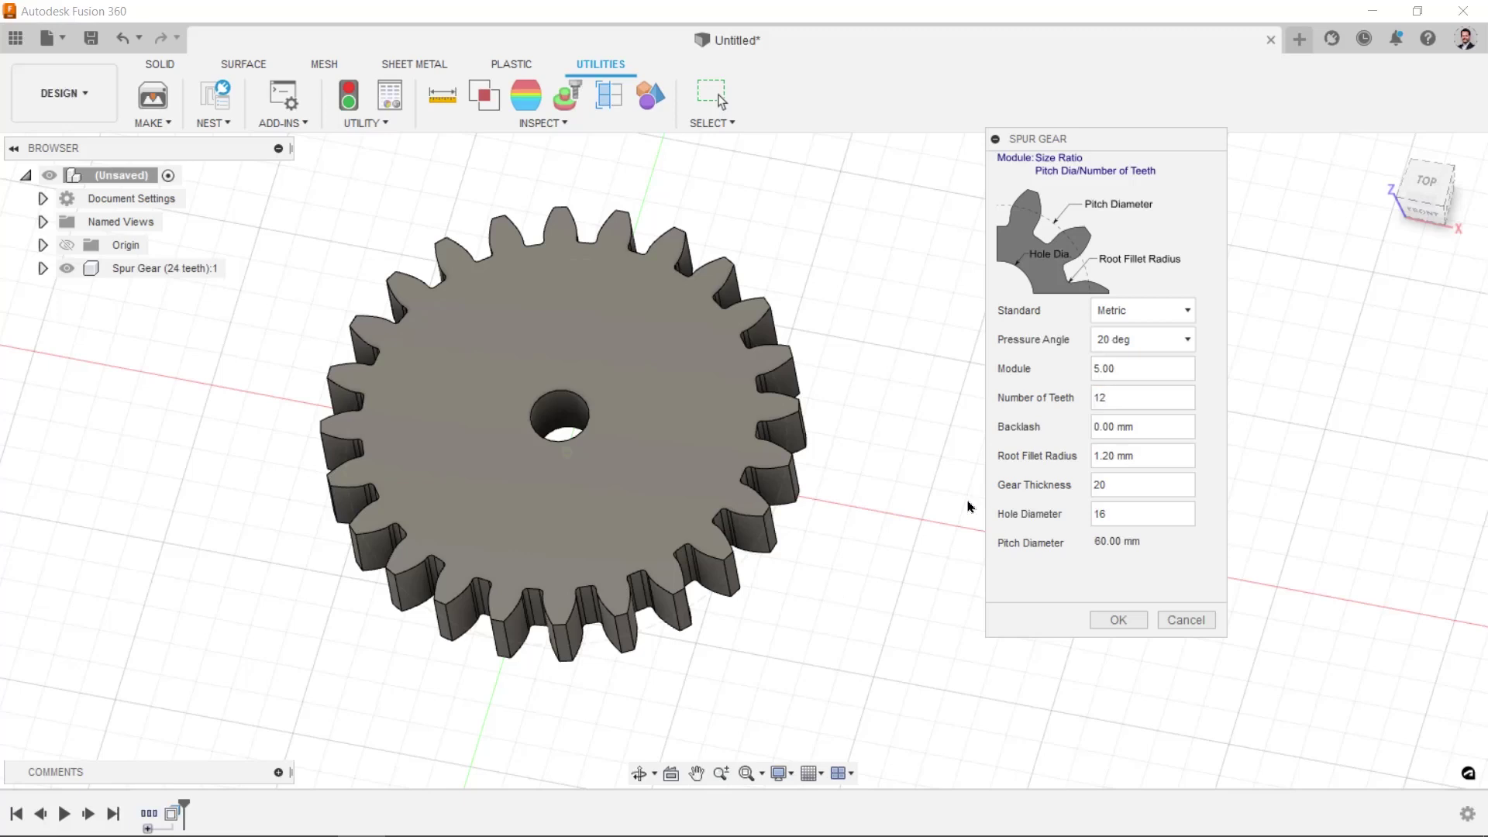
click(1117, 620)
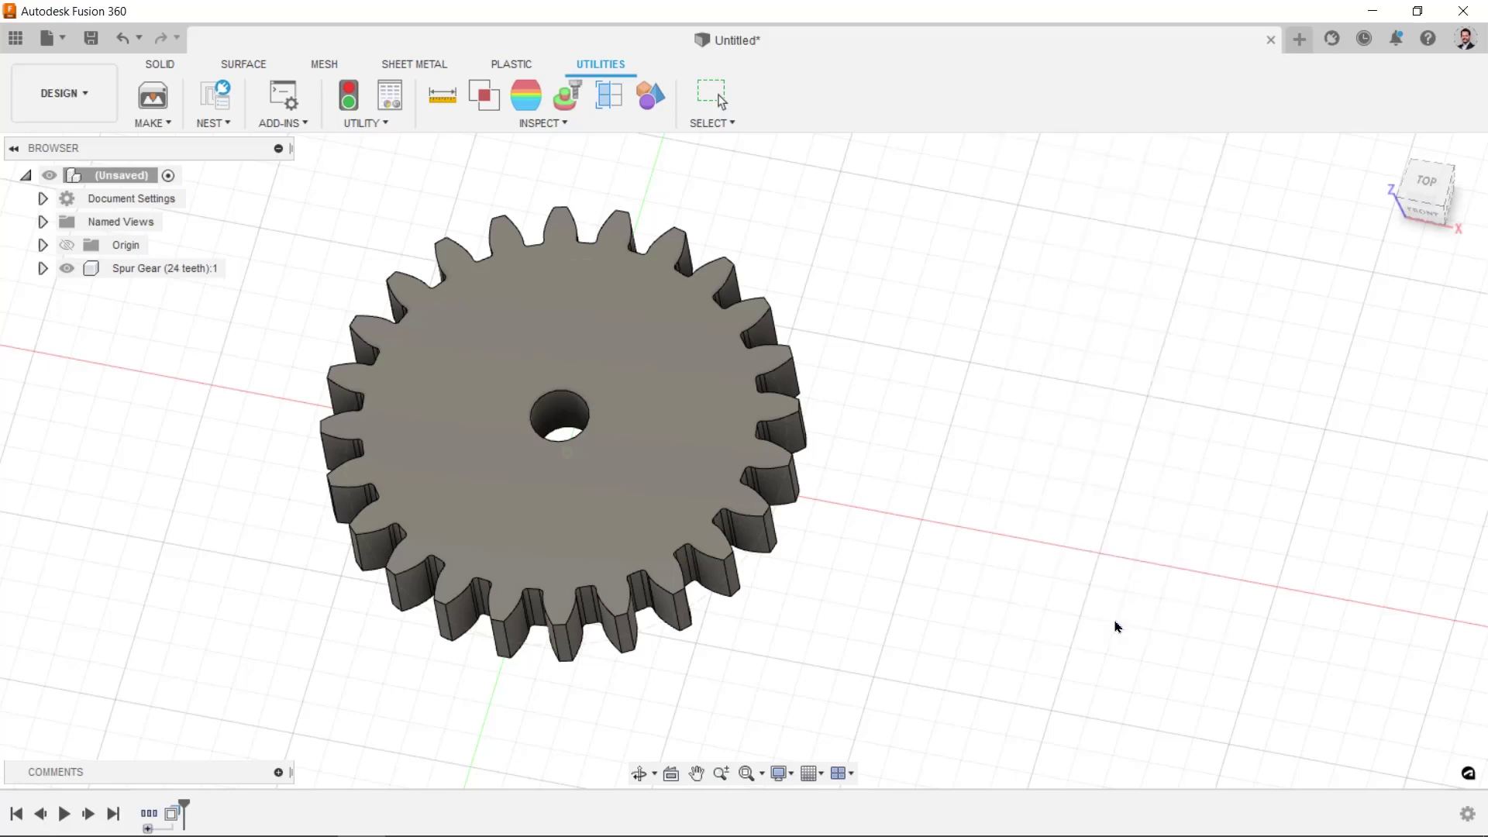
click(145, 291)
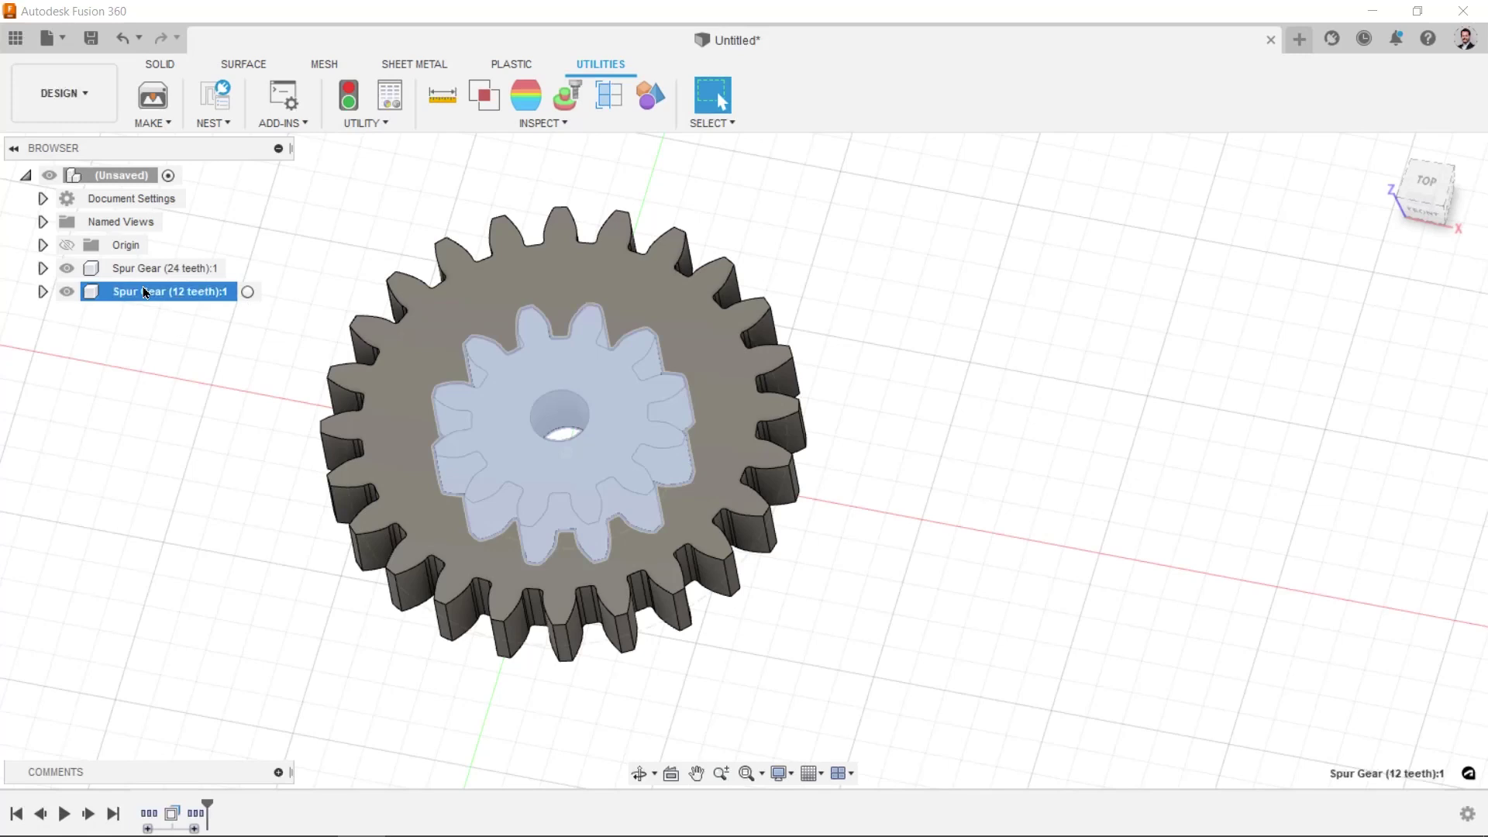
- Move the 12-tooth gear 90 mm along X so its teeth mesh with the large gear
key(m)
drag(608, 438, 923, 498)
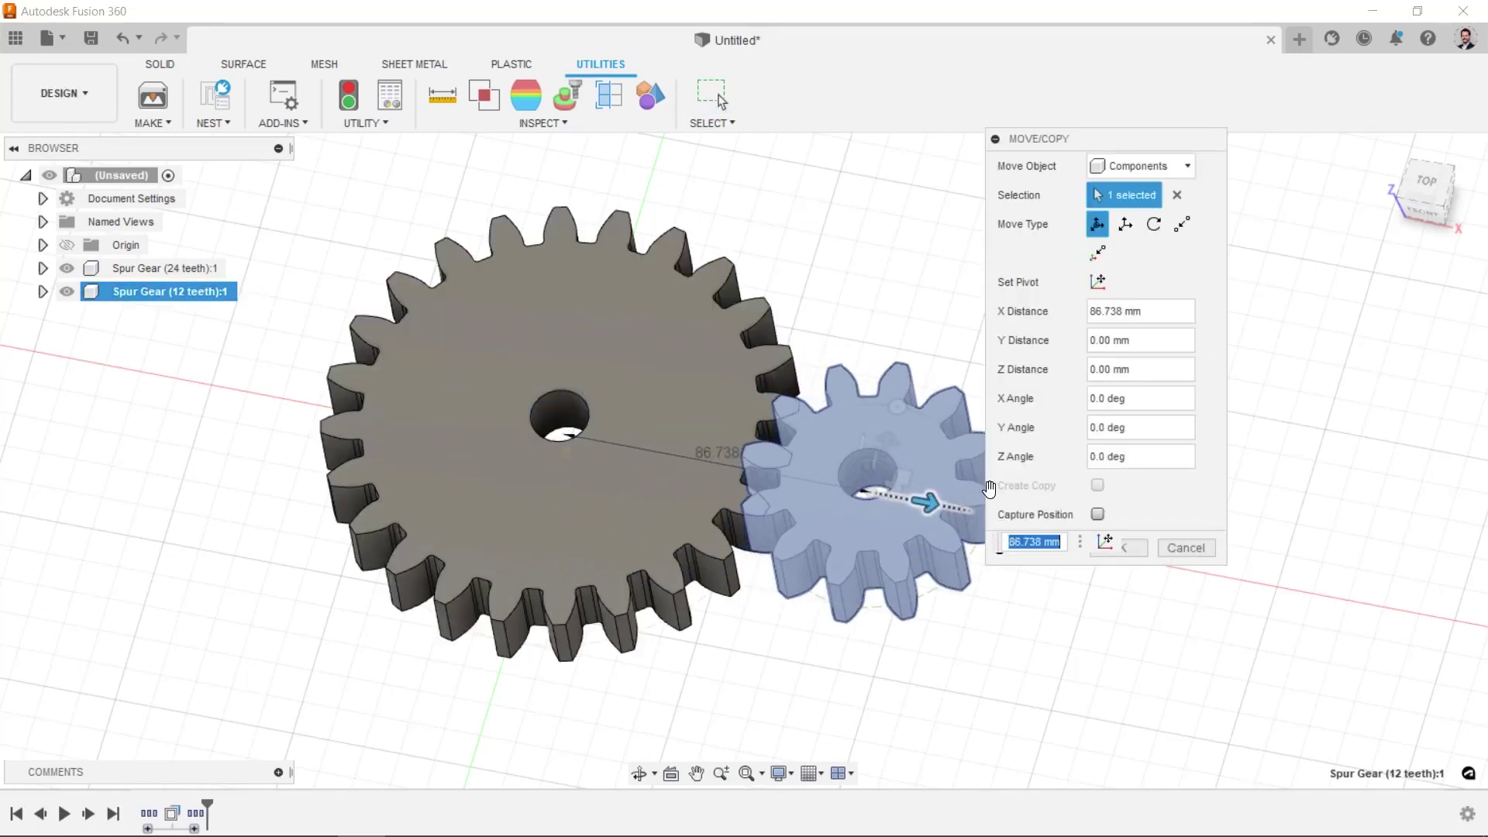
click(1424, 177)
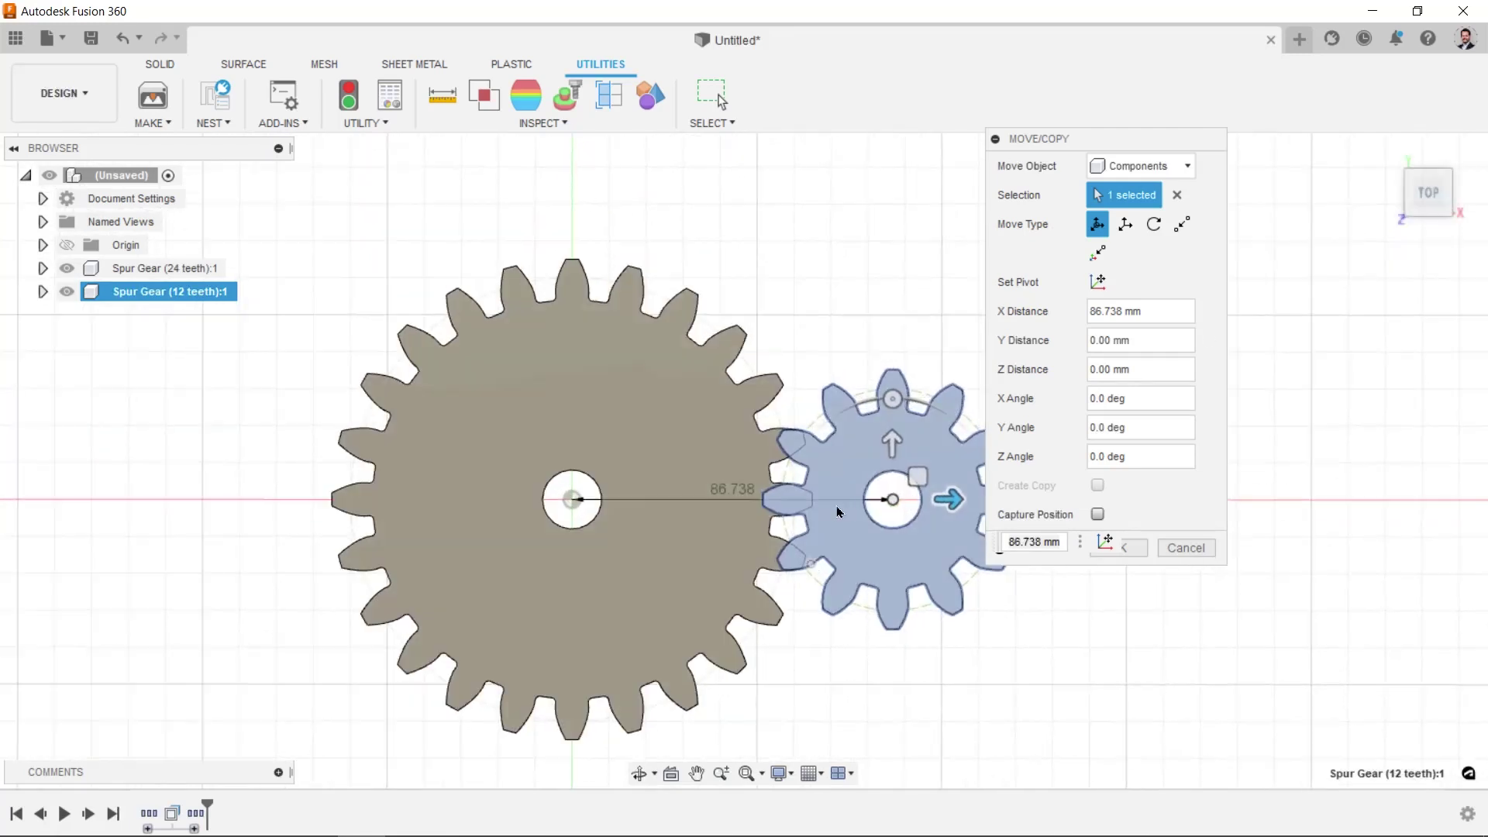
scroll(619, 535, up, 2)
scroll(620, 535, up, 3)
scroll(620, 535, up, 3)
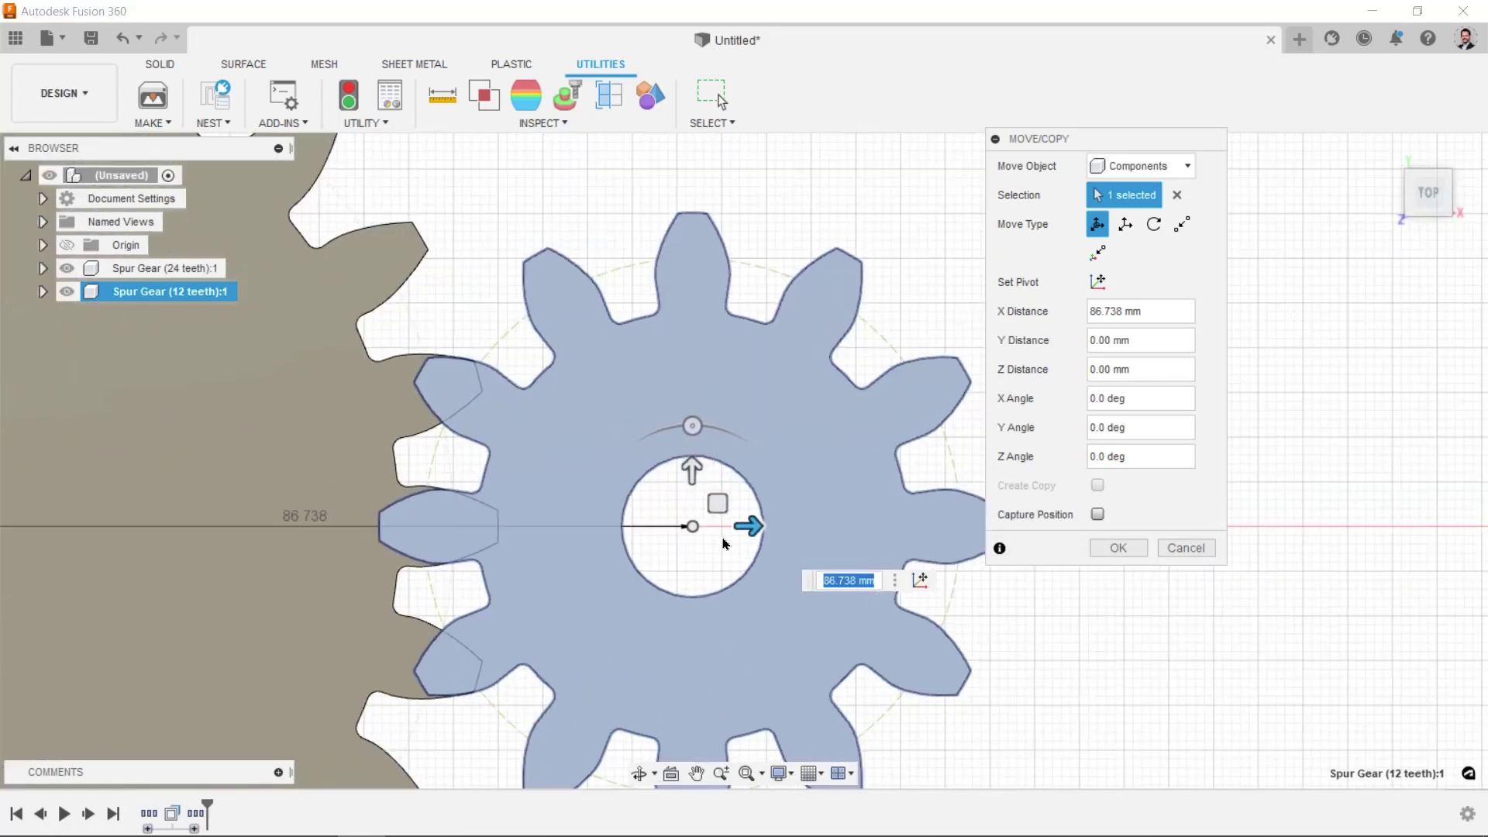
drag(742, 526, 765, 526)
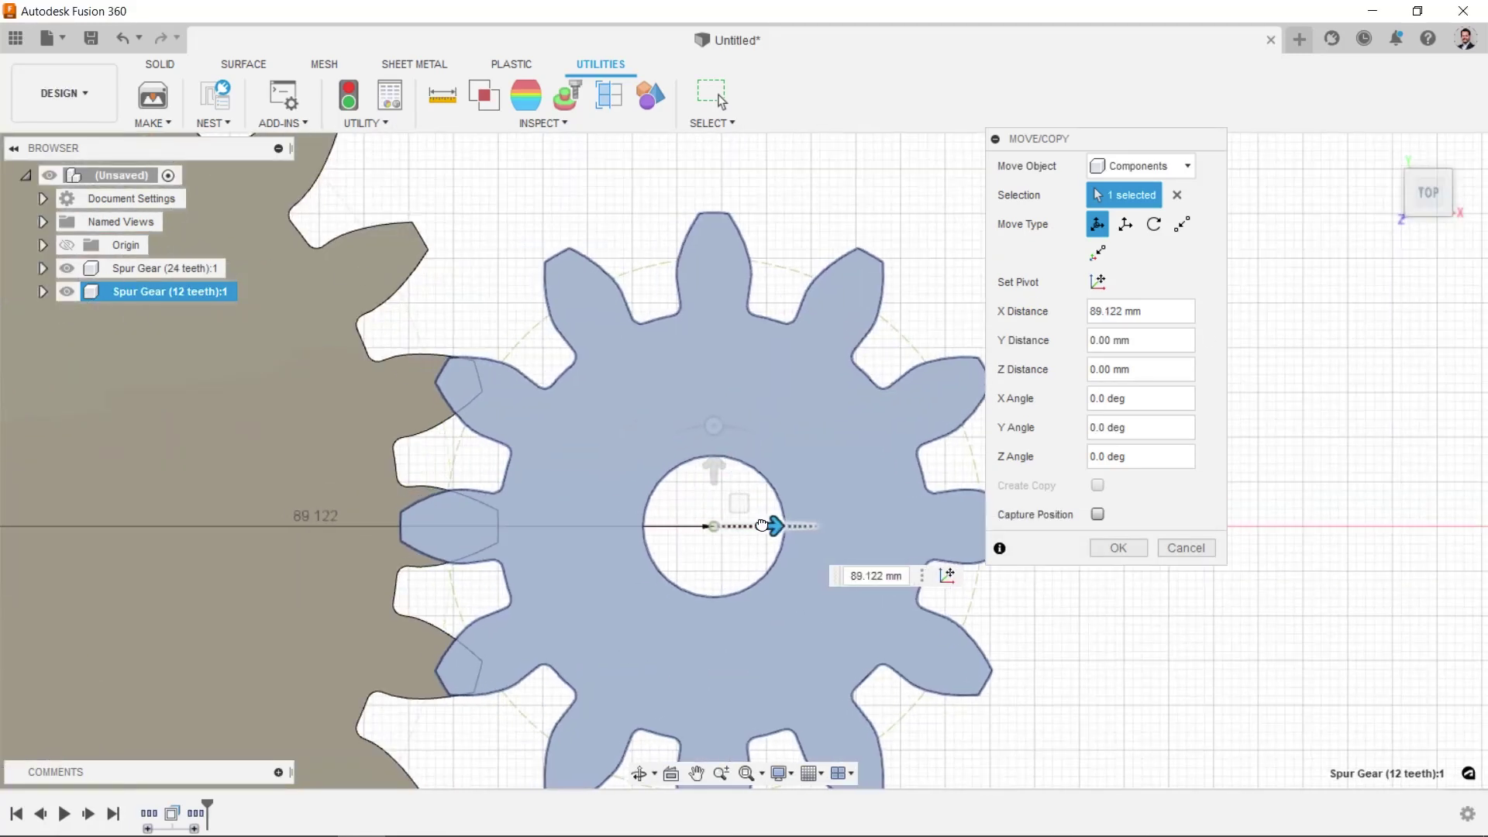
text(90)
scroll(465, 512, down, 5)
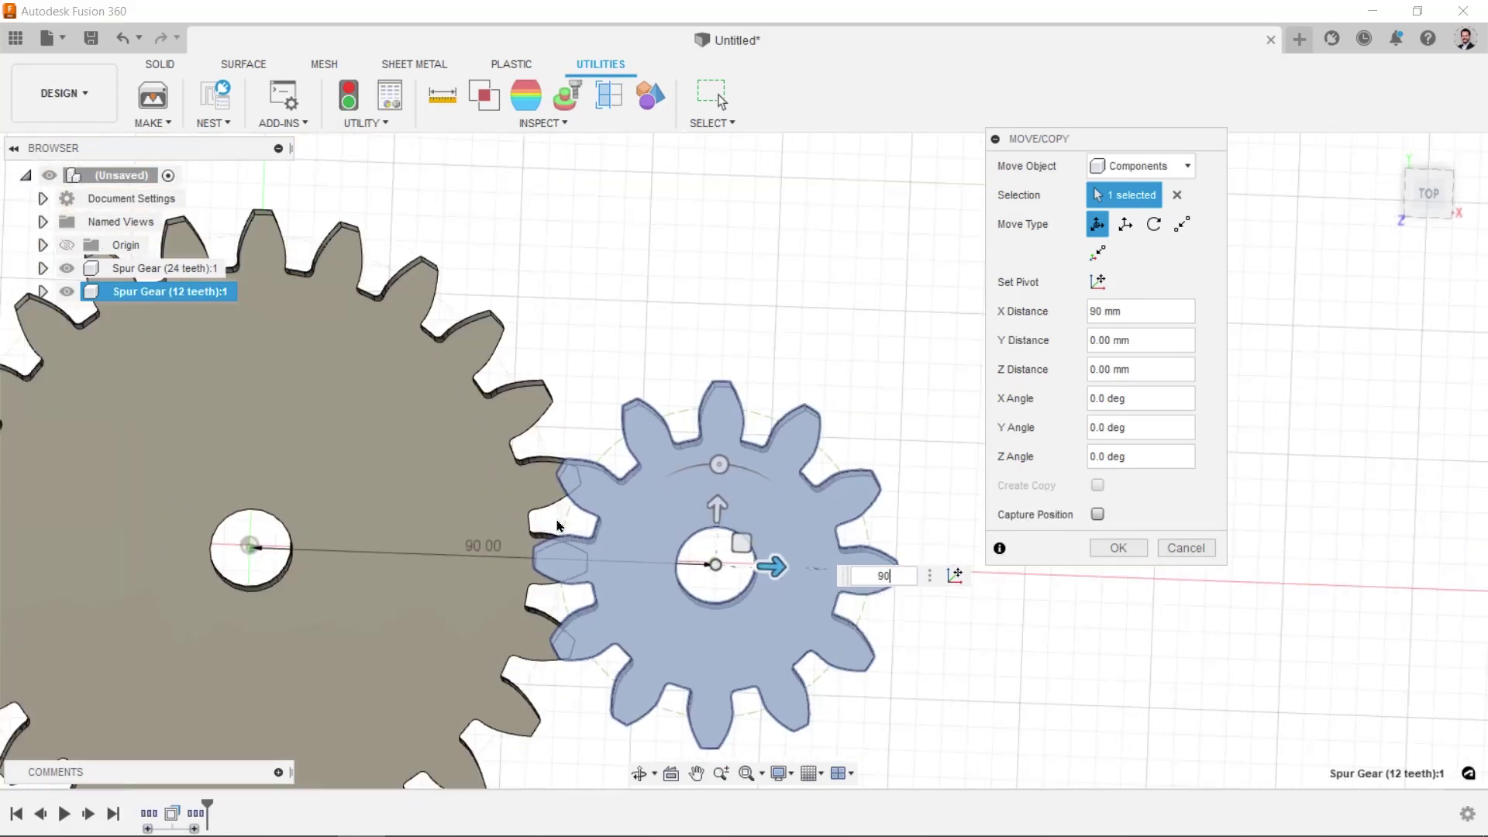
shift+middle_drag(543, 542, 762, 605)
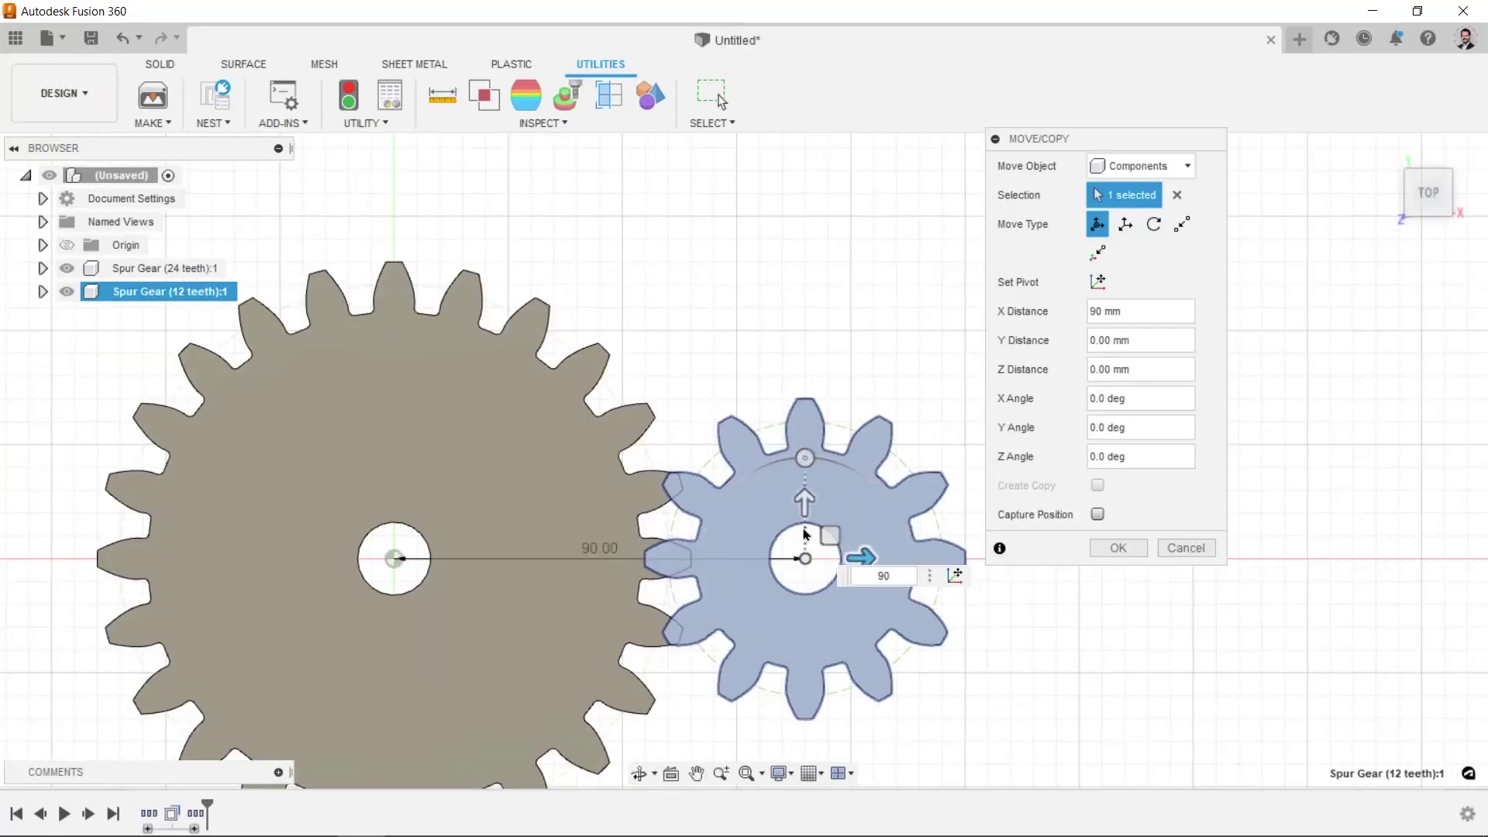
click(1119, 548)
mouse_move(1019, 694)
shift+middle_down()
mouse_move(1132, 581)
mouse_move(704, 448)
mouse_move(697, 604)
mouse_move(532, 640)
mouse_move(654, 649)
mouse_move(775, 589)
shift+middle_up()
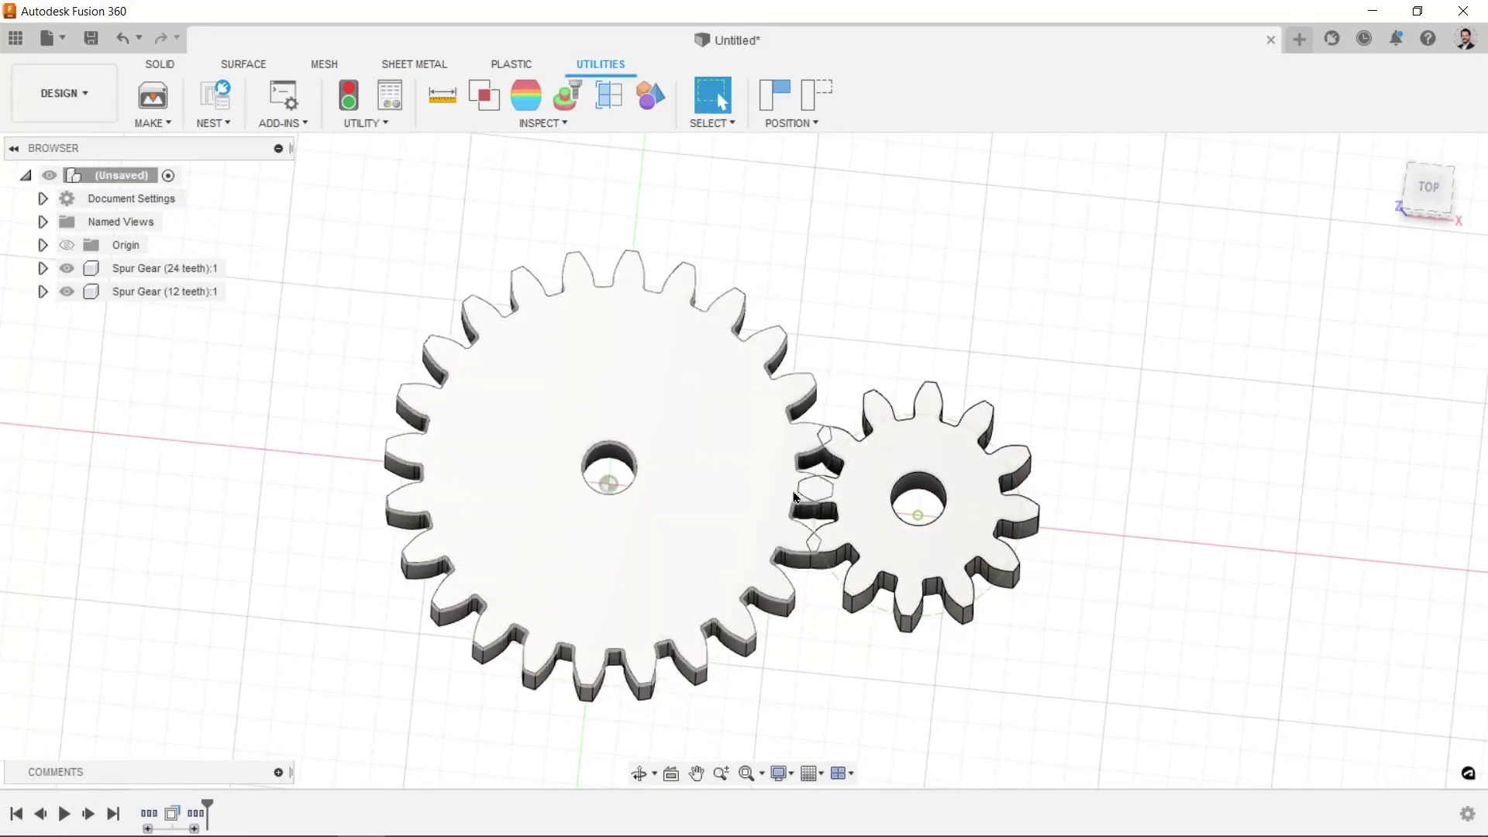
- Start a new sketch on the XY plane and capture the small gear's position
click(161, 65)
click(148, 95)
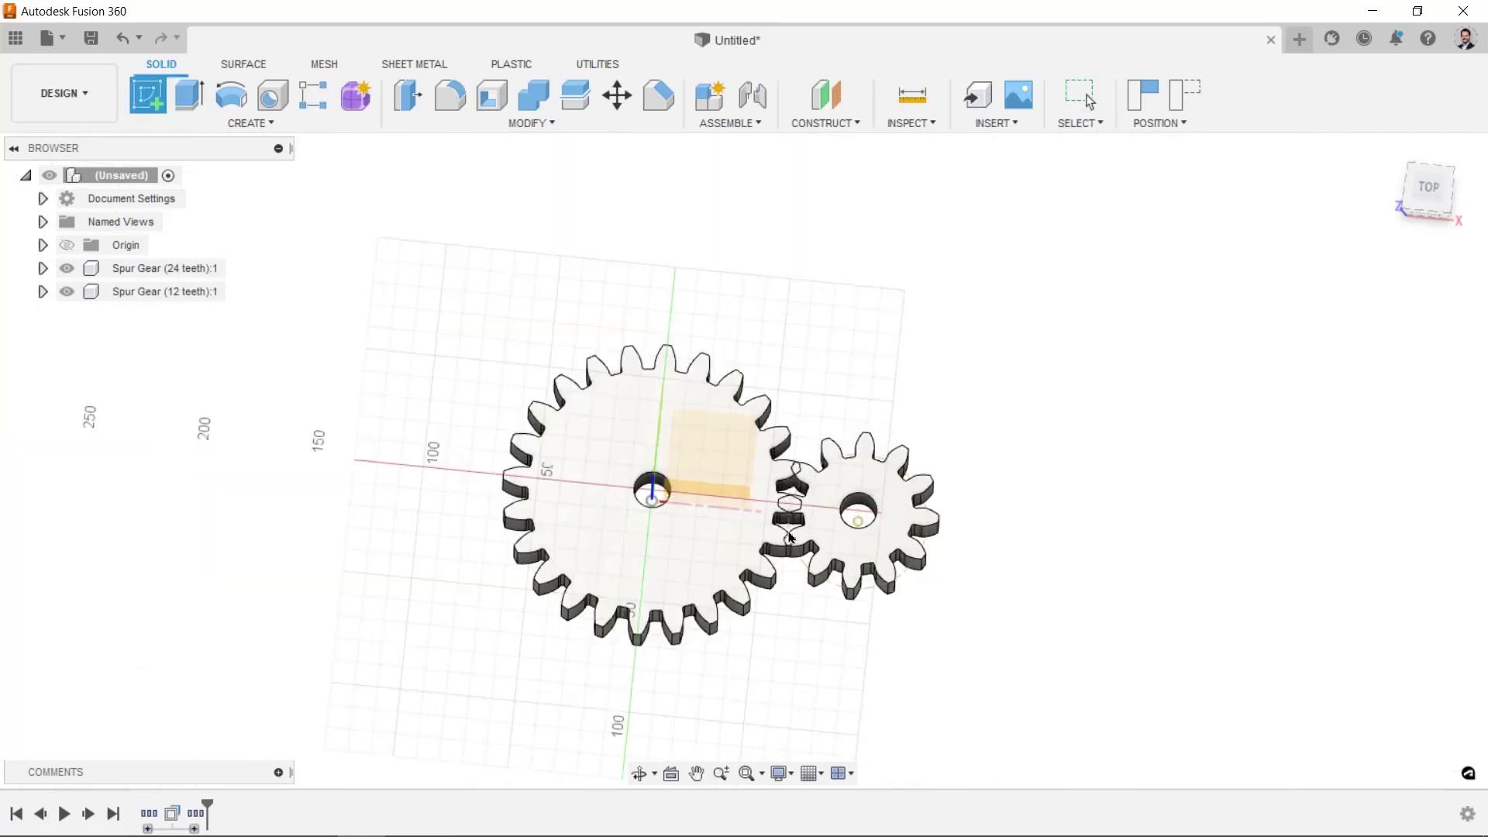
shift+middle_drag(807, 475, 556, 500)
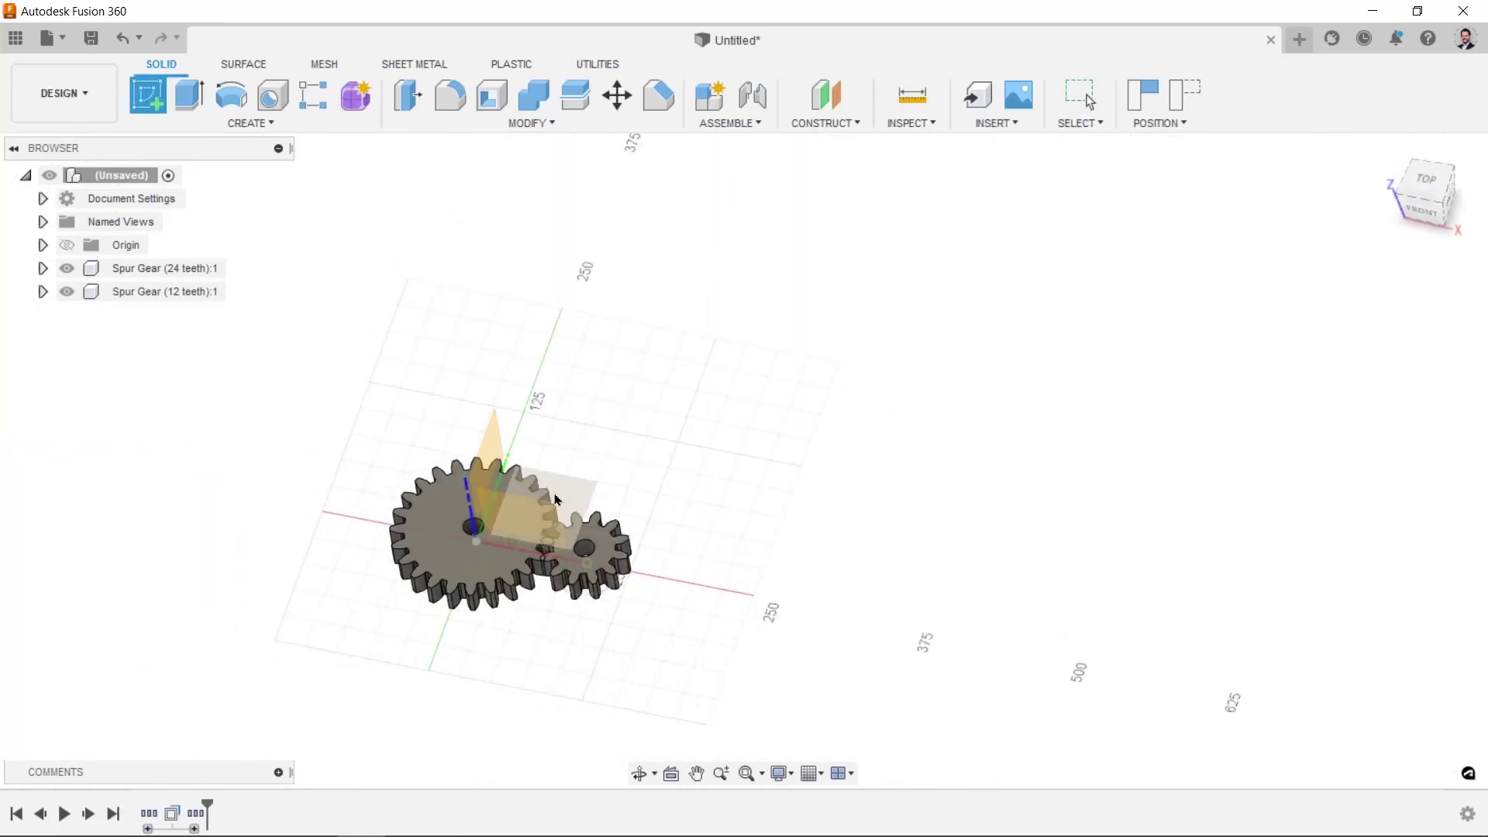
click(567, 496)
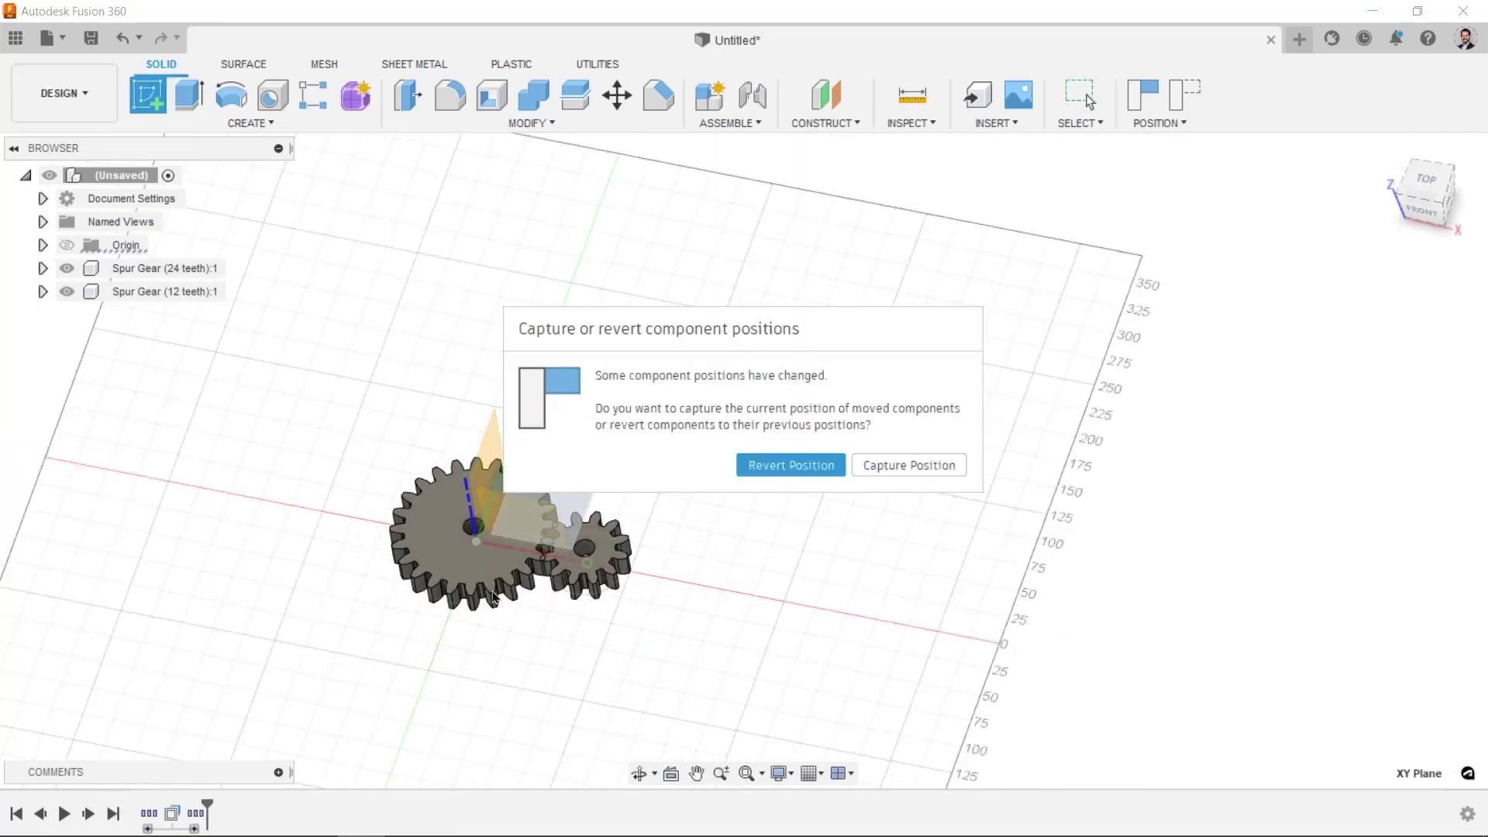
click(907, 466)
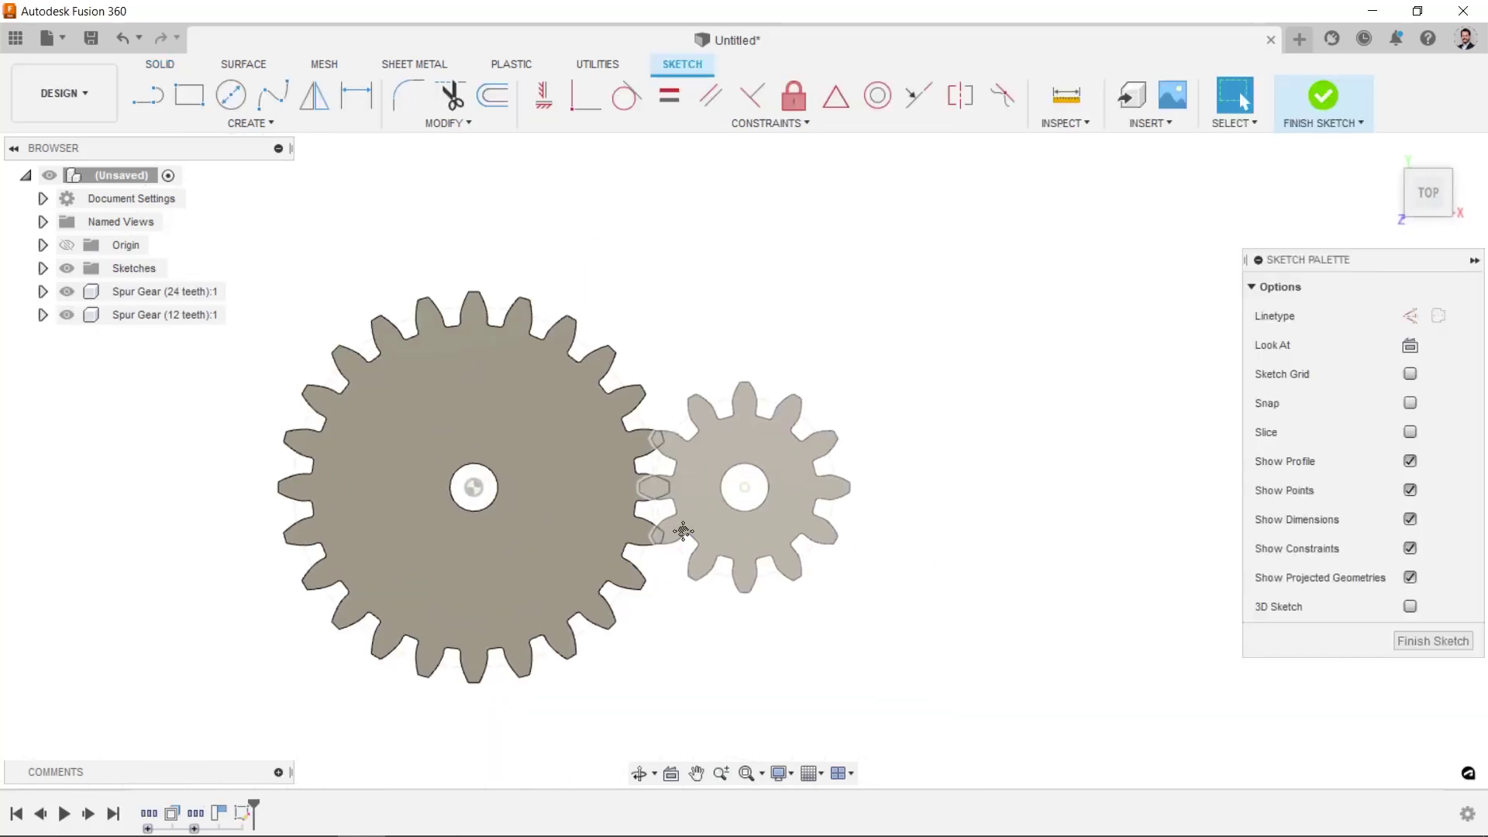
- Draw a circle centred on the large gear's bore, enclosing the whole gear
key(c)
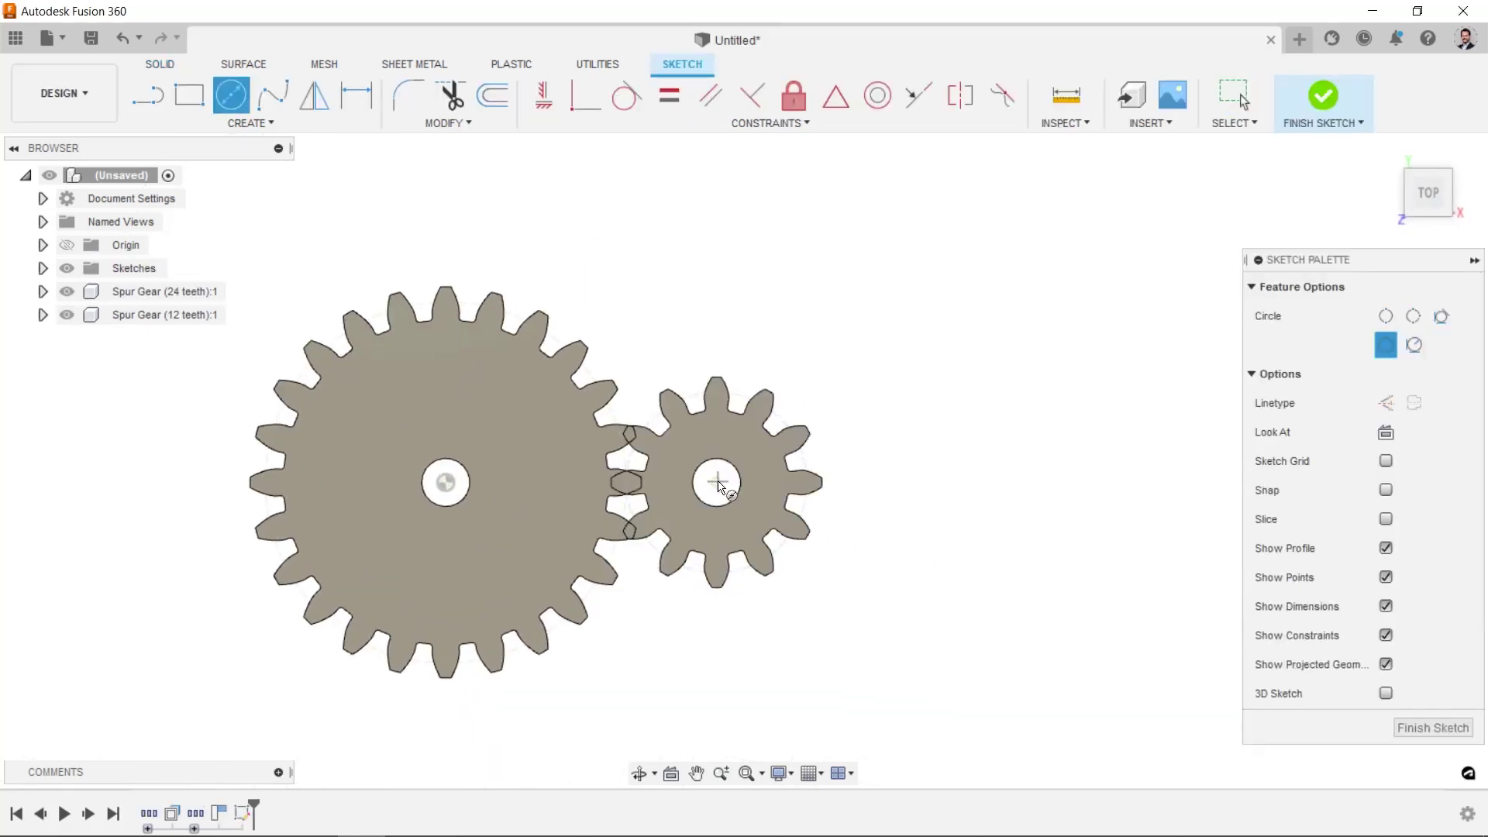
click(446, 482)
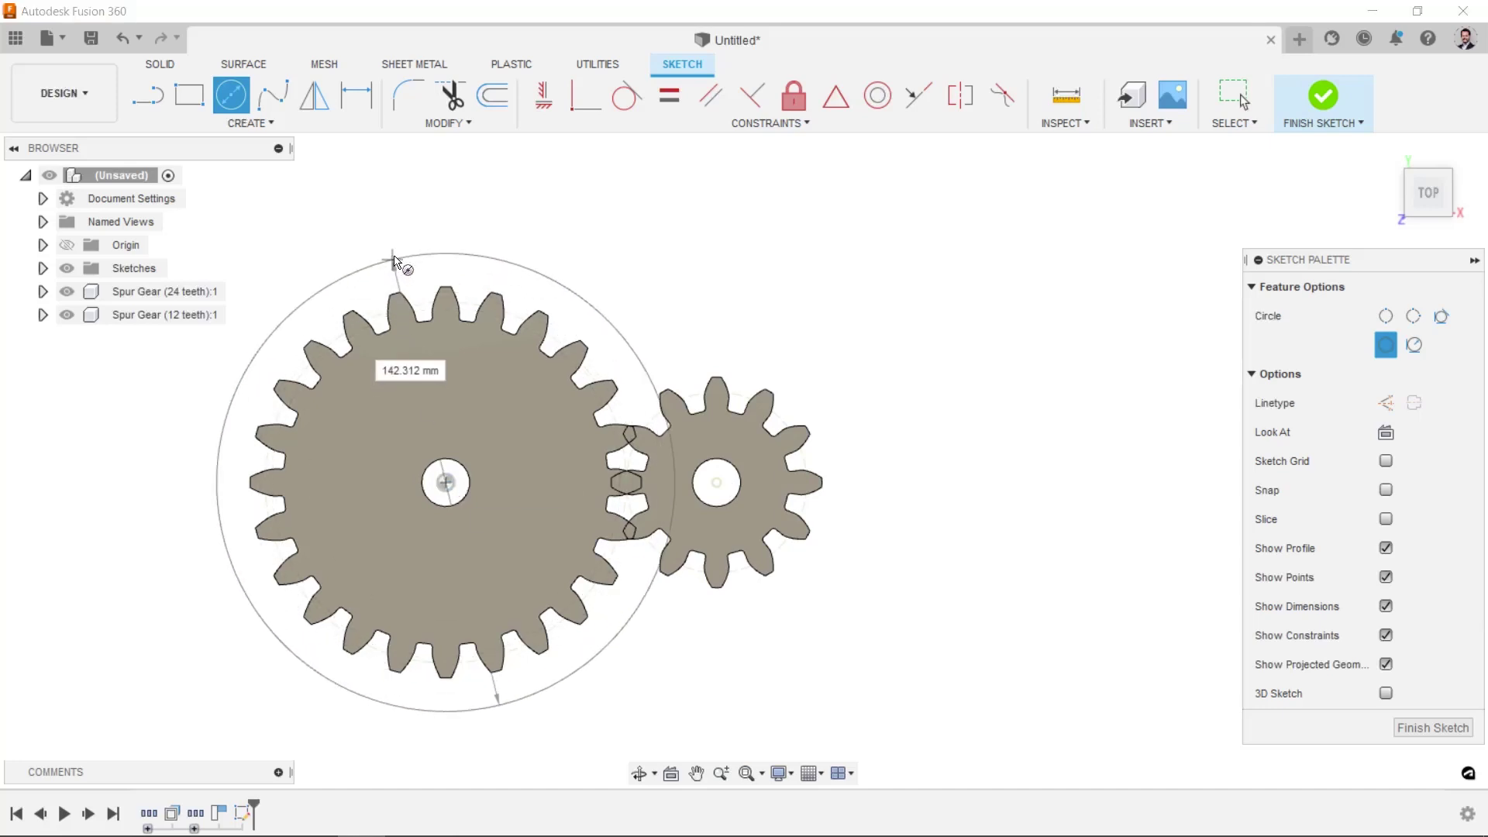
click(402, 252)
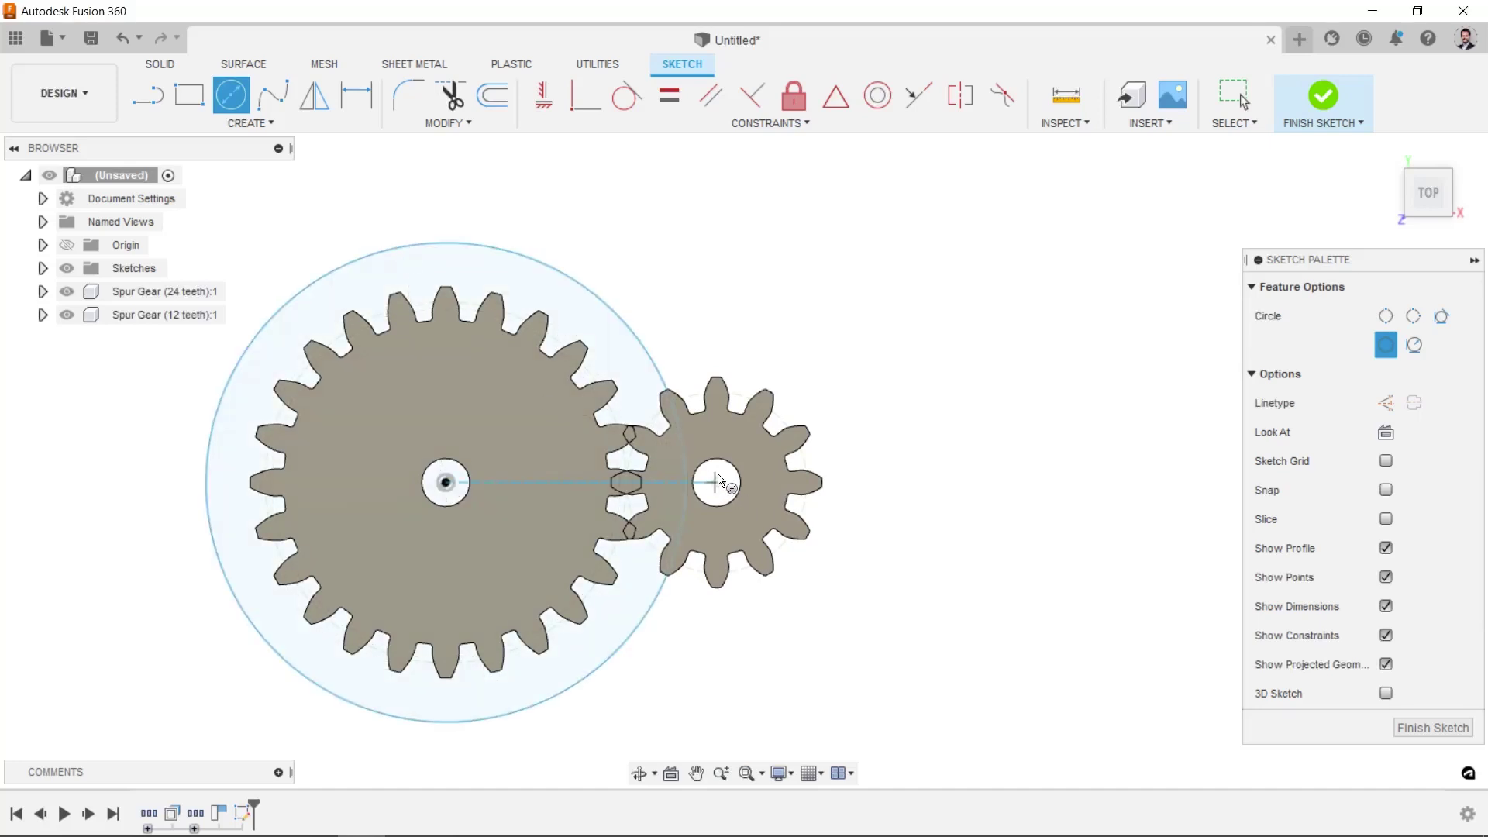
- Project the small gear's bore circle into the sketch, undoing a mistaken full-gear projection
key(p)
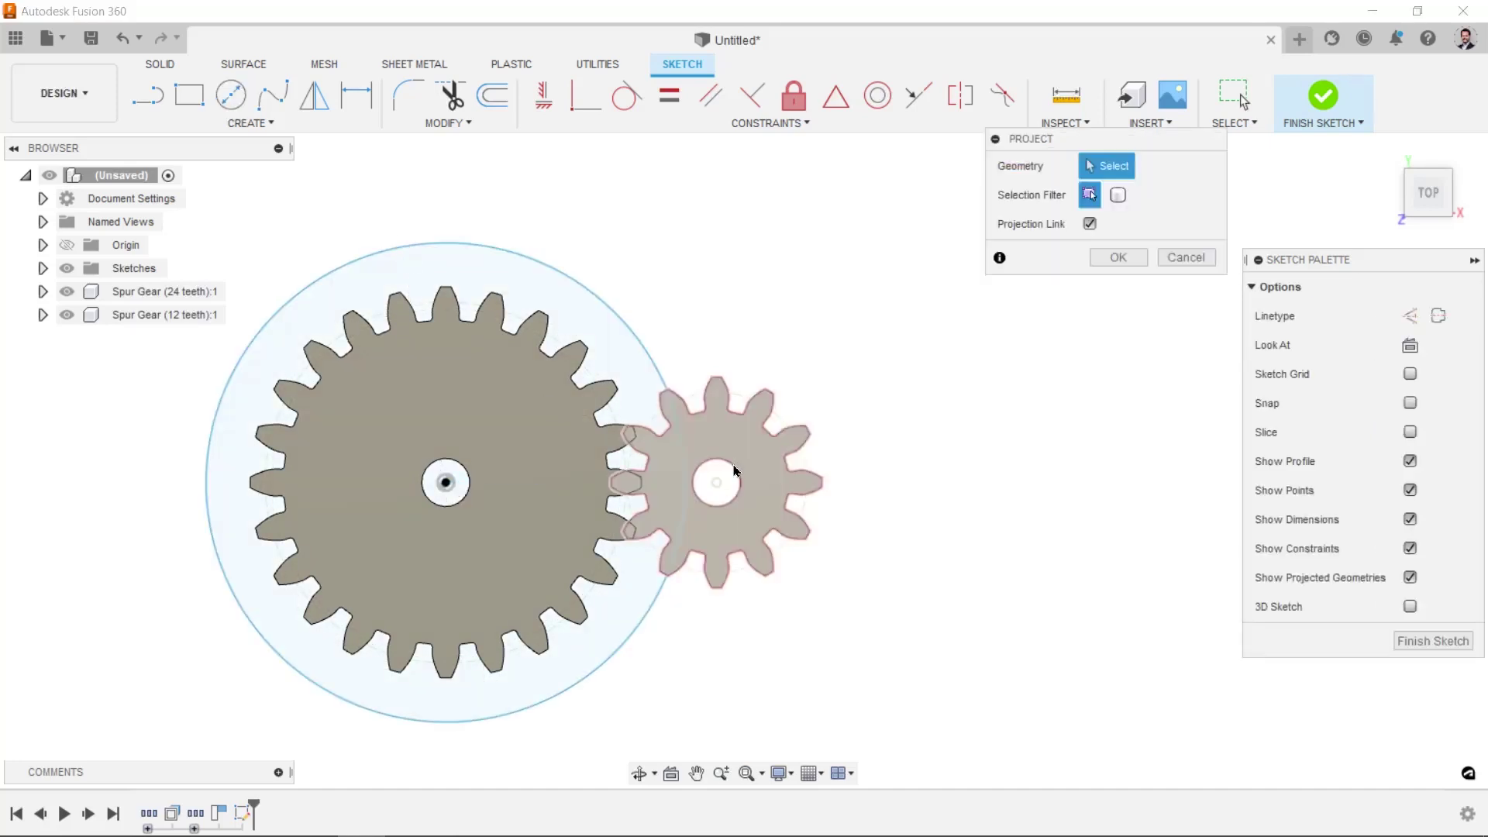
click(743, 474)
click(1119, 257)
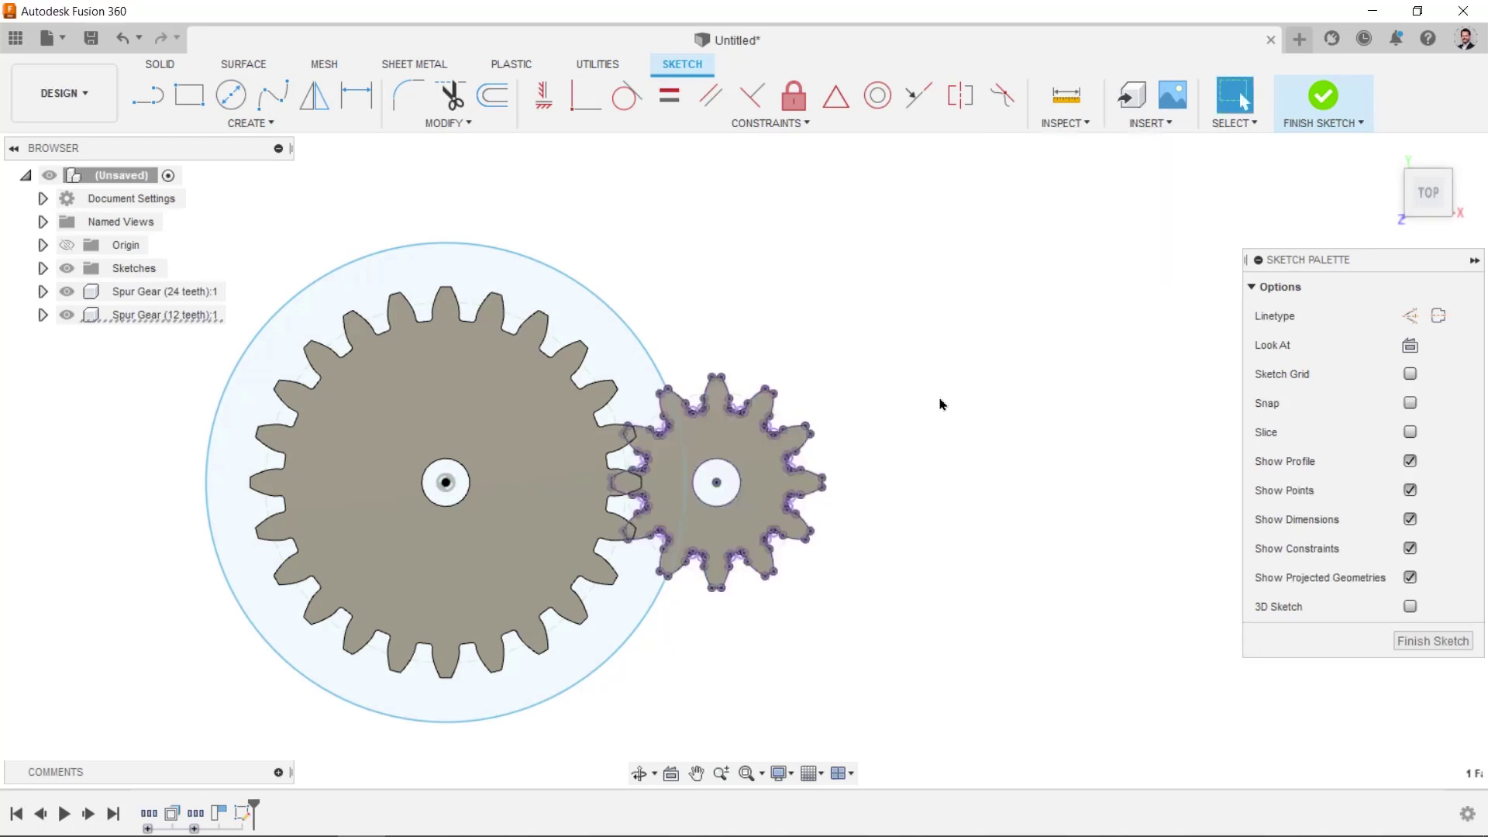
scroll(764, 509, up, 3)
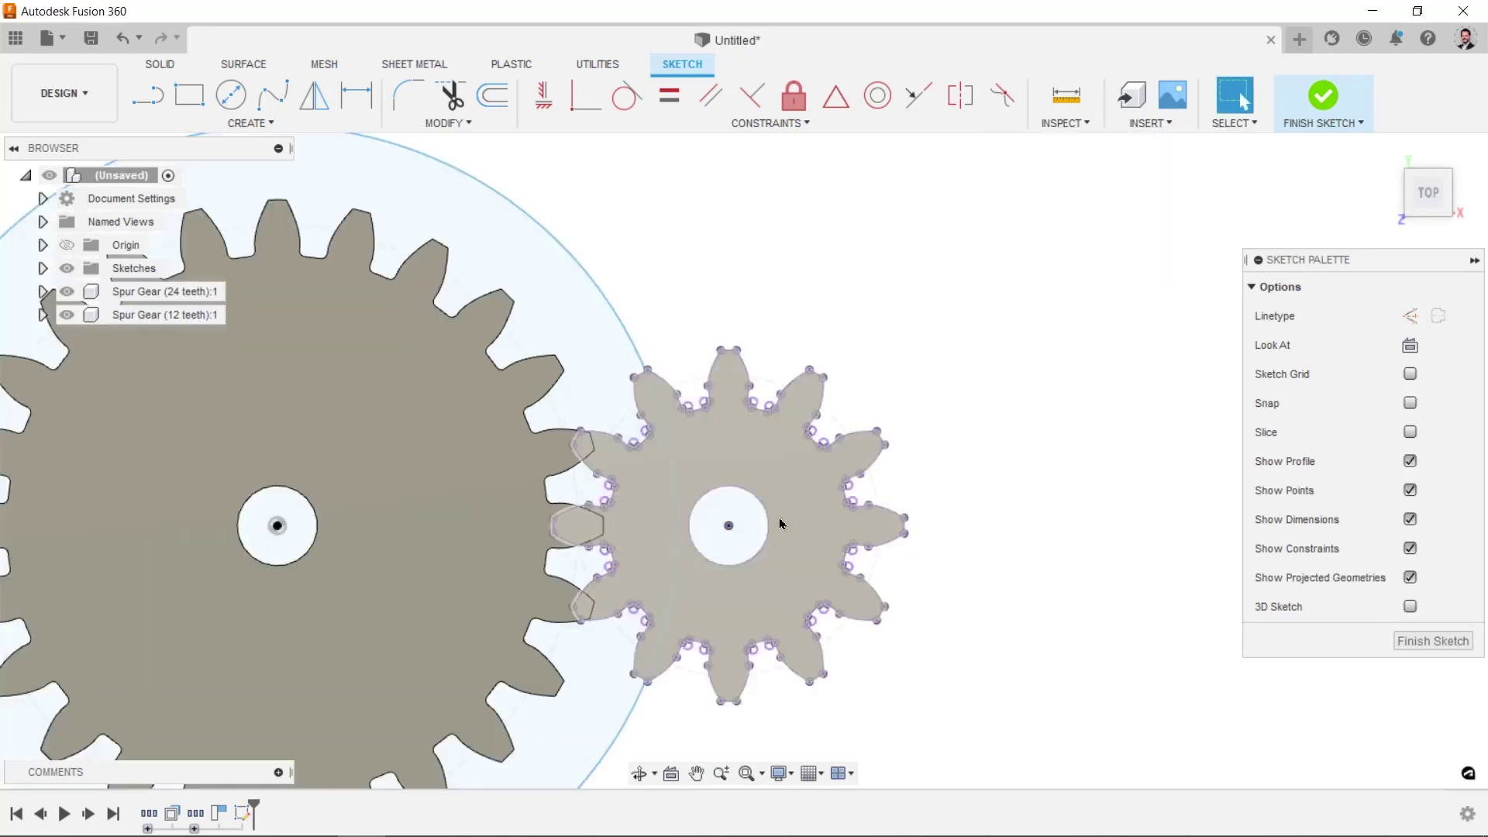
key(ctrl+z)
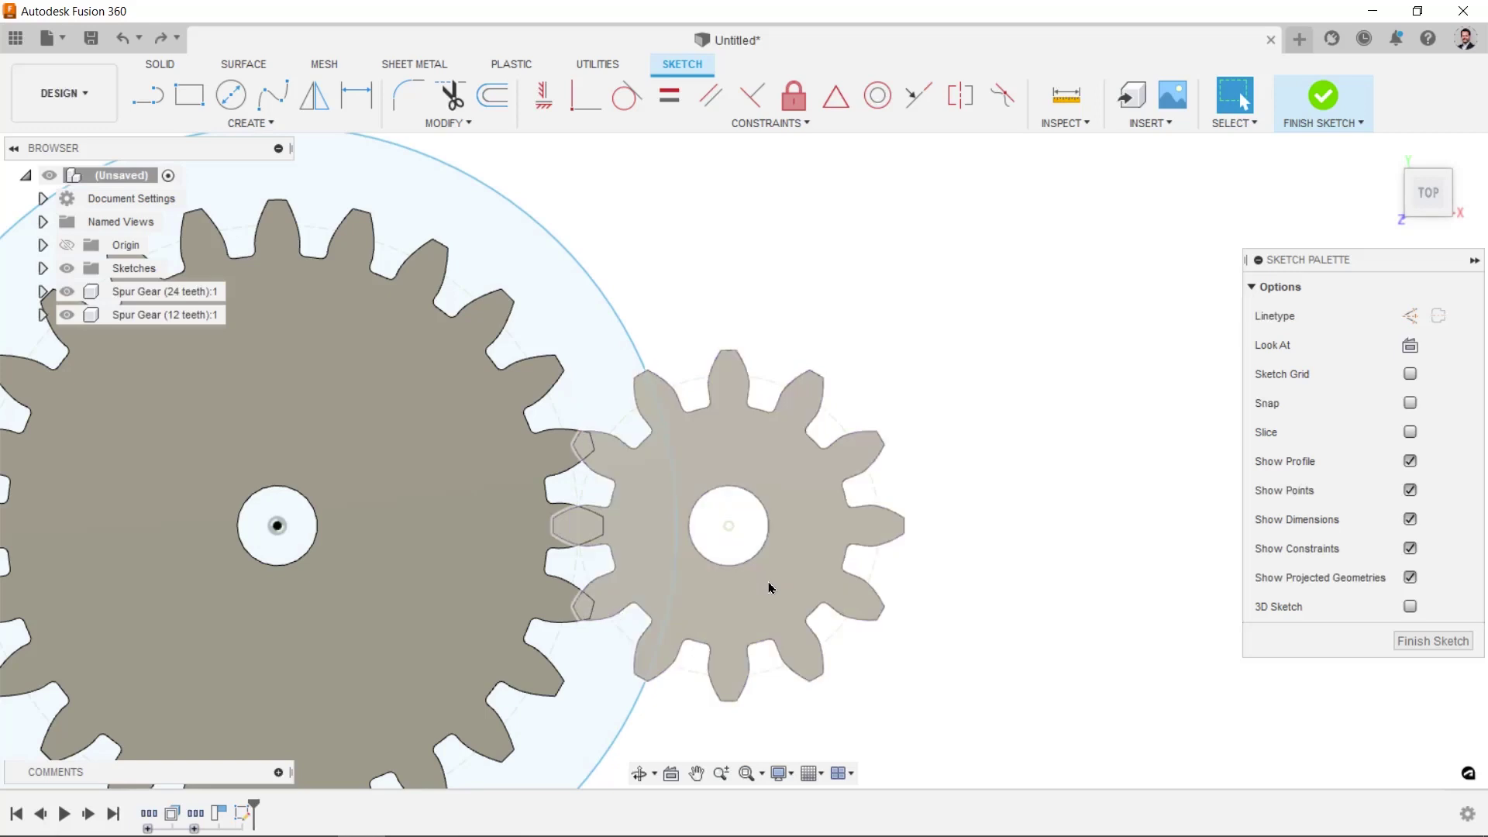
key(p)
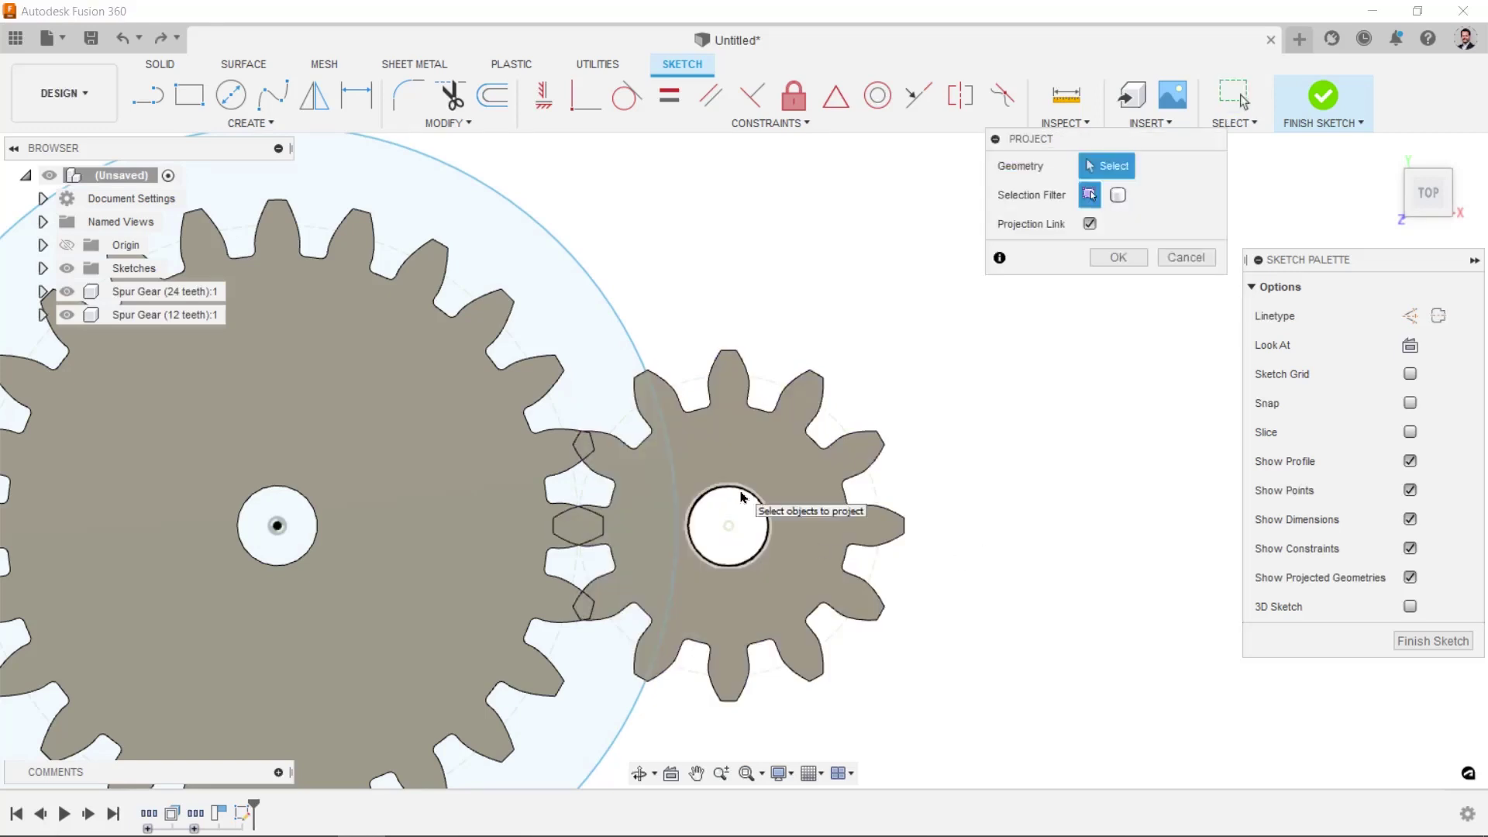
click(703, 502)
click(1112, 266)
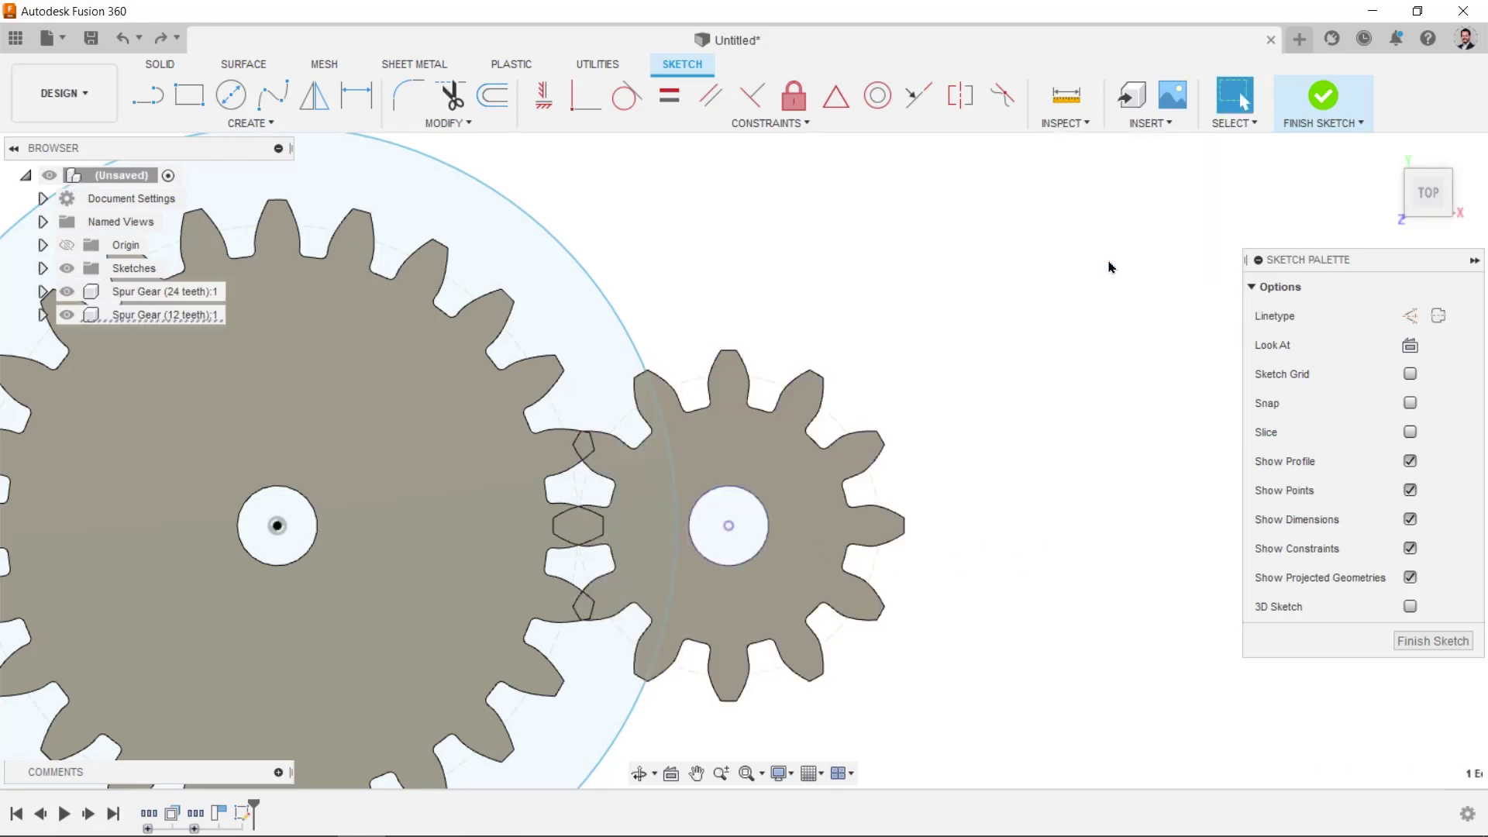
click(271, 126)
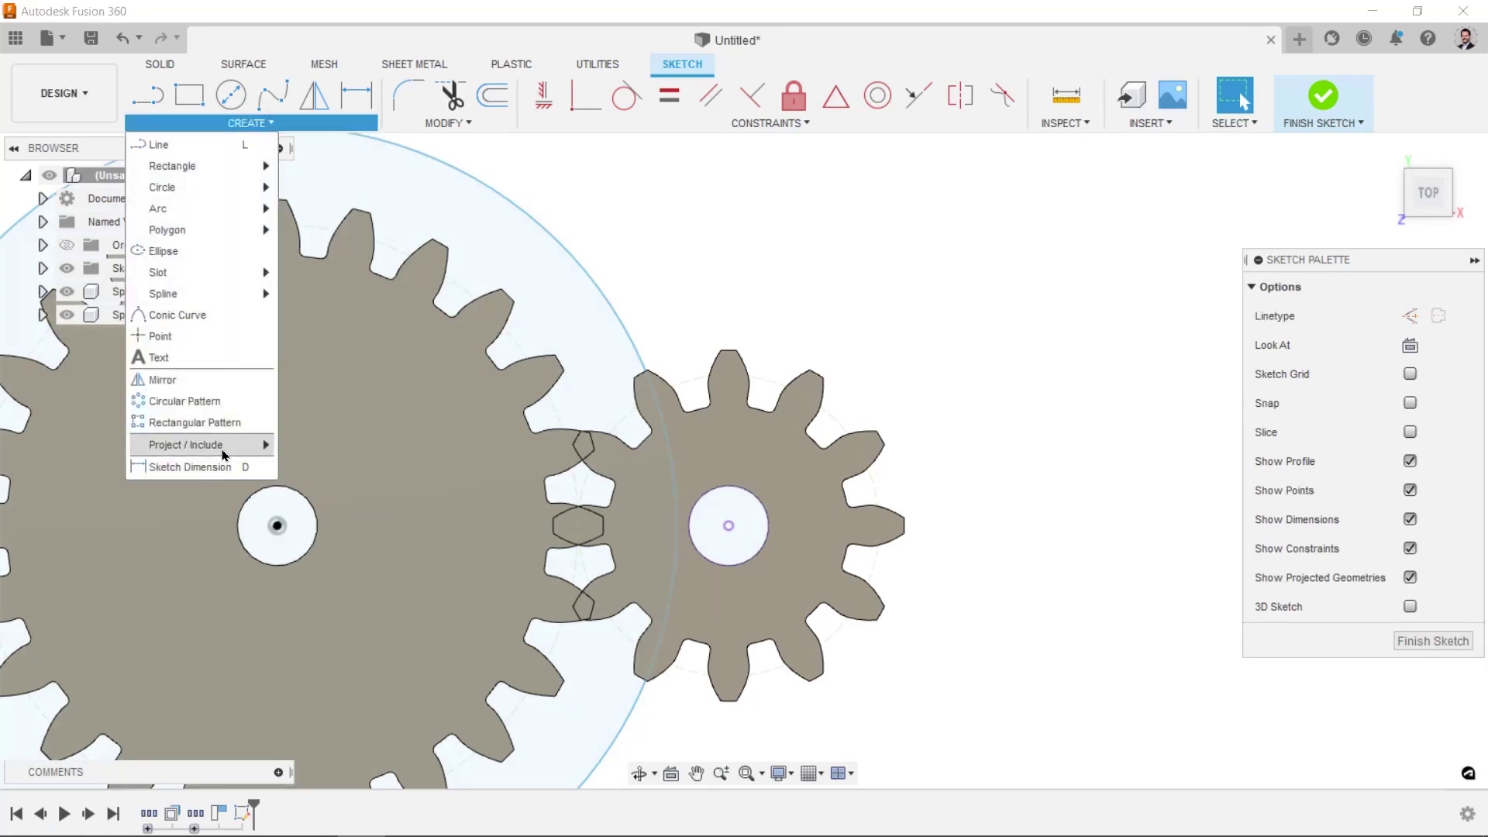
- Draw a circle centred on the small gear that surrounds it
click(959, 389)
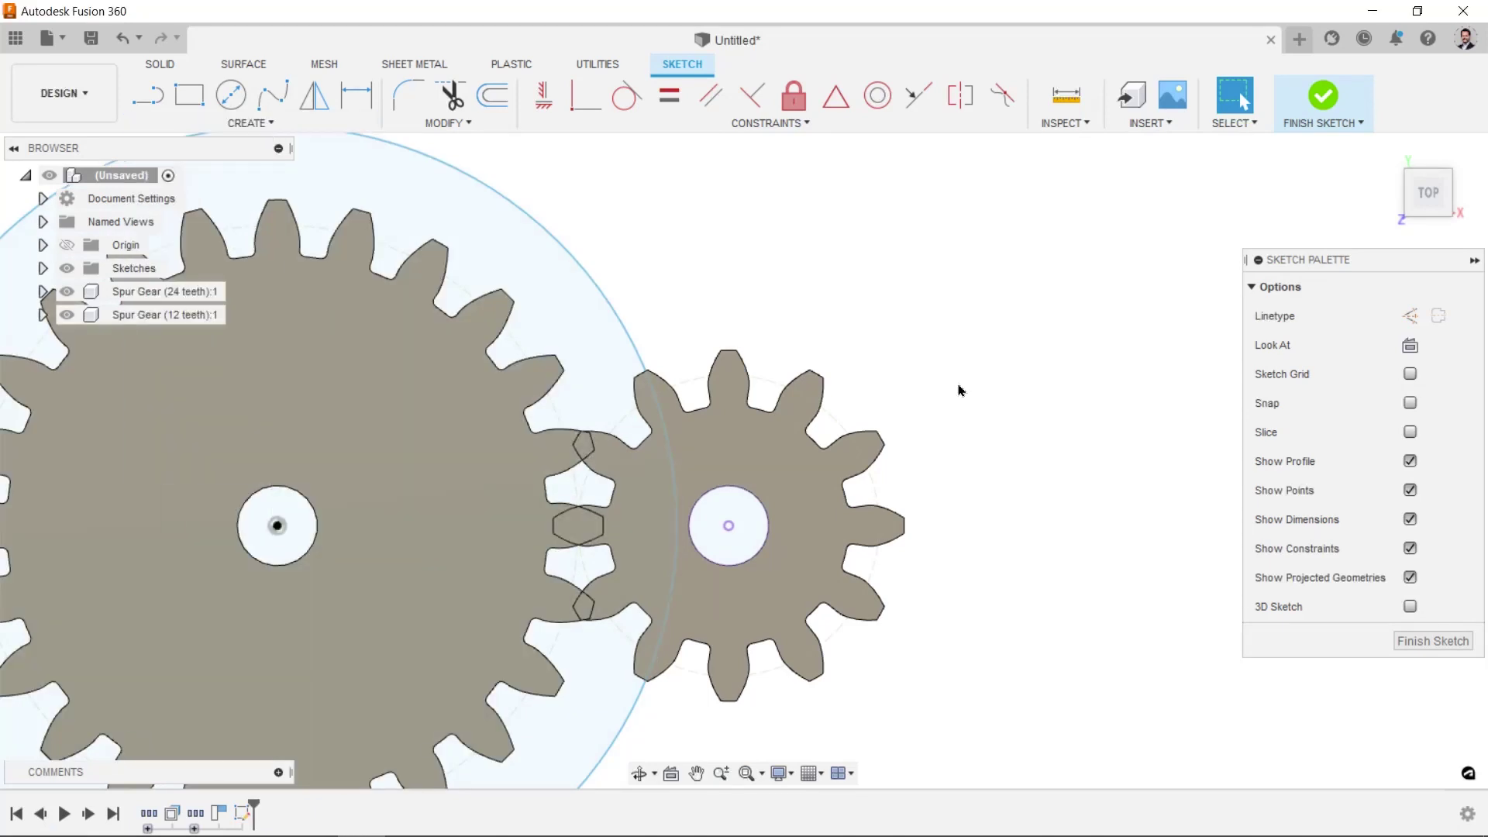
key(c)
click(729, 525)
scroll(843, 297, down, 2)
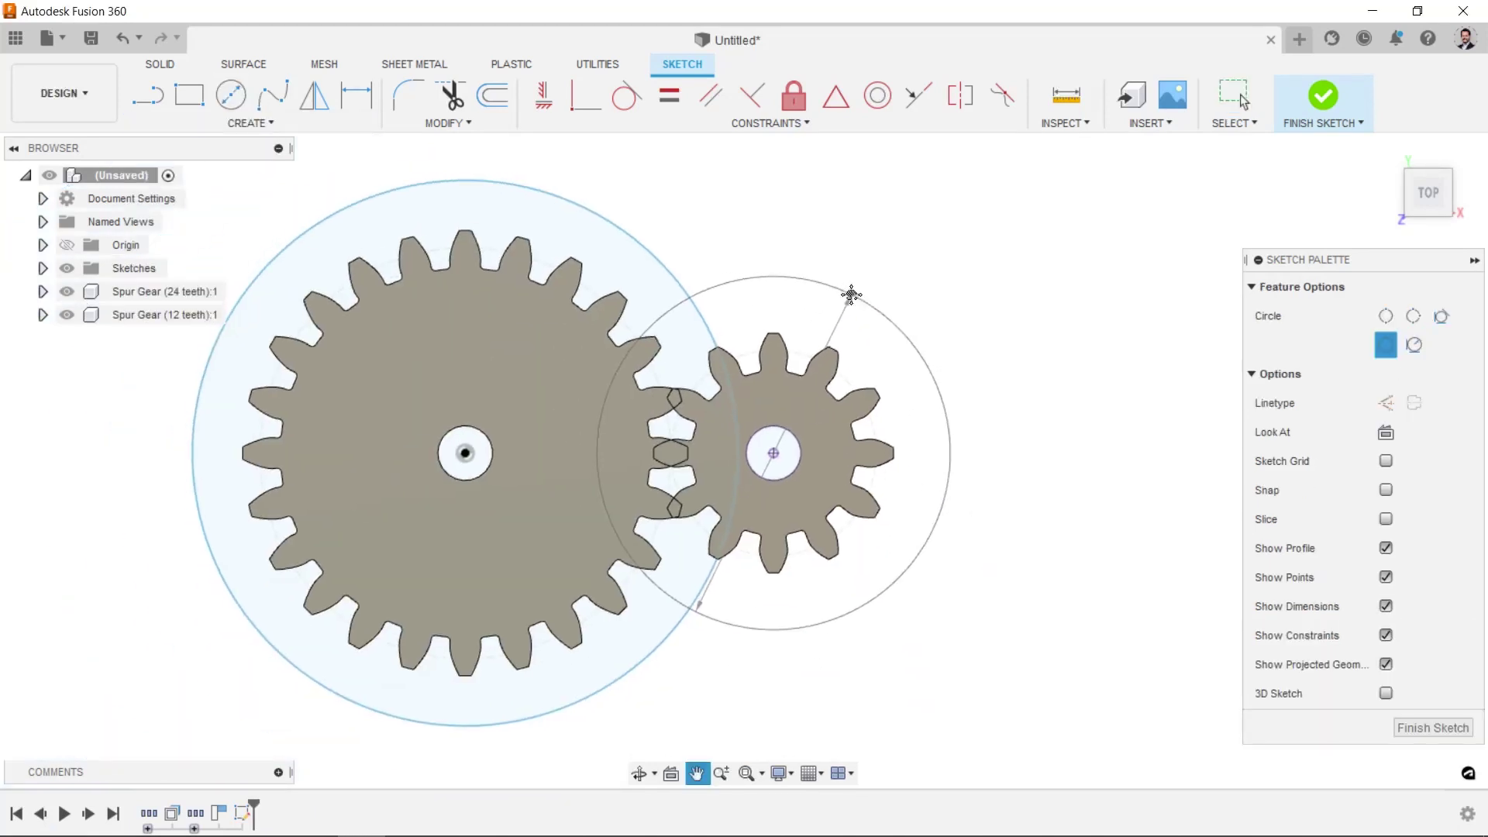
click(870, 310)
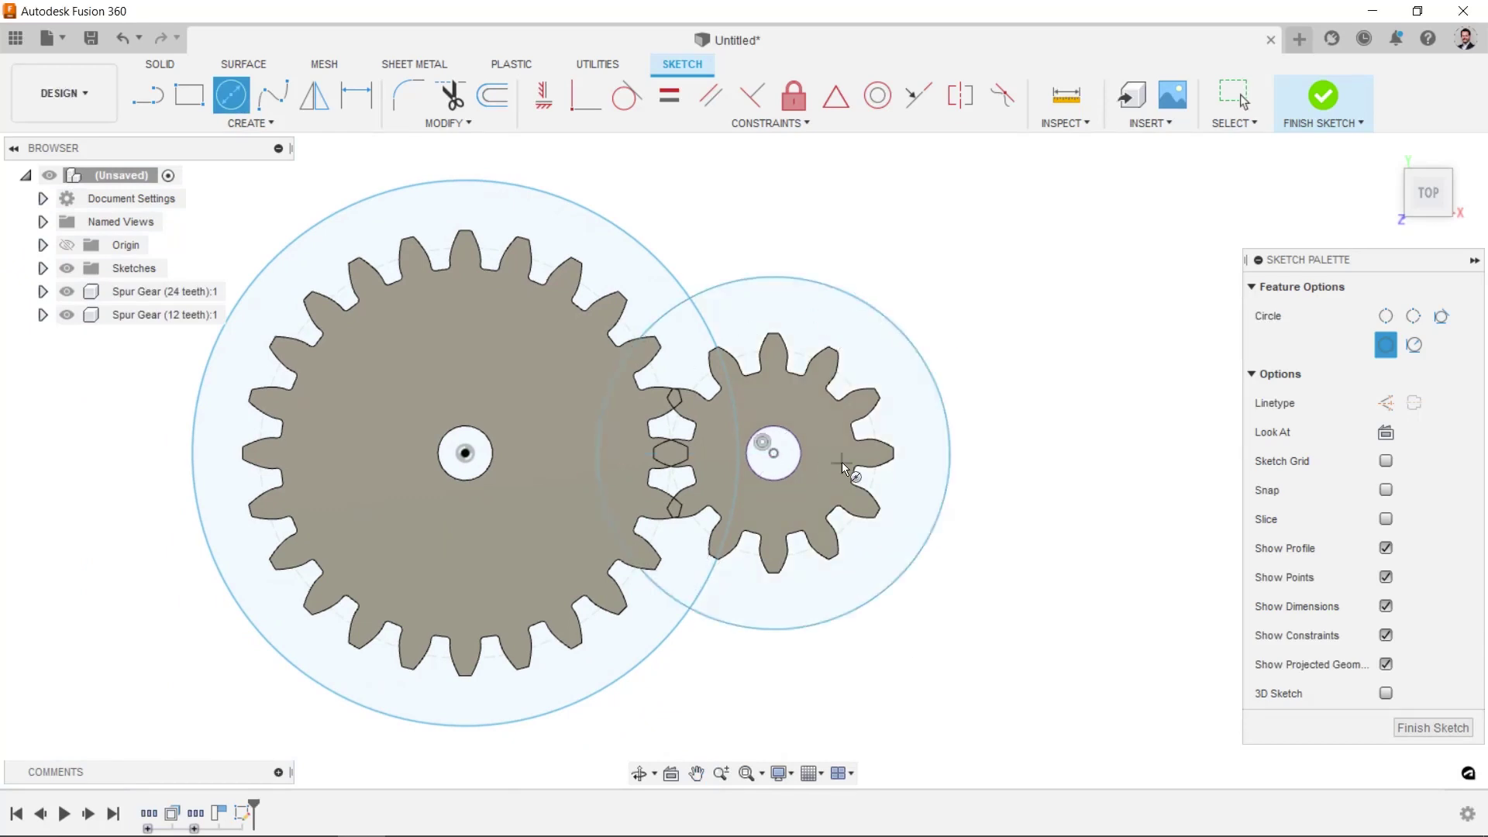
key(Escape)
- Draw a three-point arc tangentially bridging the tops of the two gear circles
middle_drag(776, 304, 759, 314)
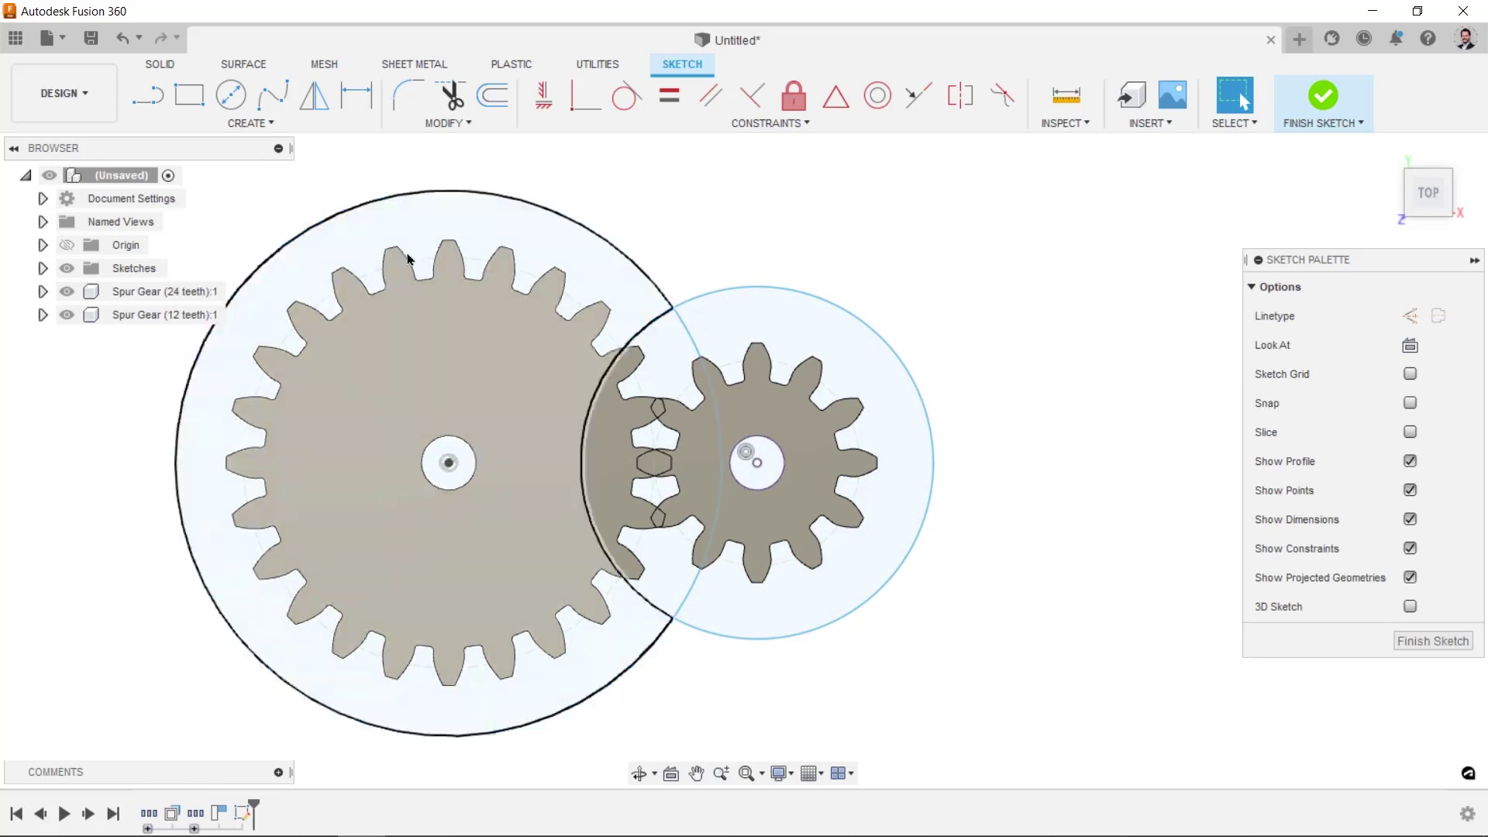
click(248, 122)
mouse_move(158, 207)
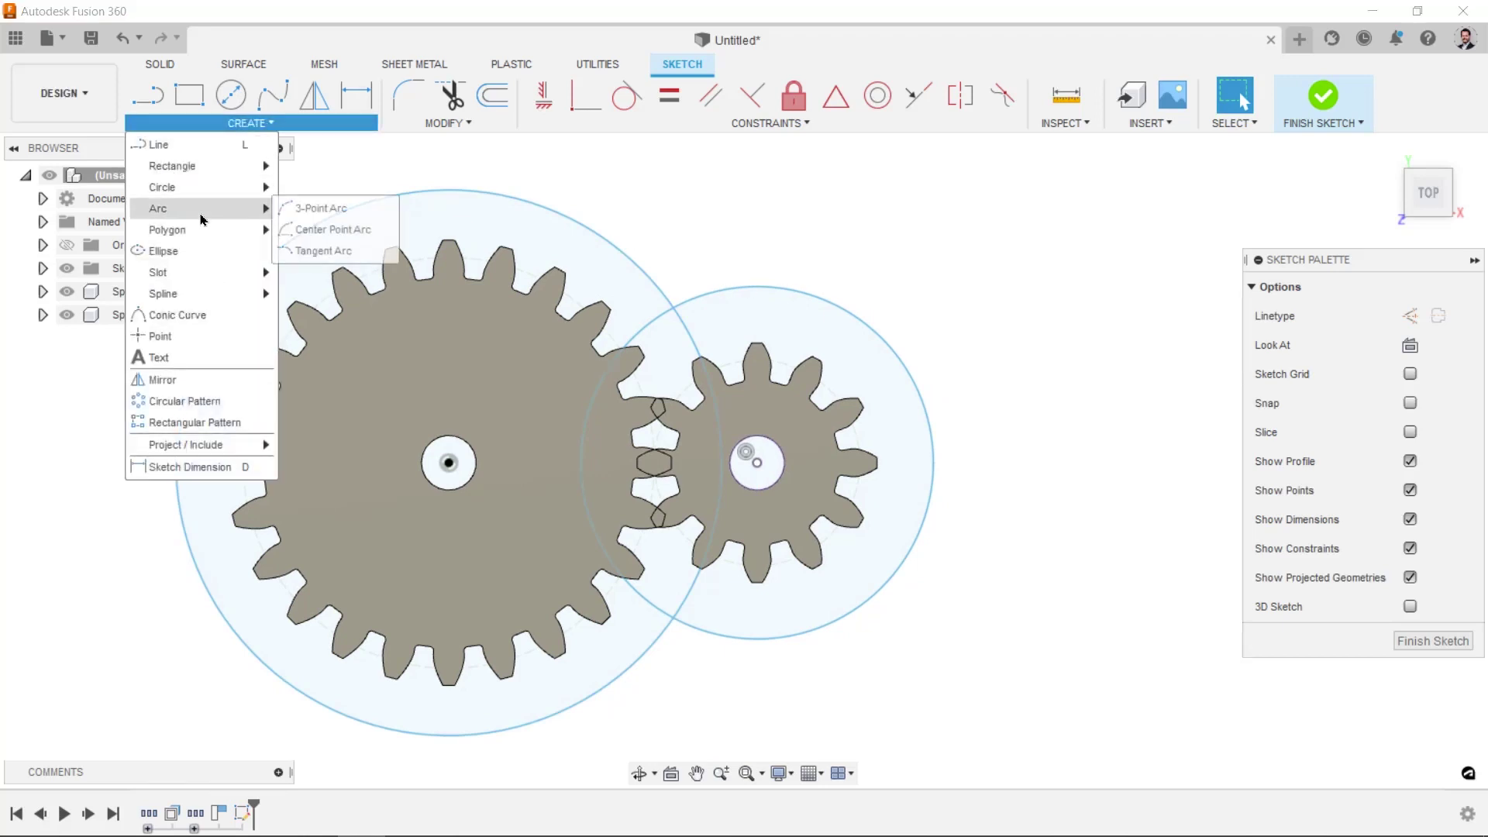
click(343, 209)
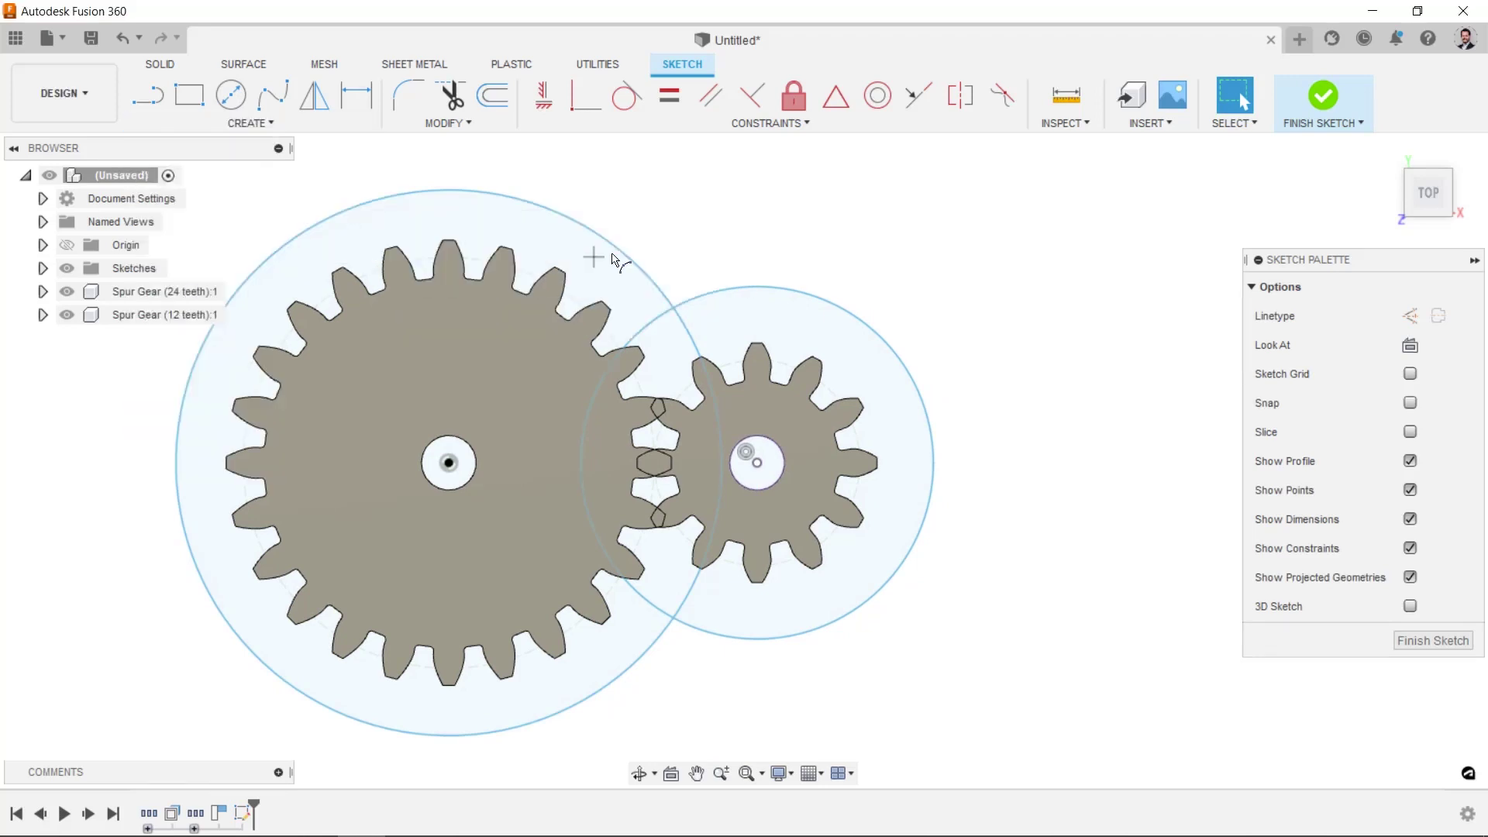
click(616, 248)
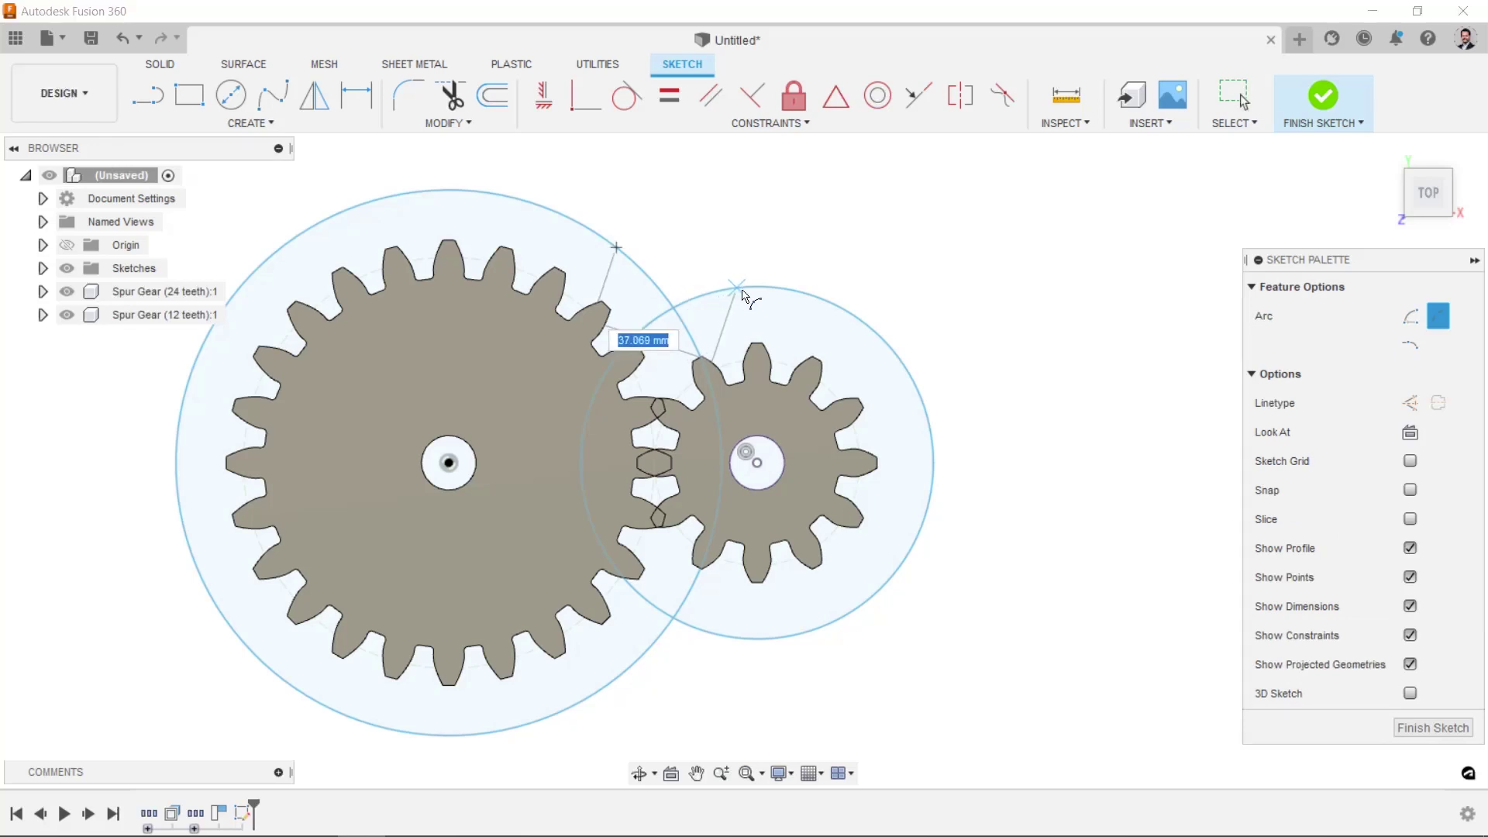
click(740, 288)
click(686, 290)
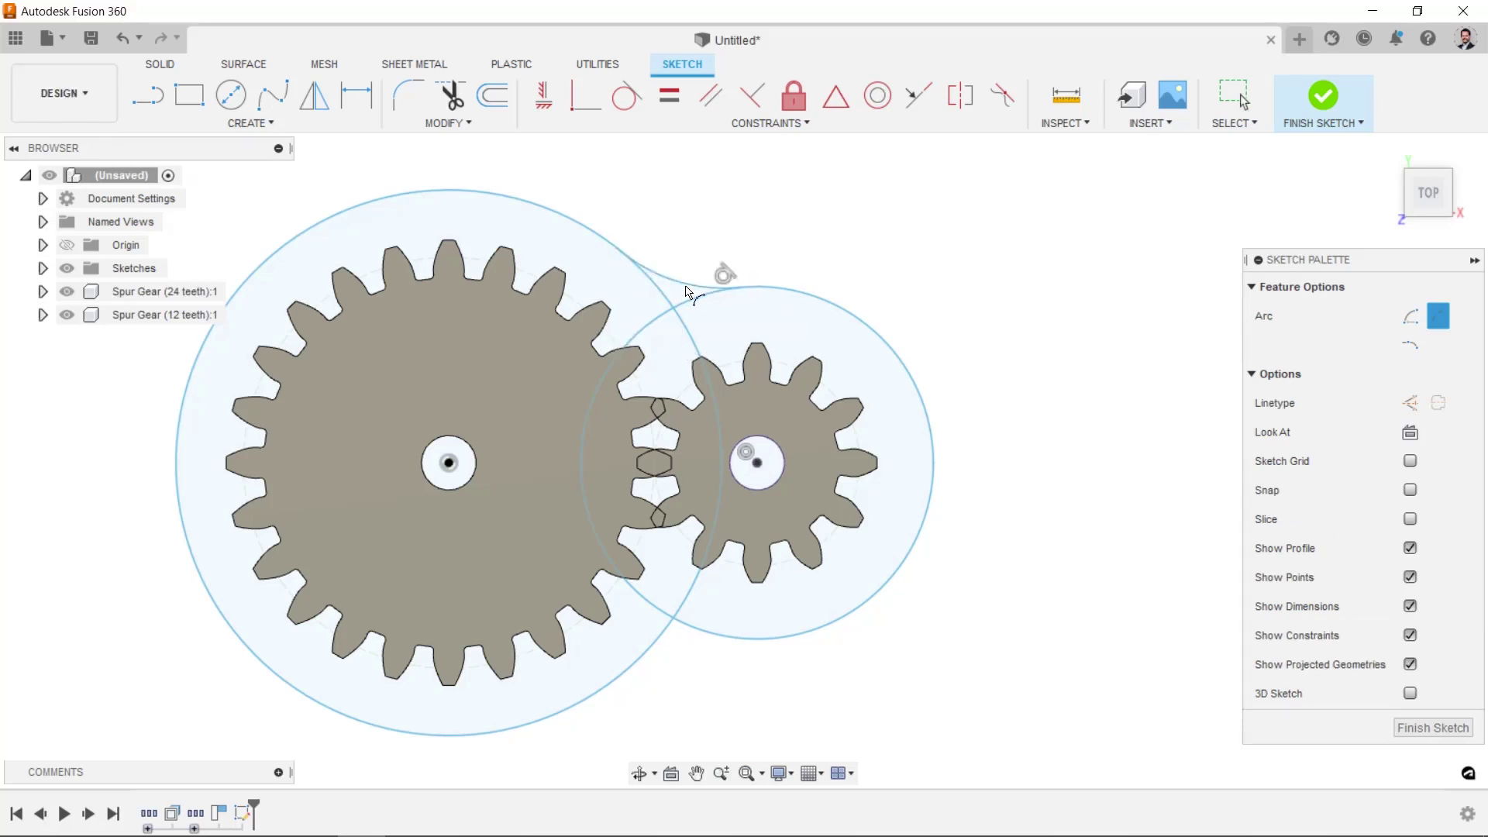
key(Escape)
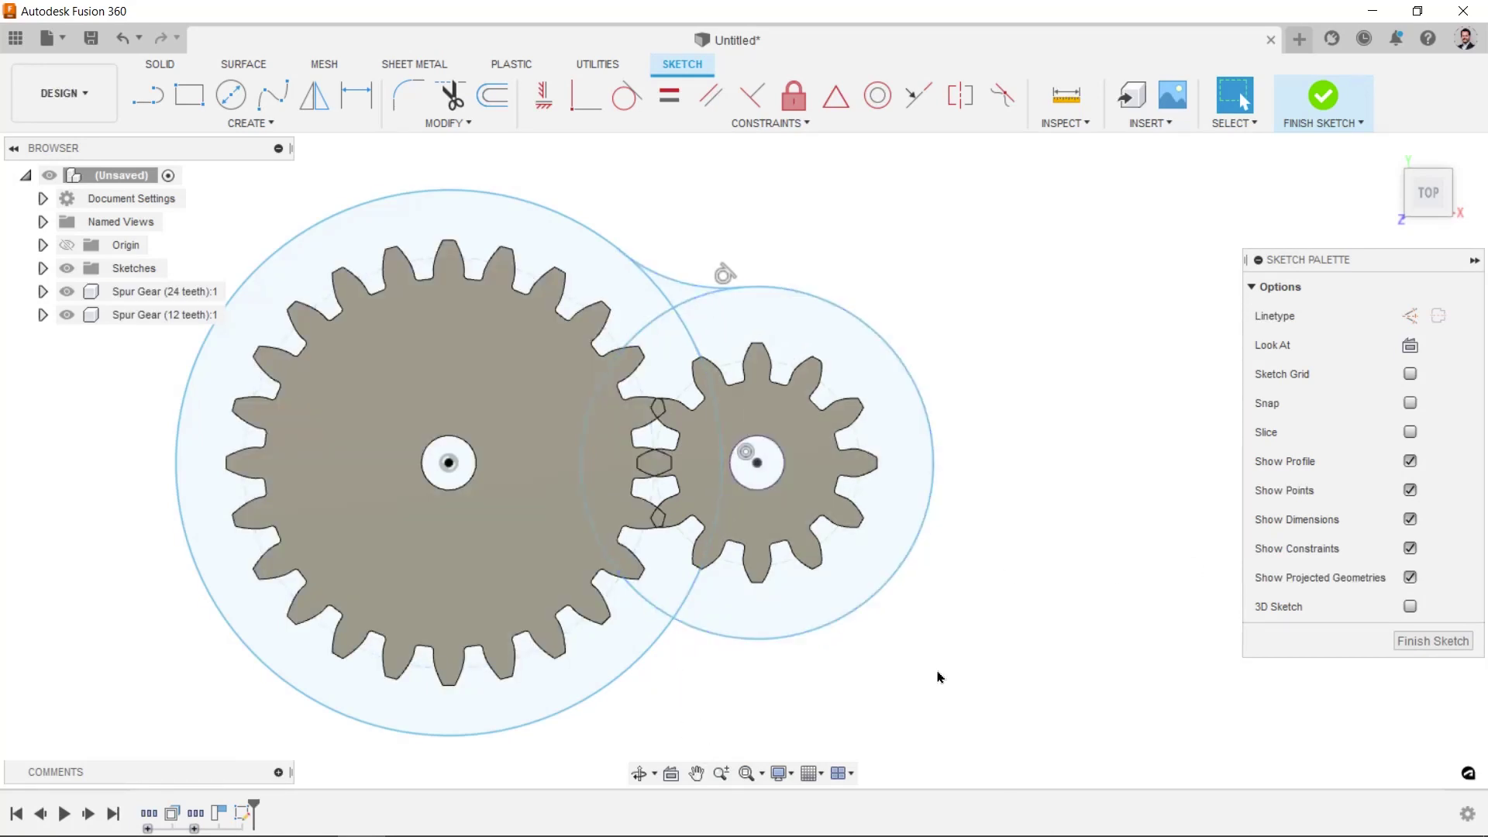
- Draw a line joining the small and large gear centres
key(l)
click(757, 463)
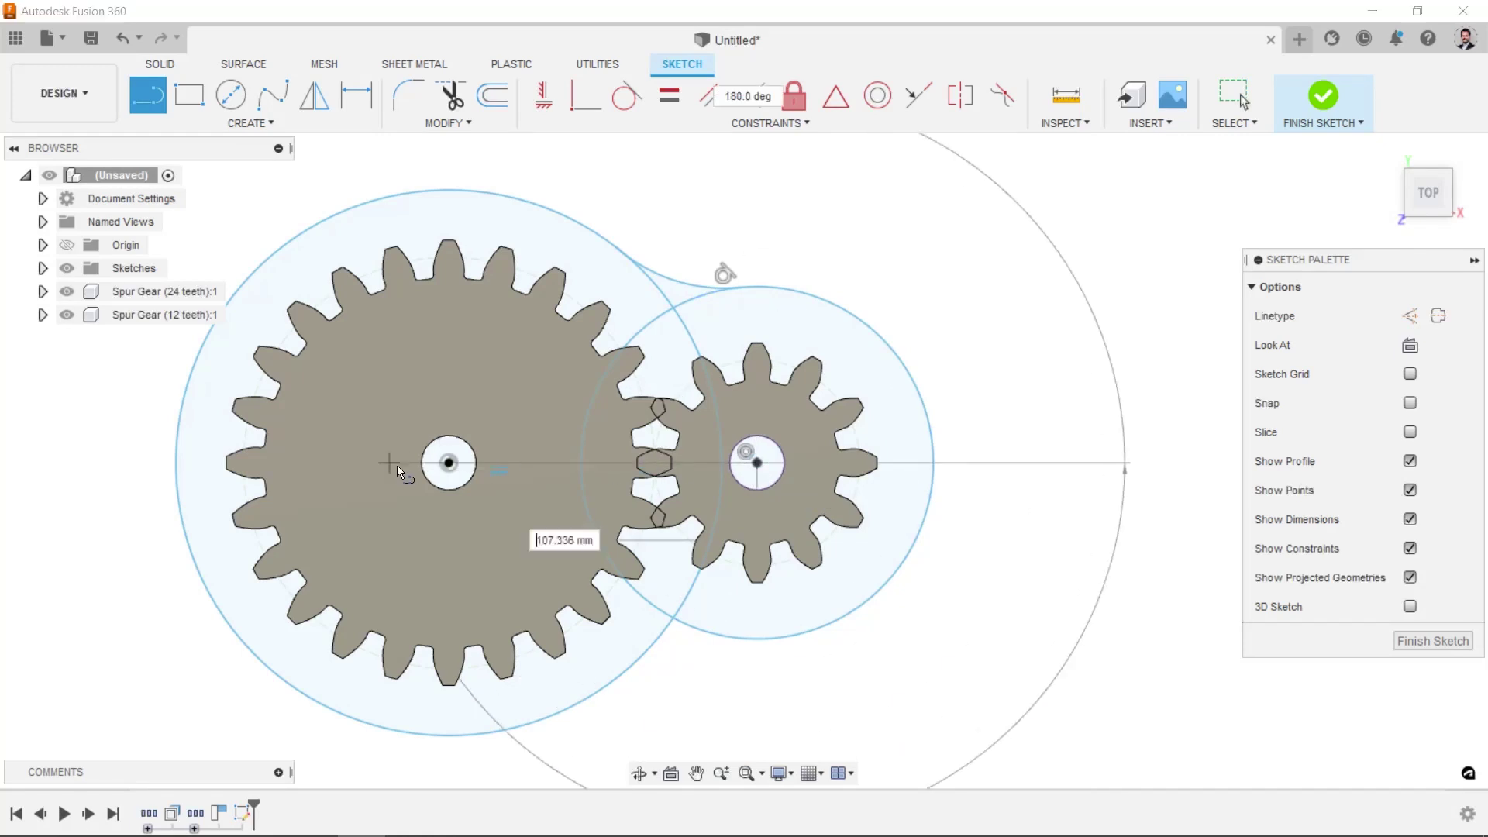
click(449, 463)
key(Escape)
- Mirror the top bridging arc across the centre line to close the figure-eight
click(681, 280)
click(248, 123)
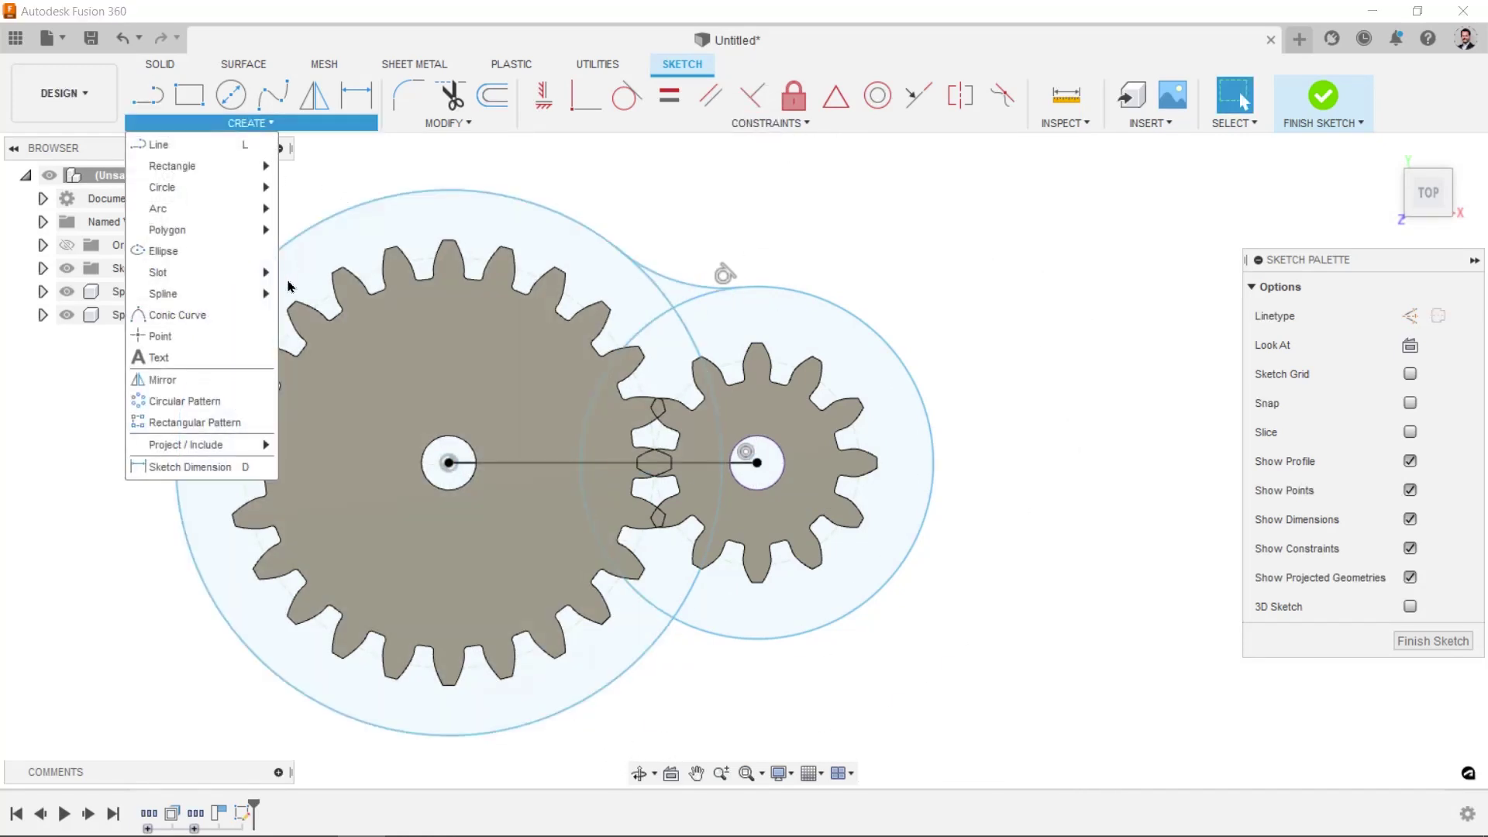
click(231, 380)
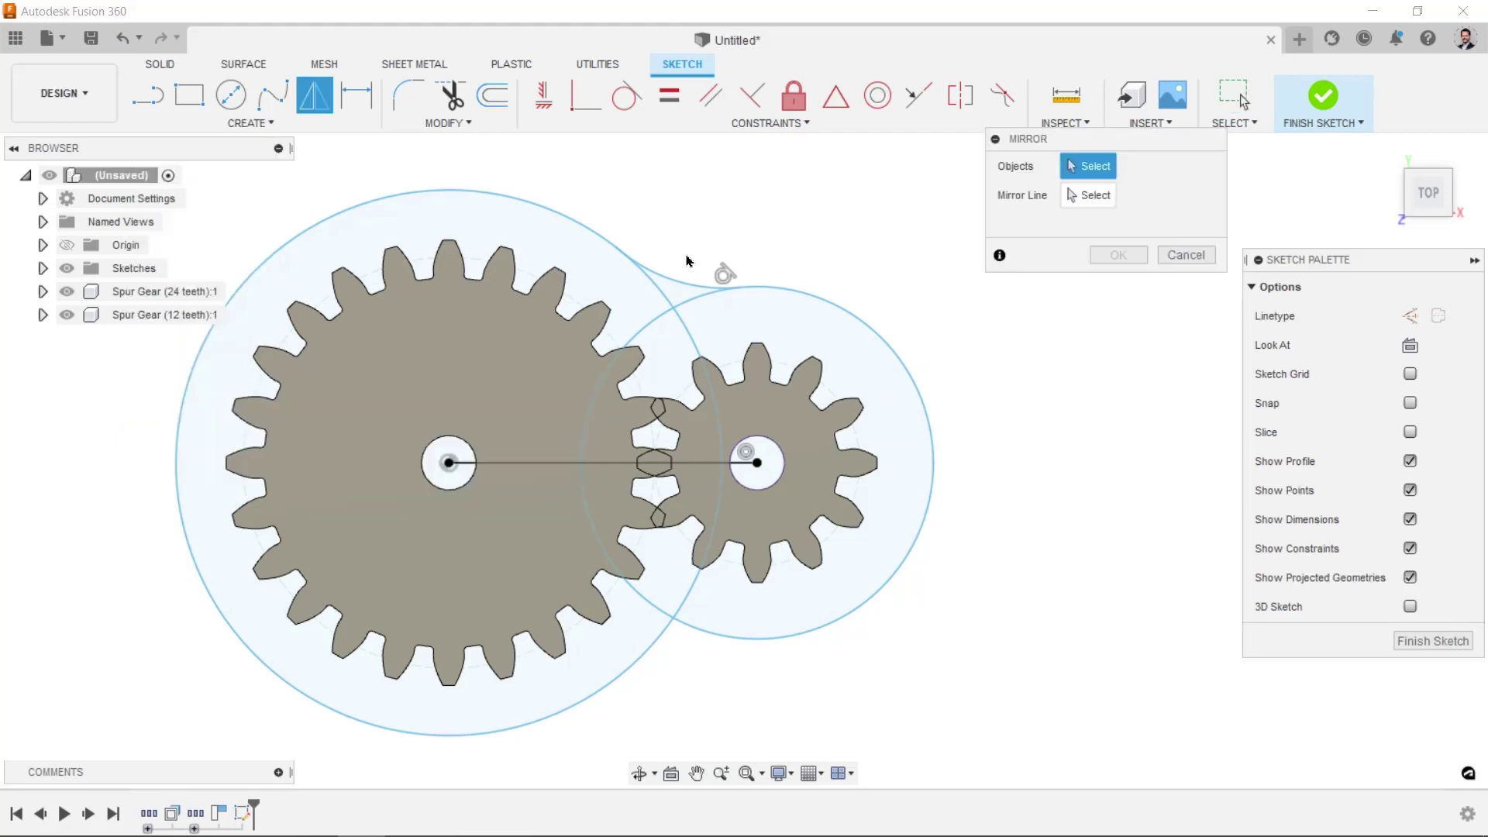
click(664, 281)
click(1089, 196)
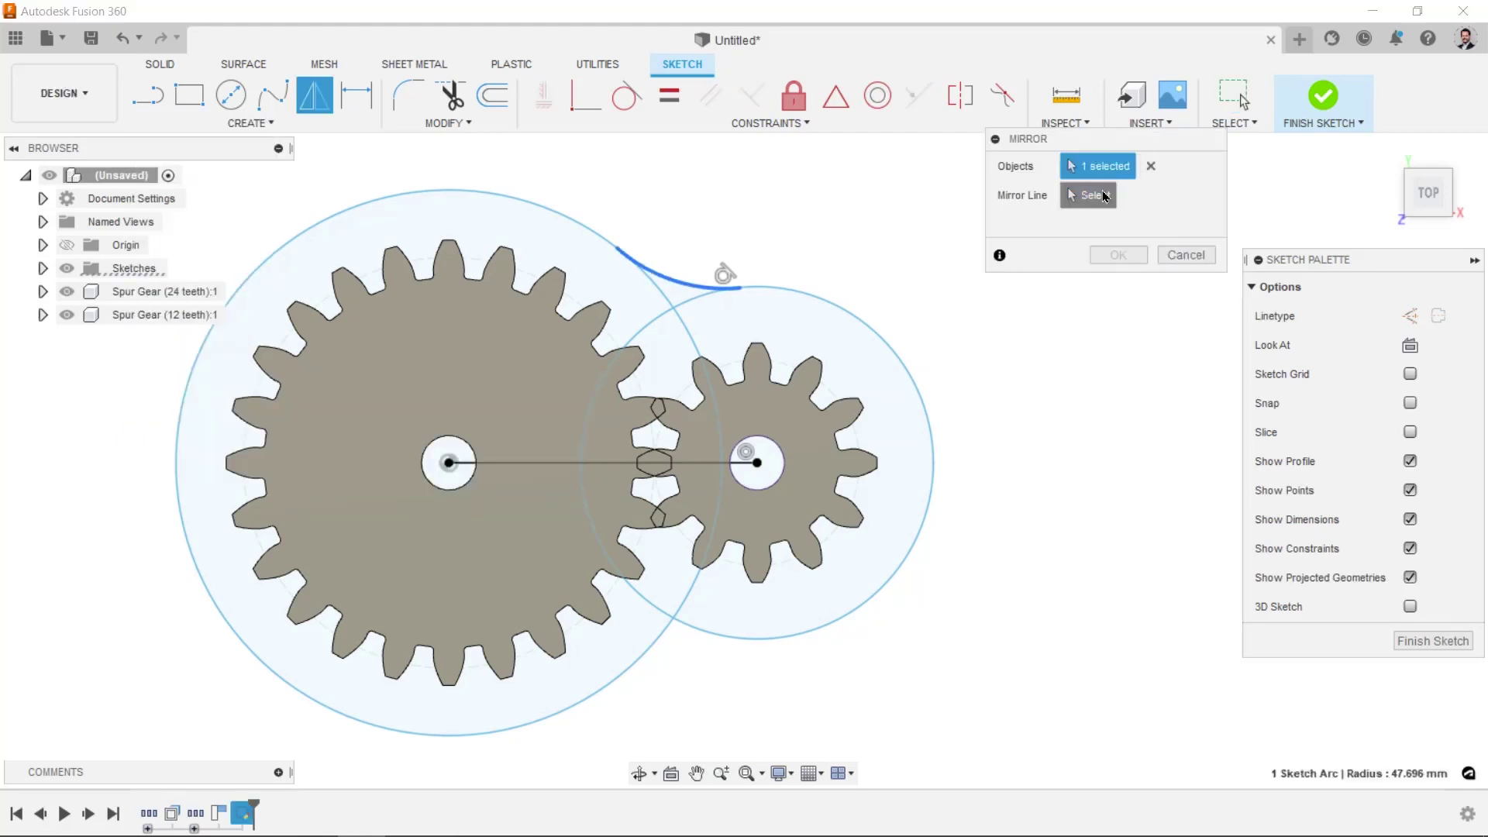
click(580, 463)
click(1108, 252)
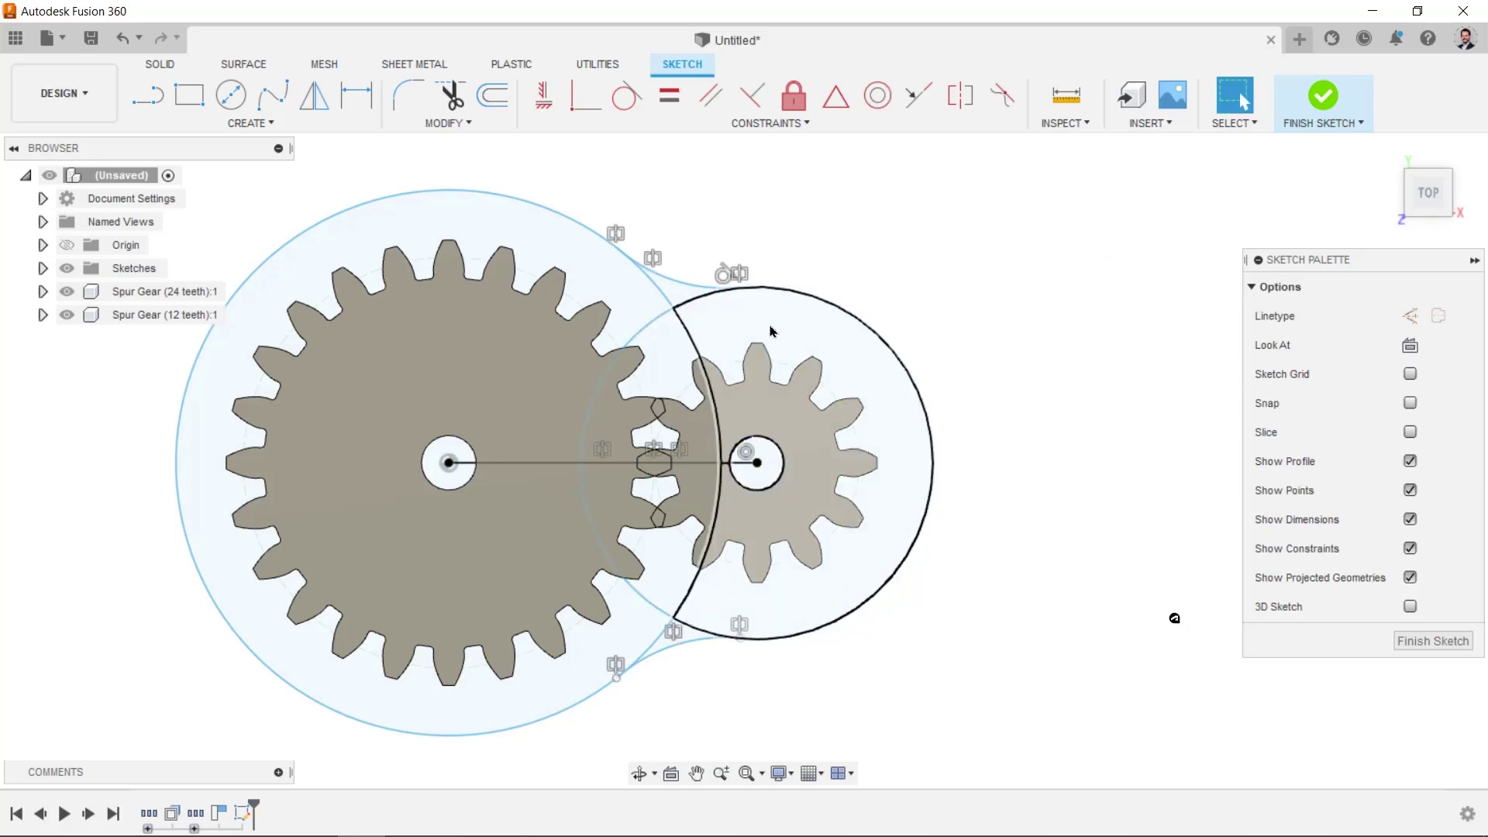
- Select the five figure-eight base profiles and start an extrude
click(770, 331)
click(655, 354)
click(675, 564)
click(611, 285)
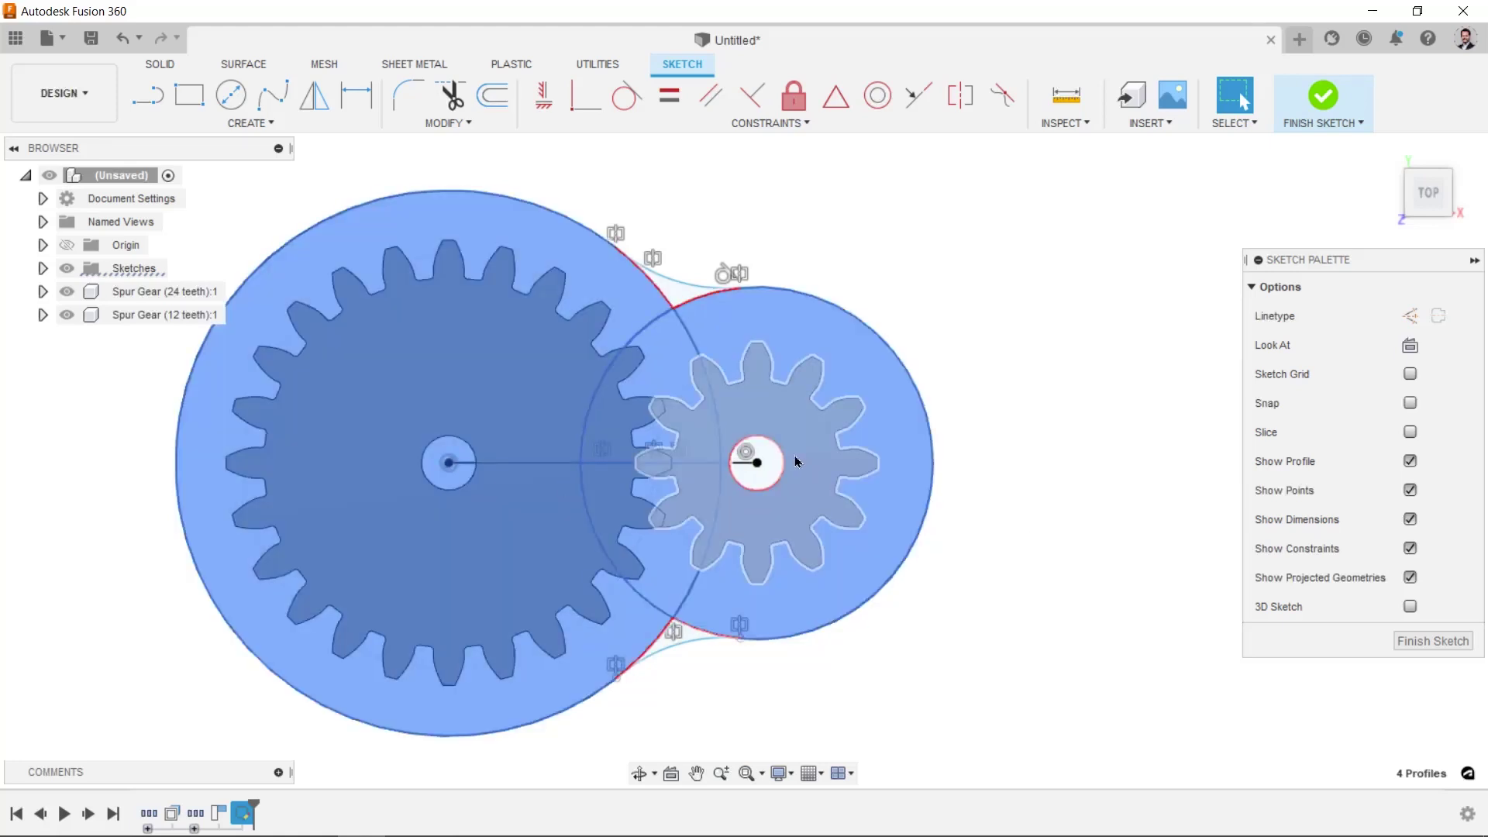
key(e)
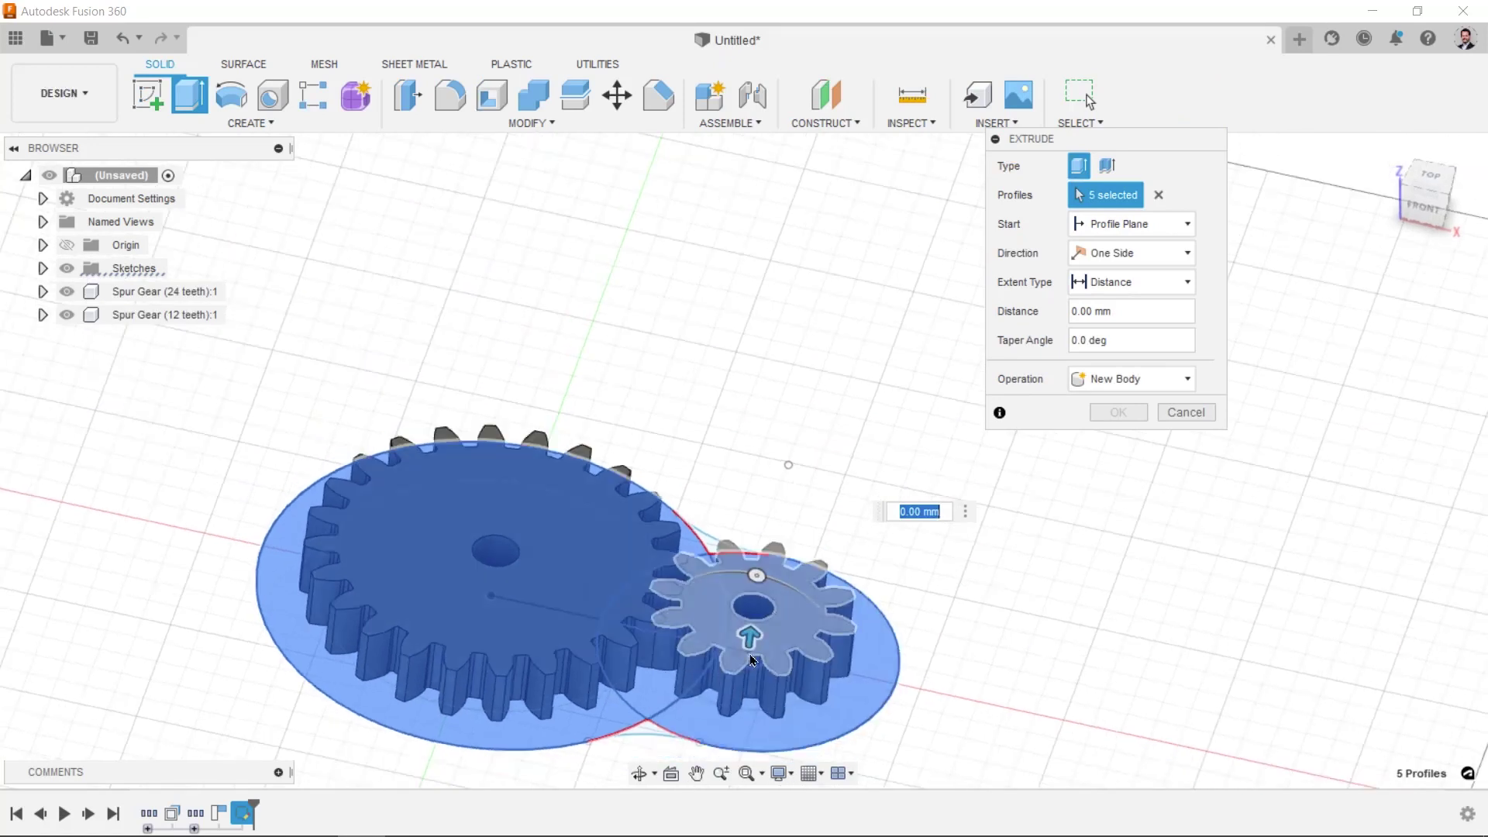
- Extrude the profiles downward as a New Component operation
drag(746, 632, 750, 668)
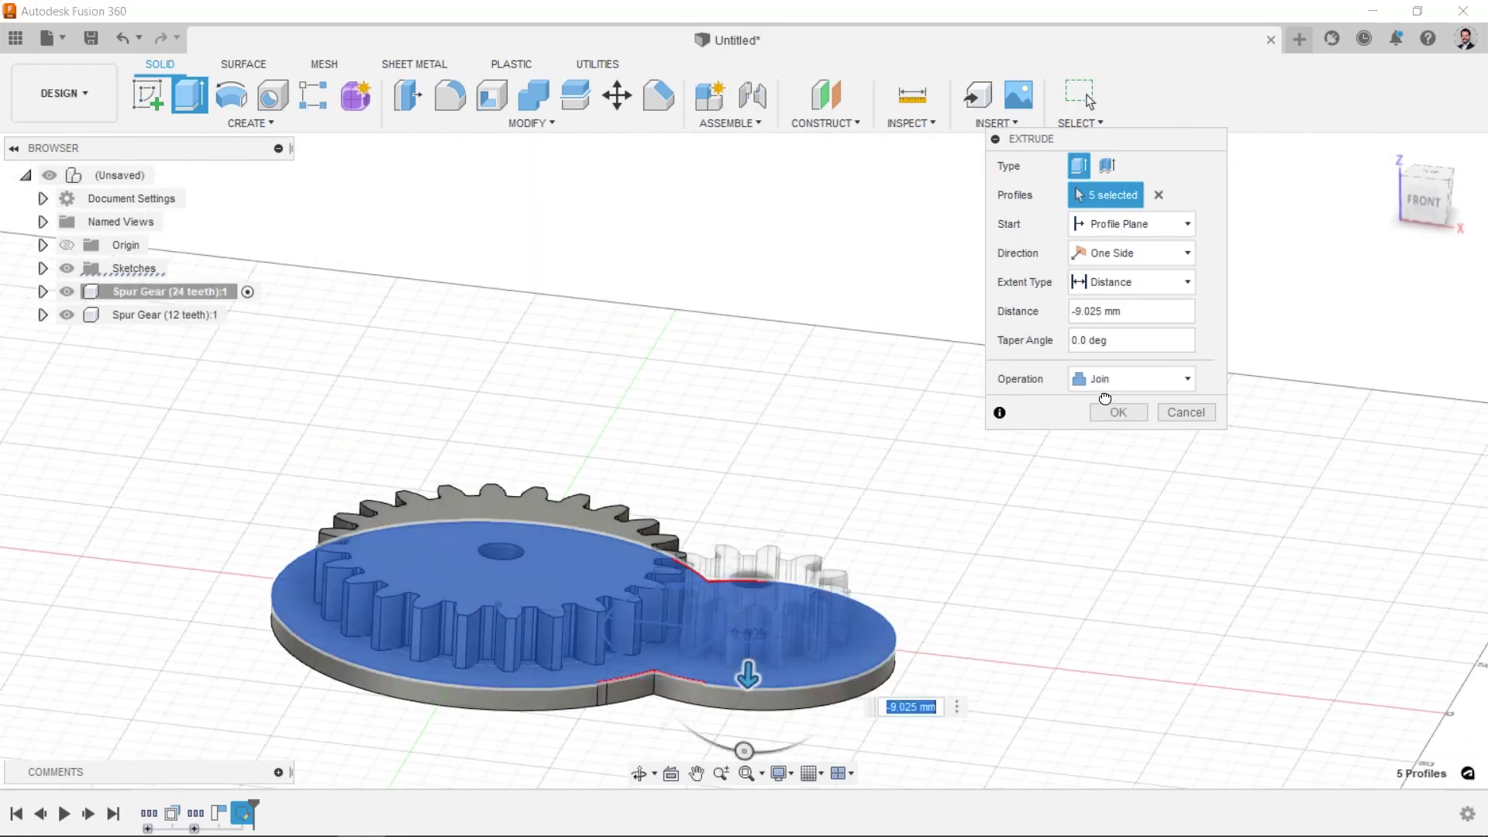
scroll(750, 663, up, 2)
click(1116, 378)
click(1136, 479)
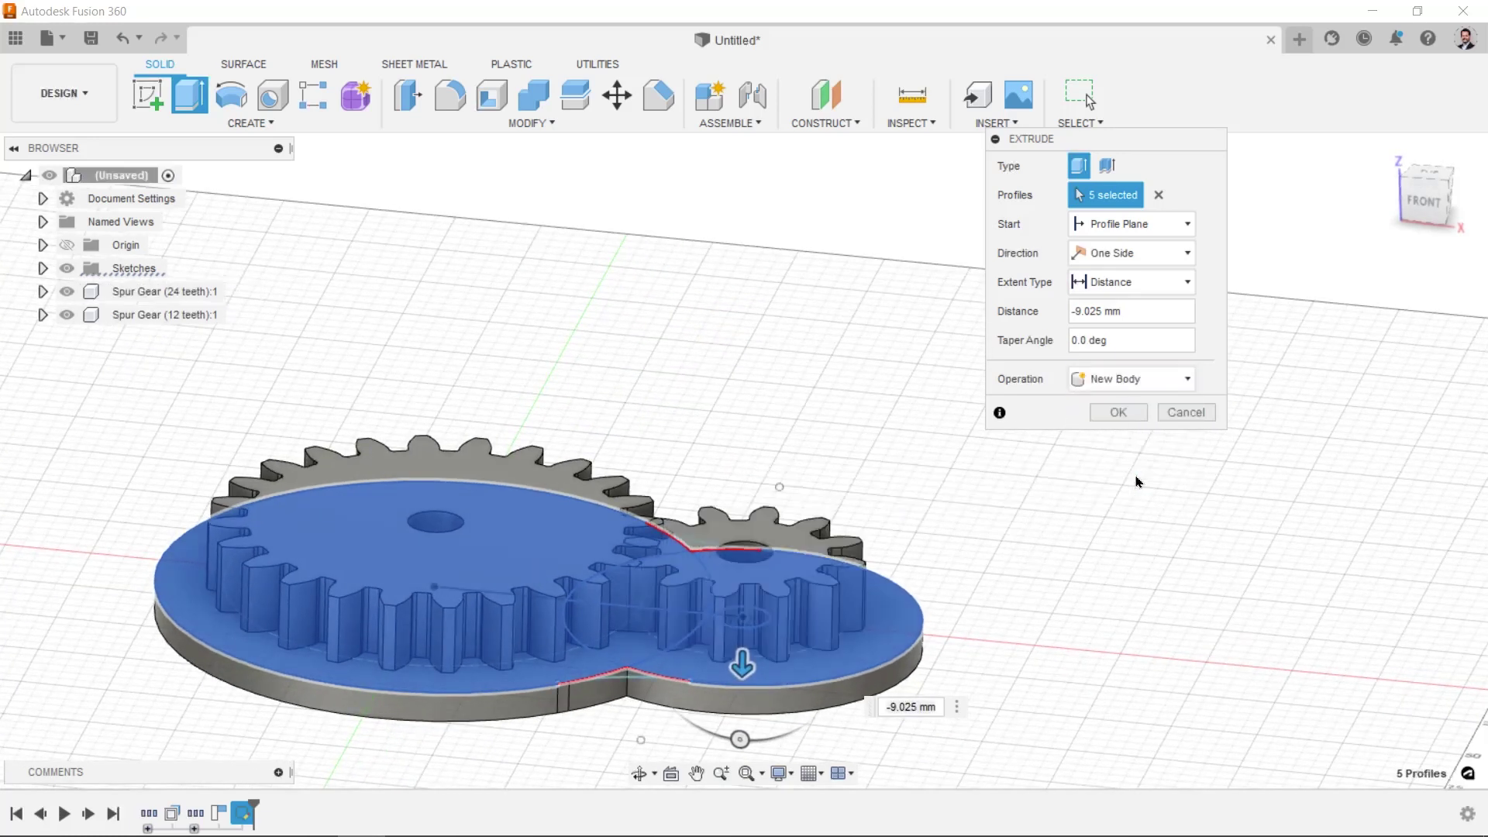
middle_drag(913, 604, 922, 468)
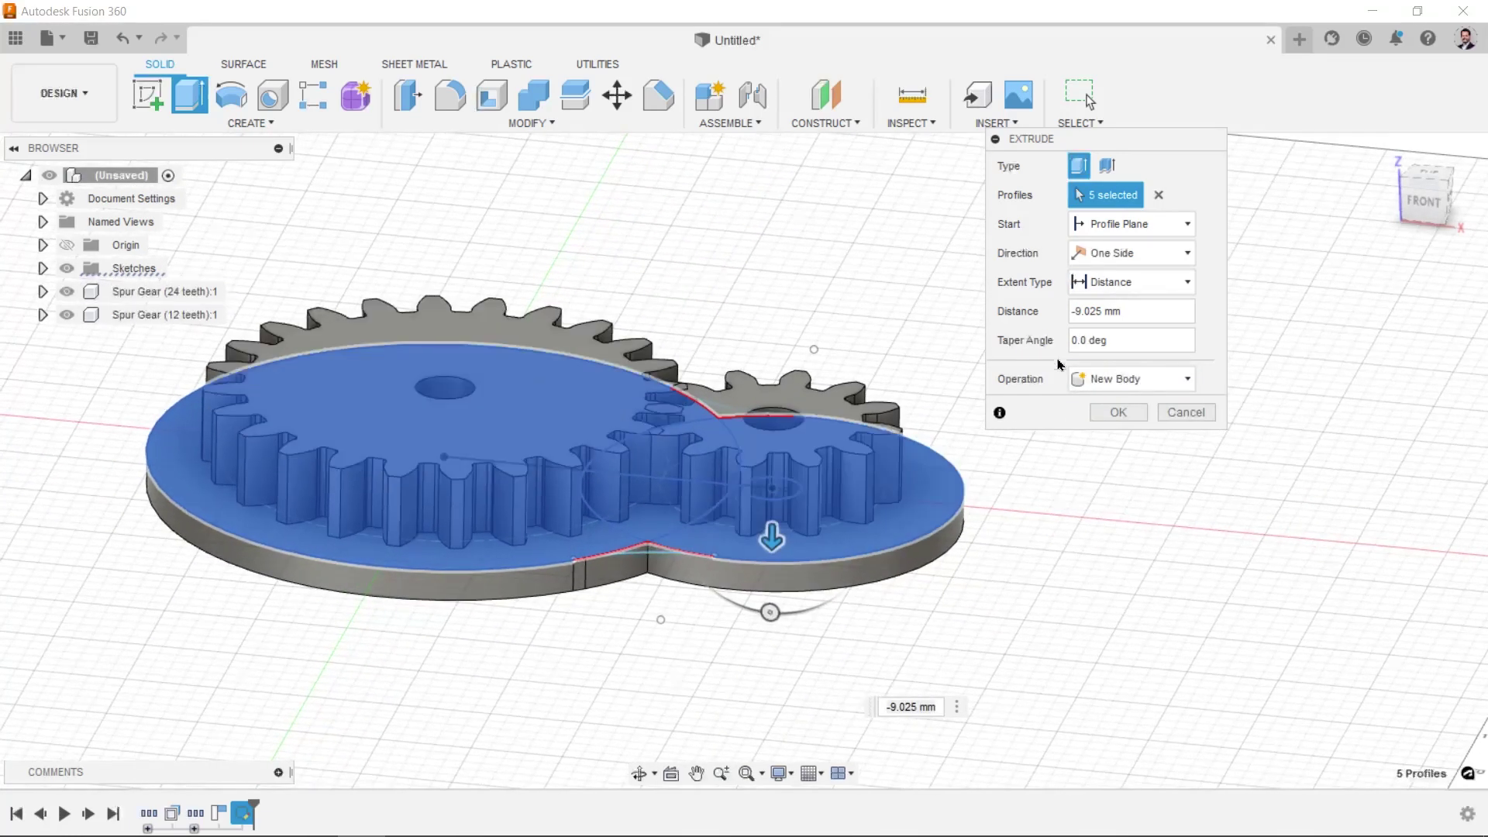
click(1096, 378)
click(1023, 369)
click(1132, 378)
click(1130, 489)
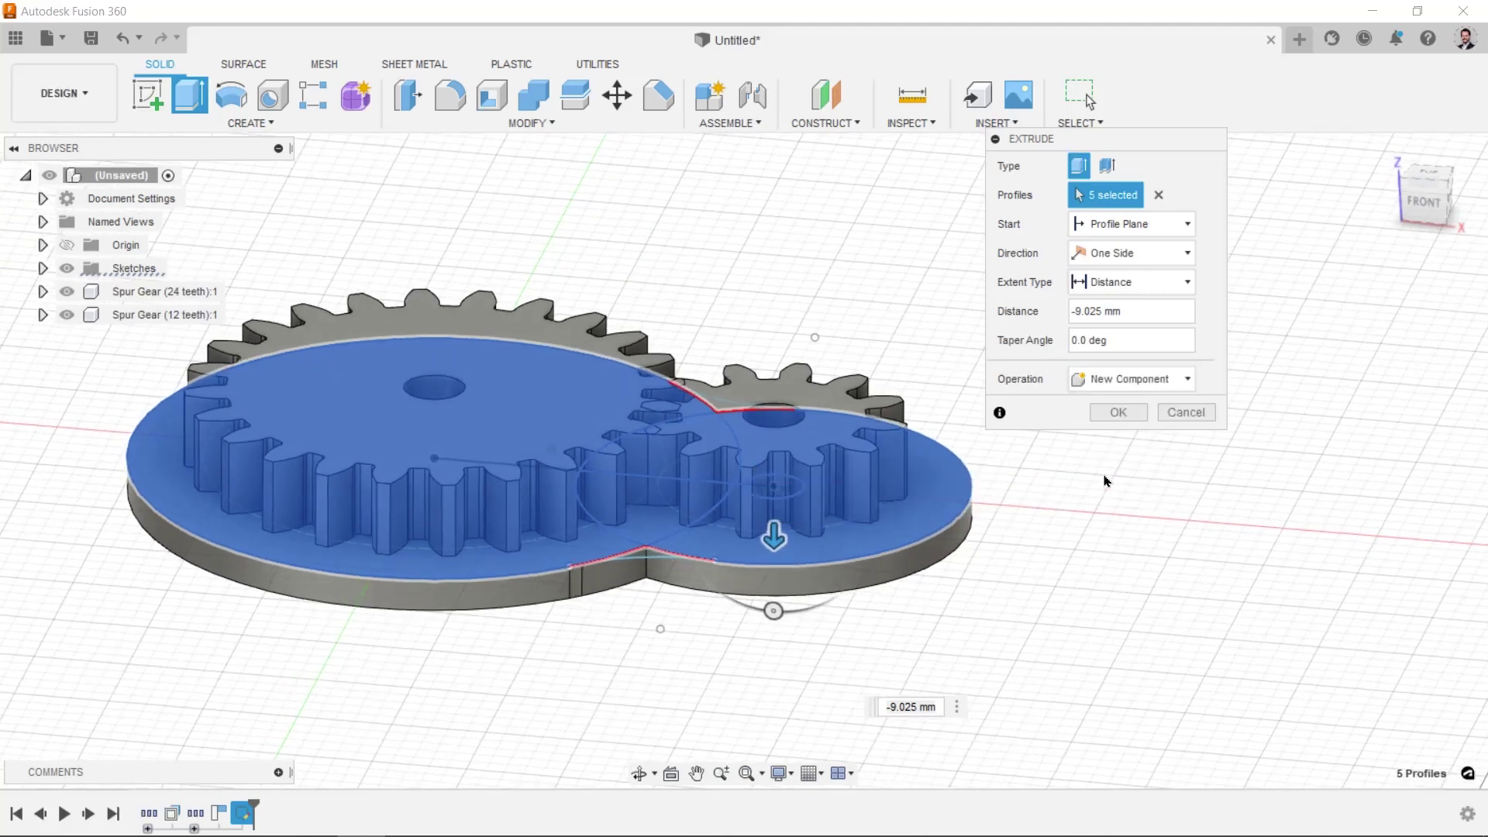
scroll(797, 515, up, 2)
- Set the base depth to 6 mm downward and confirm the extrusion
drag(797, 515, 792, 523)
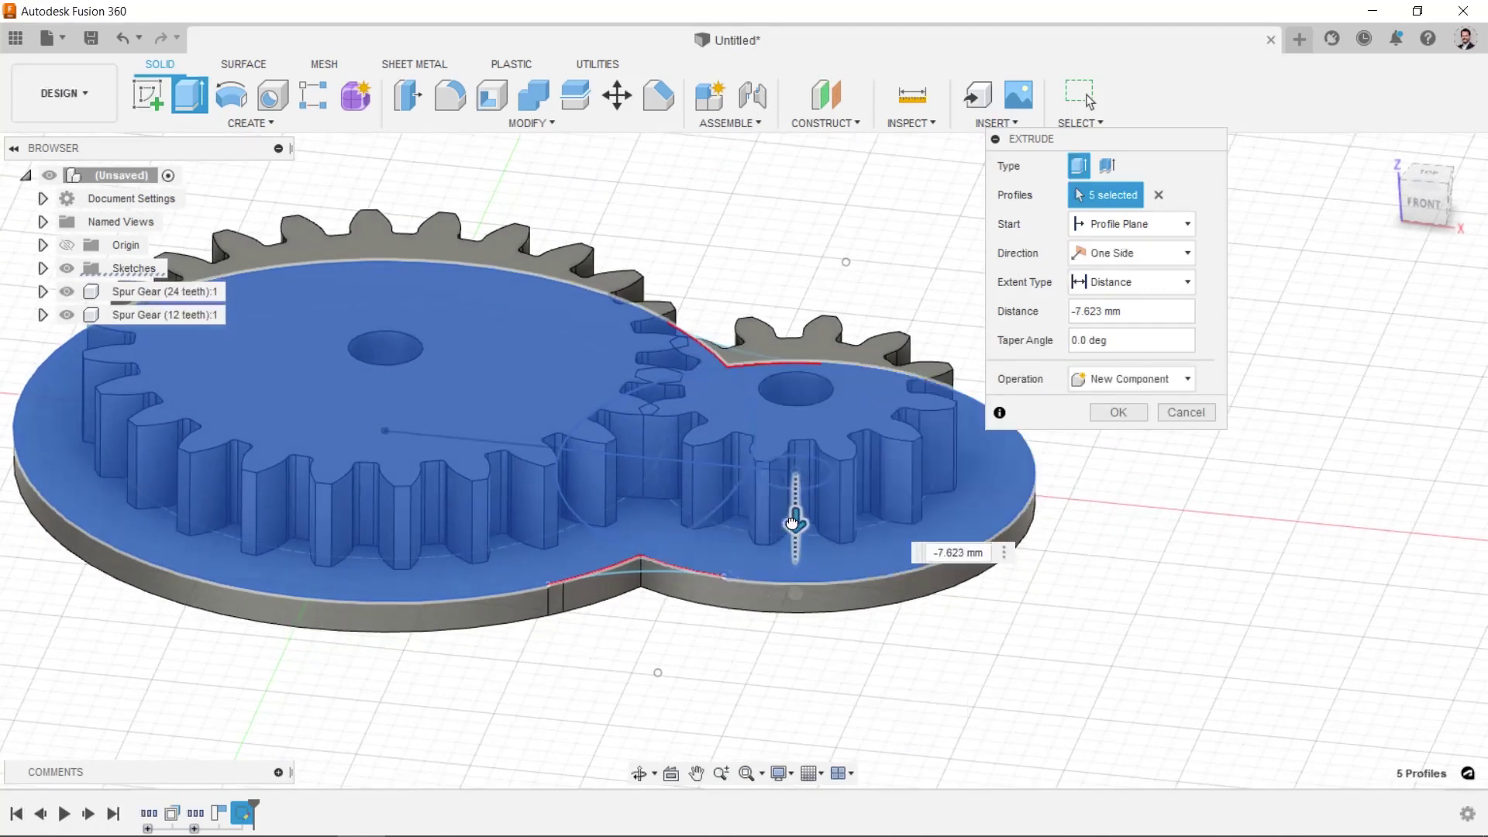
key(Return)
middle_drag(564, 592, 619, 589)
scroll(619, 589, up, 1)
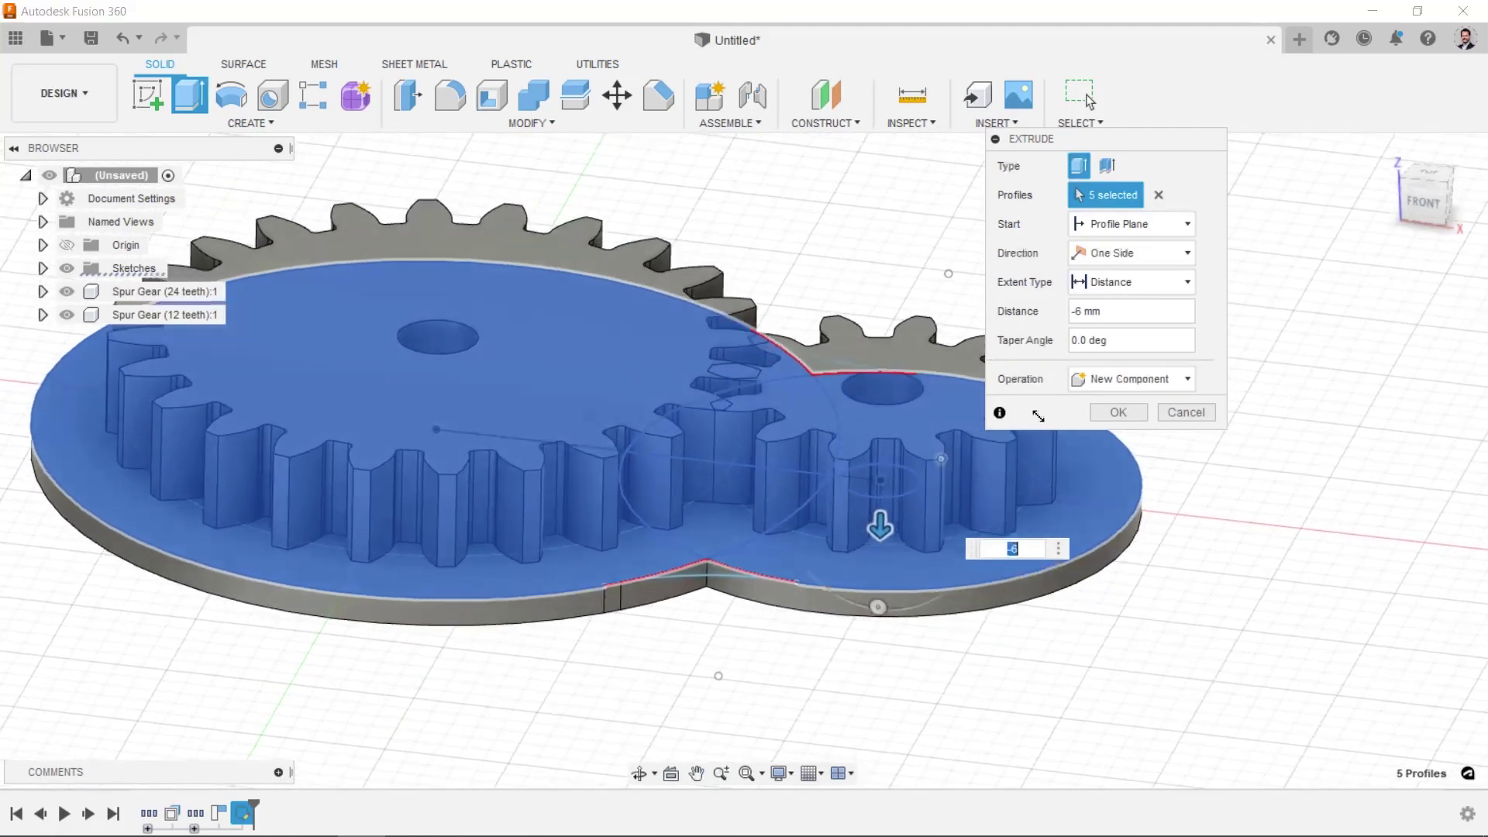
click(1115, 412)
- Start a new sketch on the base plate's top face
shift+middle_drag(1108, 417, 942, 589)
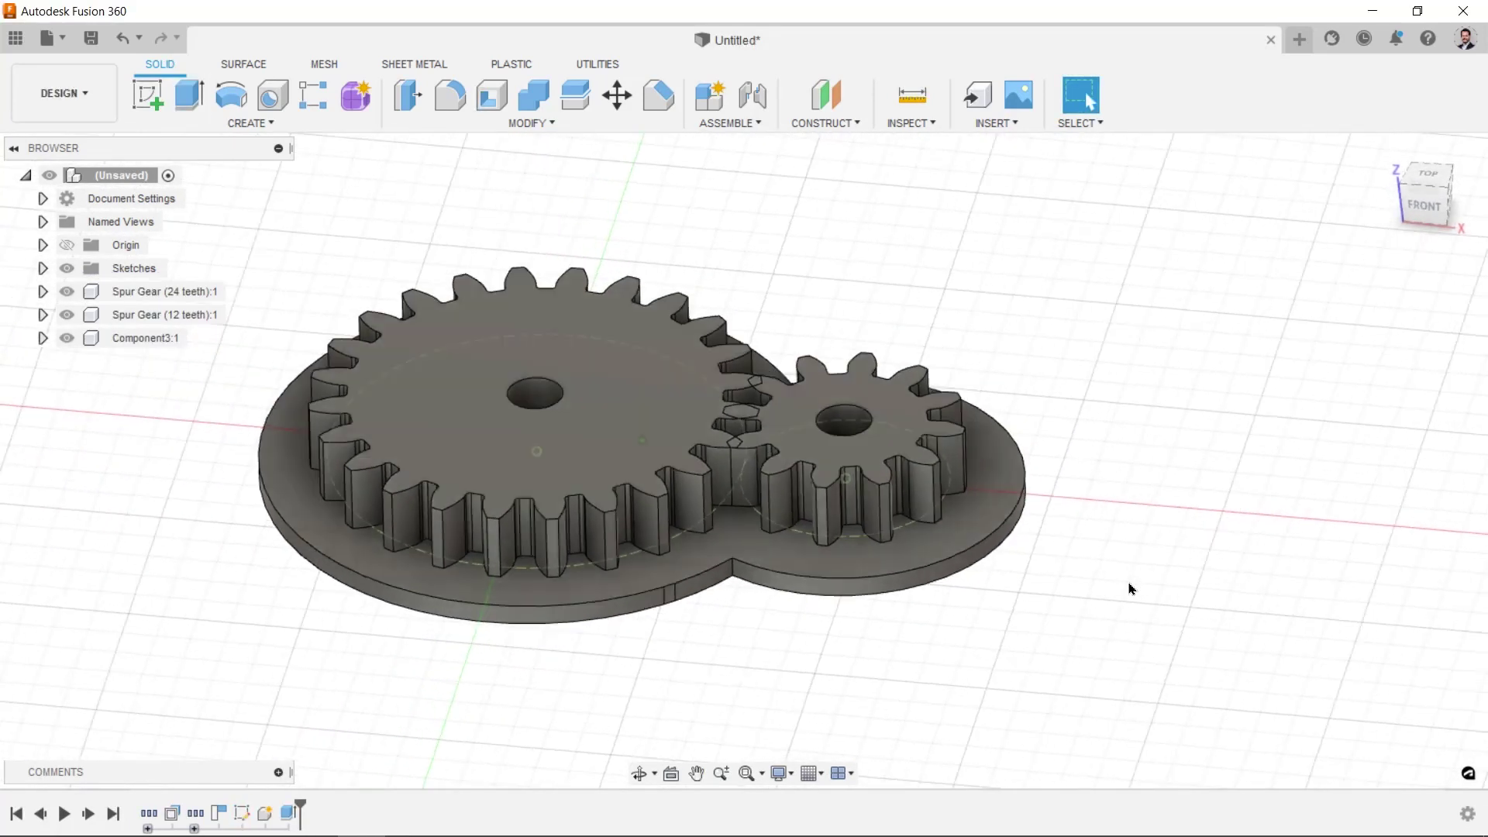
click(940, 586)
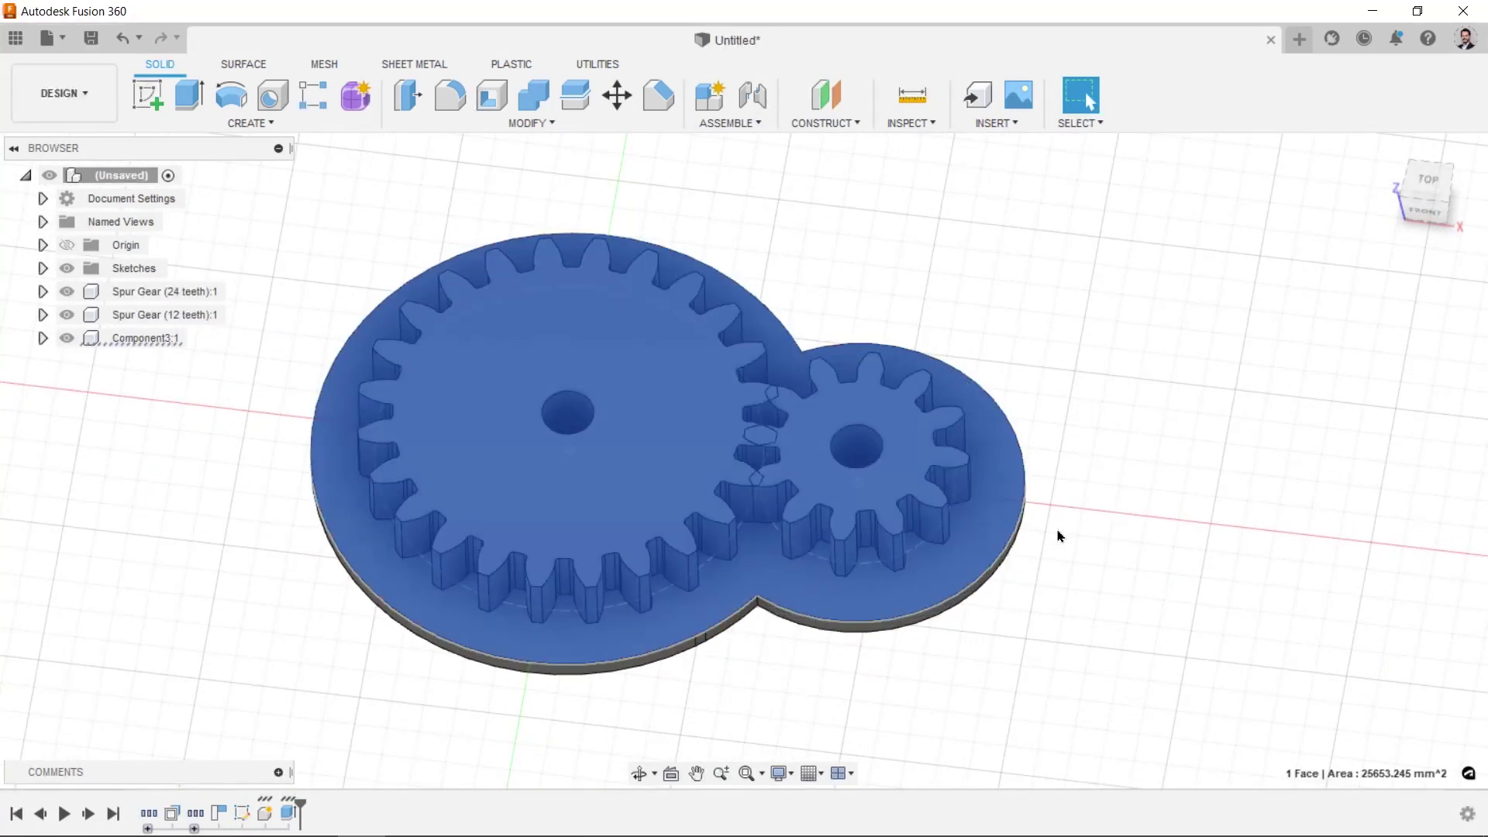
key(c)
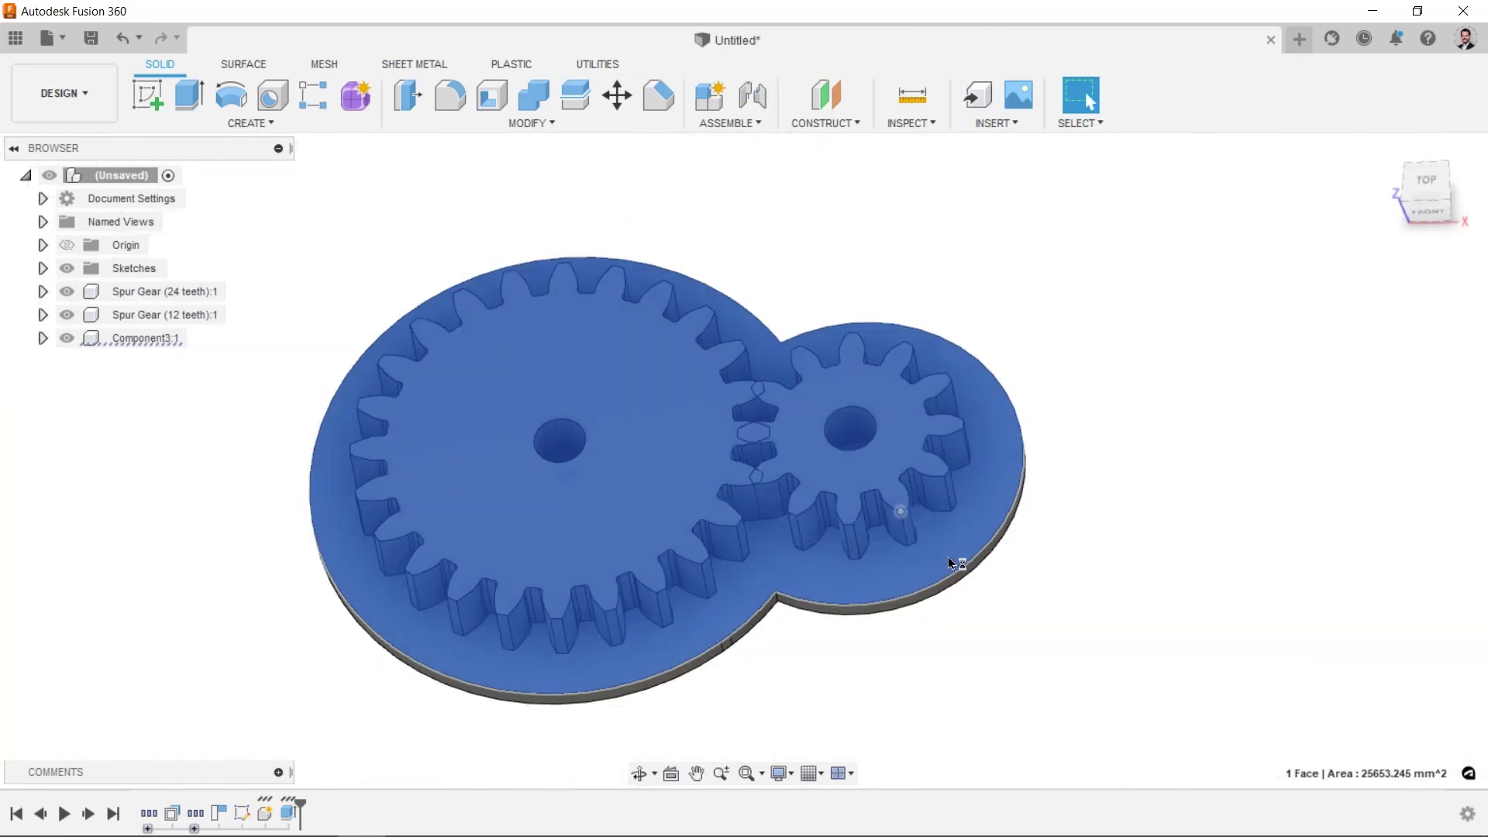
middle_drag(960, 584, 1034, 600)
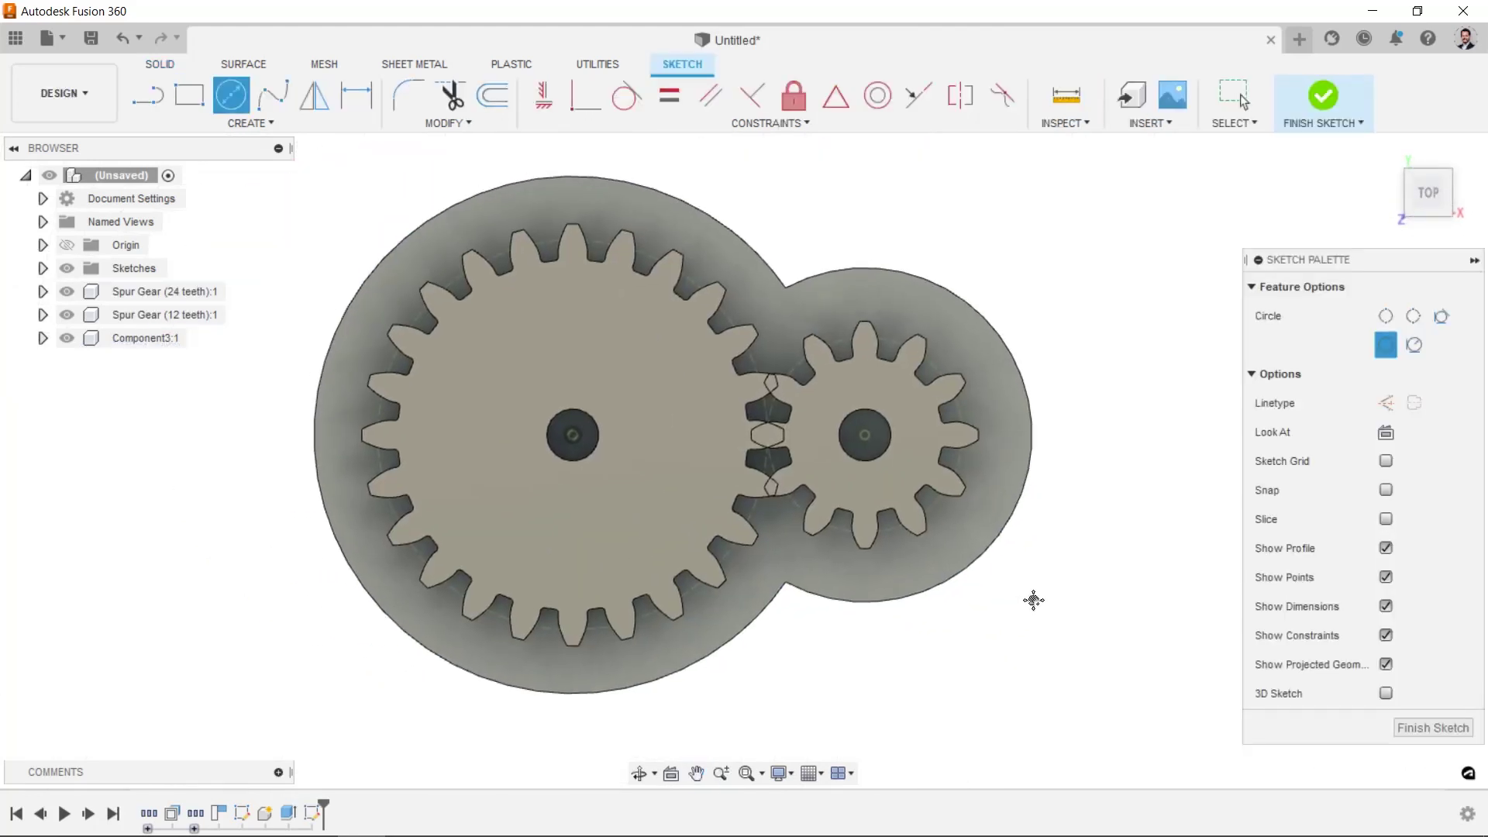
- Offset the base's outer figure-eight outline about 6.5 mm inward
key(o)
click(922, 273)
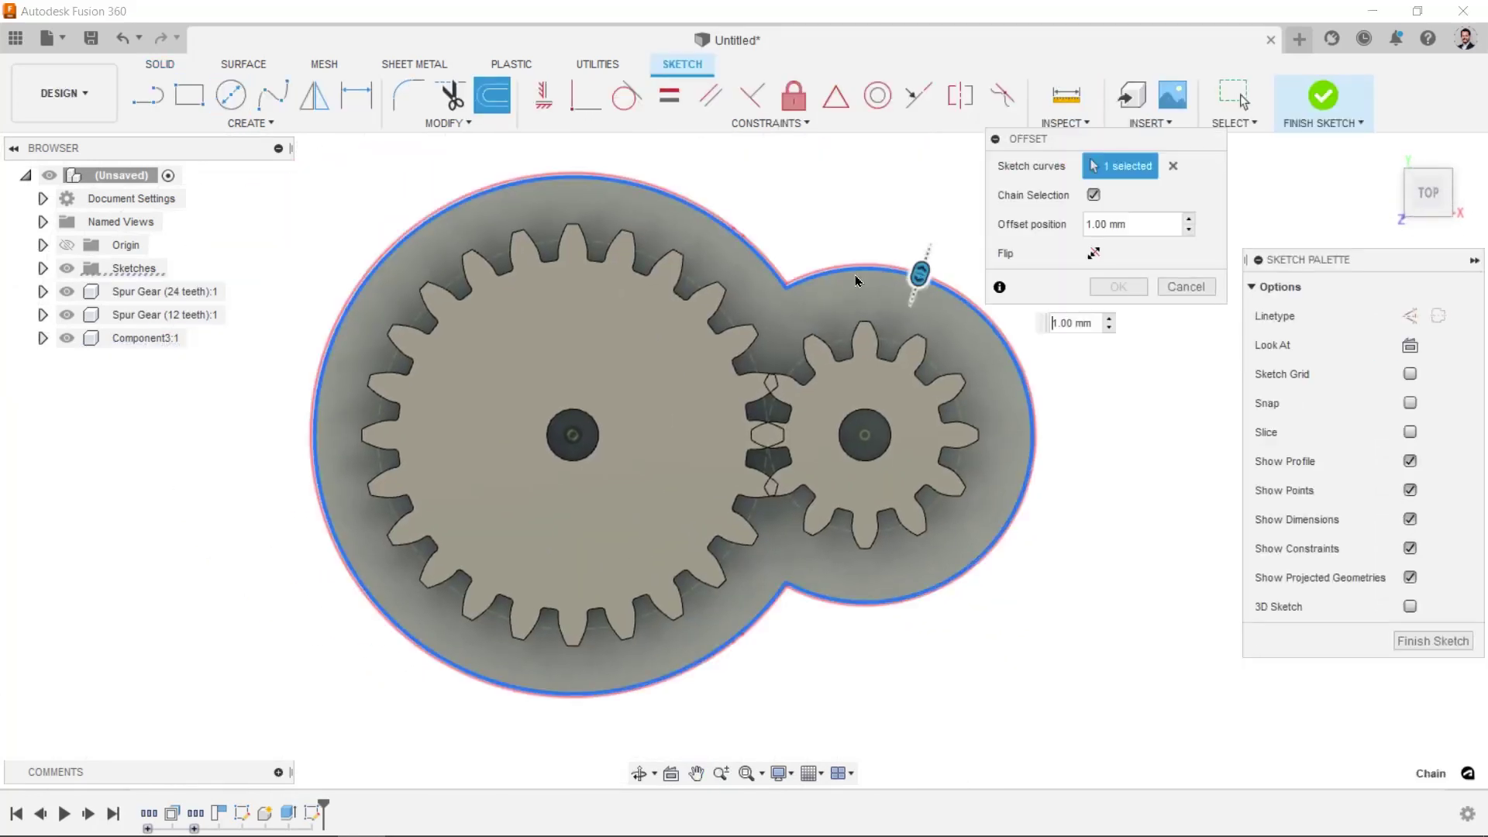
drag(921, 272, 913, 294)
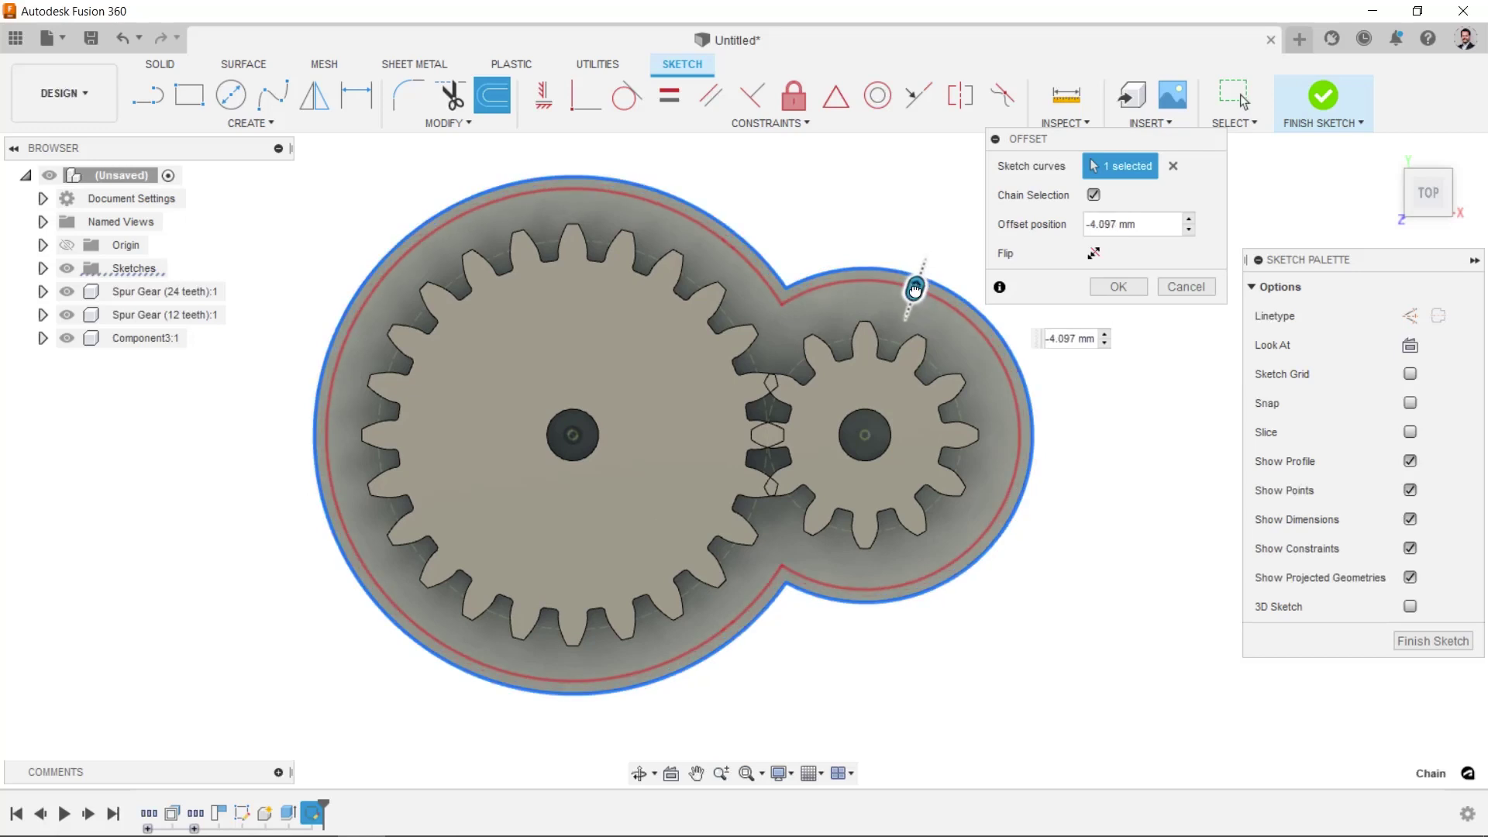
drag(912, 294, 915, 293)
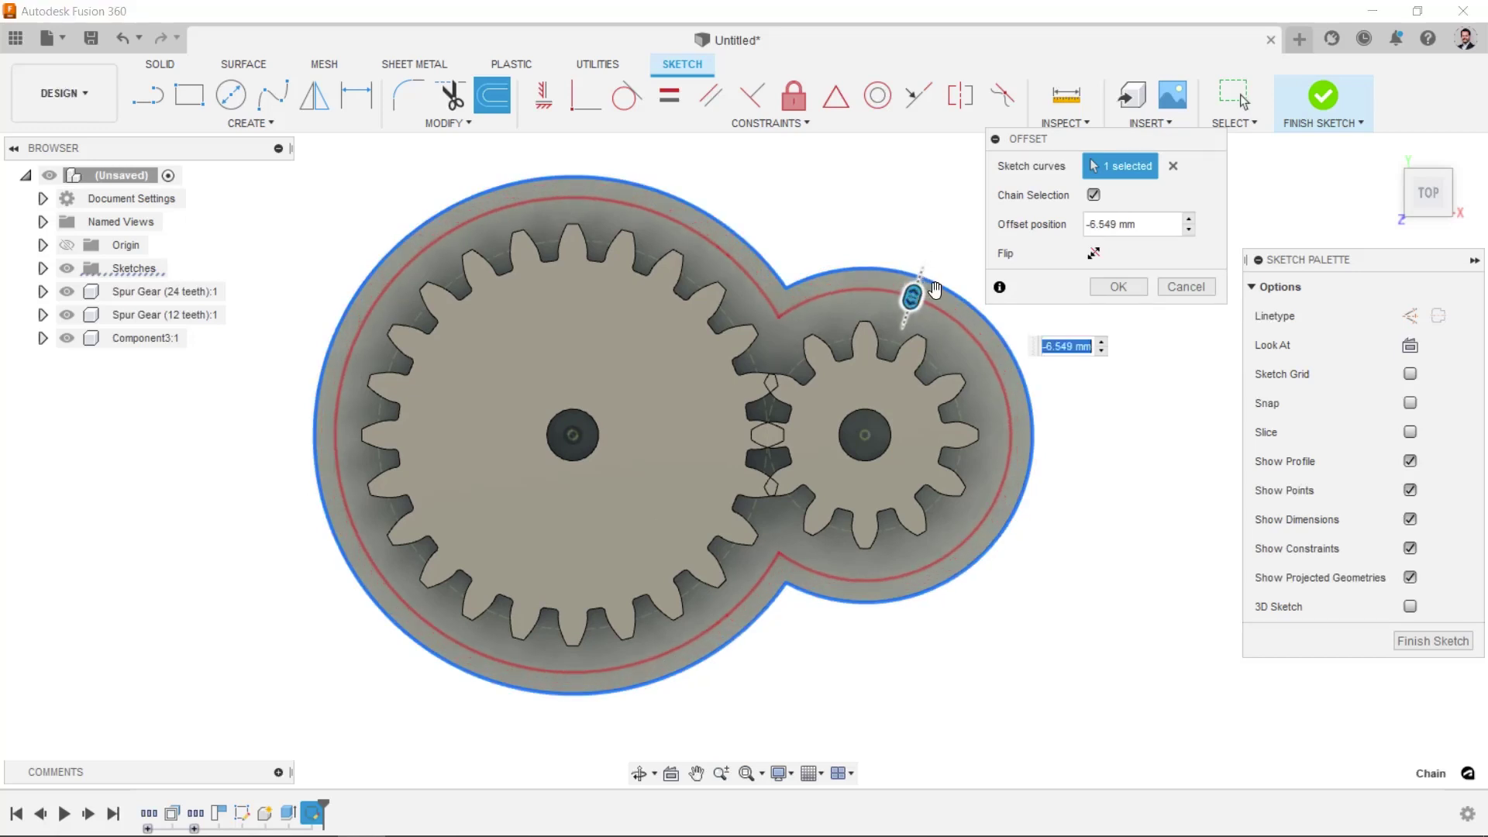
key(Return)
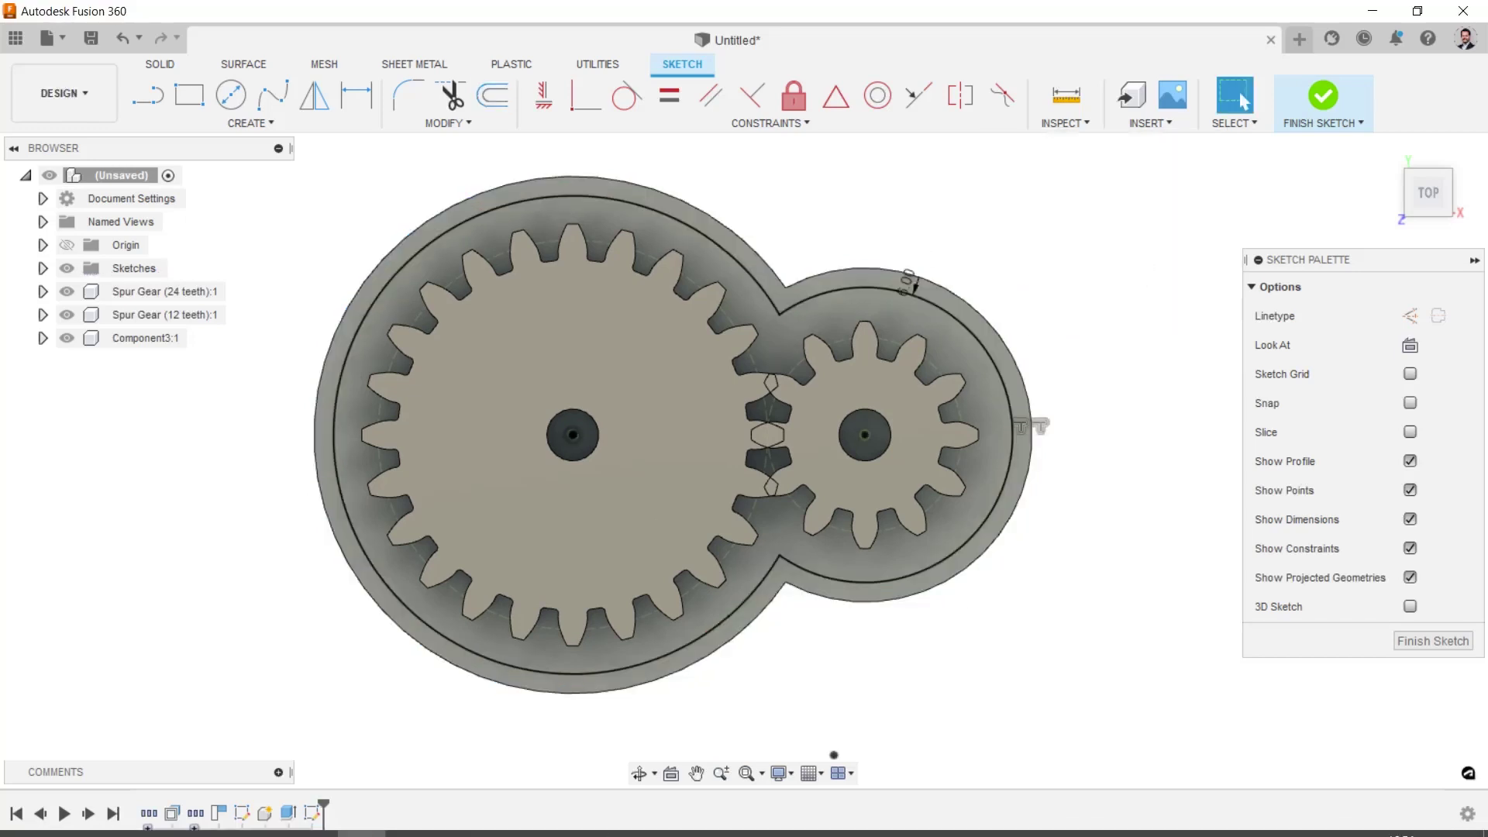
click(982, 326)
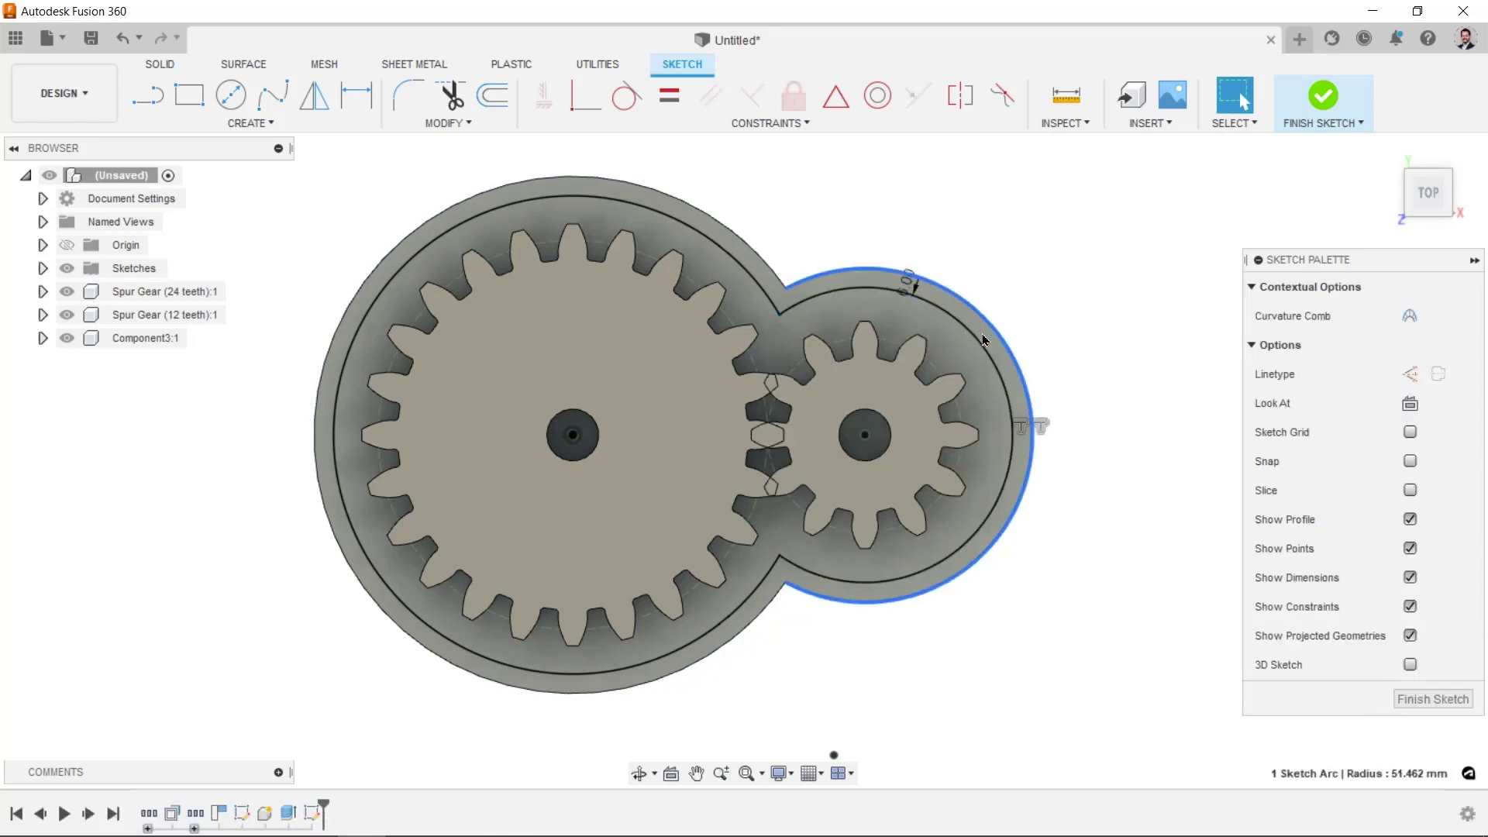
- Extrude the ring between both outlines up about 10.3 mm, joined to the base
click(986, 335)
key(e)
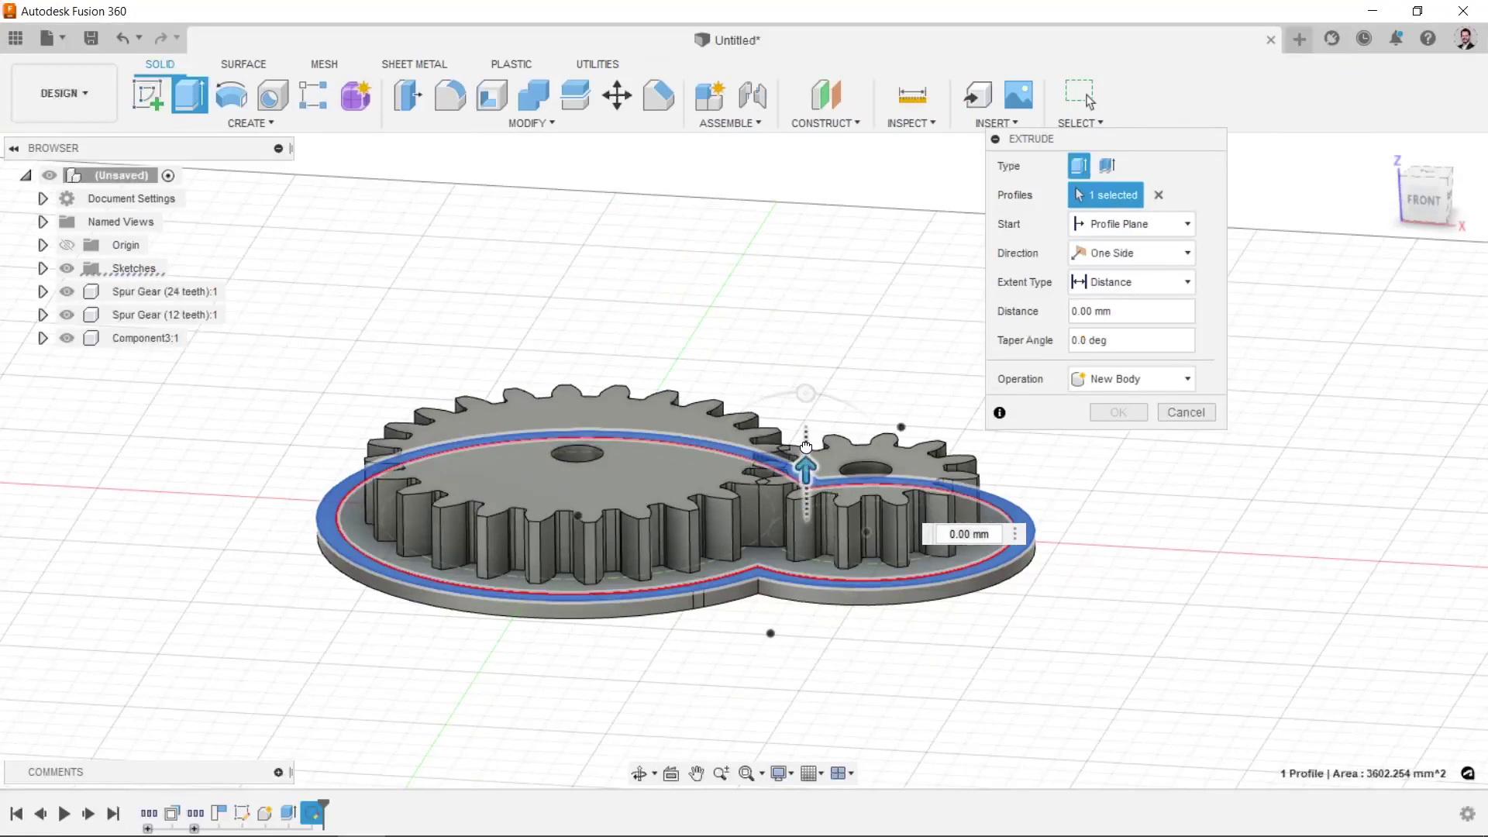
drag(804, 465, 806, 437)
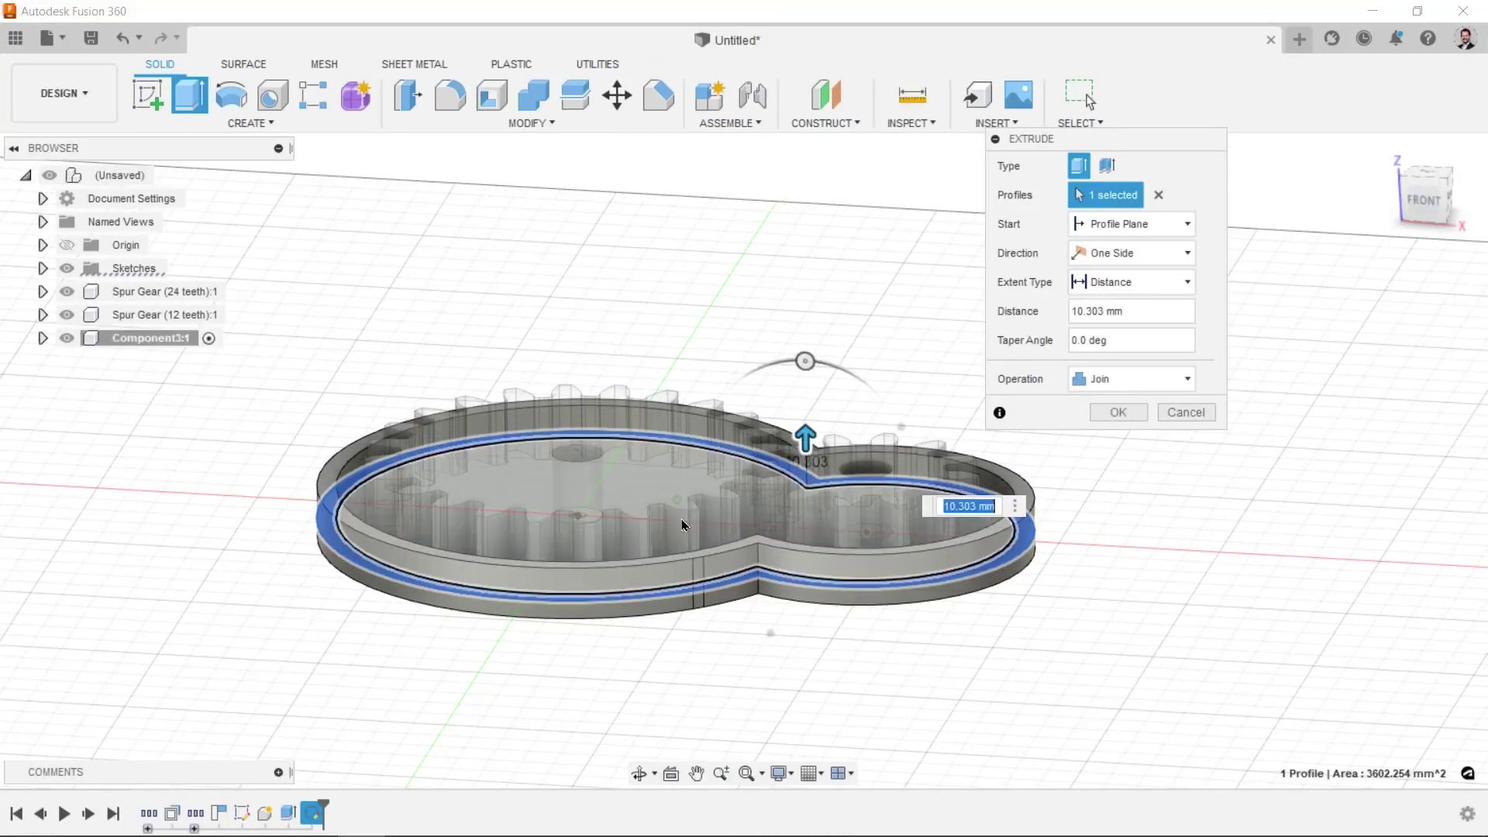
shift+middle_drag(724, 551, 836, 437)
scroll(755, 485, up, 3)
mouse_move(754, 485)
shift+middle_down()
mouse_move(755, 365)
mouse_move(1083, 279)
mouse_move(1106, 345)
mouse_move(1129, 342)
mouse_move(1100, 335)
mouse_move(1099, 355)
shift+middle_up()
key(Return)
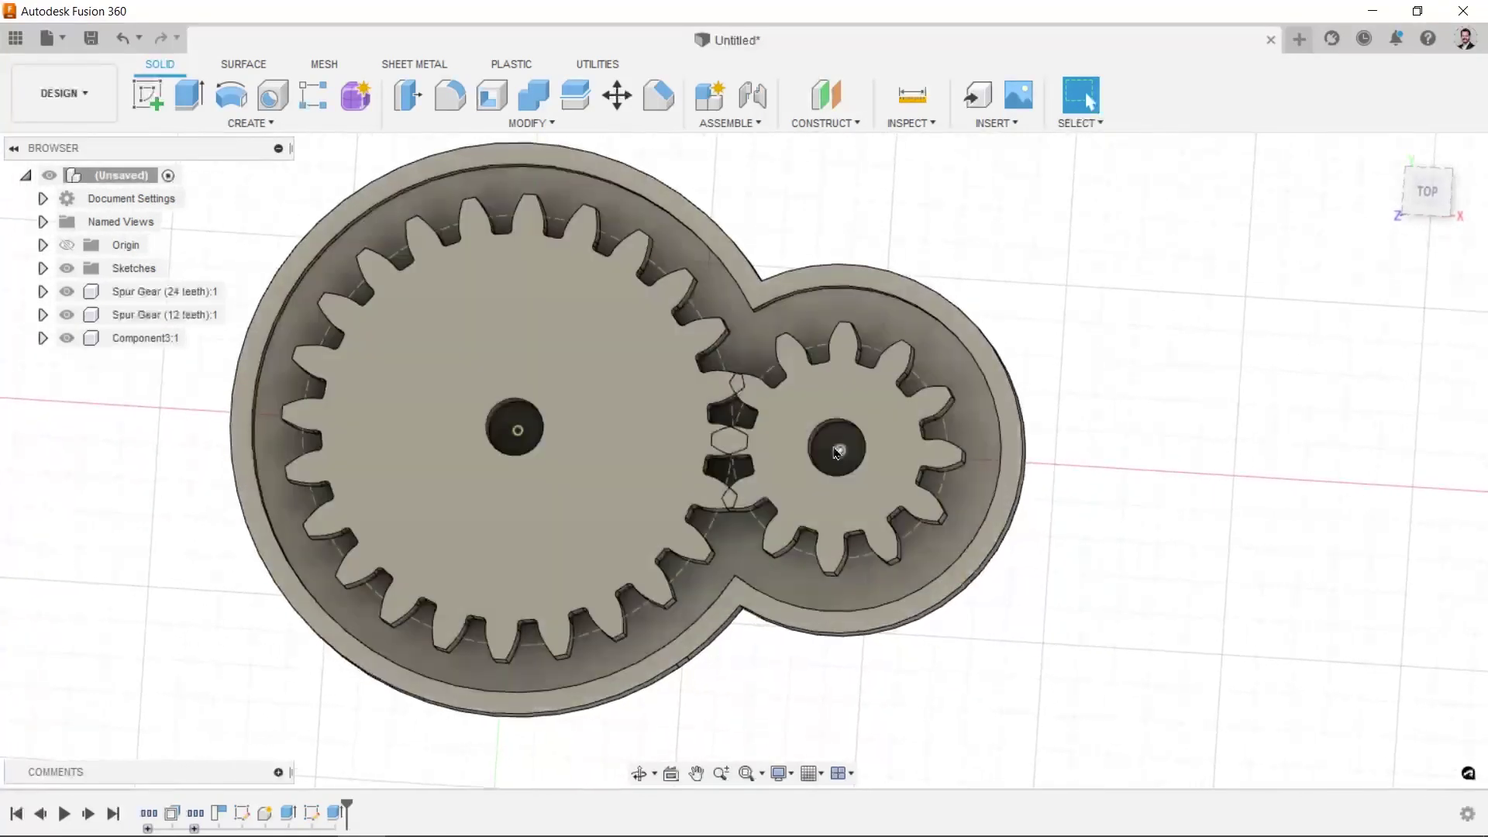
- Start a sketch on the rim's top face with a circle centred on the large gear's hub
click(988, 348)
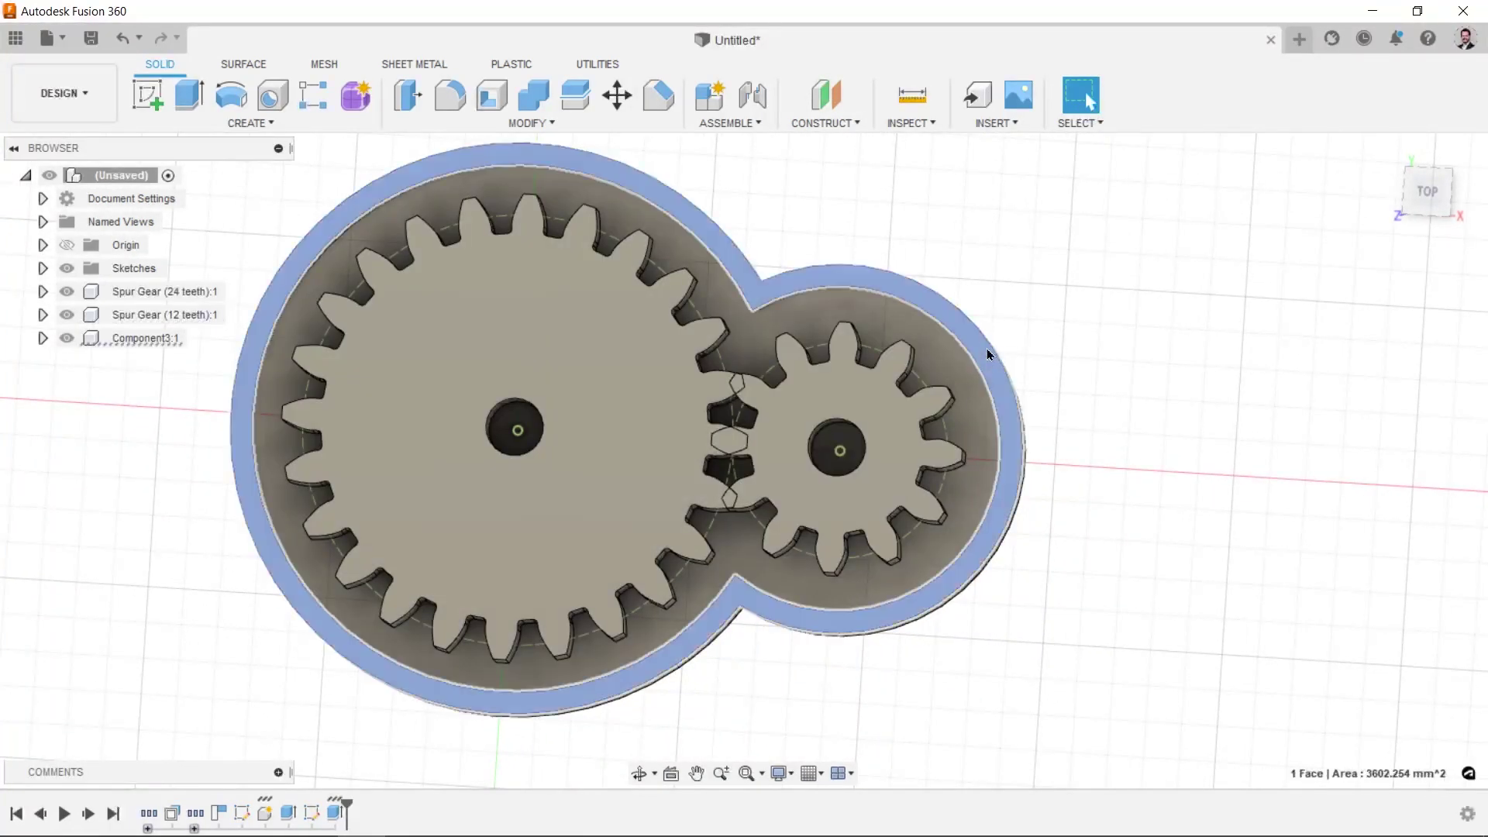
key(c)
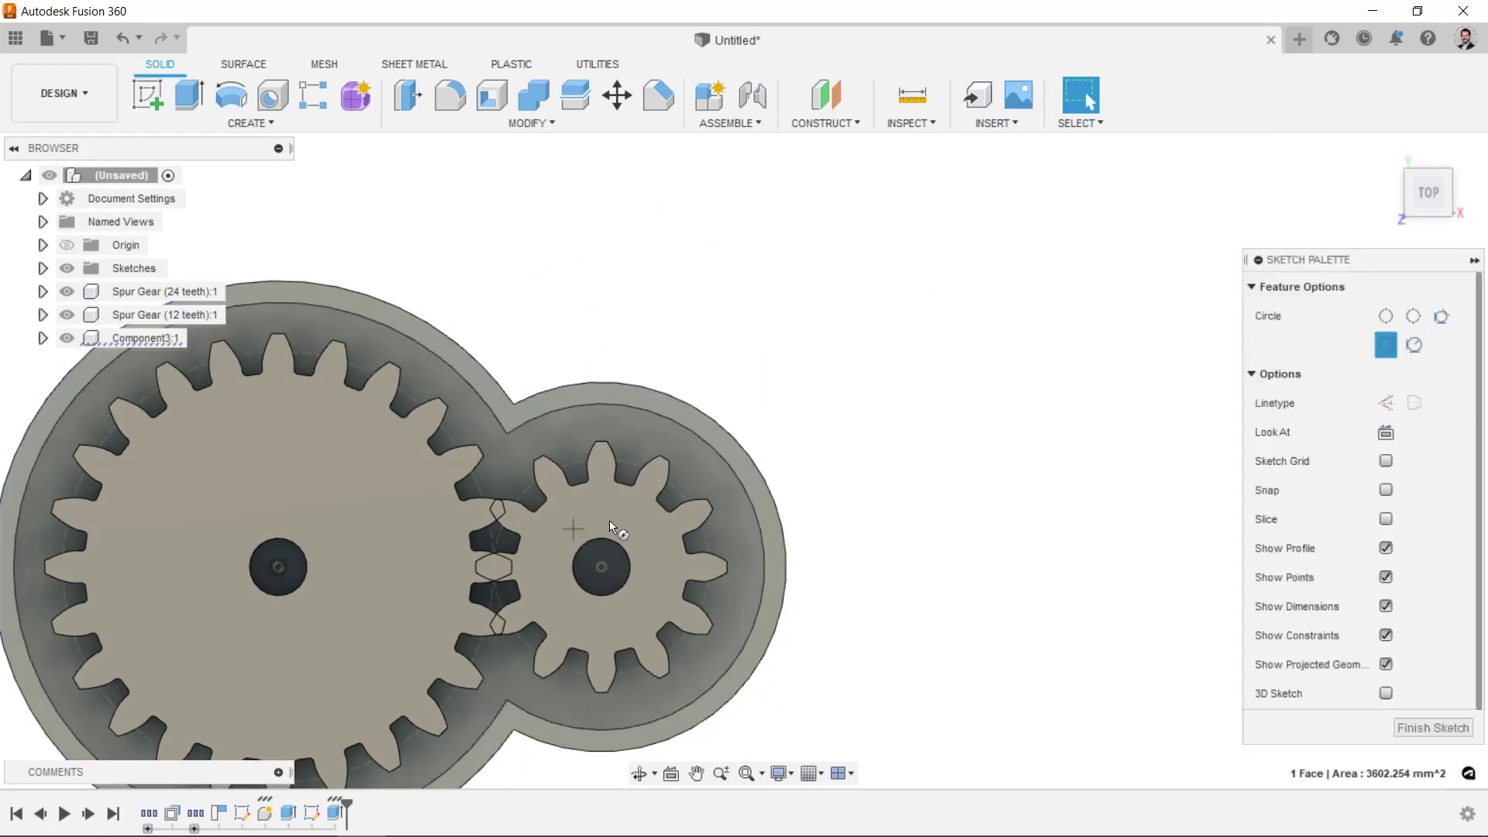
click(437, 457)
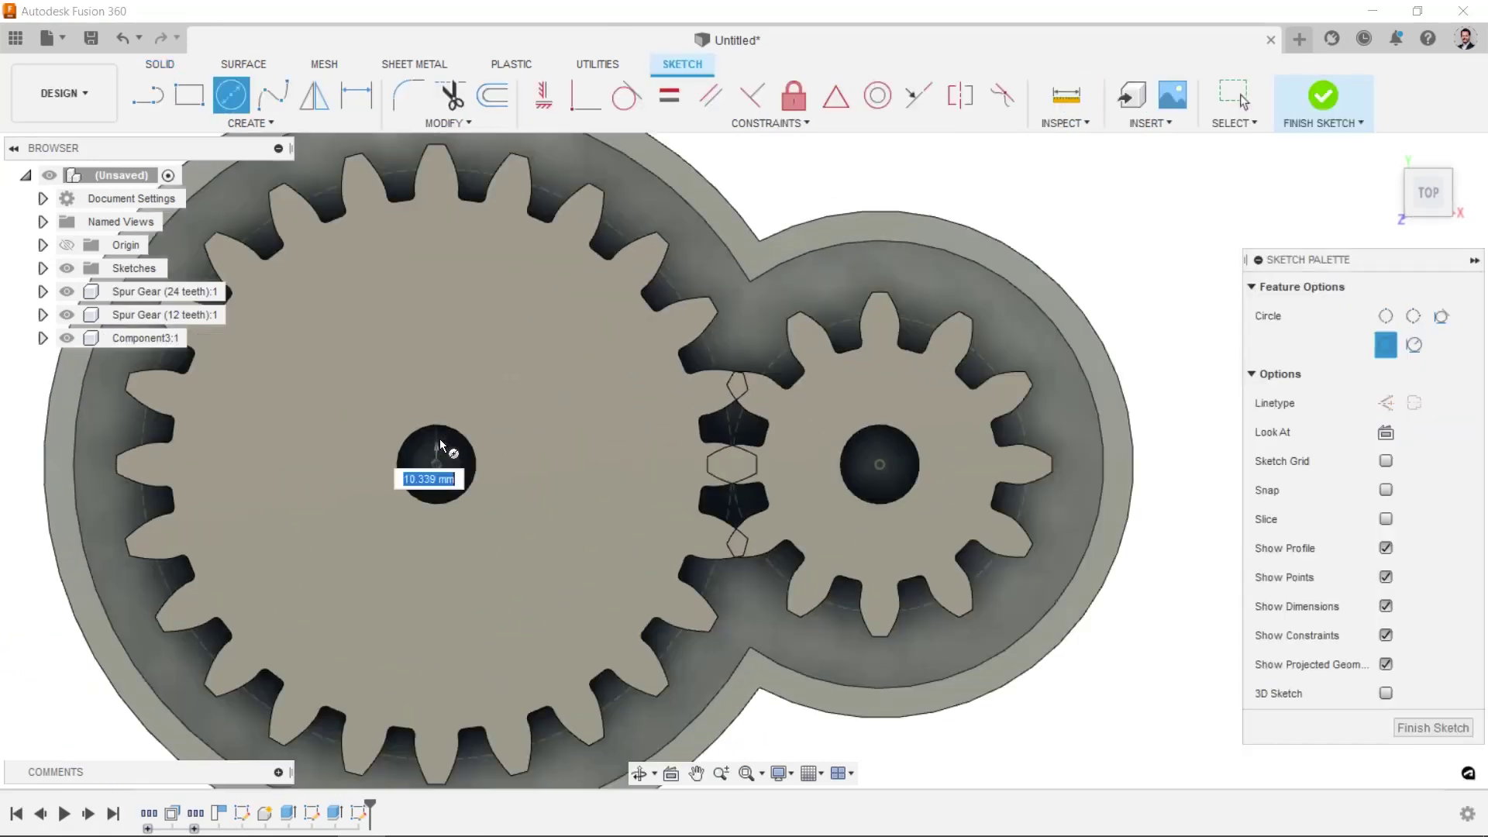
scroll(439, 439, up, 5)
middle_drag(454, 399, 543, 324)
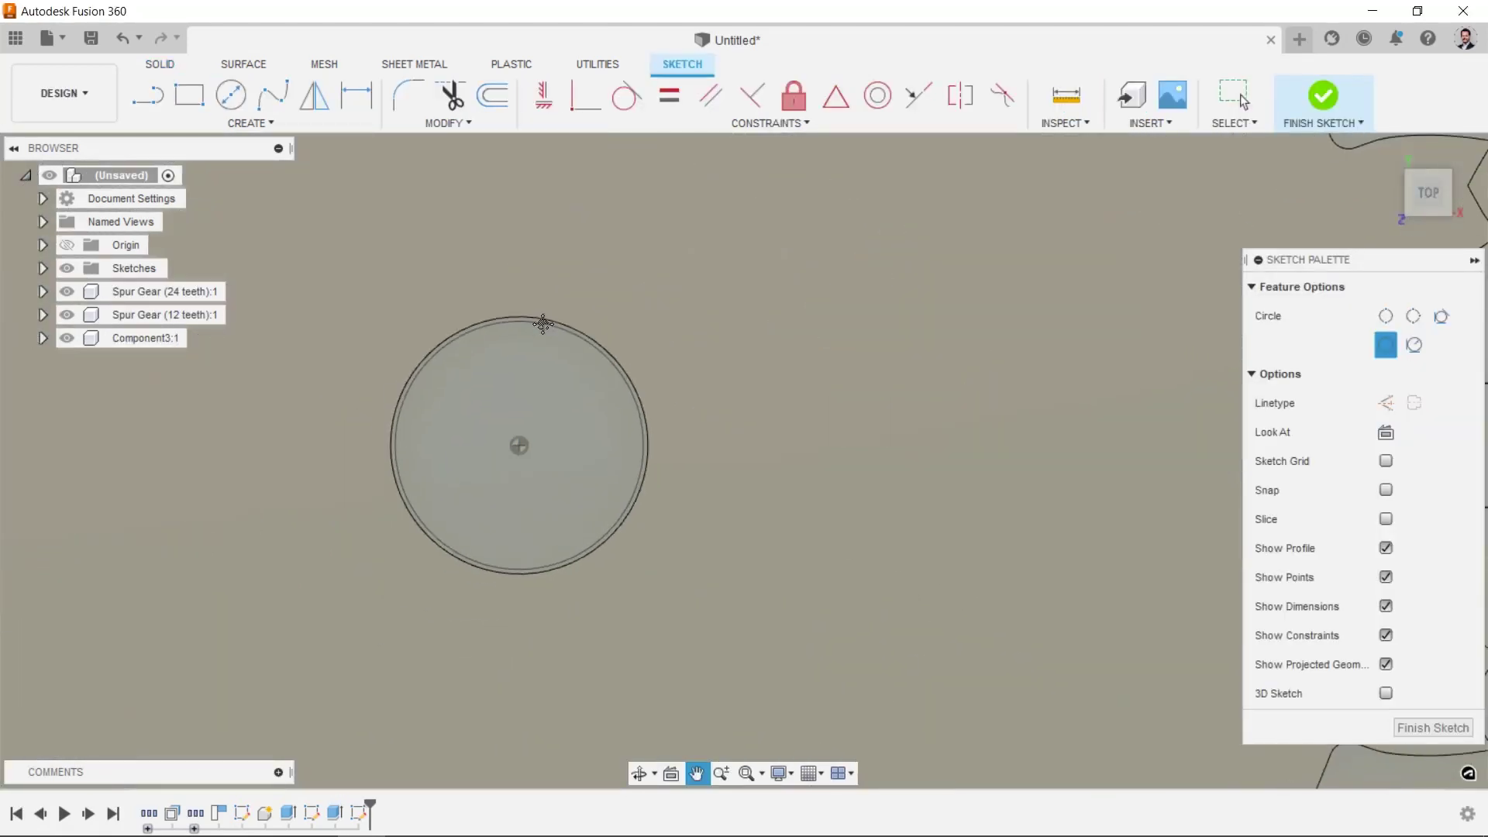
scroll(543, 323, up, 2)
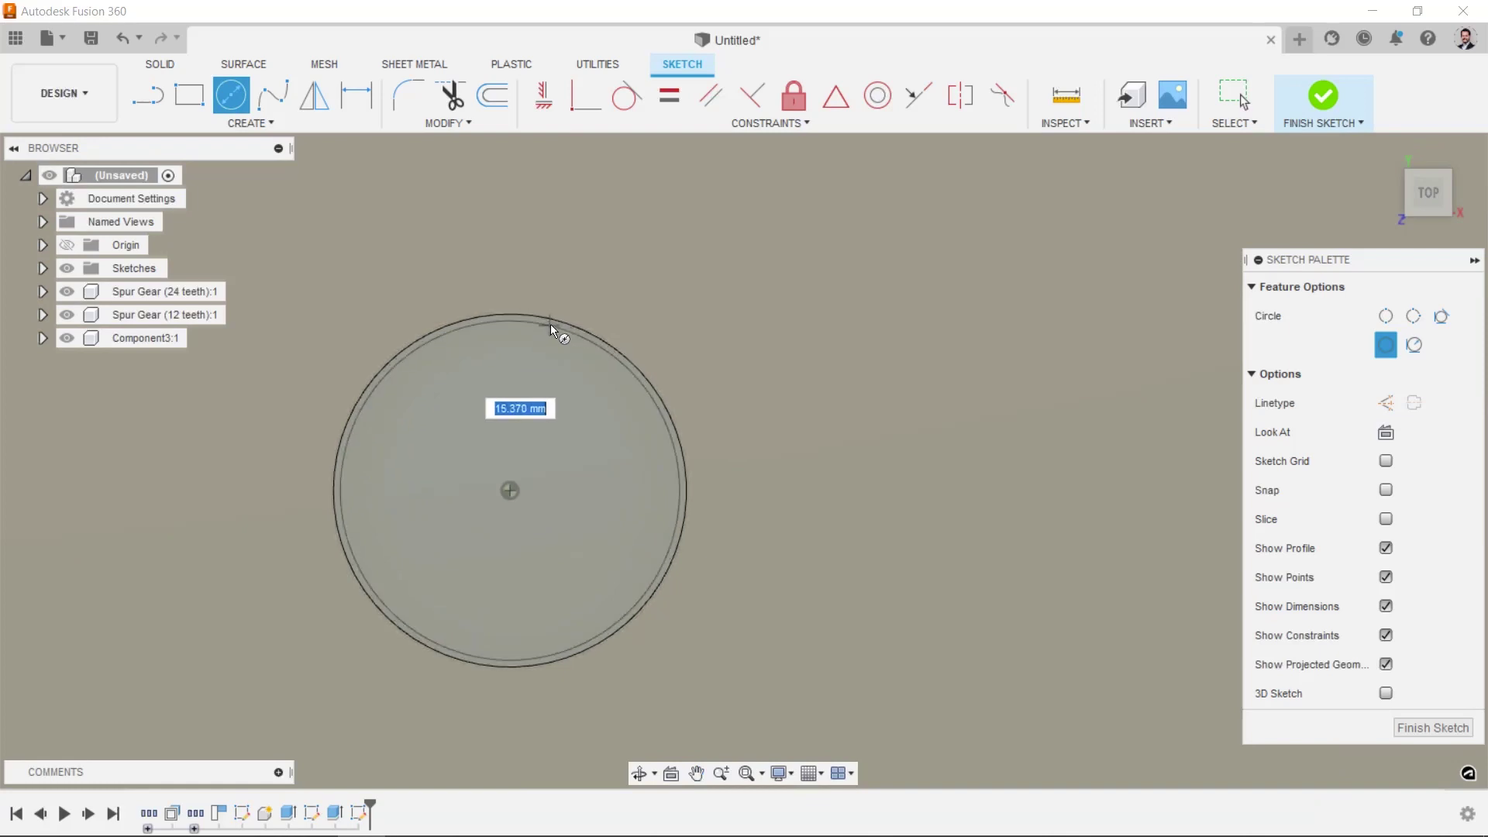
- Set the hub circle's diameter to 15.5 mm and select its profile
click(554, 318)
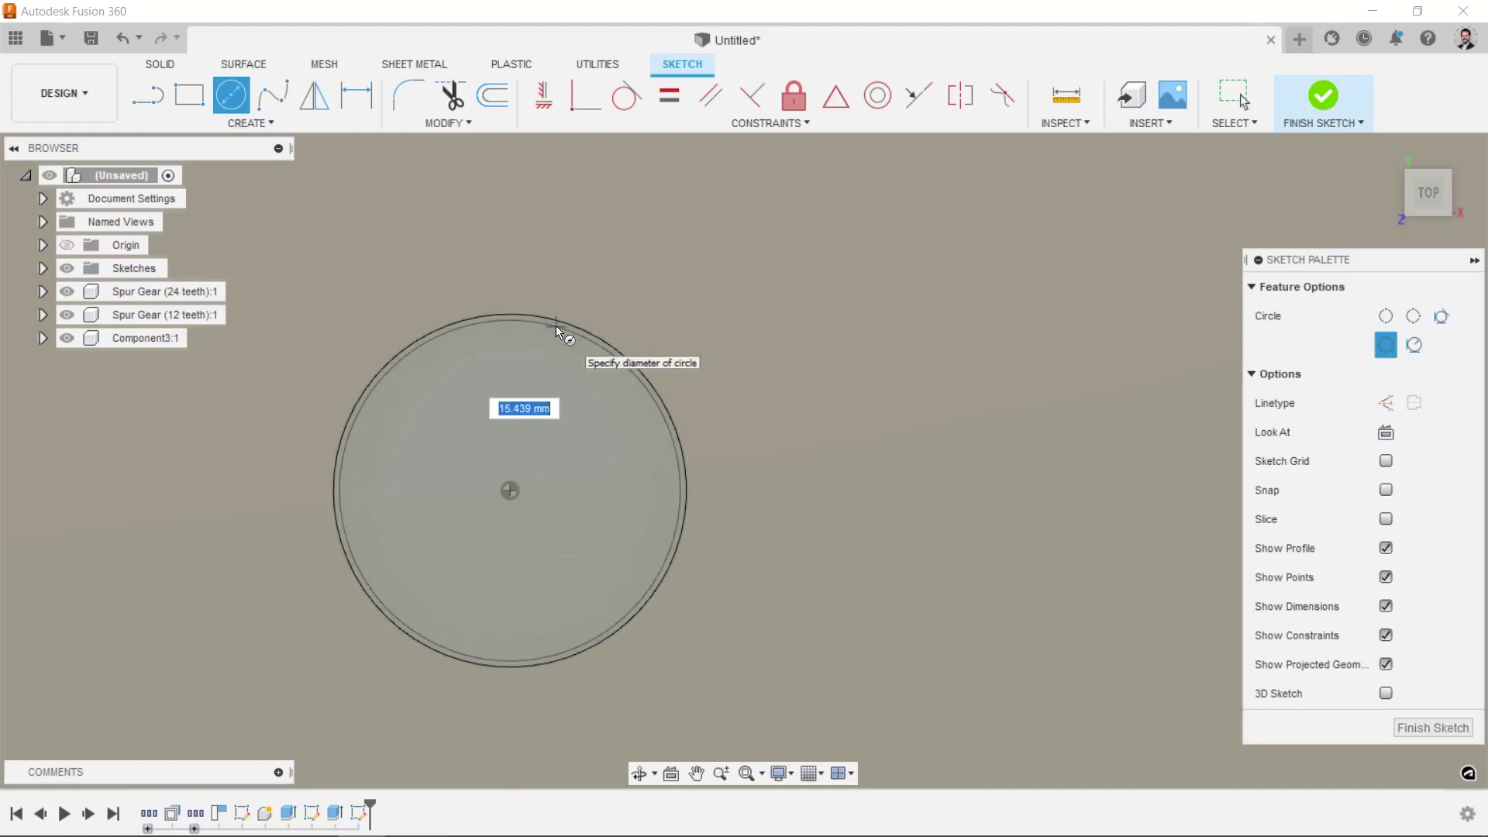
text(15,5)
key(Return)
click(583, 423)
scroll(615, 442, down, 3)
scroll(399, 422, down, 3)
scroll(994, 419, up, 3)
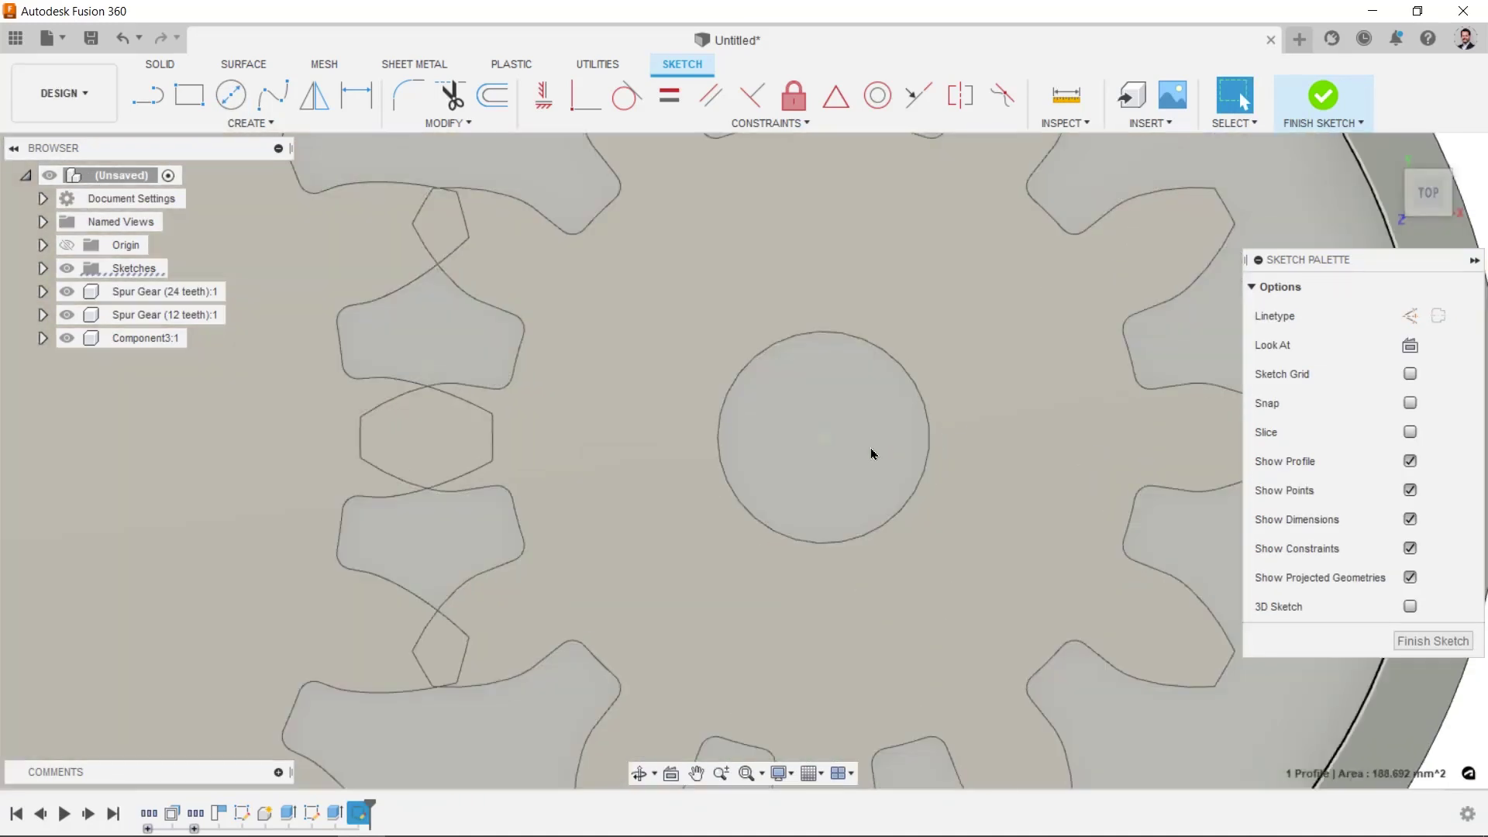
- Project the hub circle and draw a 15 mm circle centred on the small gear's hub
key(p)
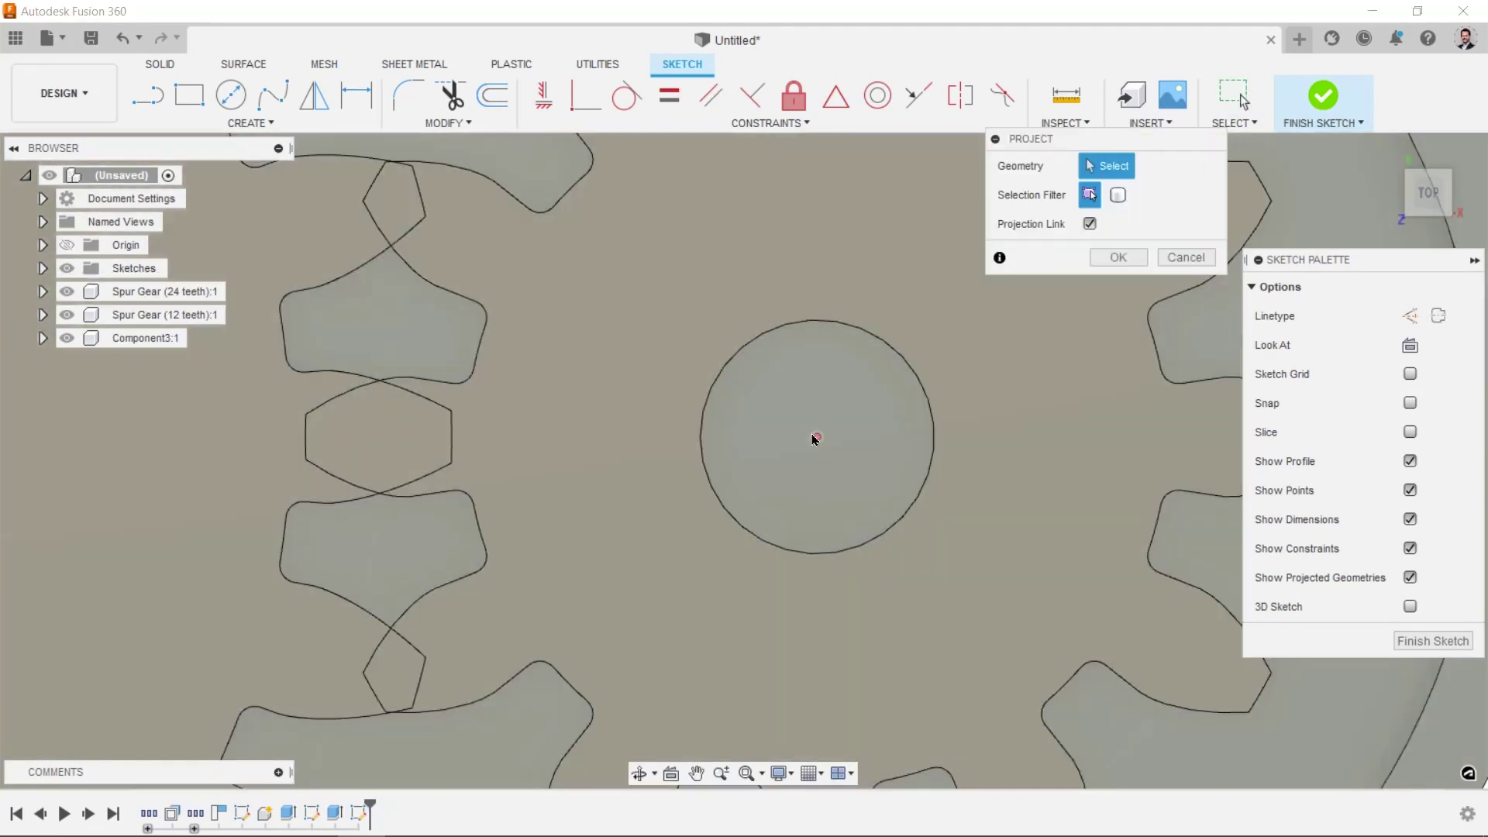
click(819, 443)
click(1118, 258)
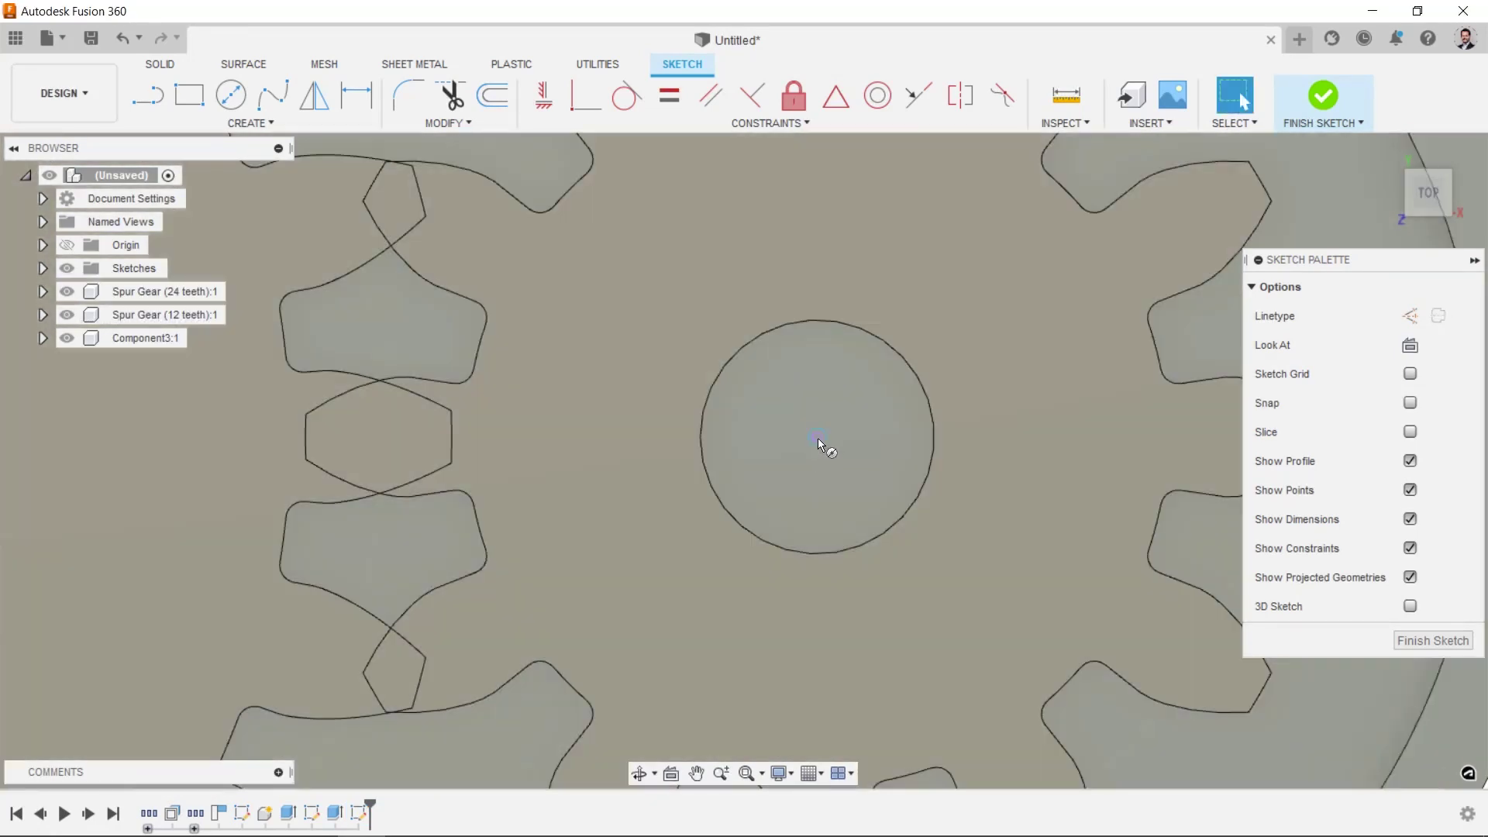
key(c)
click(817, 437)
text(15)
key(Return)
key(Escape)
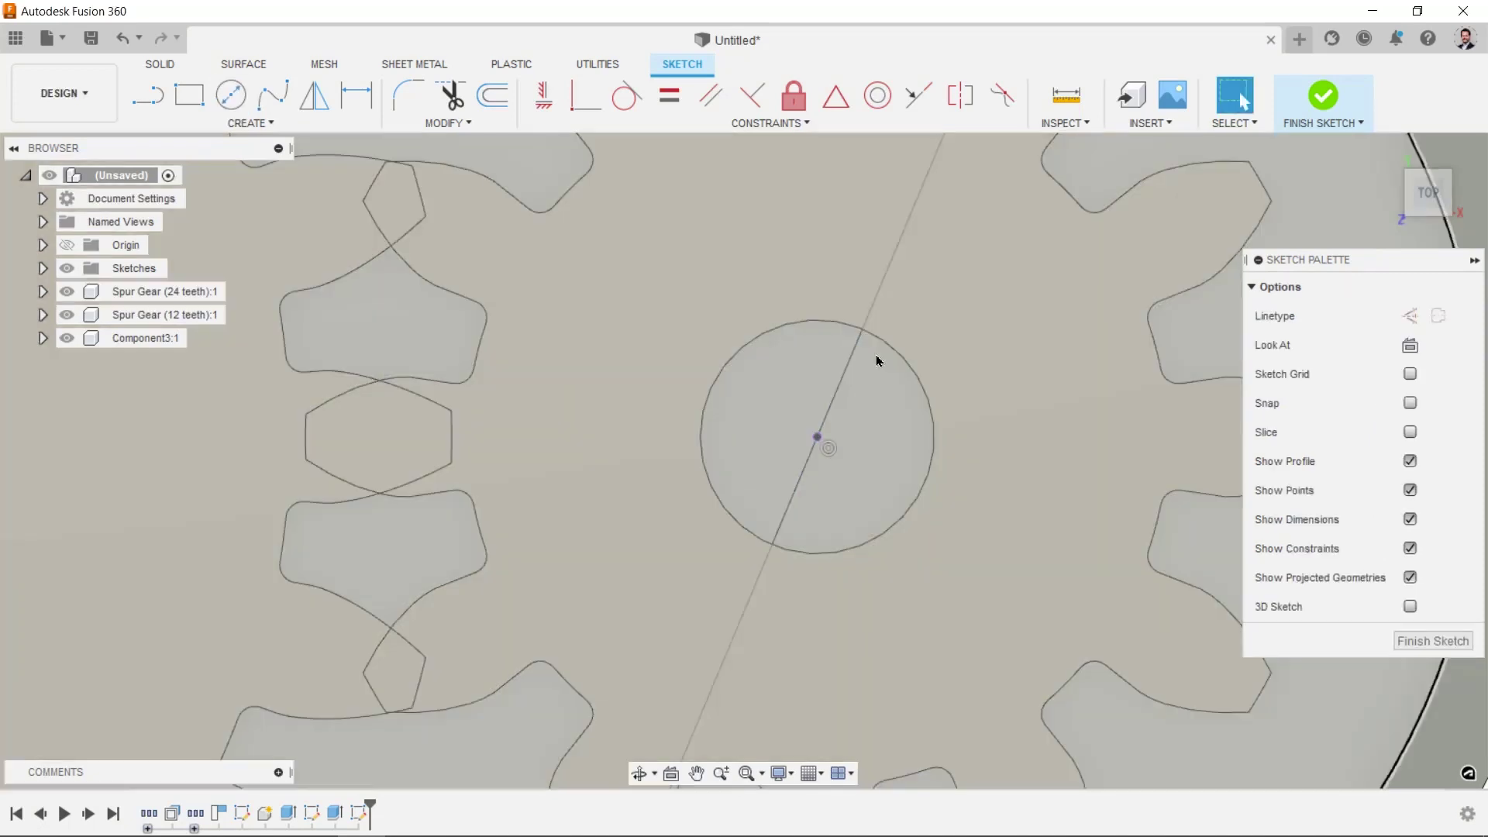
- Select the hub circle profiles and start an extrude
scroll(852, 364, down, 2)
scroll(852, 377, down, 5)
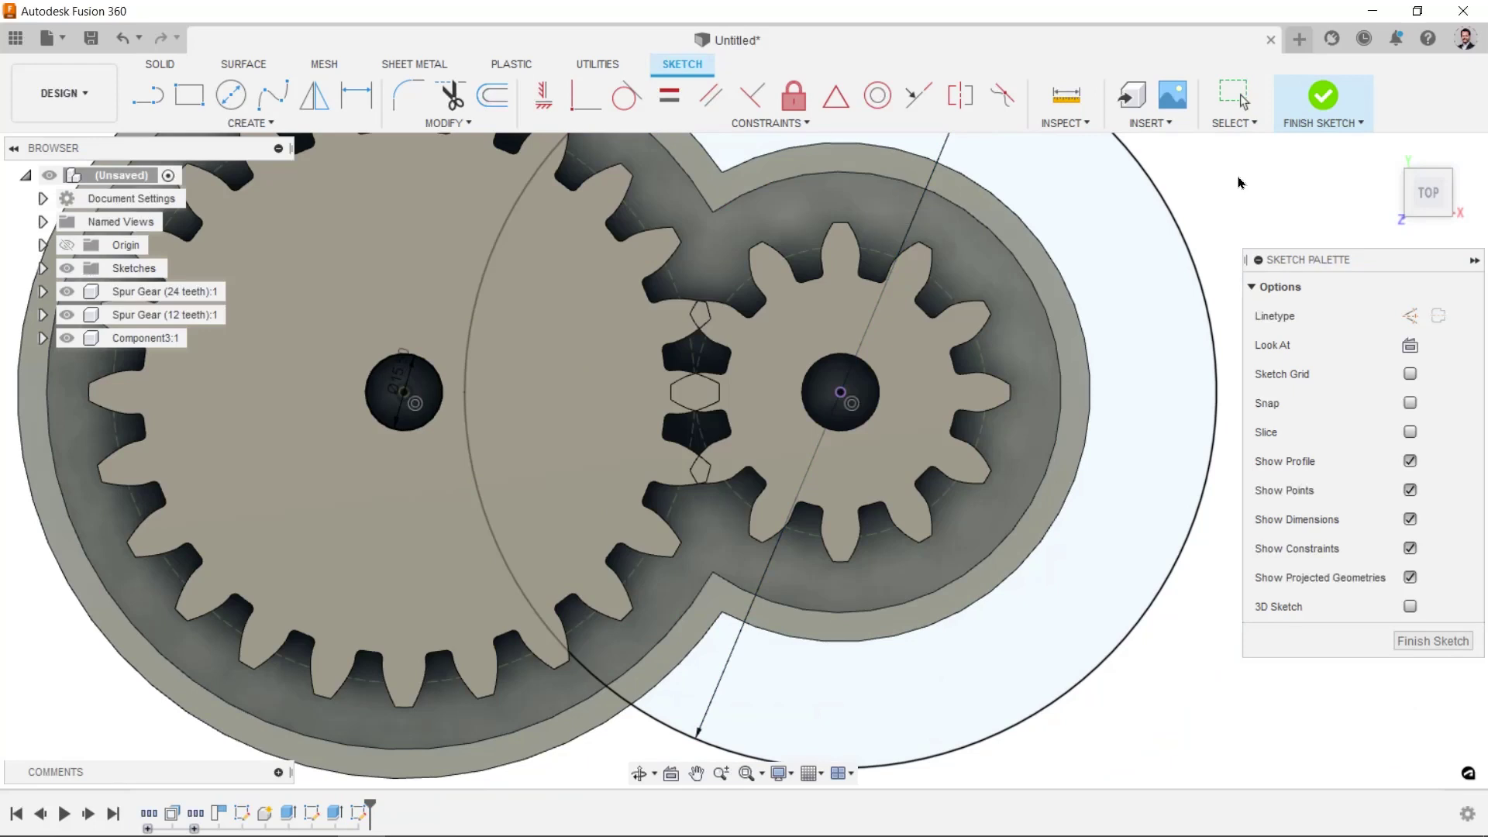
key(Escape)
click(420, 378)
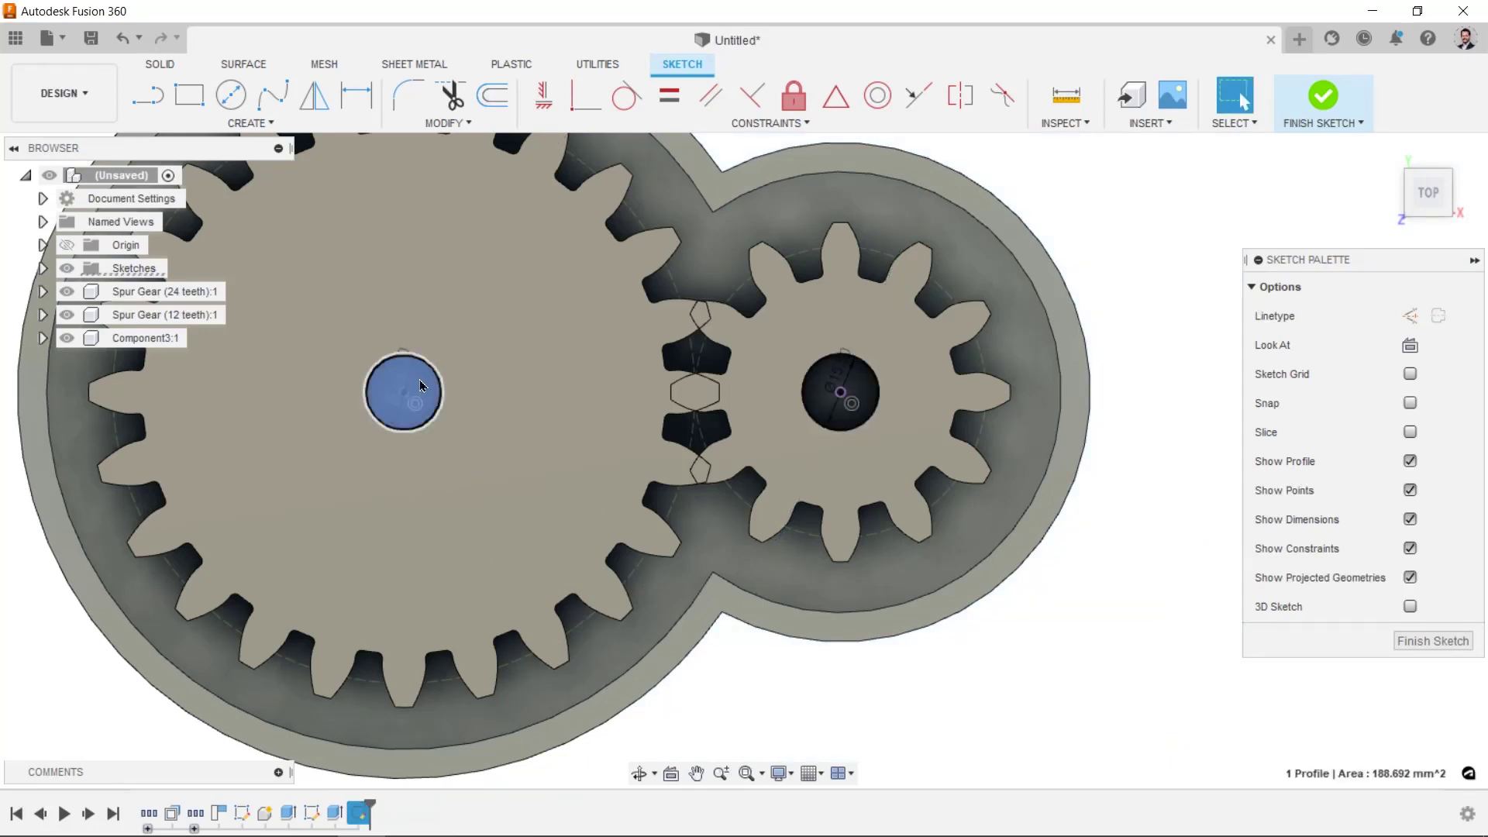
key(e)
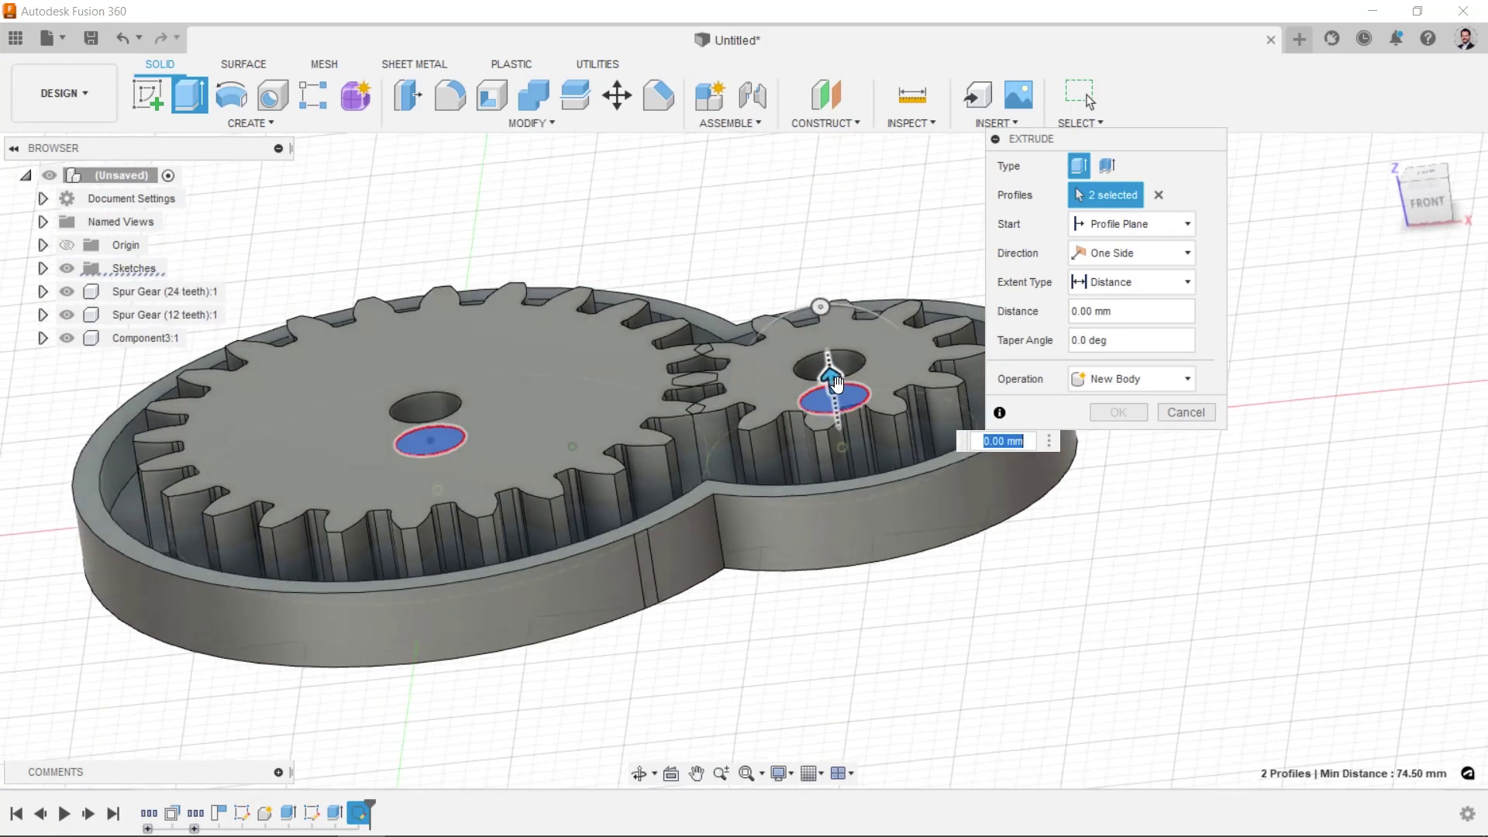
- Hide both spur gears and switch the hub extrusion to Join, using only the hub circles
shift+middle_drag(835, 382, 66, 296)
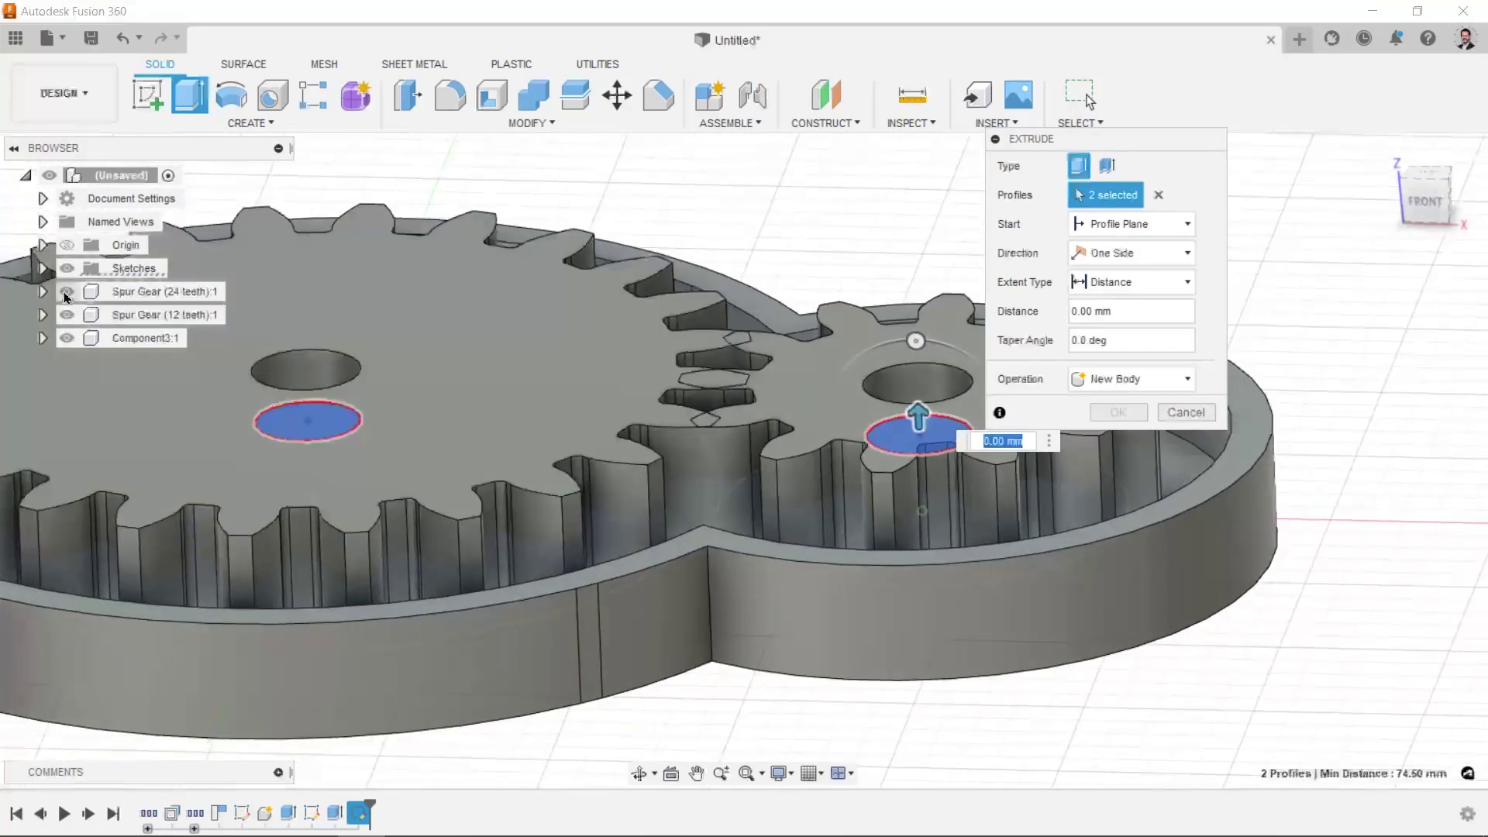
click(66, 292)
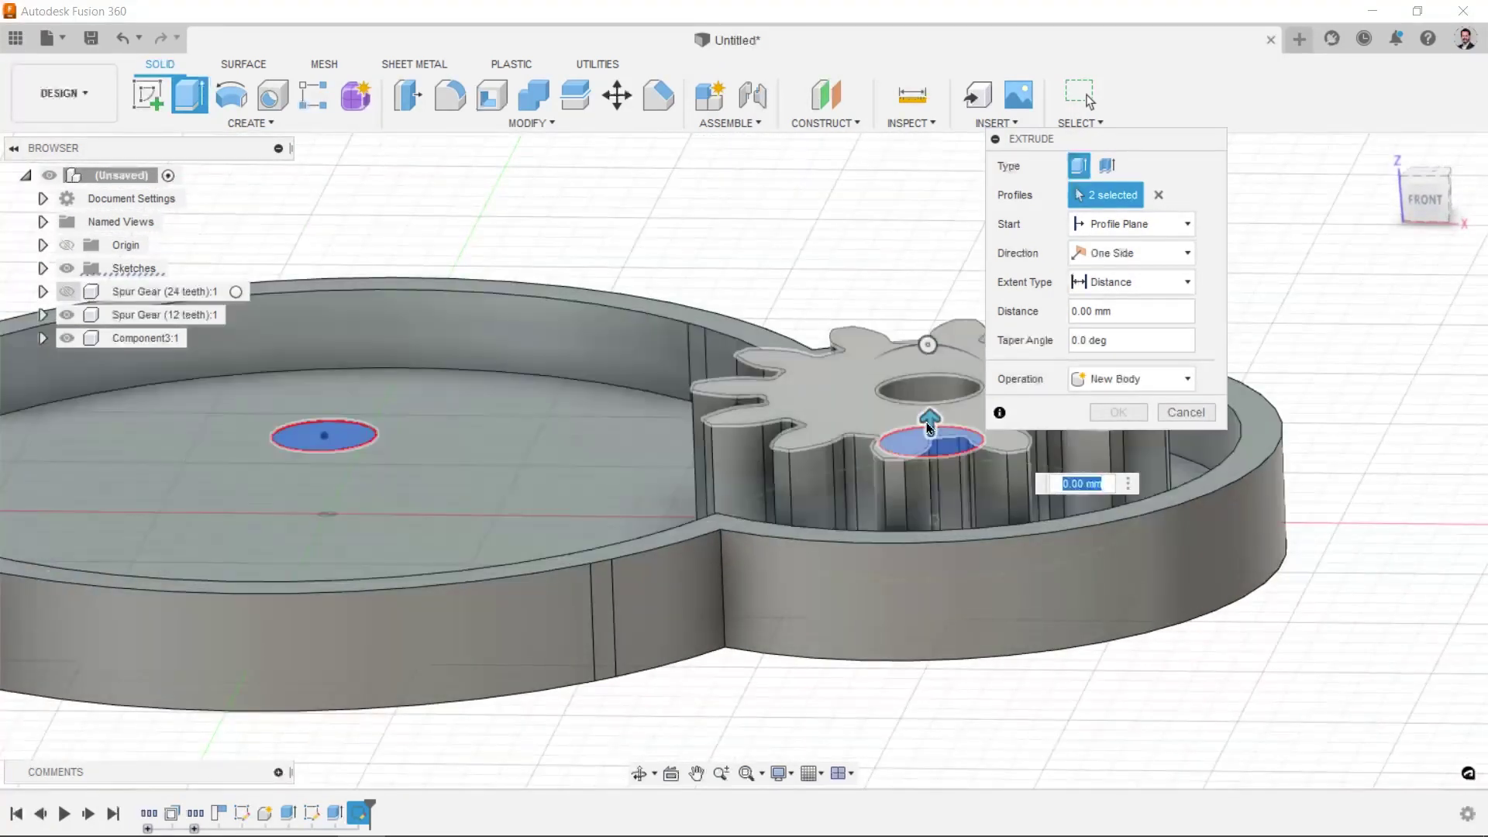
drag(929, 426, 933, 479)
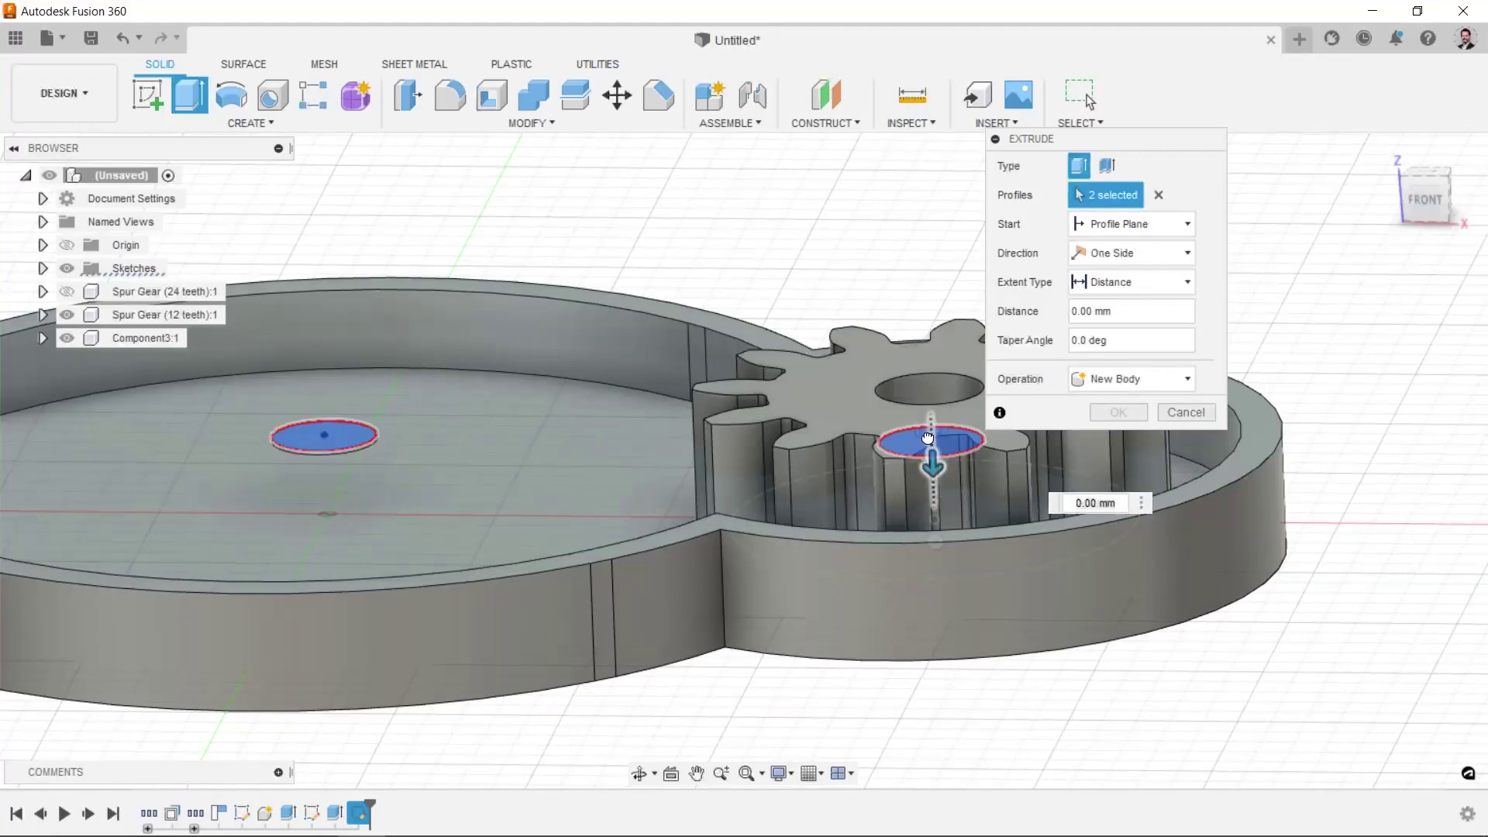
click(402, 518)
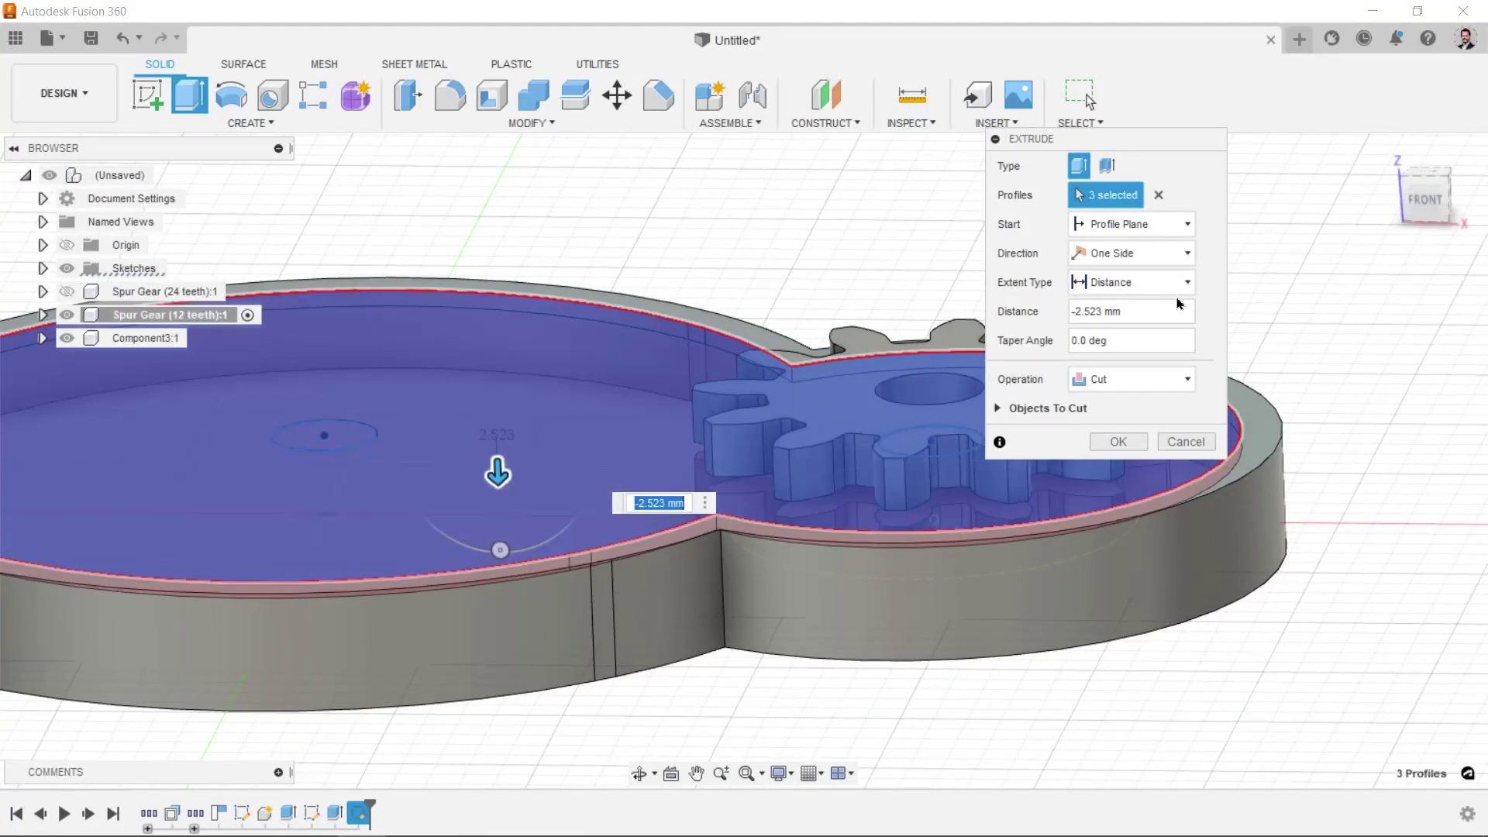
click(1105, 387)
click(1108, 396)
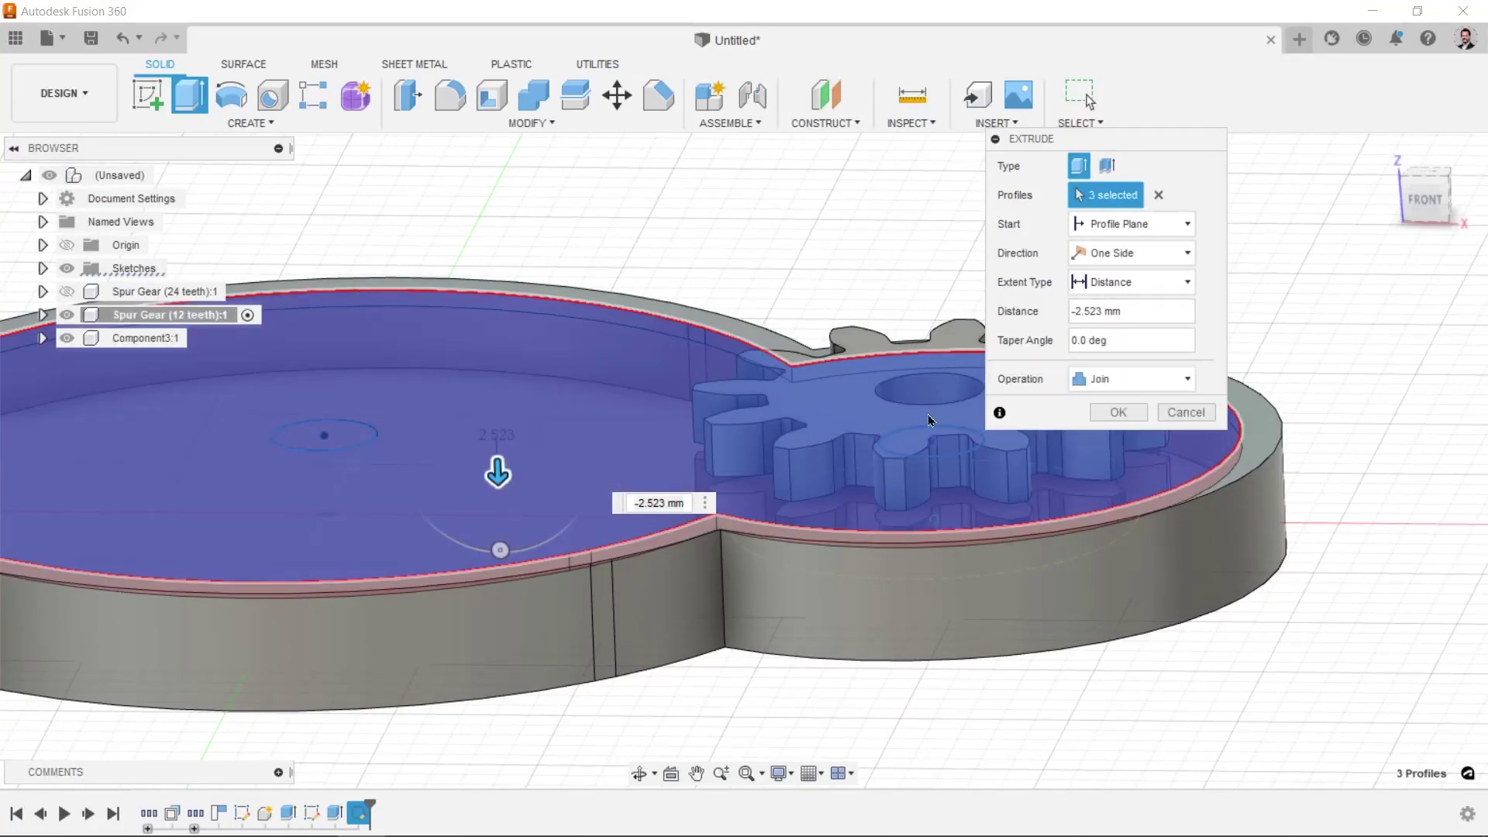
shift+middle_drag(500, 449, 106, 346)
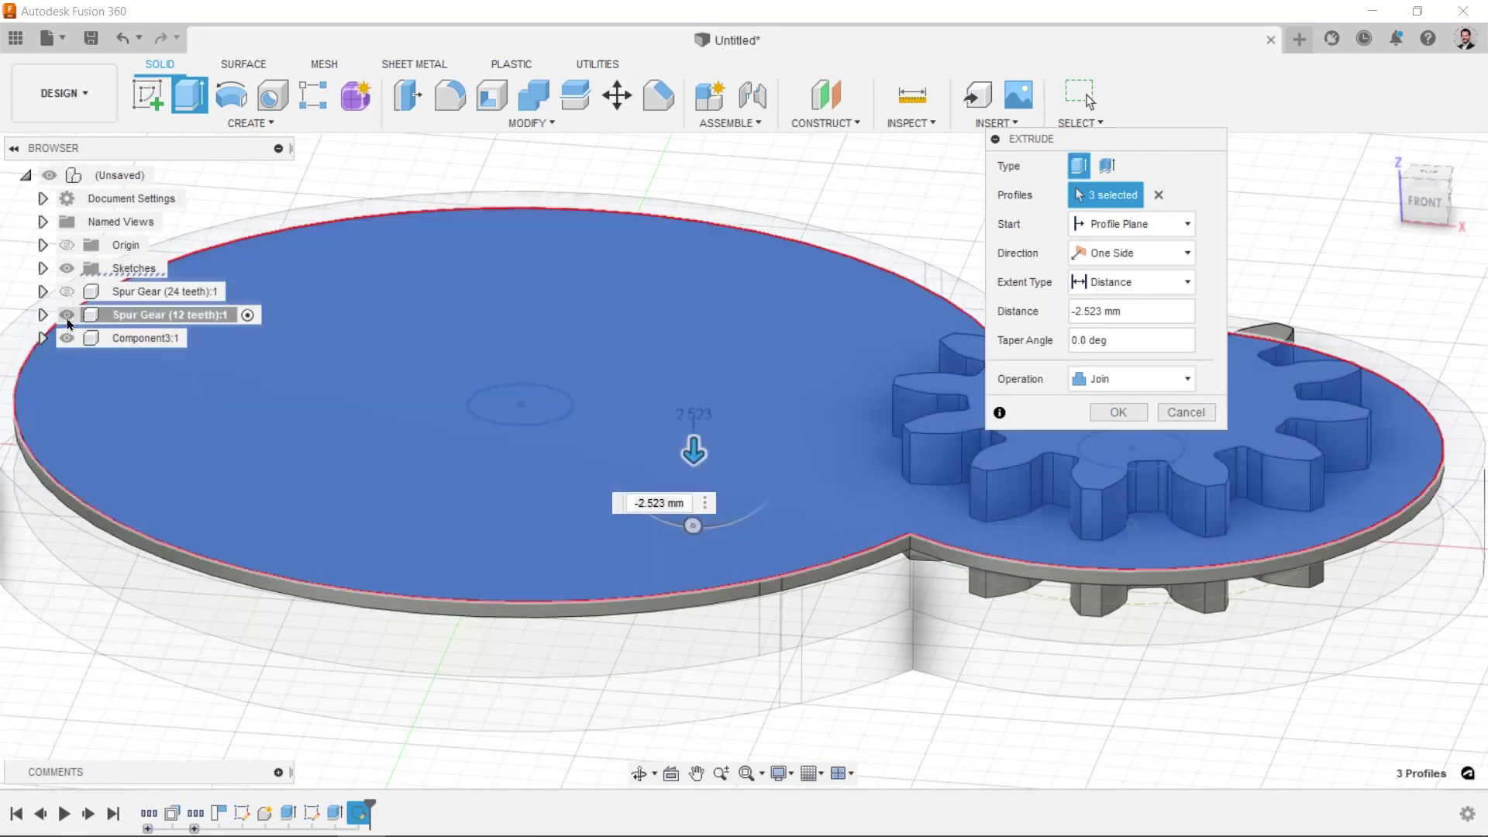
click(67, 315)
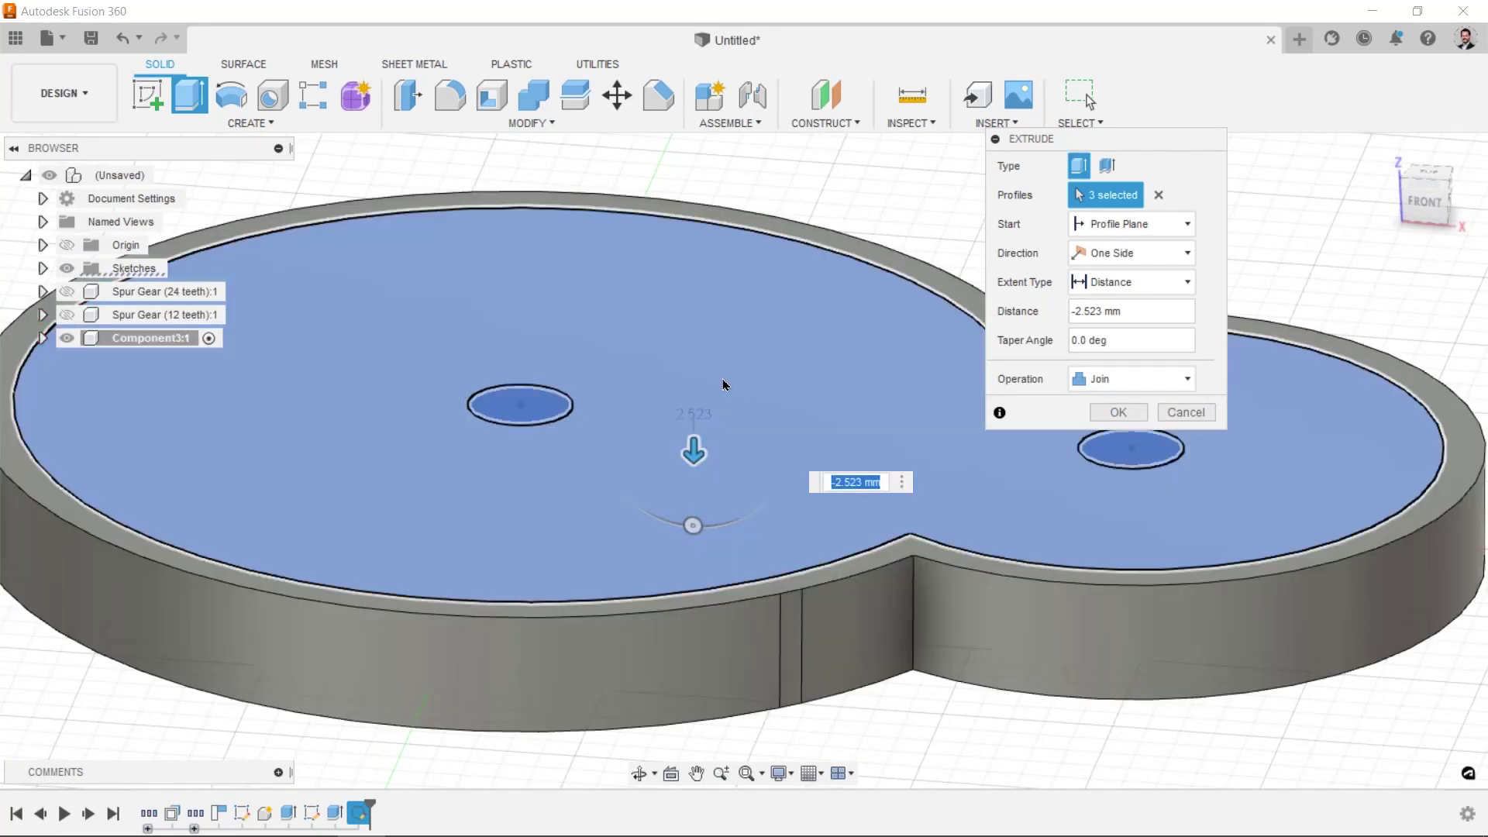
scroll(725, 419, down, 3)
click(729, 453)
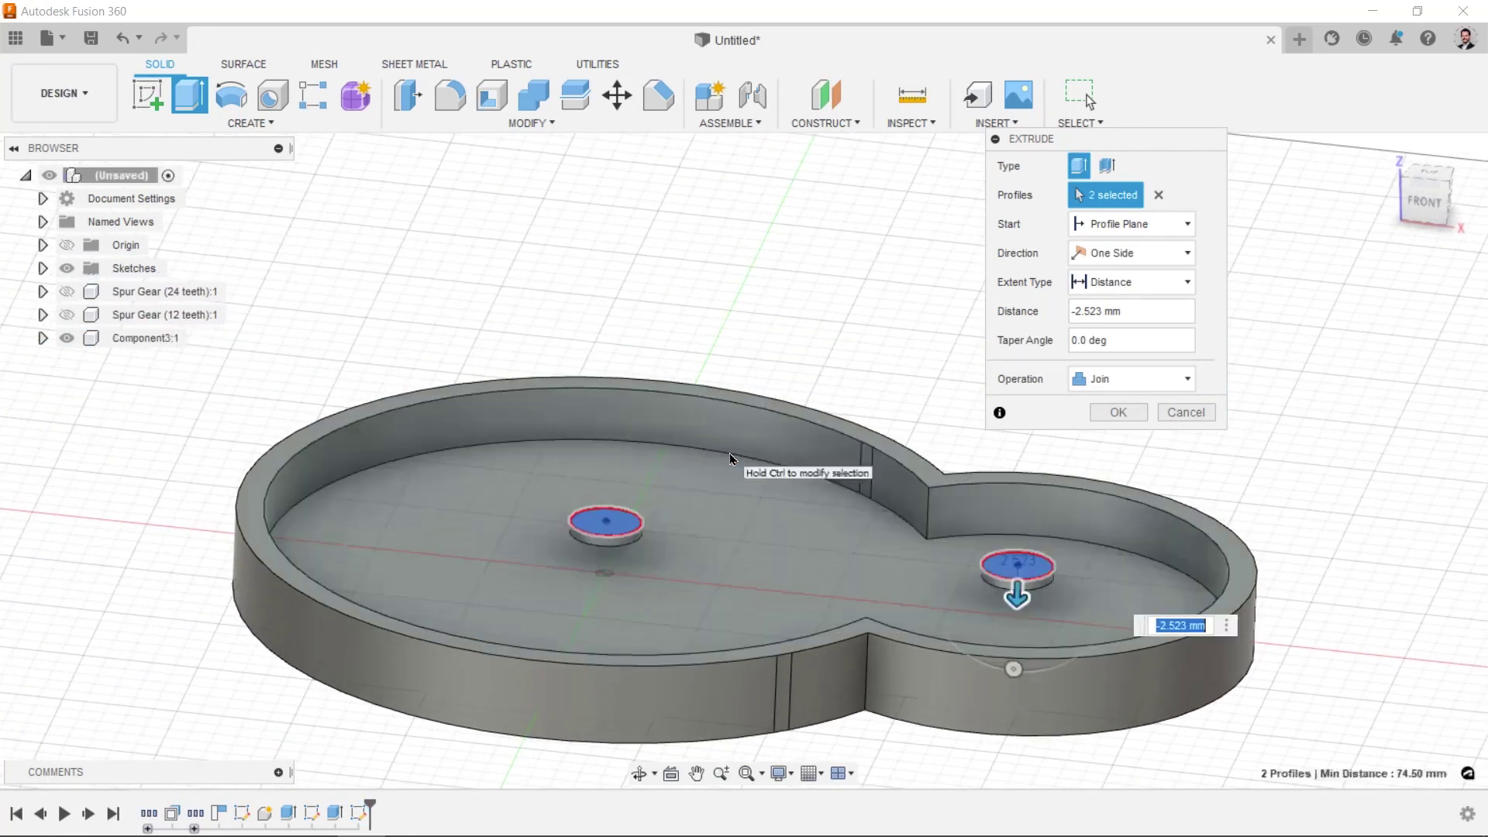
scroll(729, 452, up, 2)
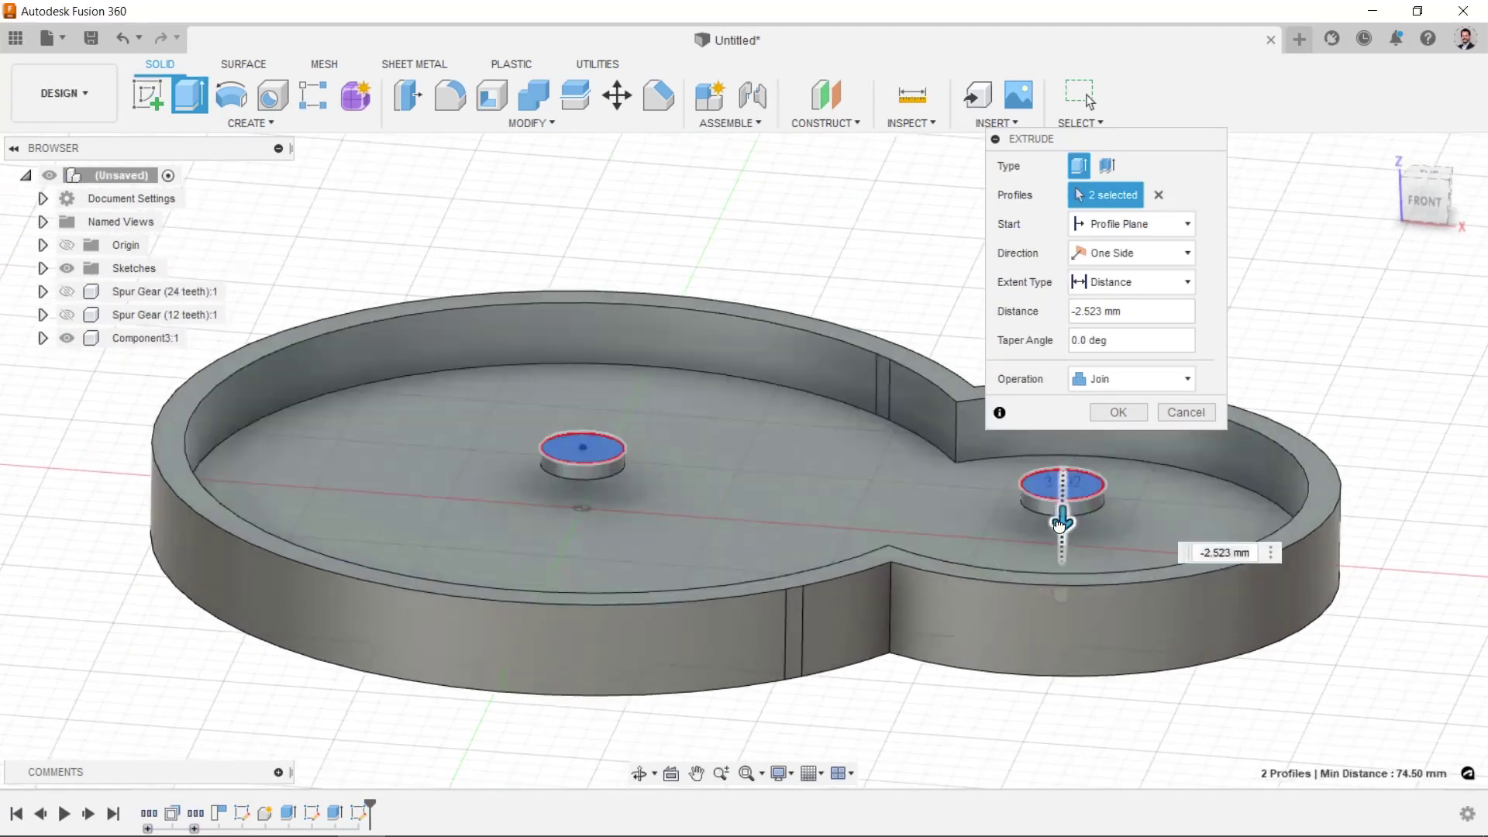
- Set the hub post extrusion depth to -12 mm
drag(1060, 525, 1061, 538)
scroll(716, 440, up, 1)
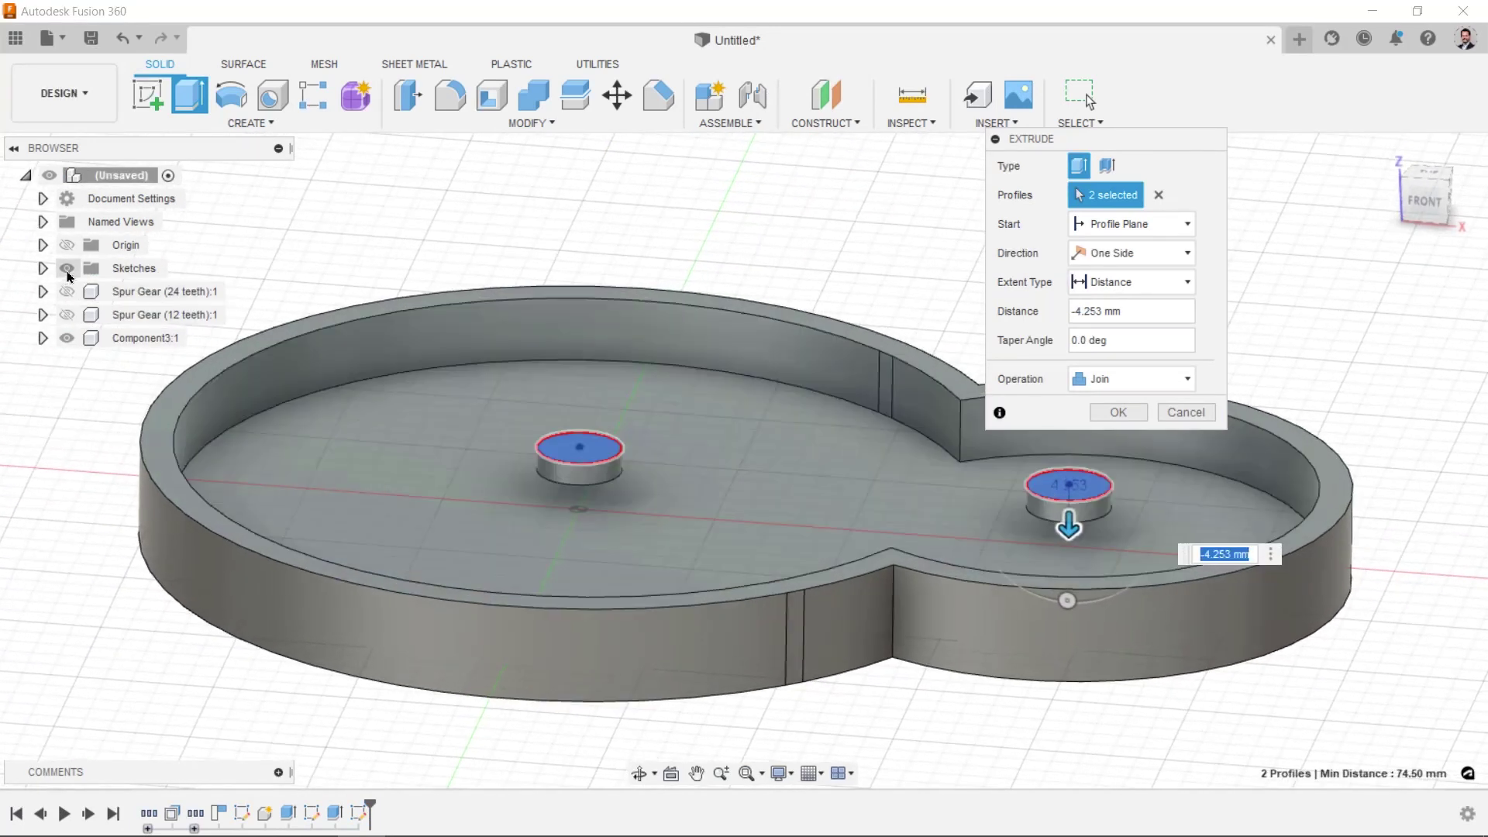
scroll(667, 528, up, 1)
text(-12)
key(Return)
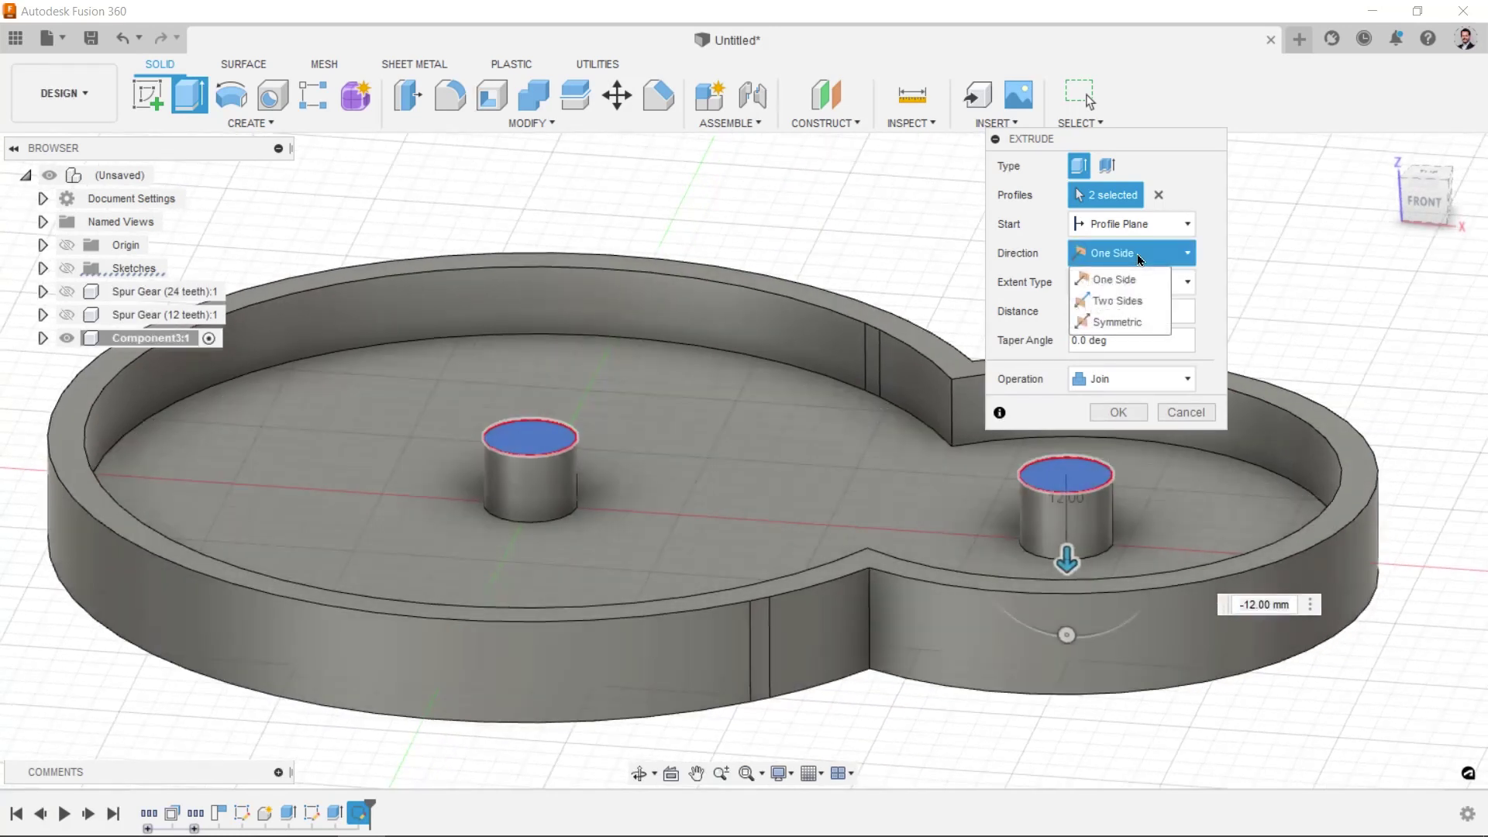
- Make the post extrusion Two Sides with -8 mm on the second side and confirm
click(1147, 301)
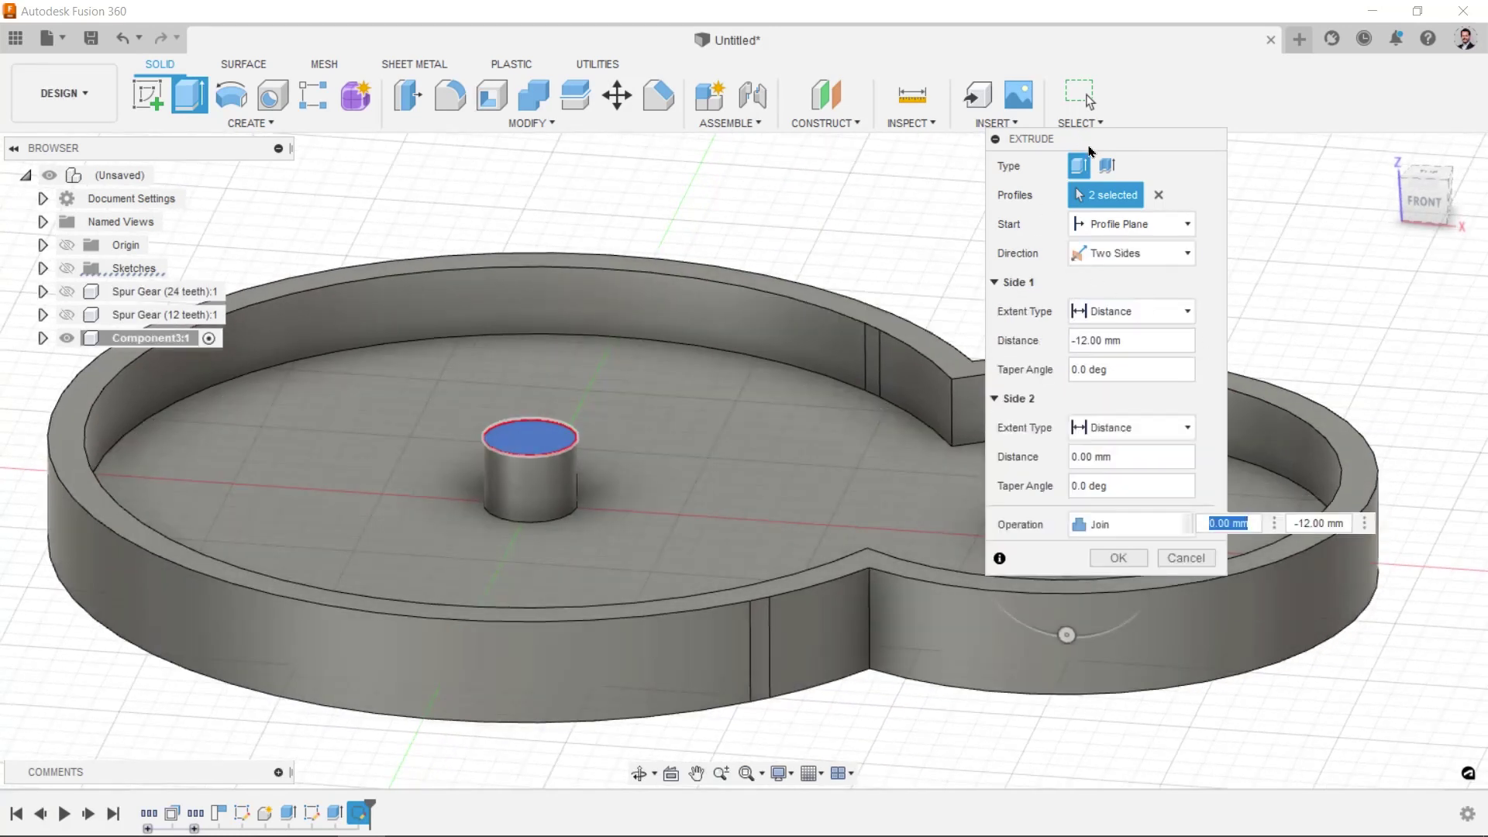
drag(1088, 148, 1296, 148)
drag(1064, 484, 1073, 387)
click(67, 291)
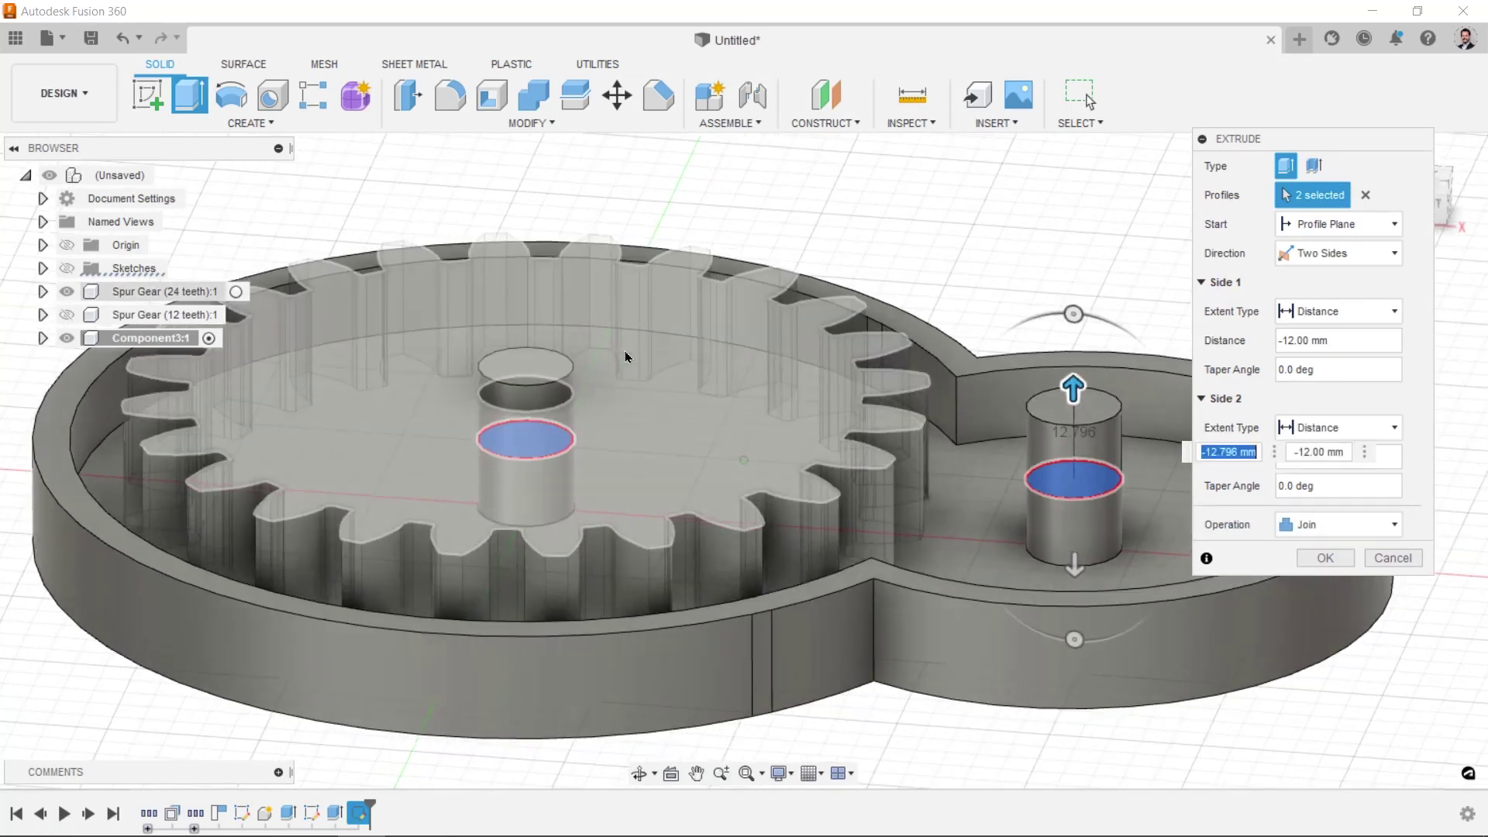
text(-8)
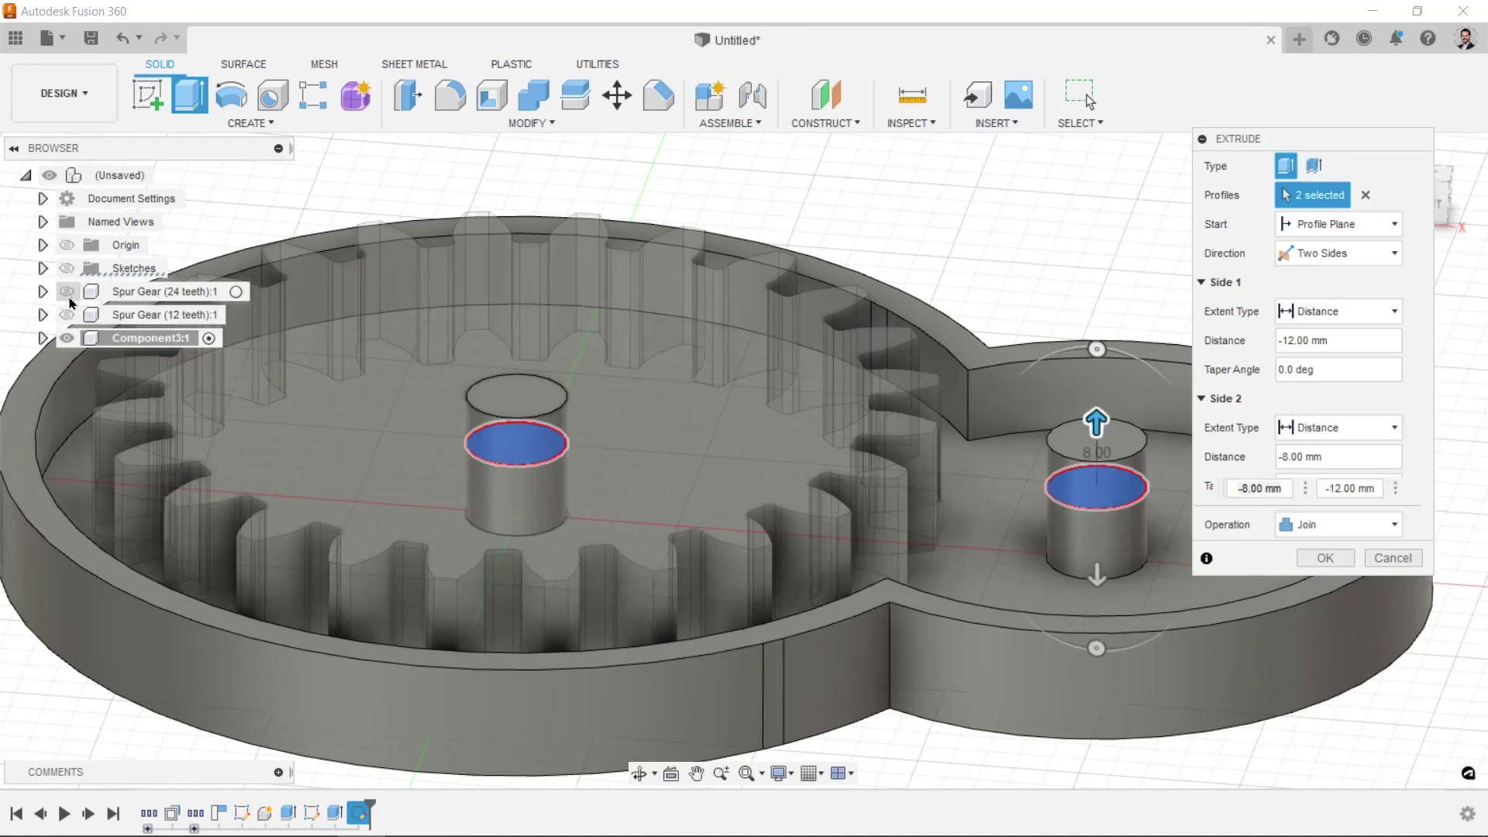
click(69, 294)
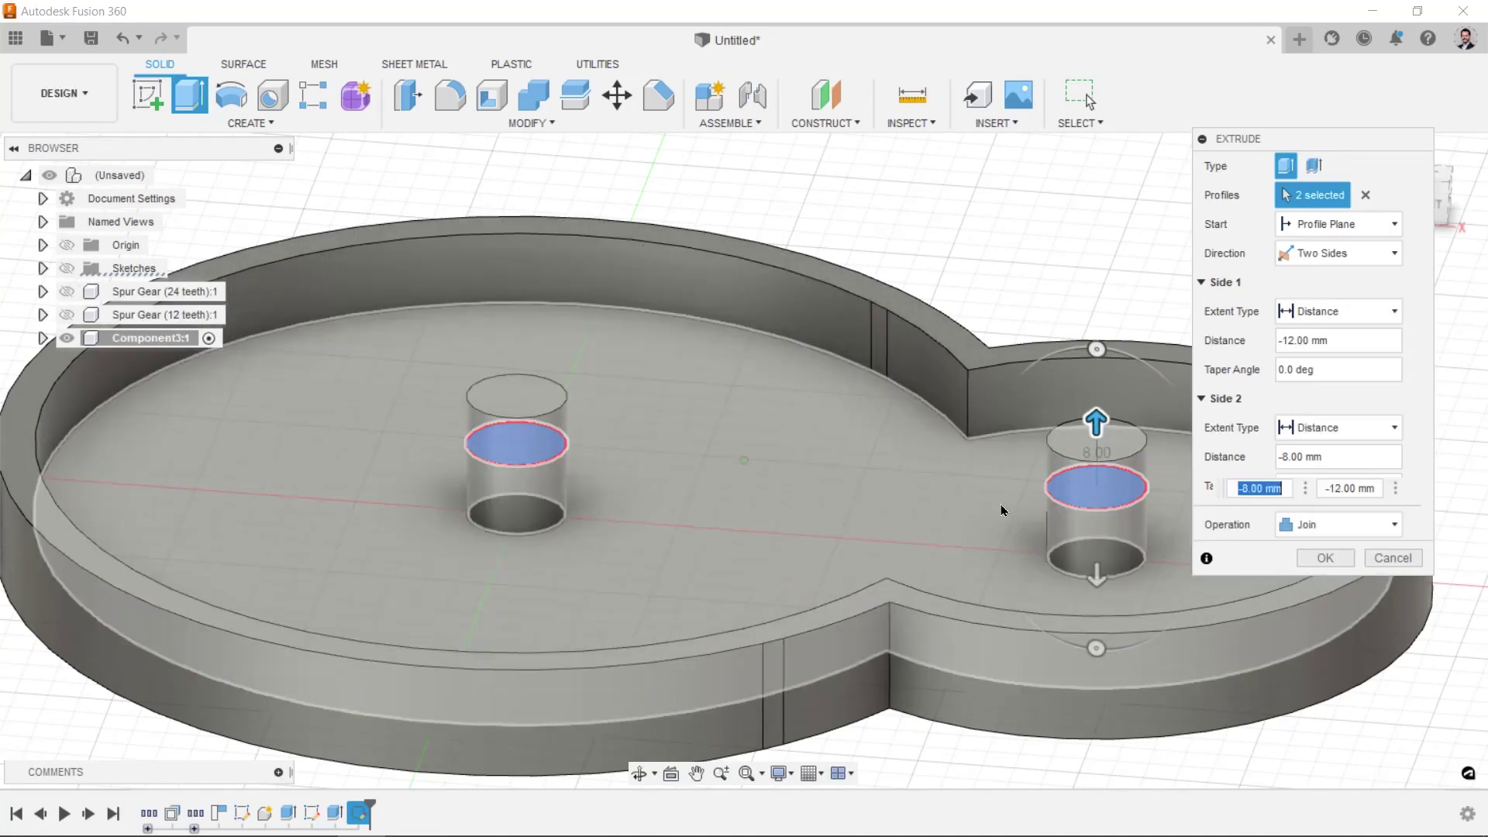
scroll(841, 597, down, 2)
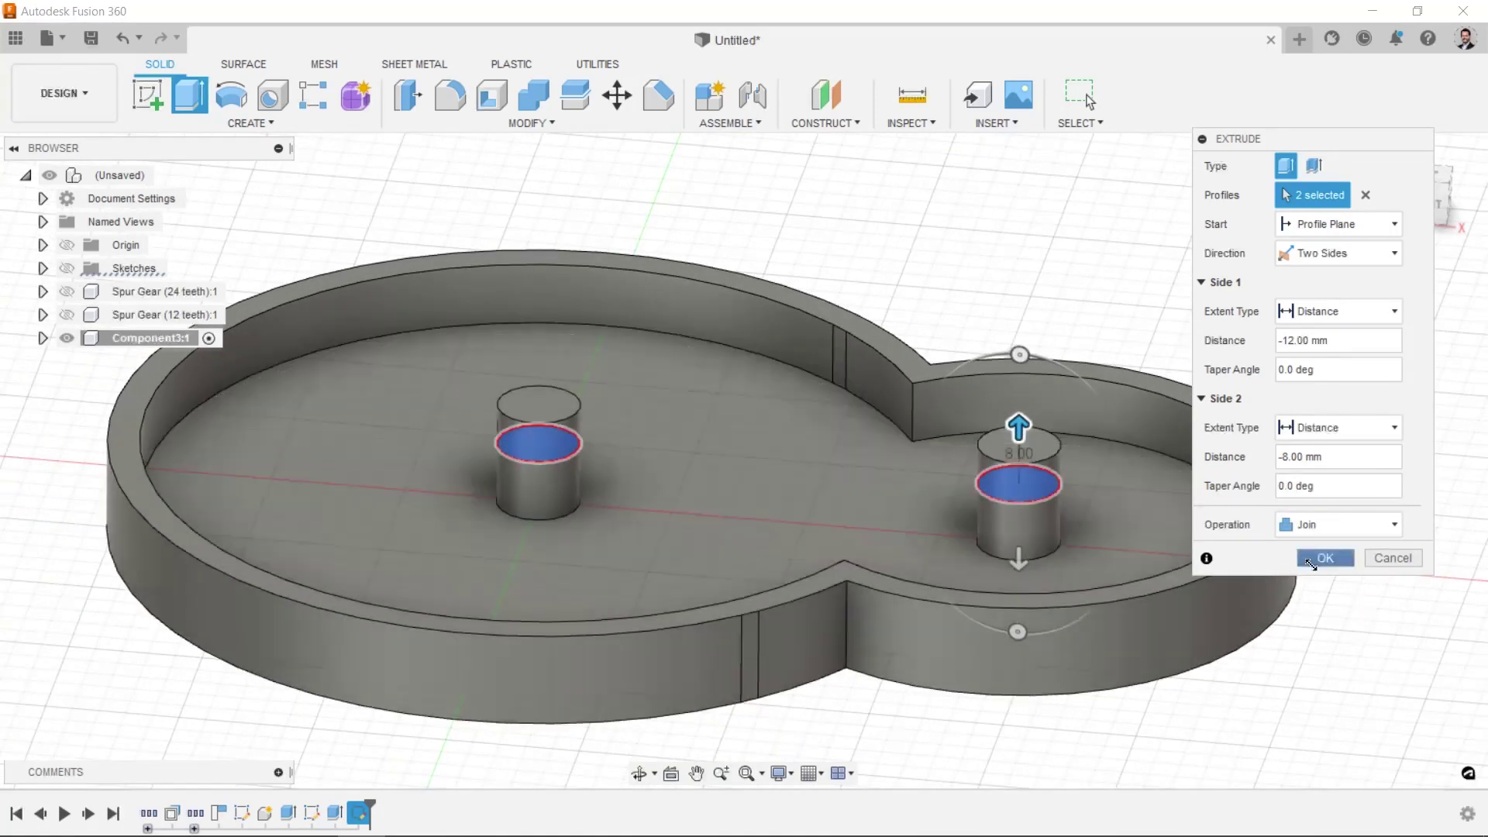
click(1309, 558)
shift+middle_drag(1243, 533, 438, 510)
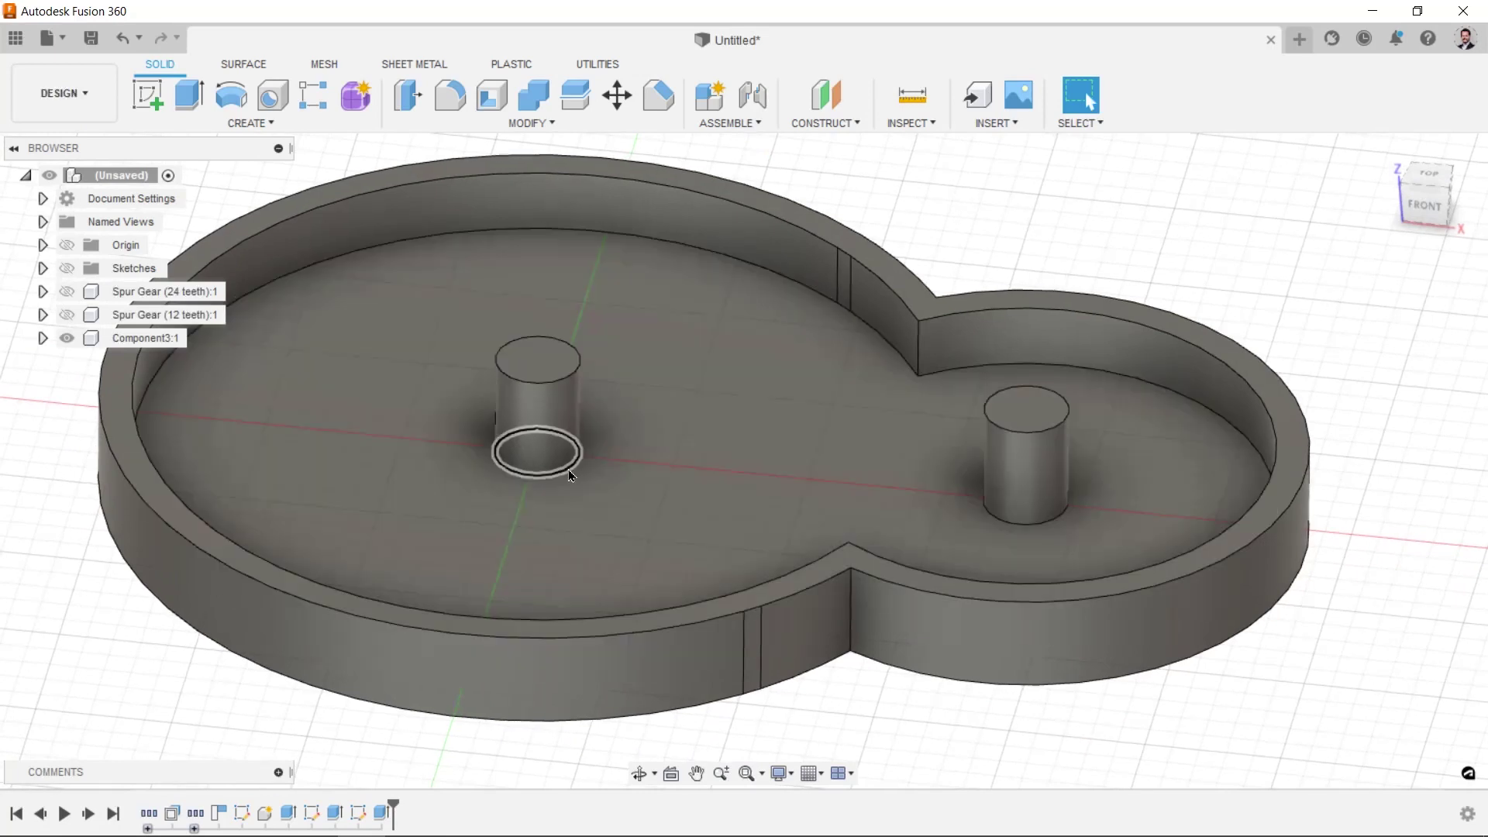
- Fillet the base edges of both pegs with a radius of about 4.2 mm
click(569, 471)
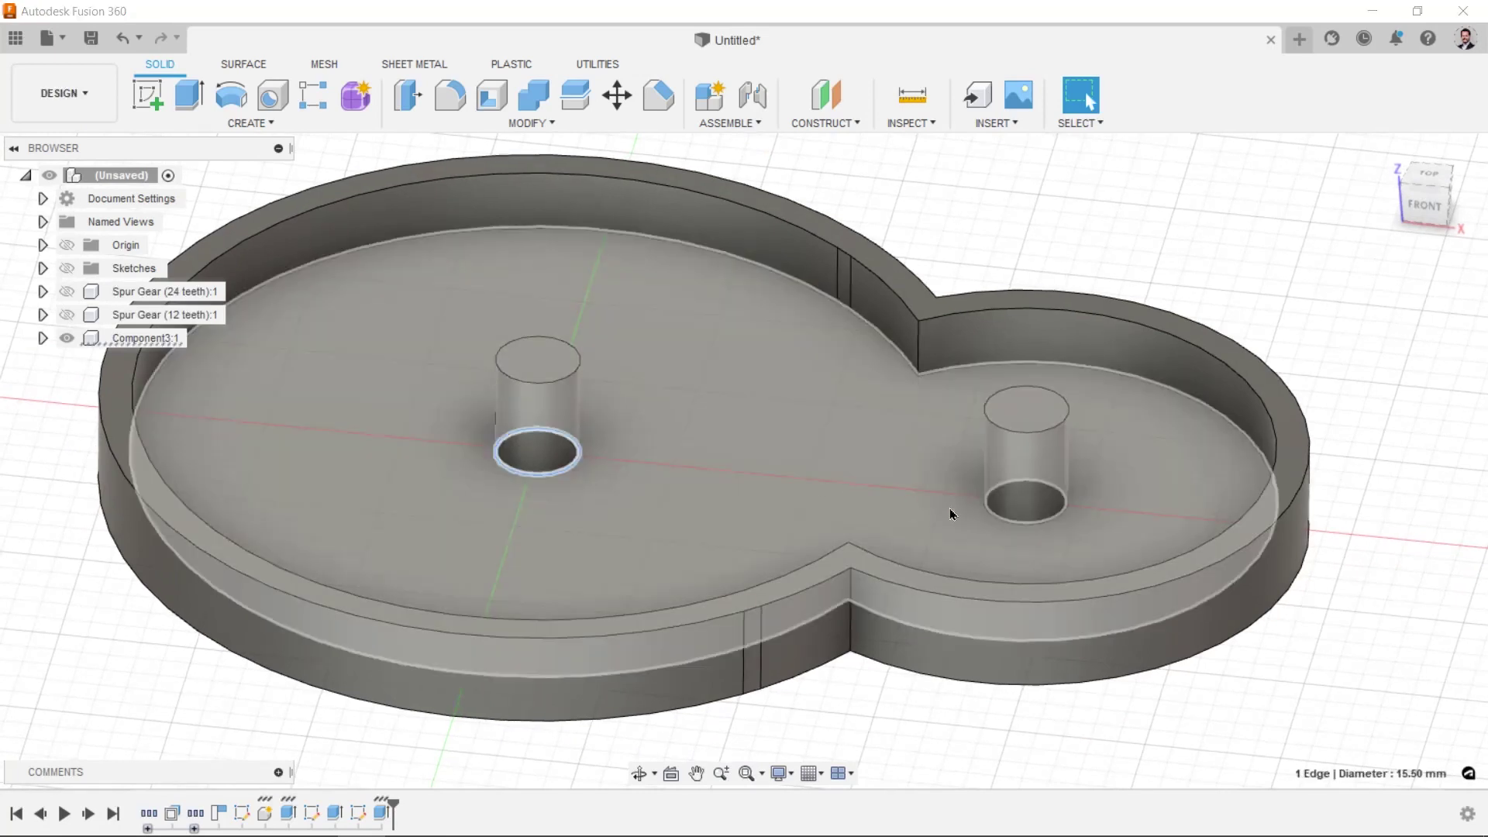
key(f)
shift+middle_drag(1020, 528, 870, 505)
scroll(927, 521, up, 5)
drag(927, 529, 943, 532)
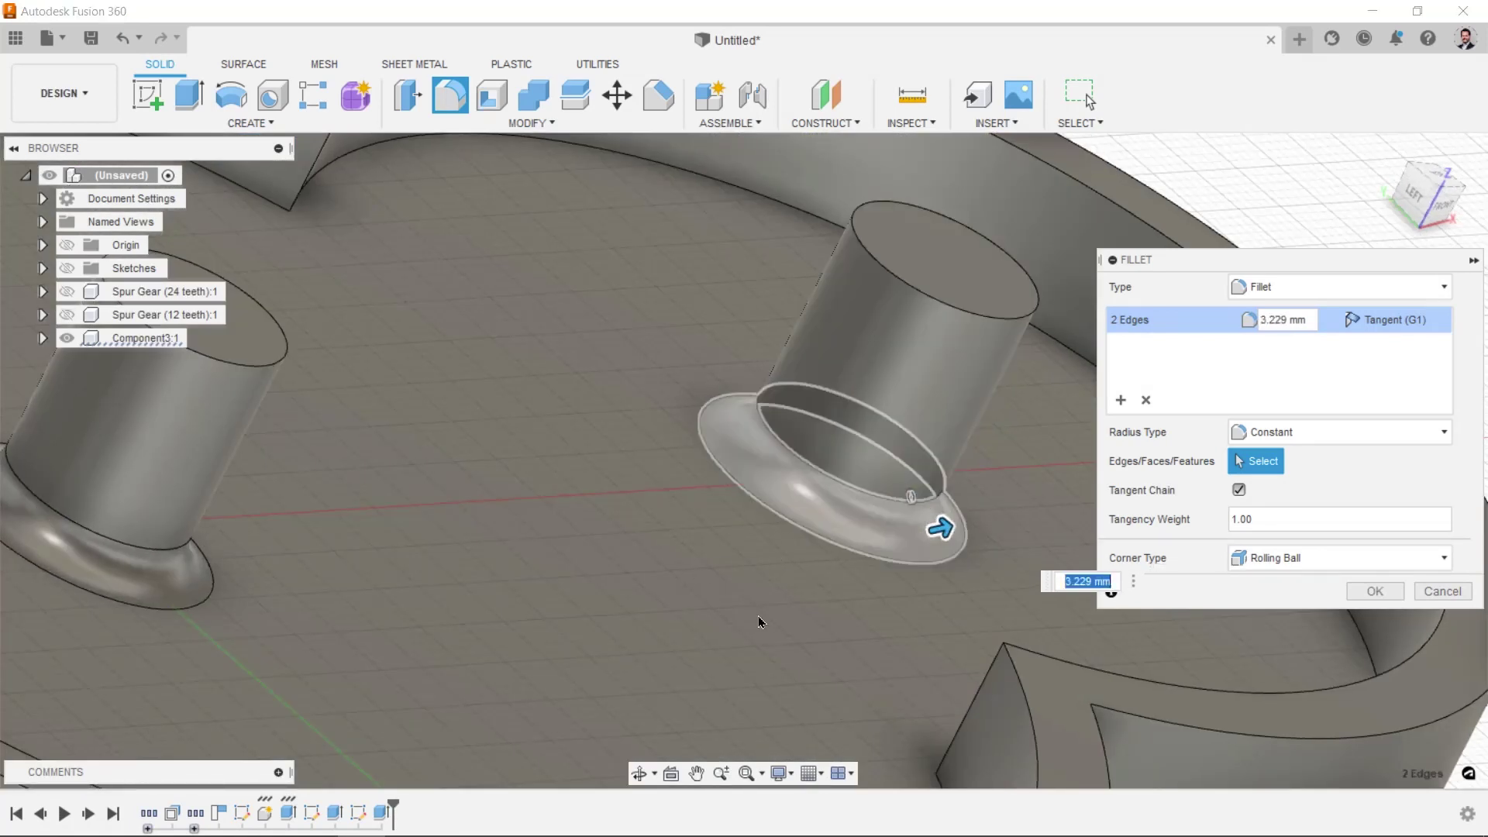
drag(942, 524, 963, 458)
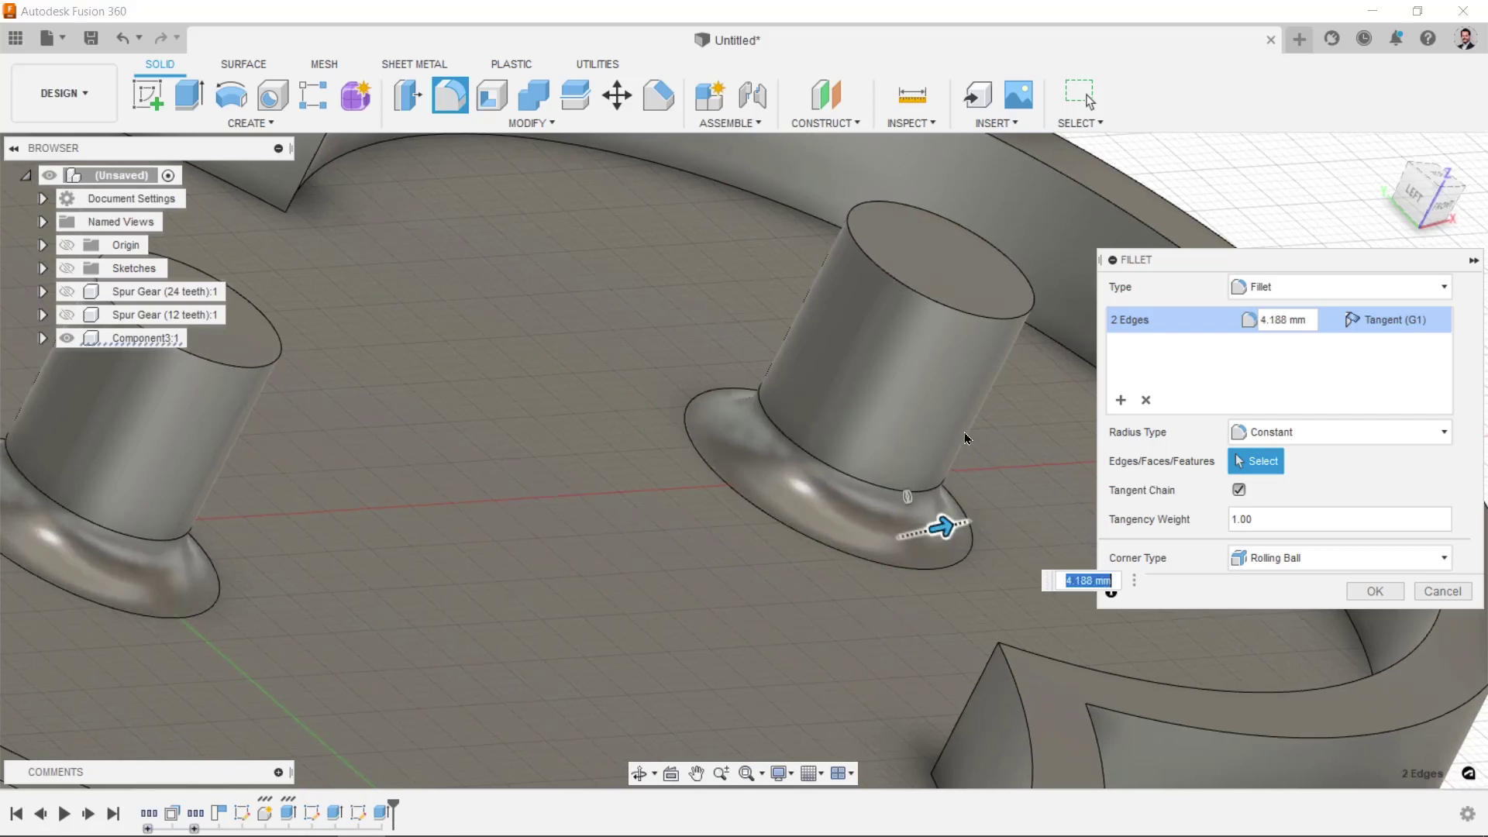
scroll(874, 479, down, 2)
click(1375, 591)
shift+middle_drag(1114, 420, 808, 354)
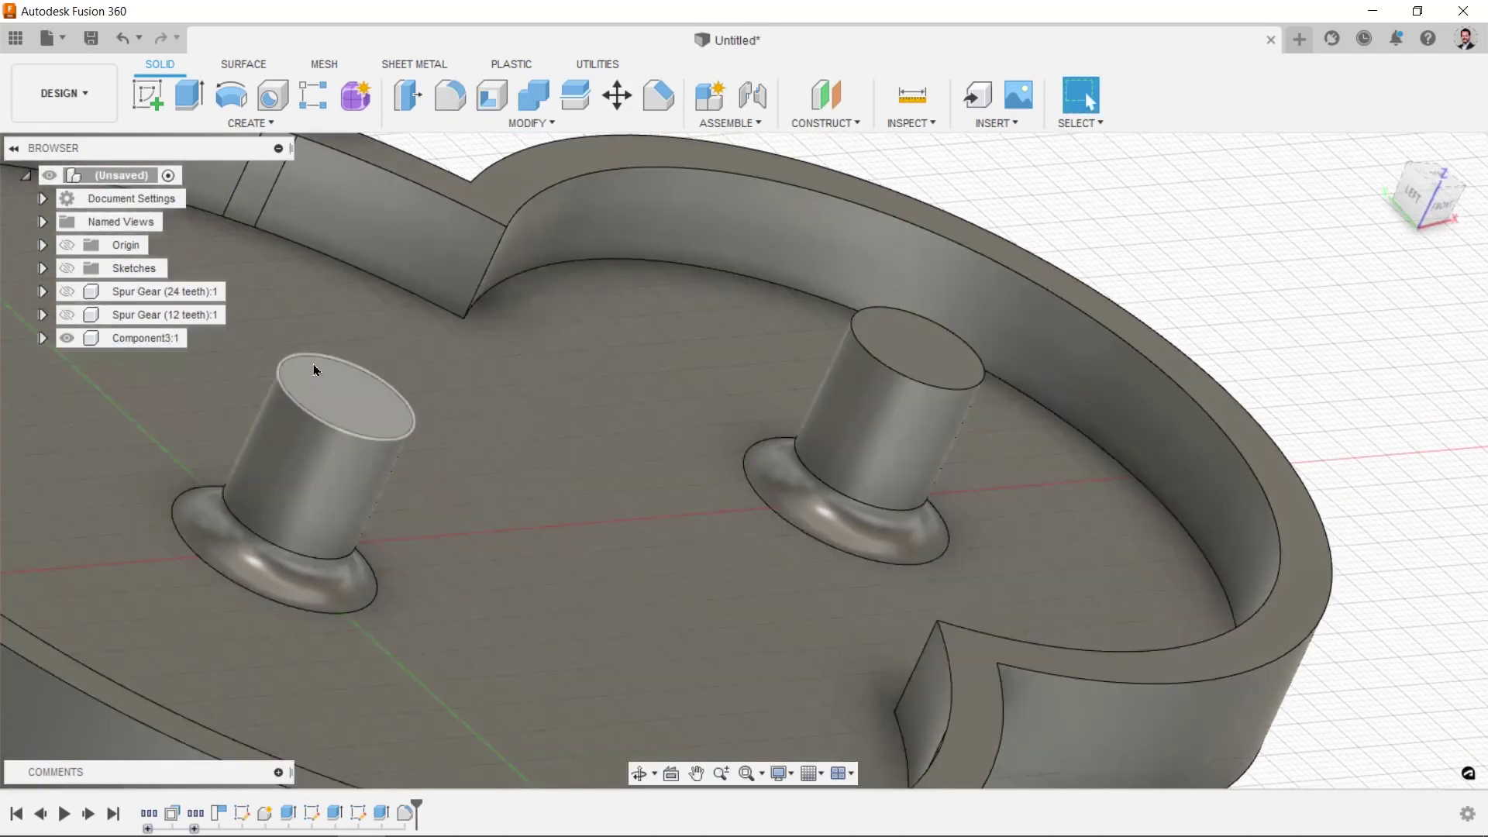
- Chamfer the top edges of both pegs by about 2.5 mm, then show the spur gears again
text(sch)
click(421, 477)
click(401, 436)
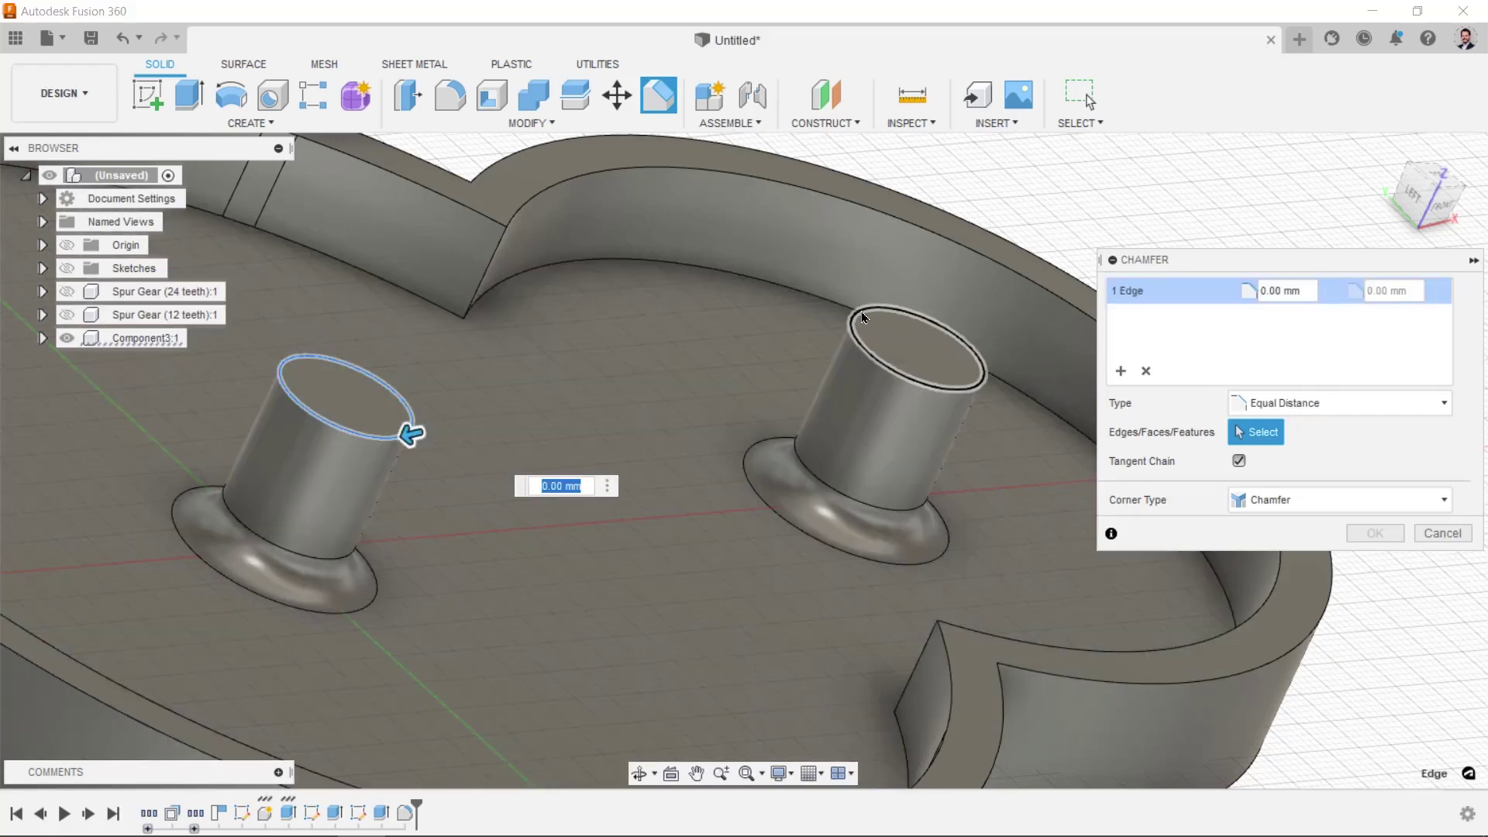
shift+middle_drag(874, 311, 249, 484)
drag(248, 474, 248, 473)
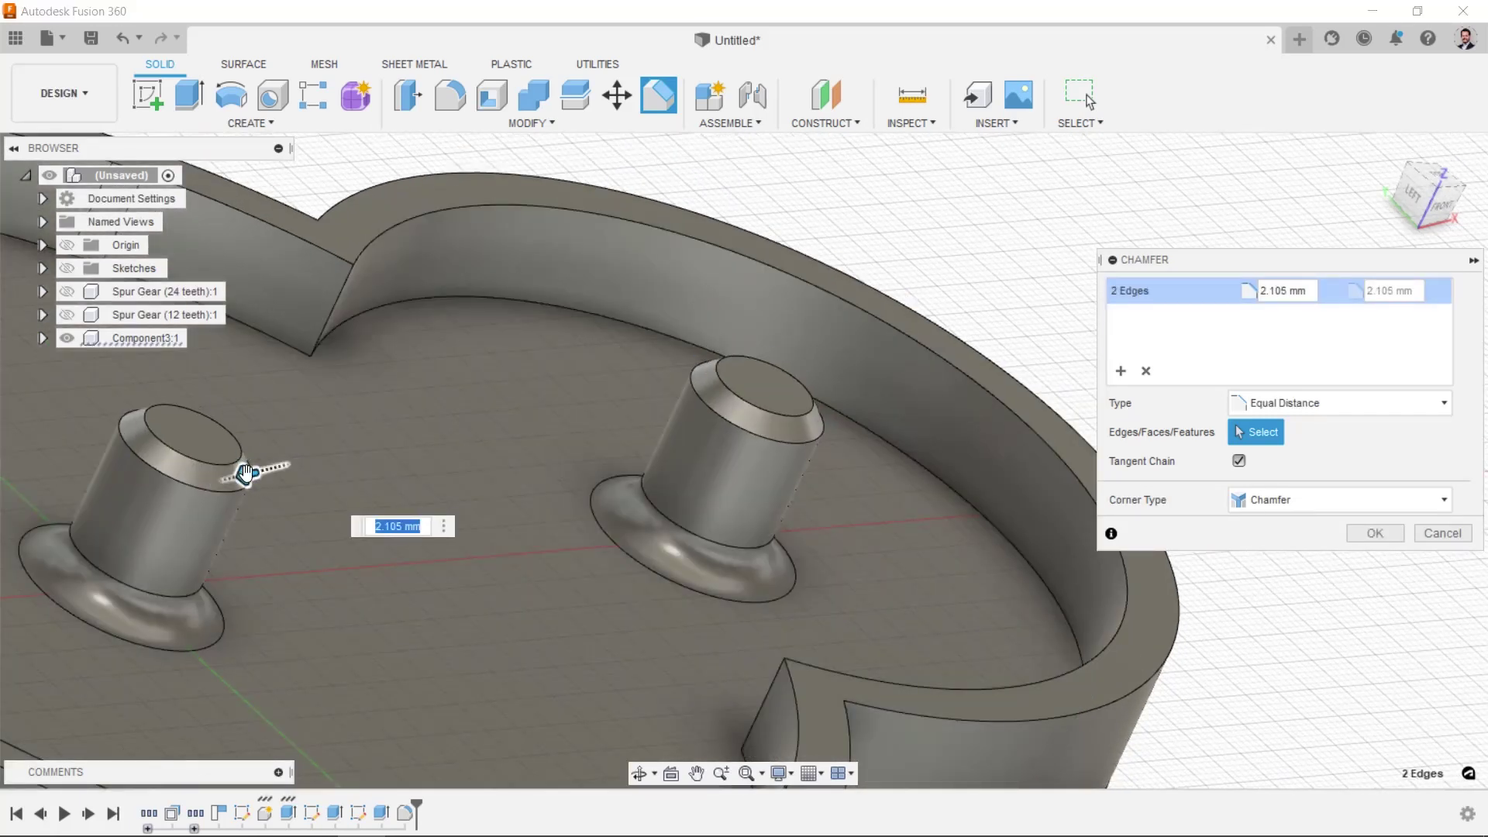
drag(247, 474, 242, 475)
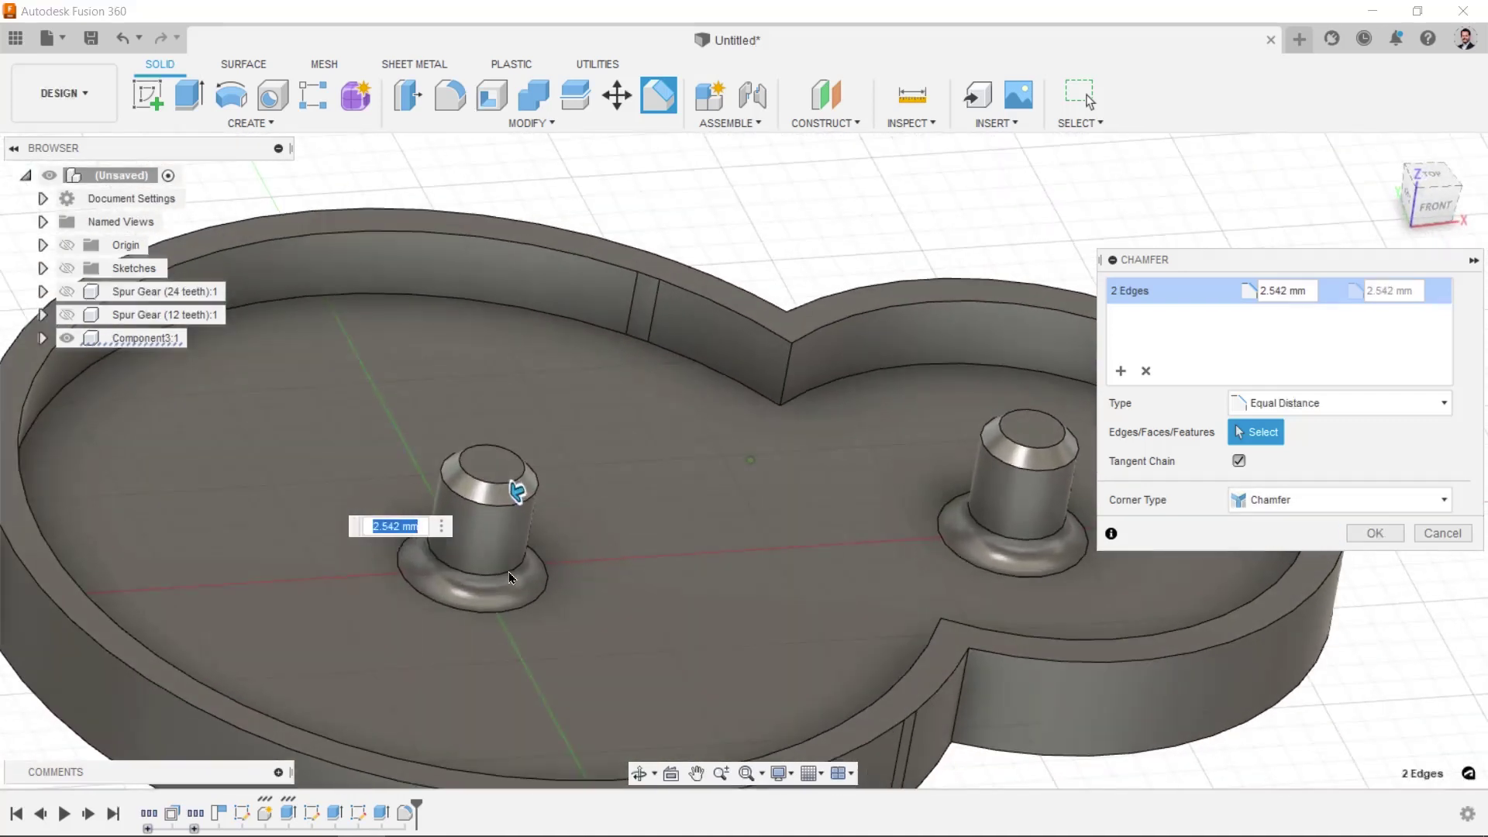
click(1375, 533)
click(67, 315)
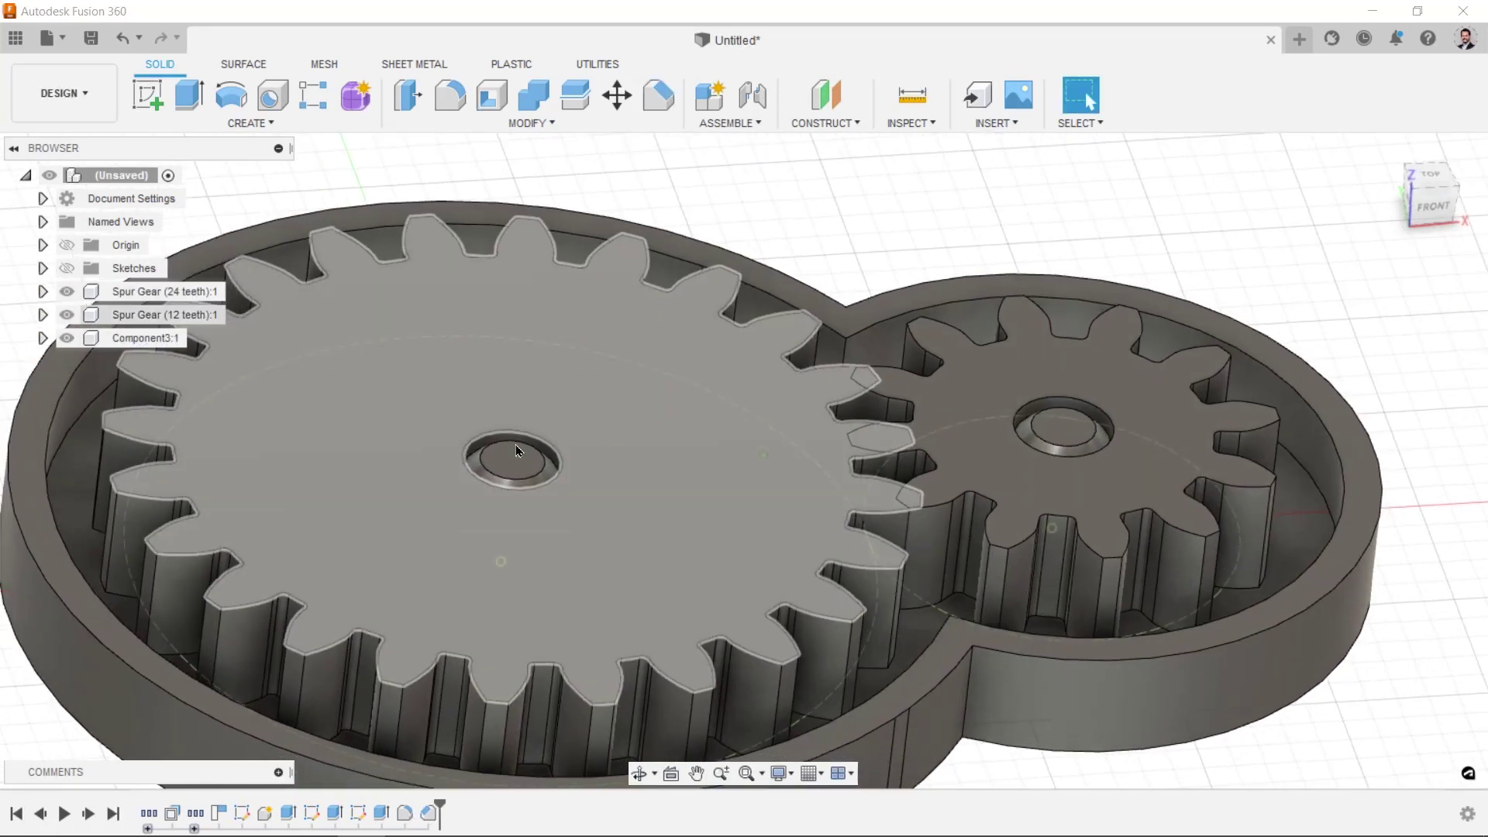
shift+middle_drag(514, 444, 951, 511)
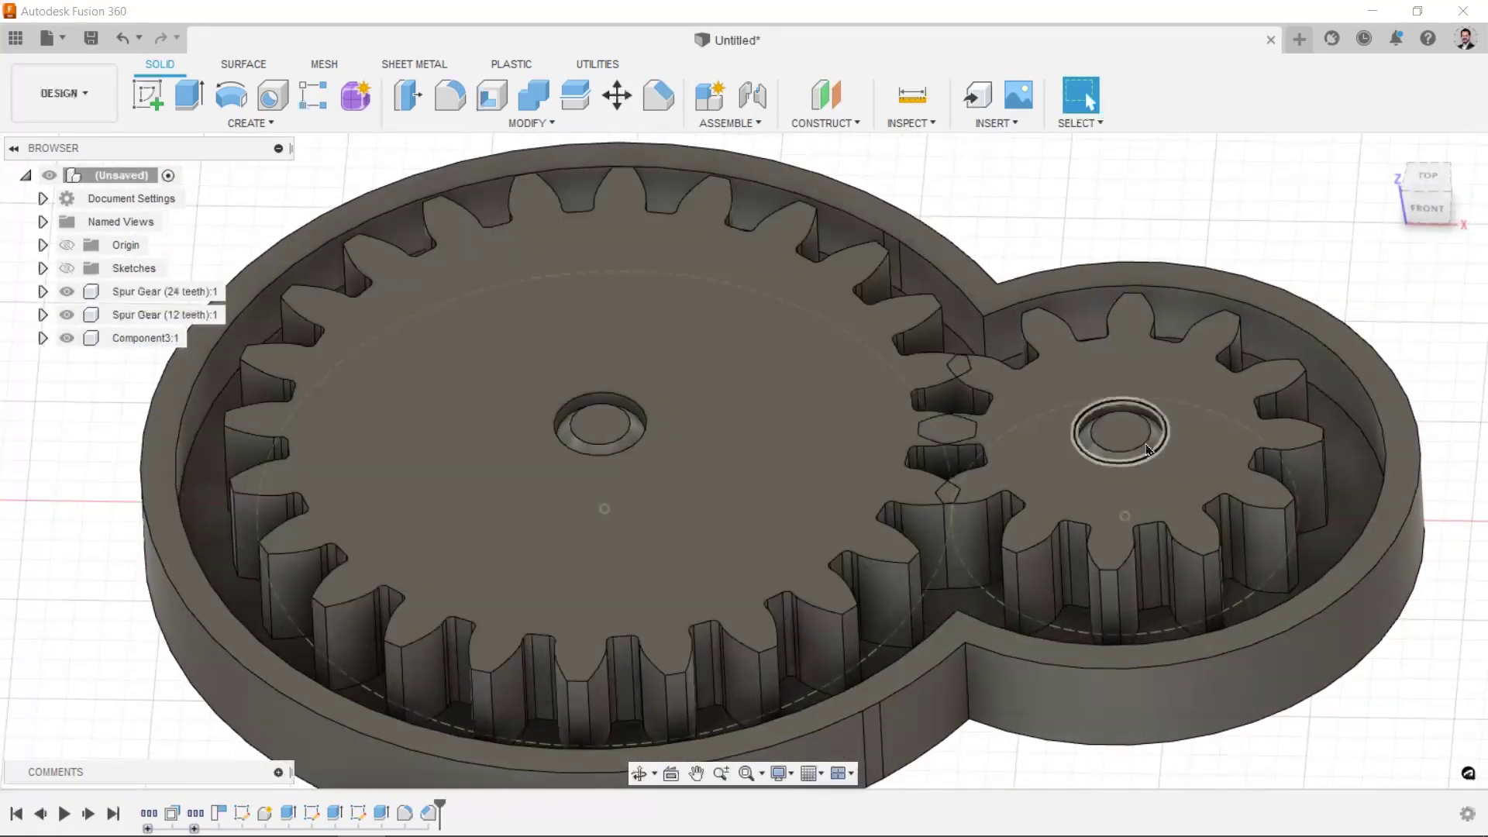
- Hide the housing and orbit to view the gears from underneath
click(630, 478)
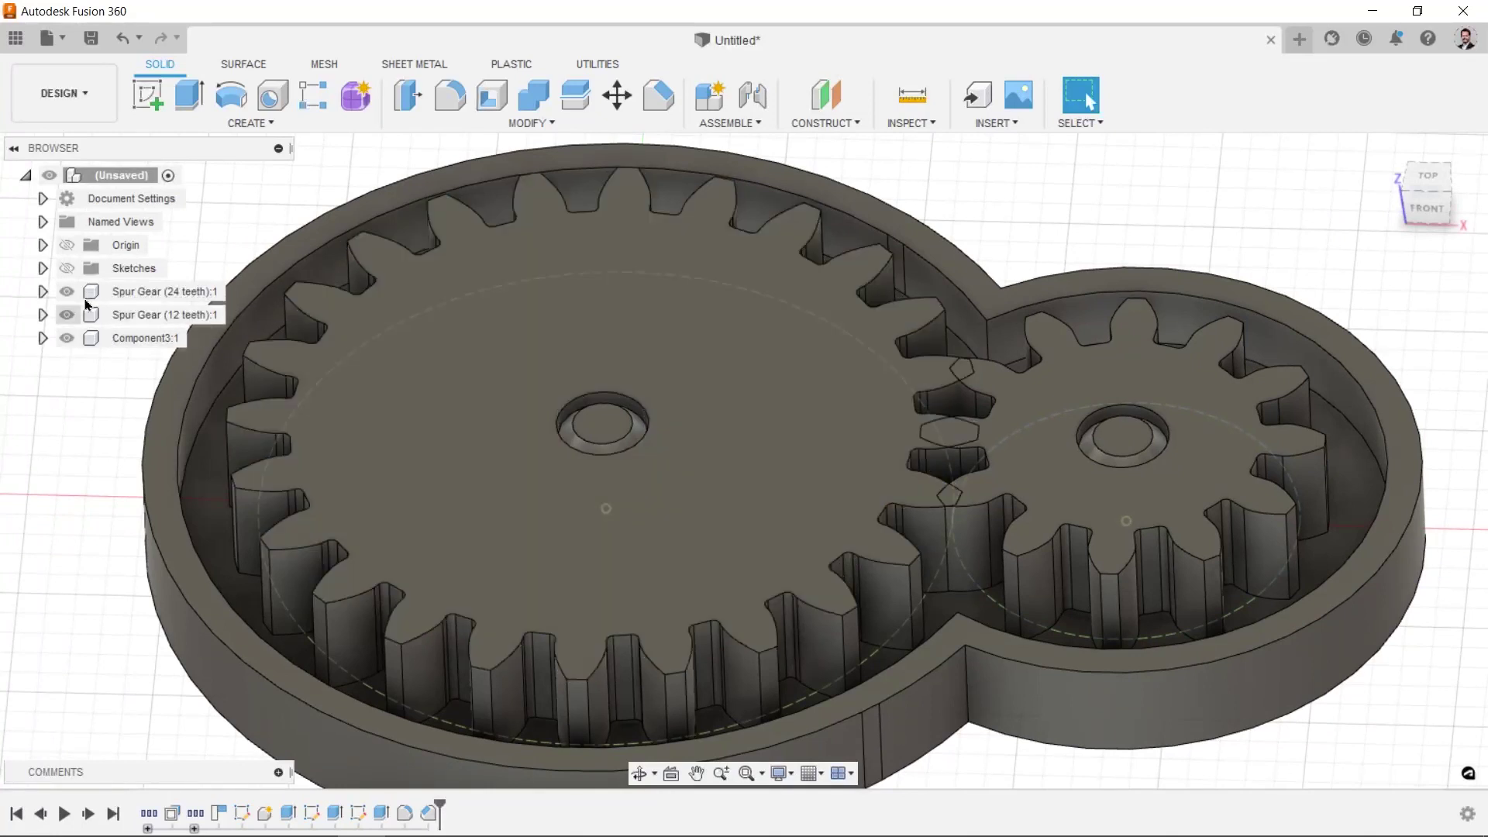
click(68, 338)
shift+middle_drag(698, 542, 720, 570)
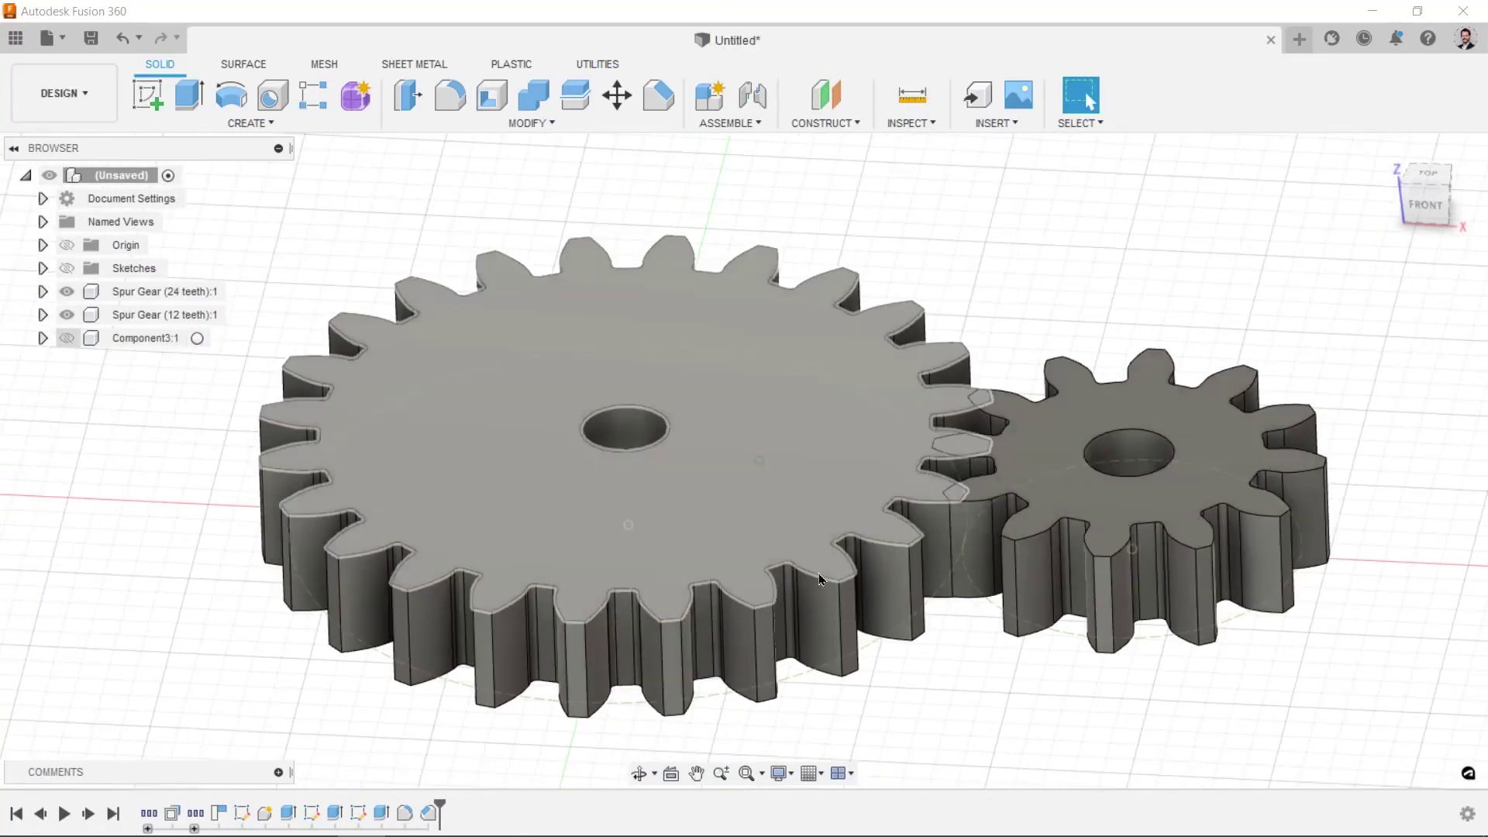
- Fillet both gear bore edges at about 2.7 mm, then show the housing again
key(f)
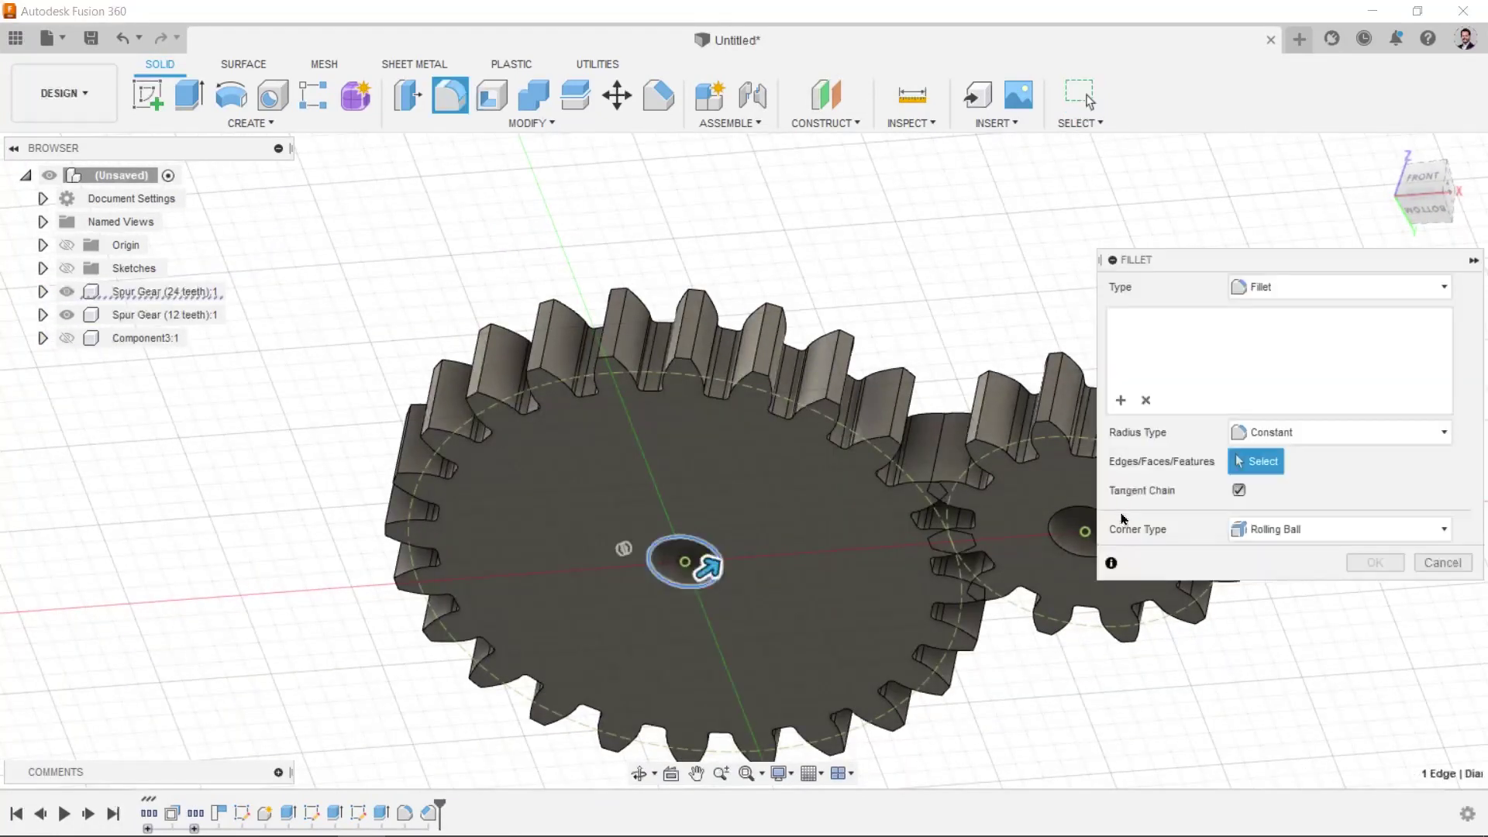
scroll(756, 554, up, 2)
scroll(764, 561, up, 4)
scroll(775, 526, down, 3)
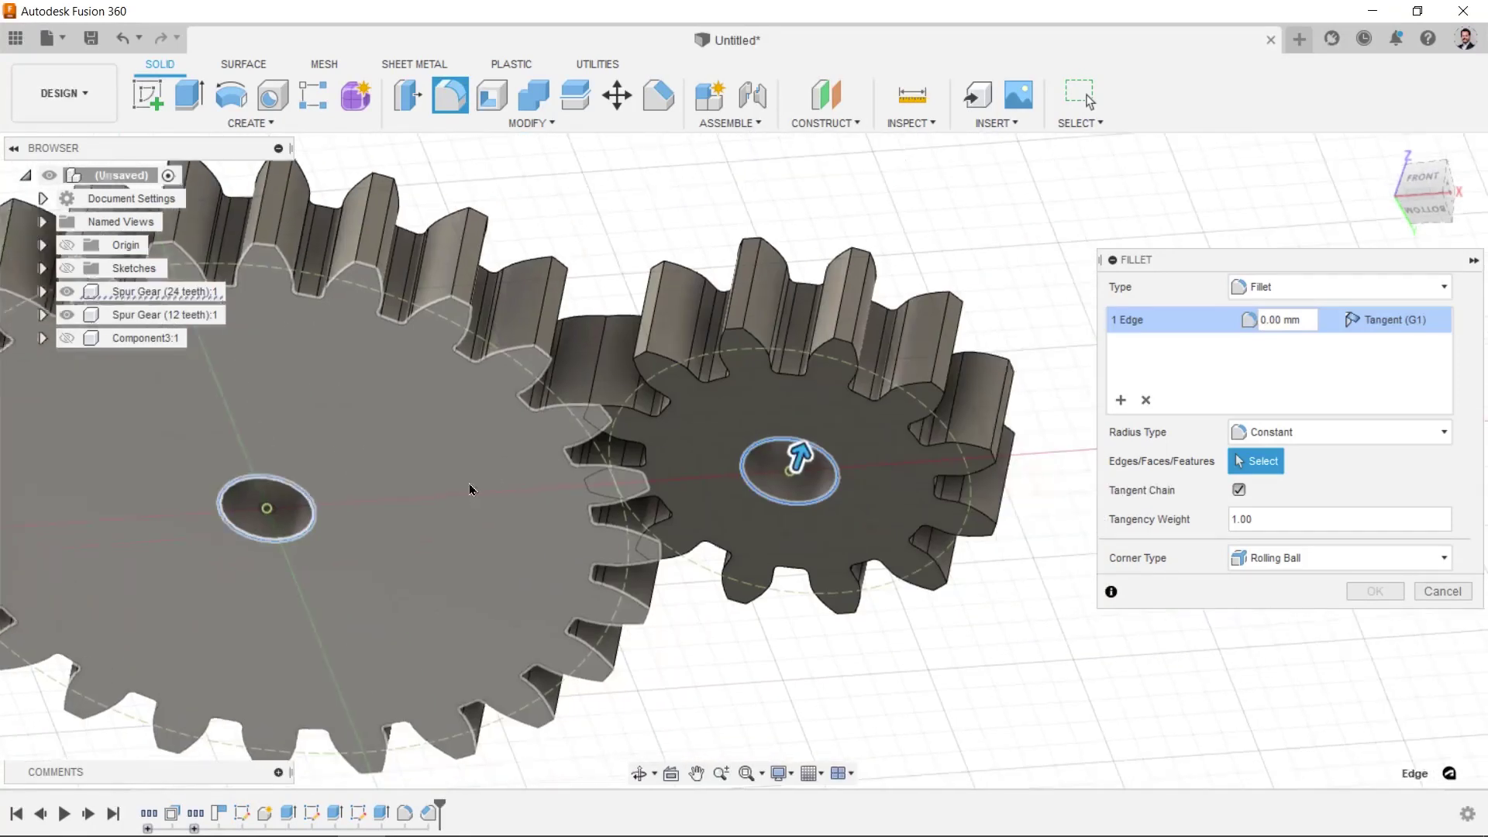
click(797, 457)
scroll(801, 434, up, 3)
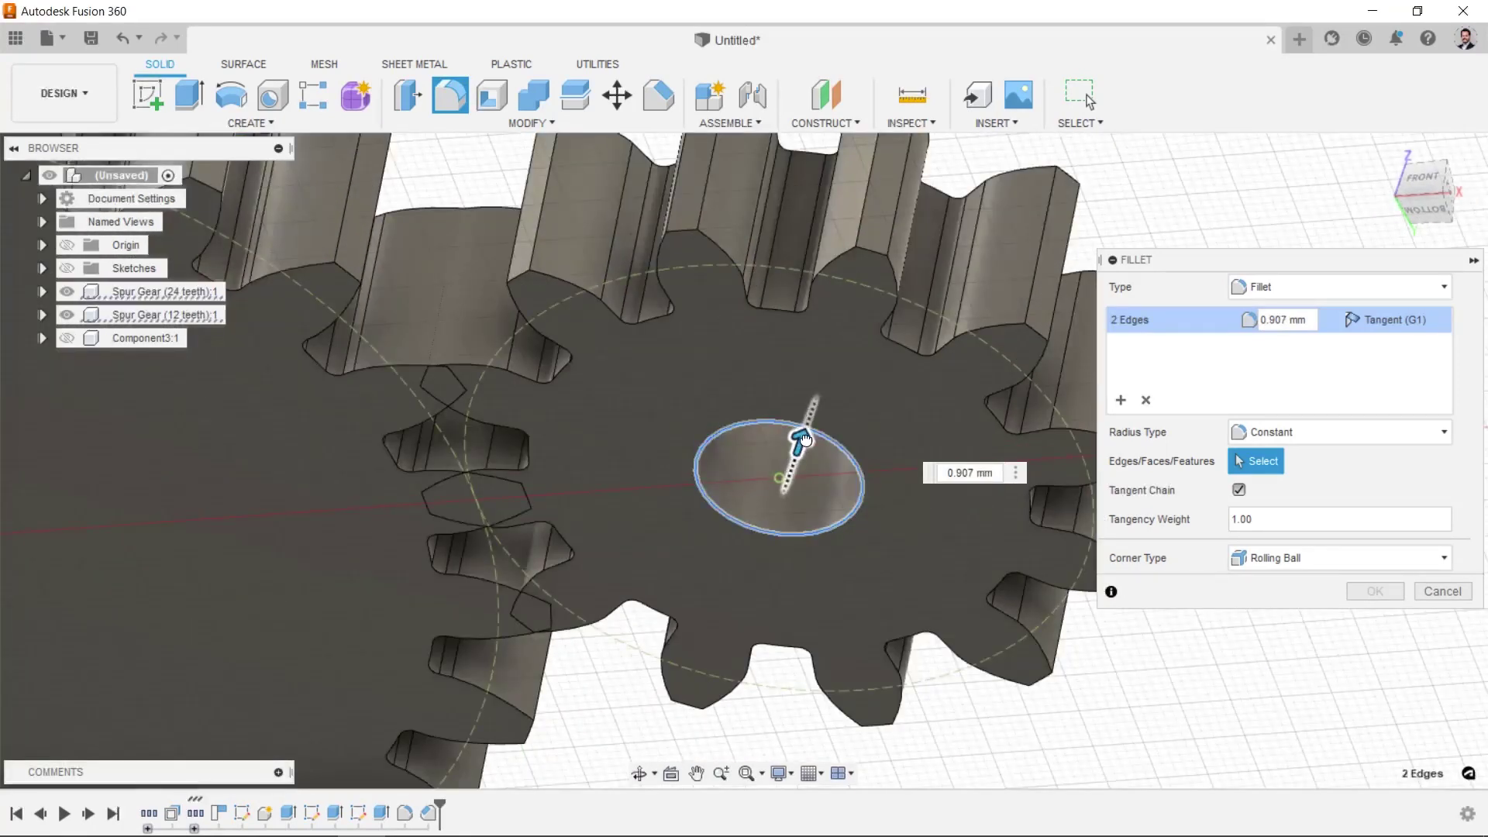
drag(805, 439, 801, 423)
scroll(801, 425, down, 2)
scroll(775, 434, down, 3)
mouse_move(345, 492)
shift+middle_down()
mouse_move(819, 519)
mouse_move(173, 308)
shift+middle_up()
key(Return)
click(68, 338)
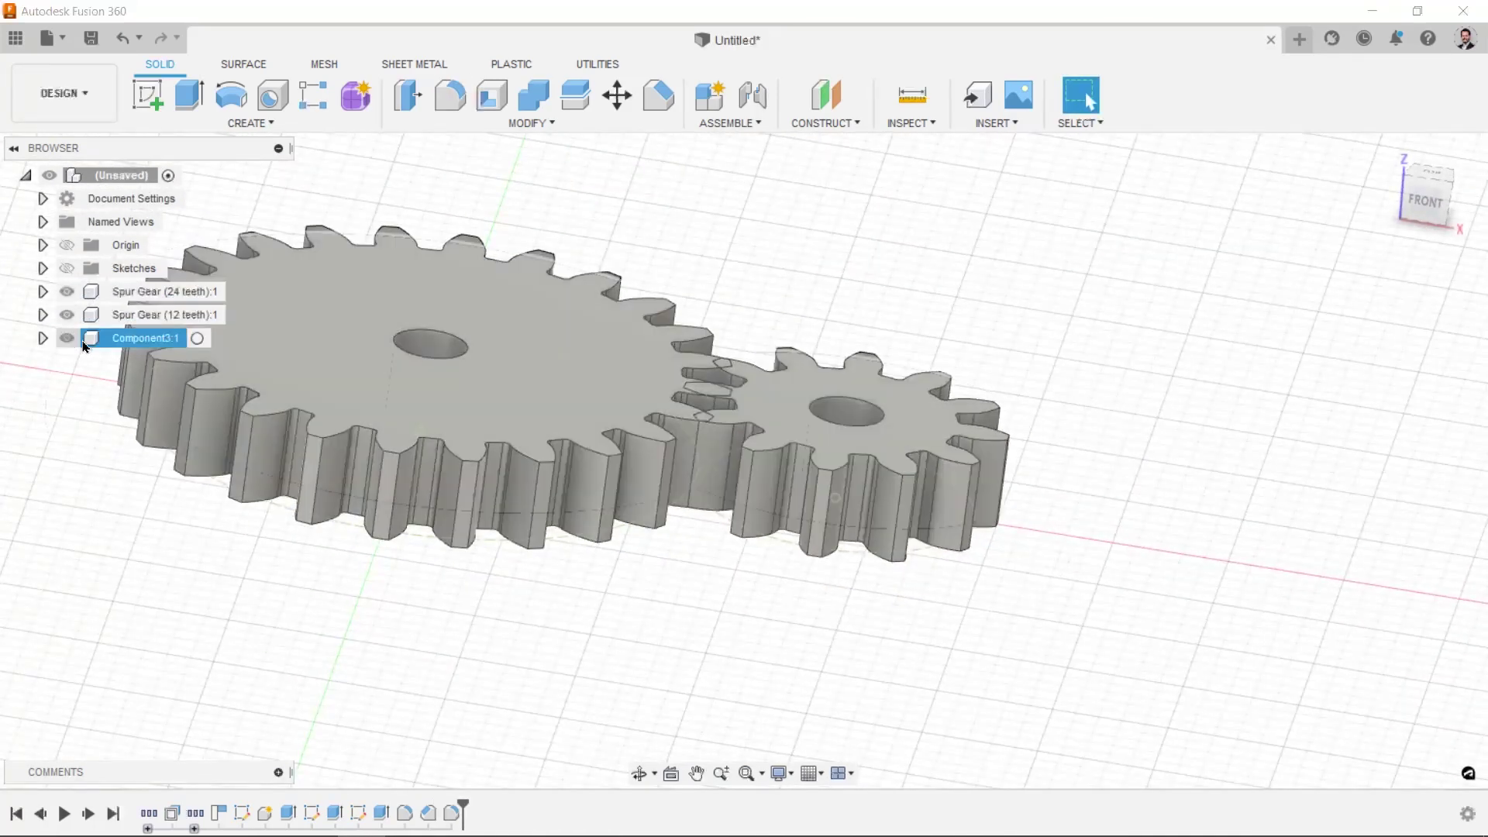
shift+middle_drag(804, 613, 822, 616)
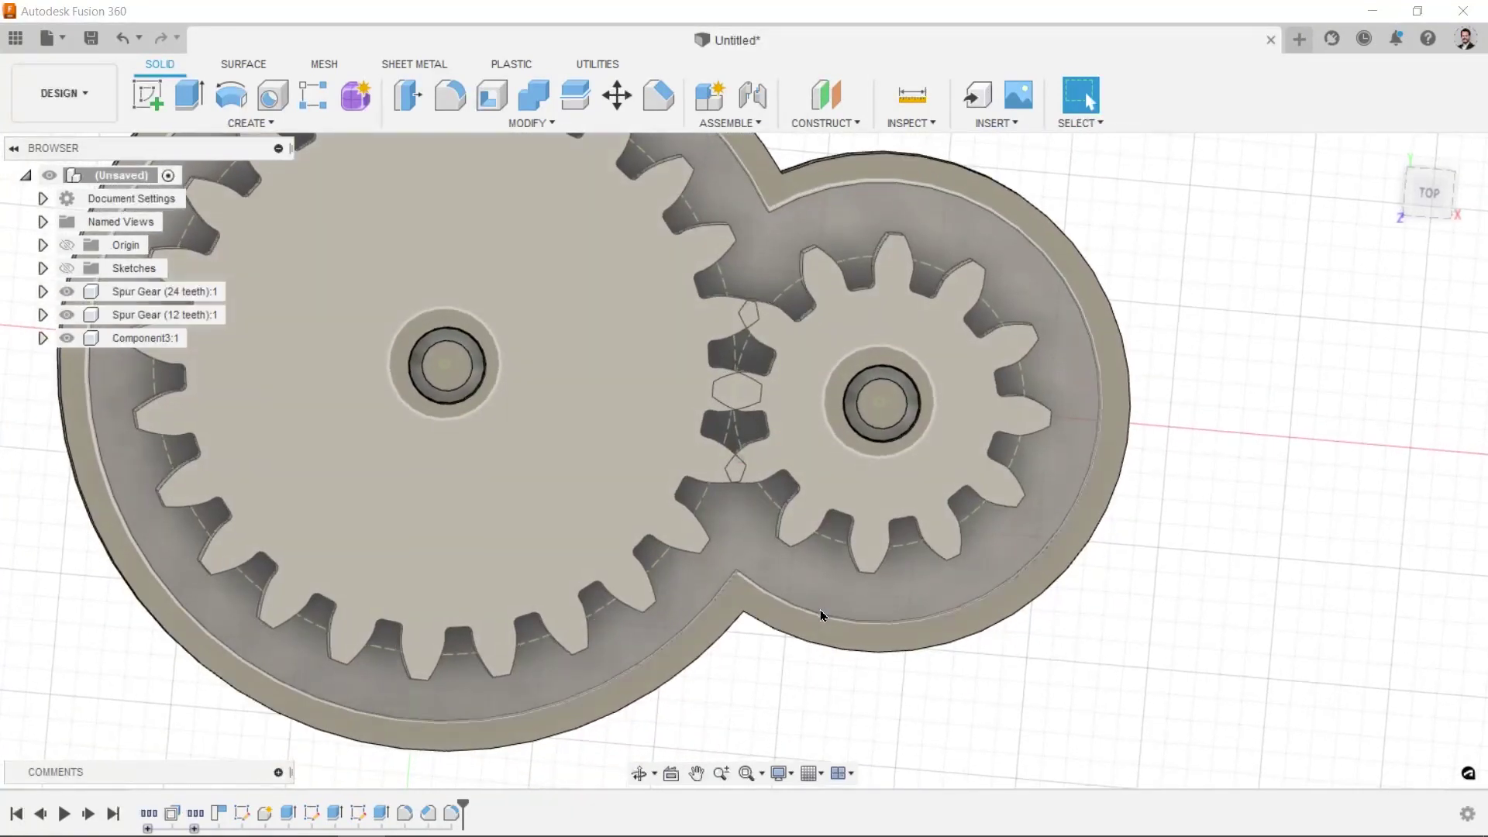
- Fillet the housing's six top rim edges at about 3.15 mm
key(F6)
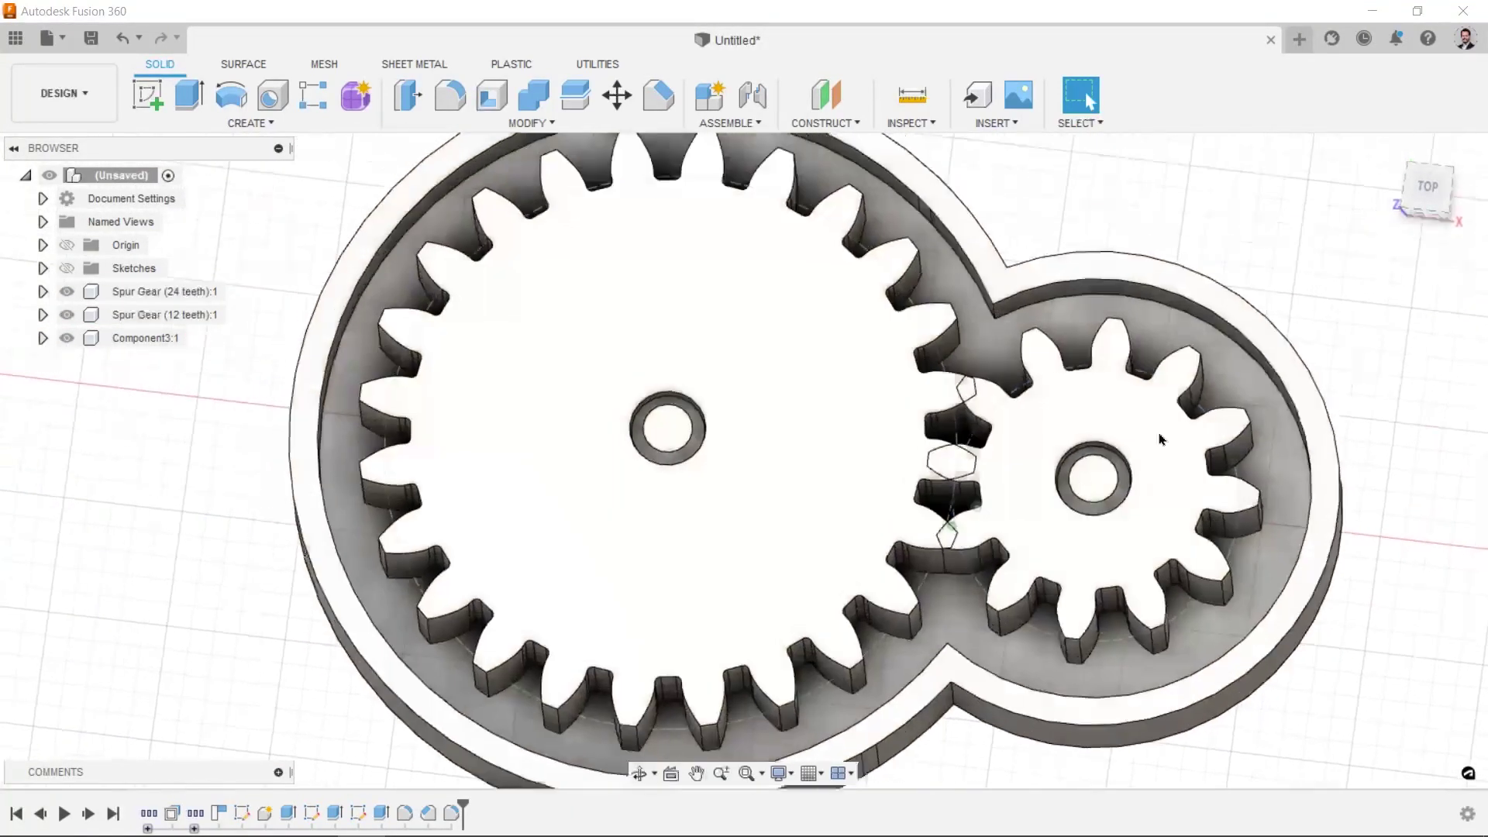
mouse_move(942, 515)
shift+middle_down()
mouse_move(1180, 595)
mouse_move(1095, 581)
mouse_move(1098, 491)
shift+middle_up()
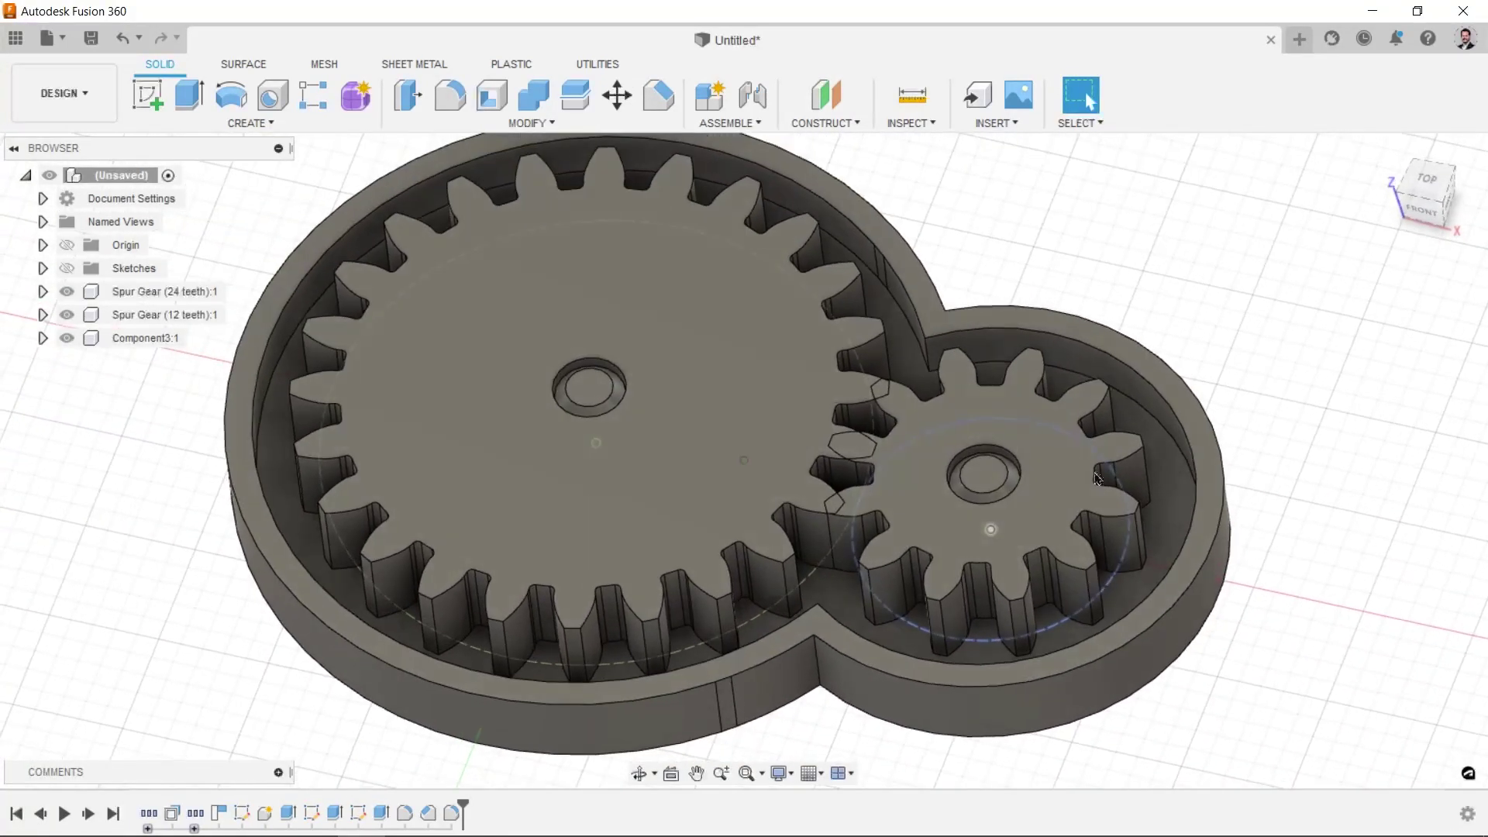
key(f)
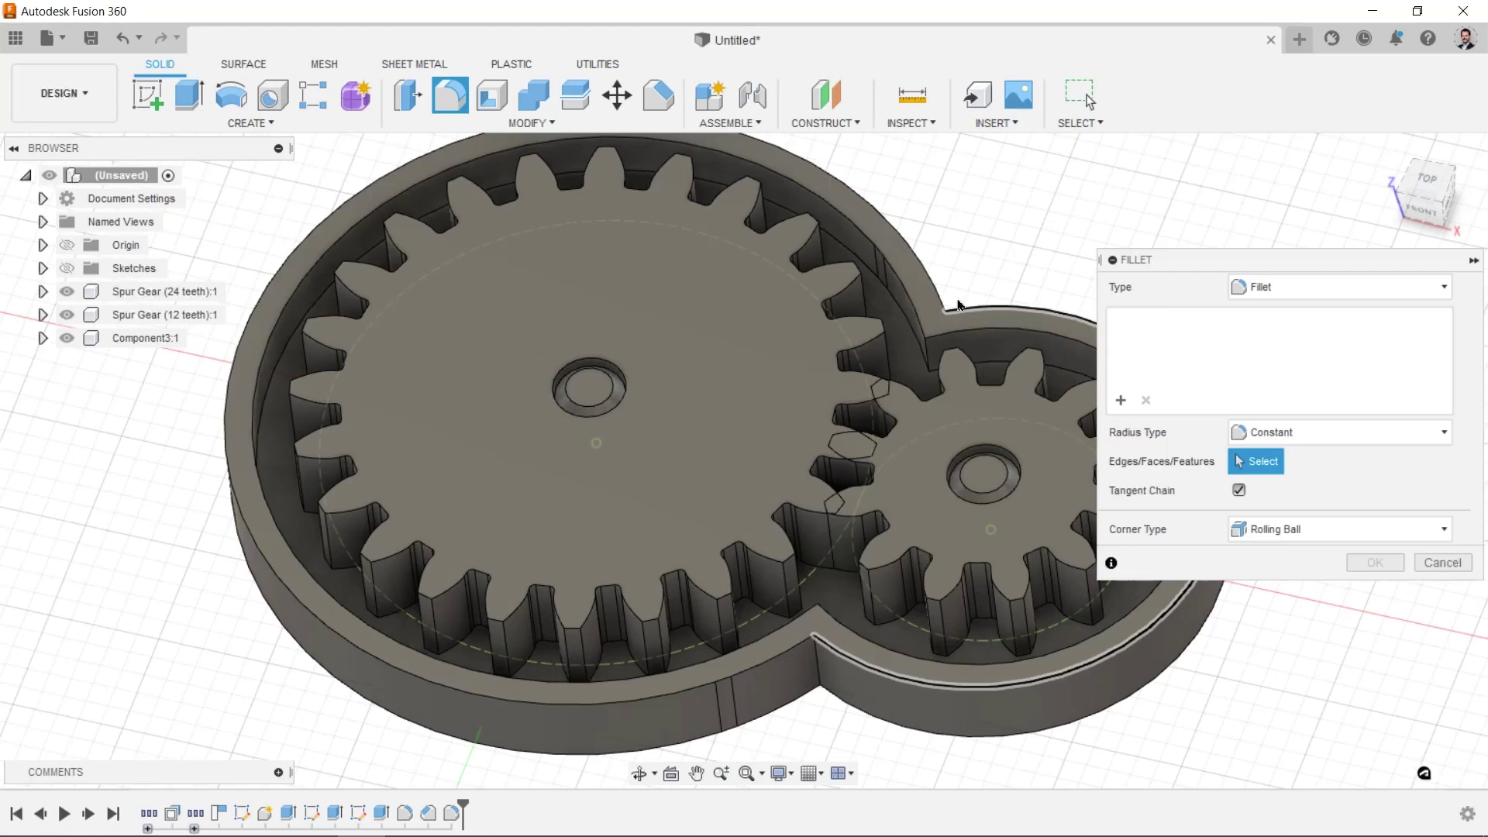
click(981, 311)
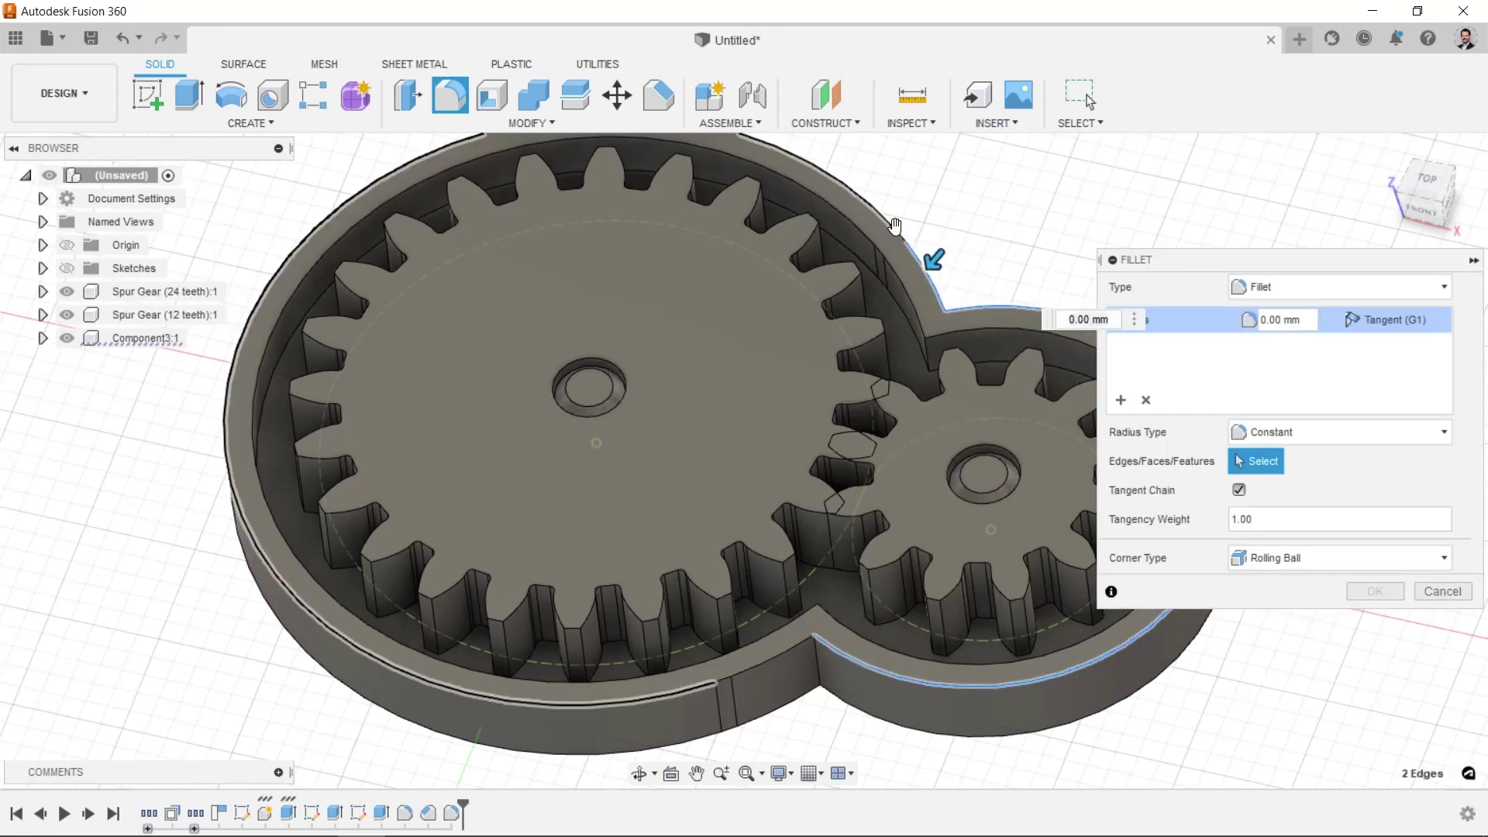
click(907, 234)
click(905, 237)
click(752, 671)
scroll(760, 681, up, 3)
drag(867, 695, 869, 687)
scroll(868, 688, down, 5)
scroll(869, 687, up, 5)
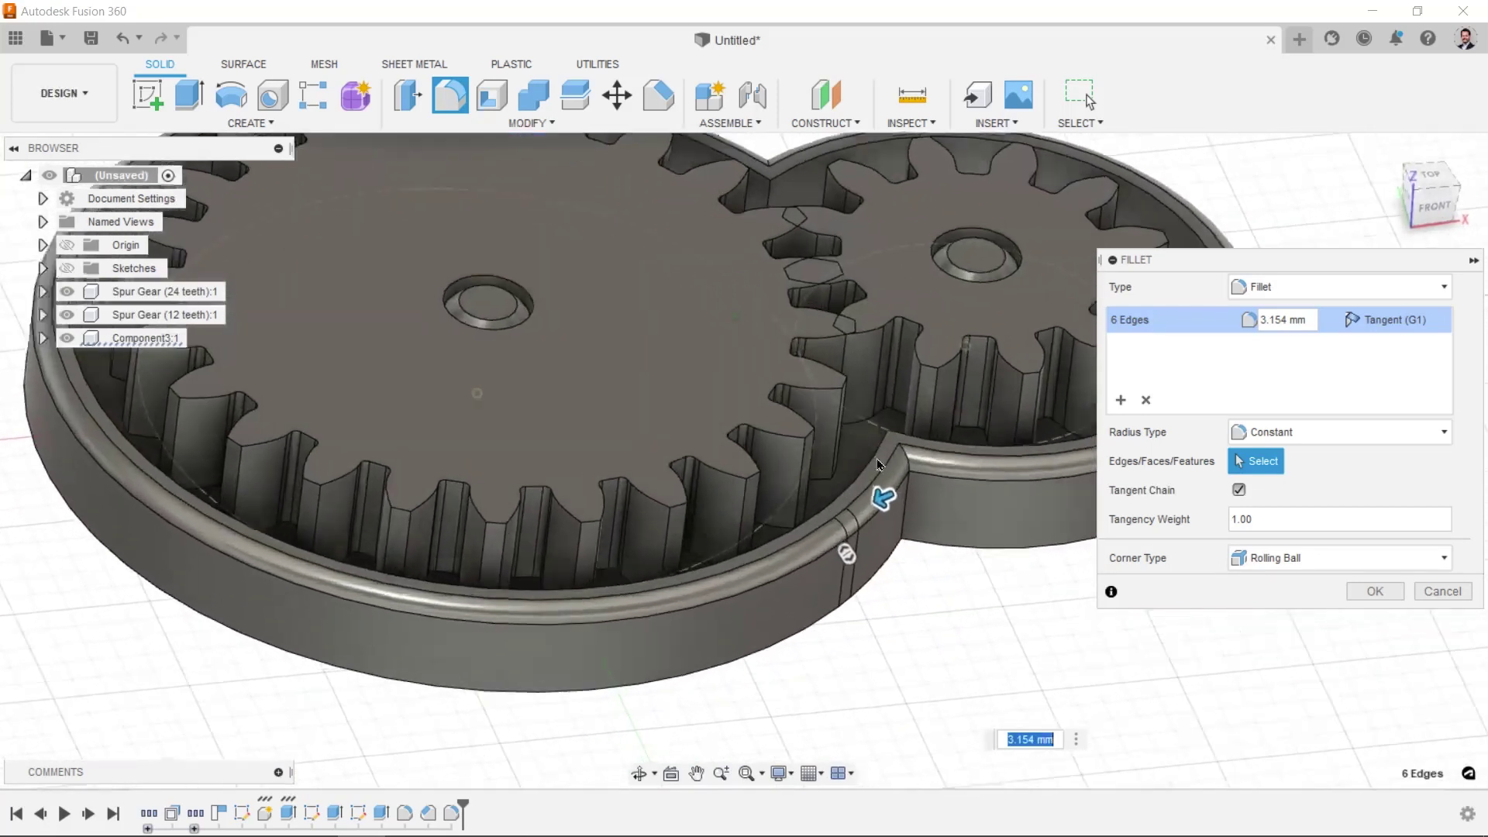
click(1357, 593)
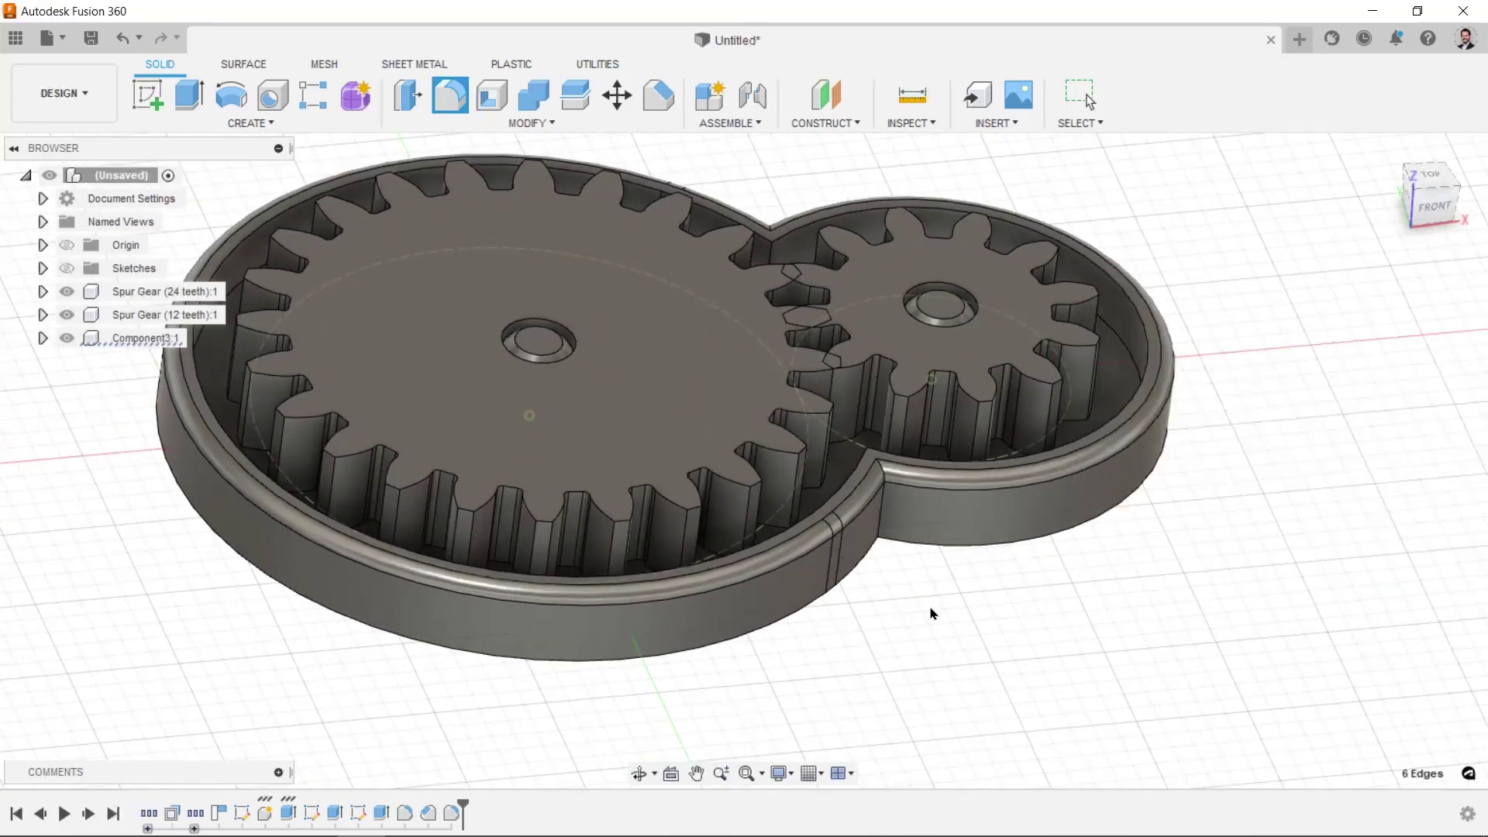
- Chamfer the six bottom outer edges of the figure-eight base by about 4.6 mm
text(s)
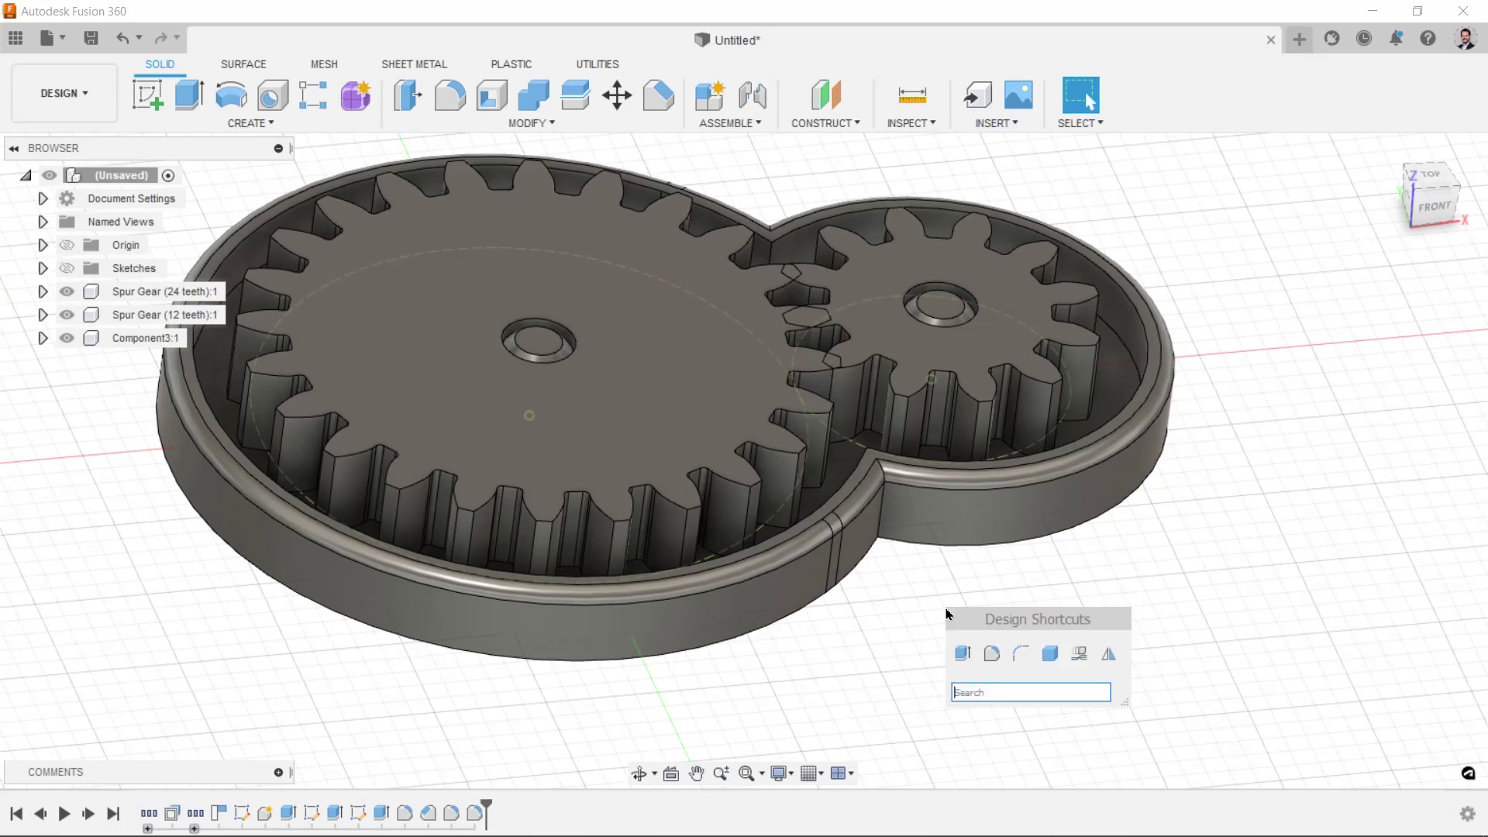
text(ch)
key(Return)
mouse_move(1010, 588)
shift+middle_down()
mouse_move(911, 512)
mouse_move(896, 365)
mouse_move(876, 340)
shift+middle_up()
click(864, 332)
click(808, 293)
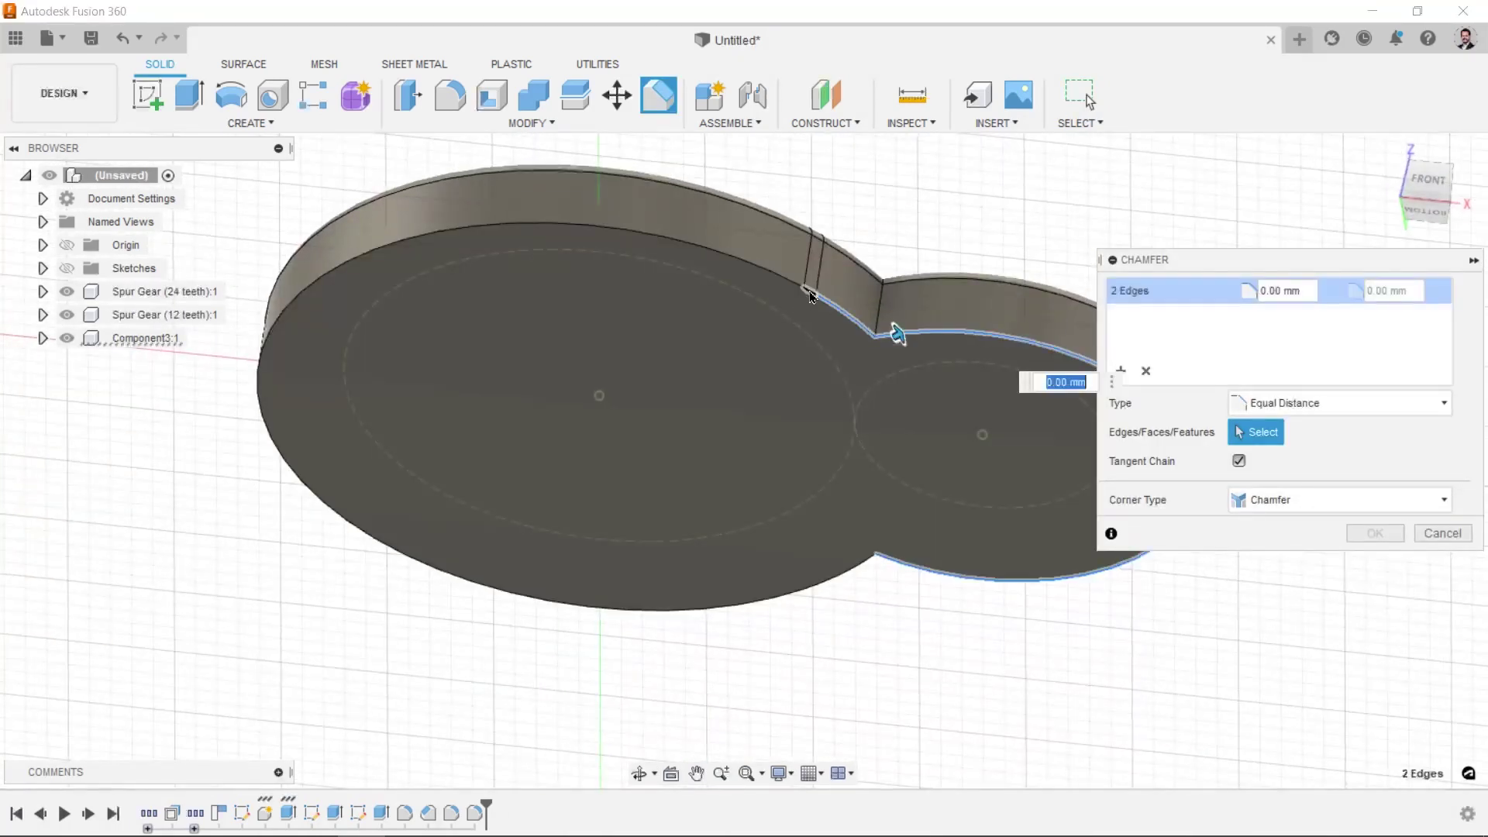
click(807, 289)
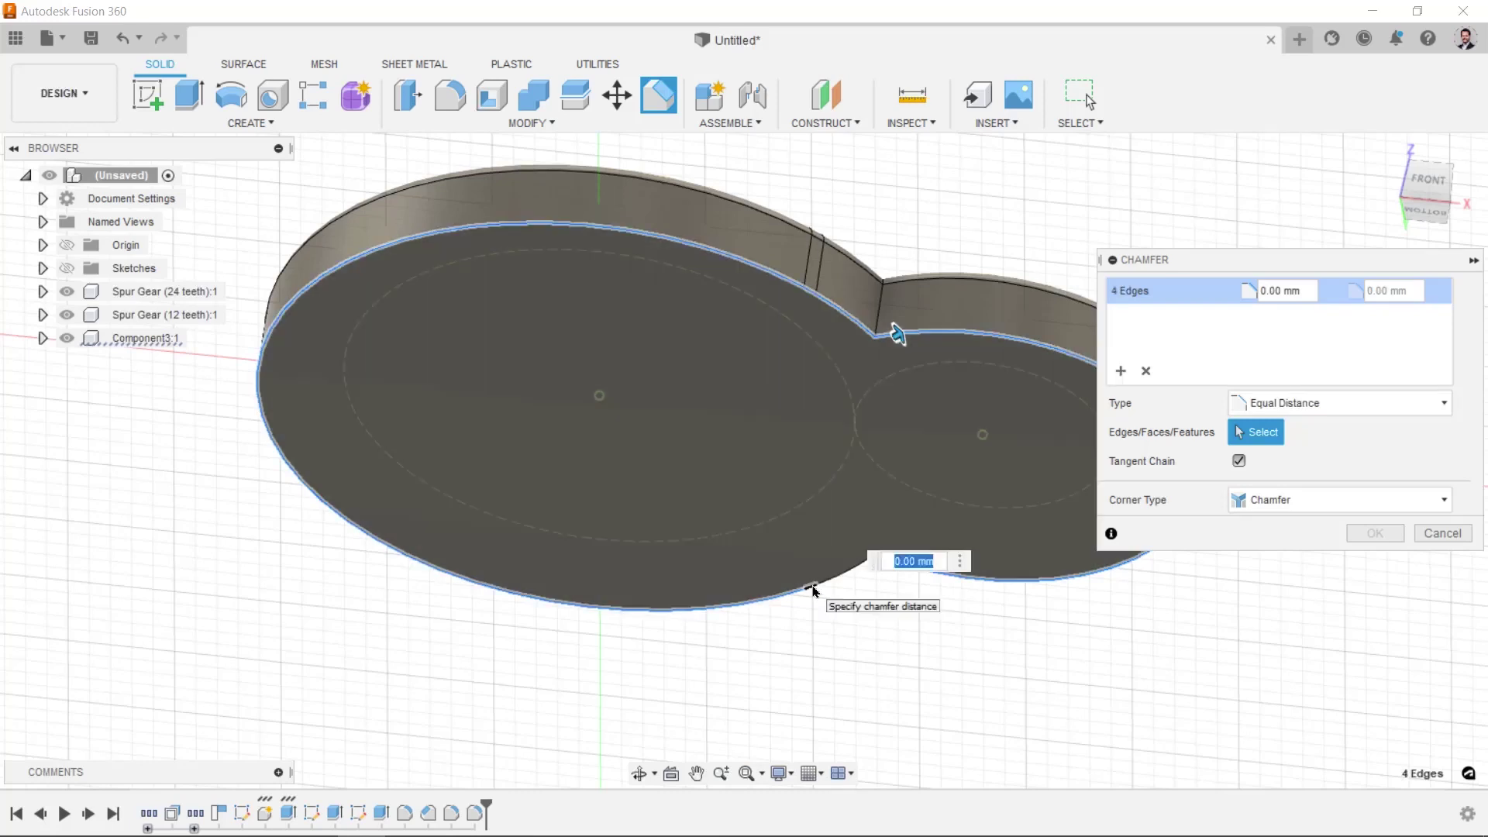
click(813, 589)
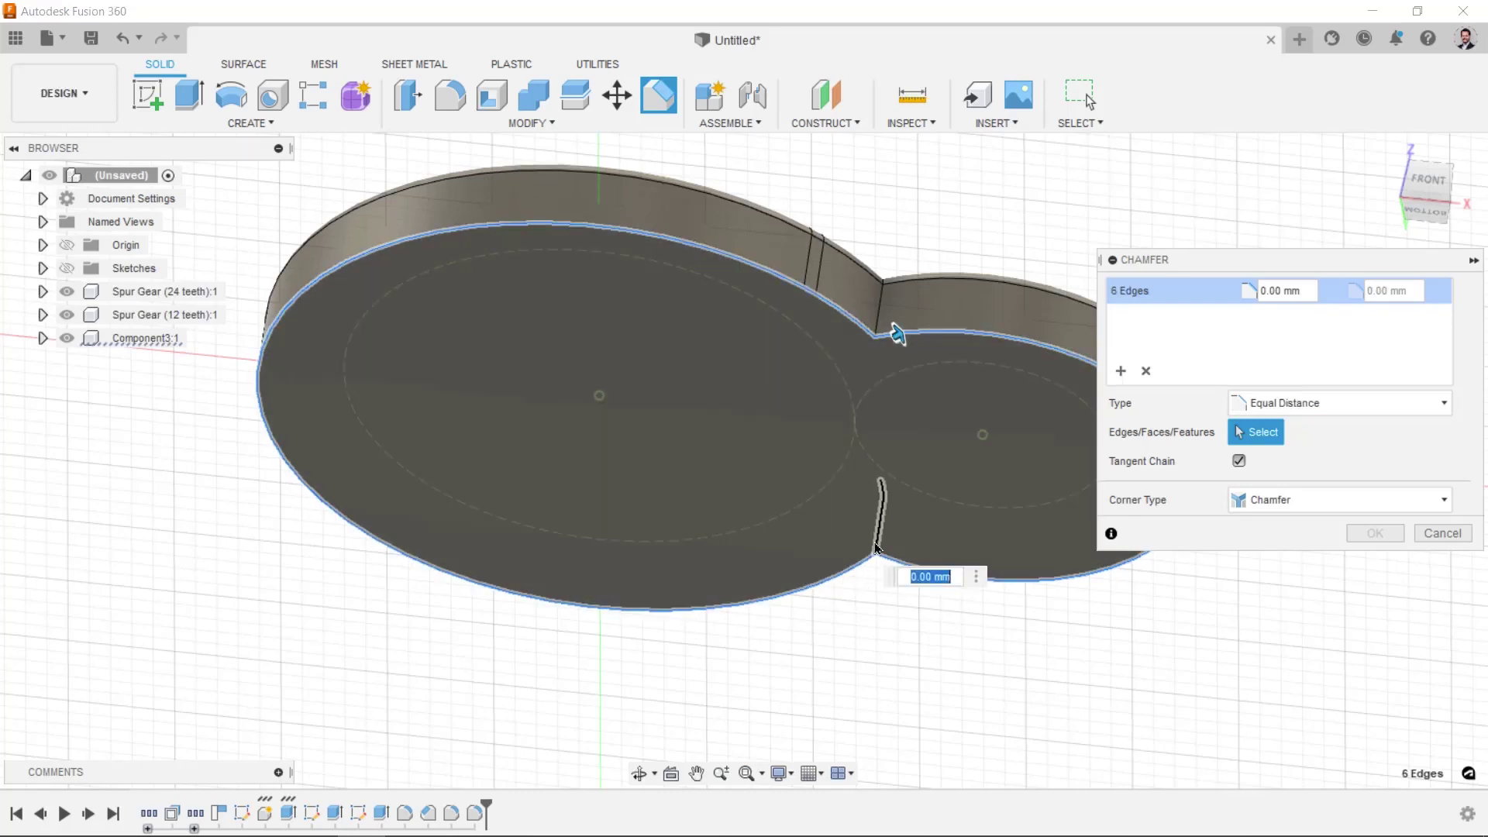
shift+middle_drag(873, 405, 890, 348)
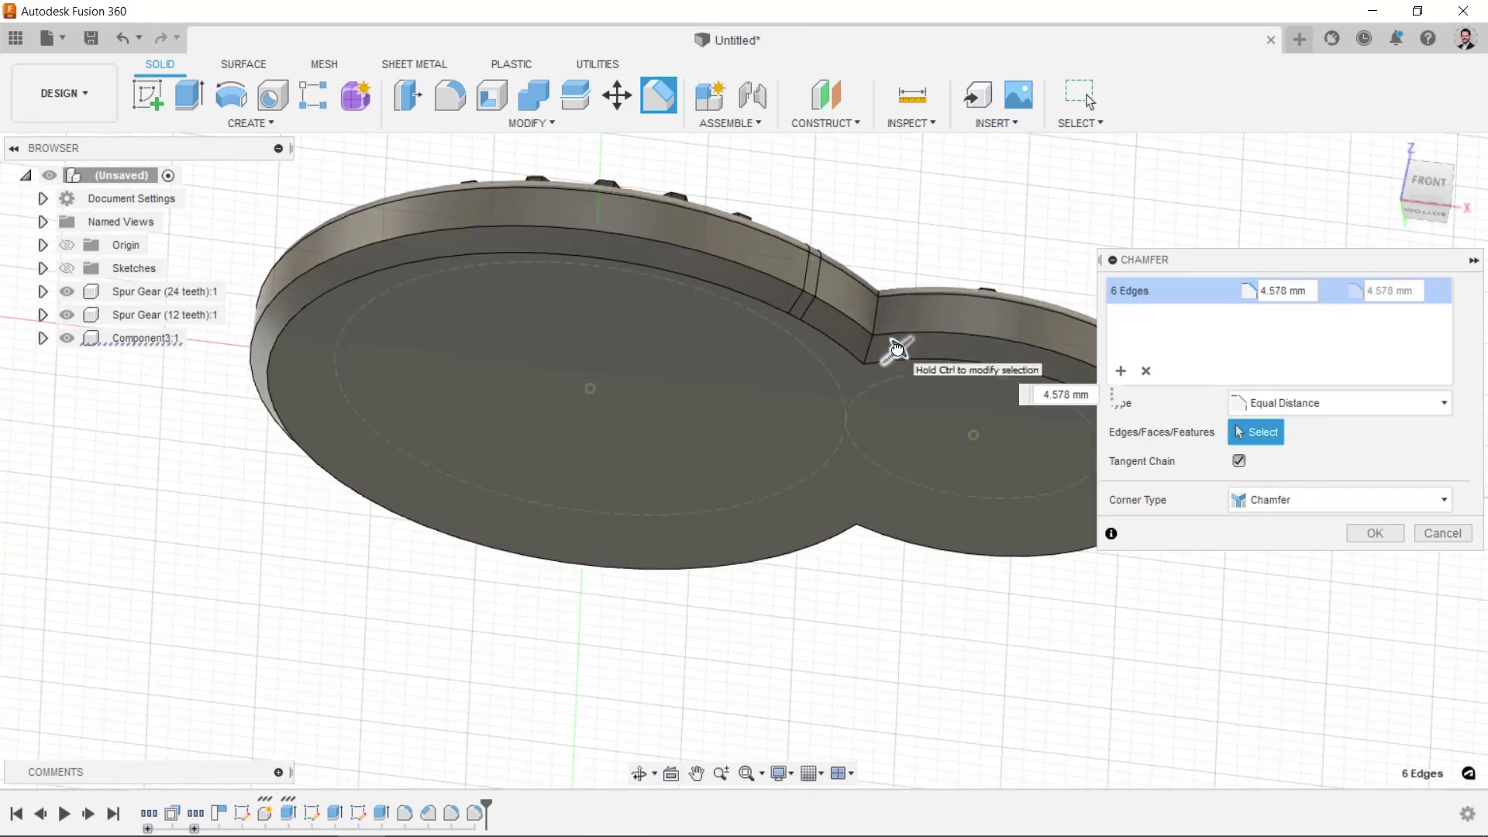
drag(895, 350, 899, 372)
shift+middle_drag(899, 372, 1356, 537)
click(1357, 535)
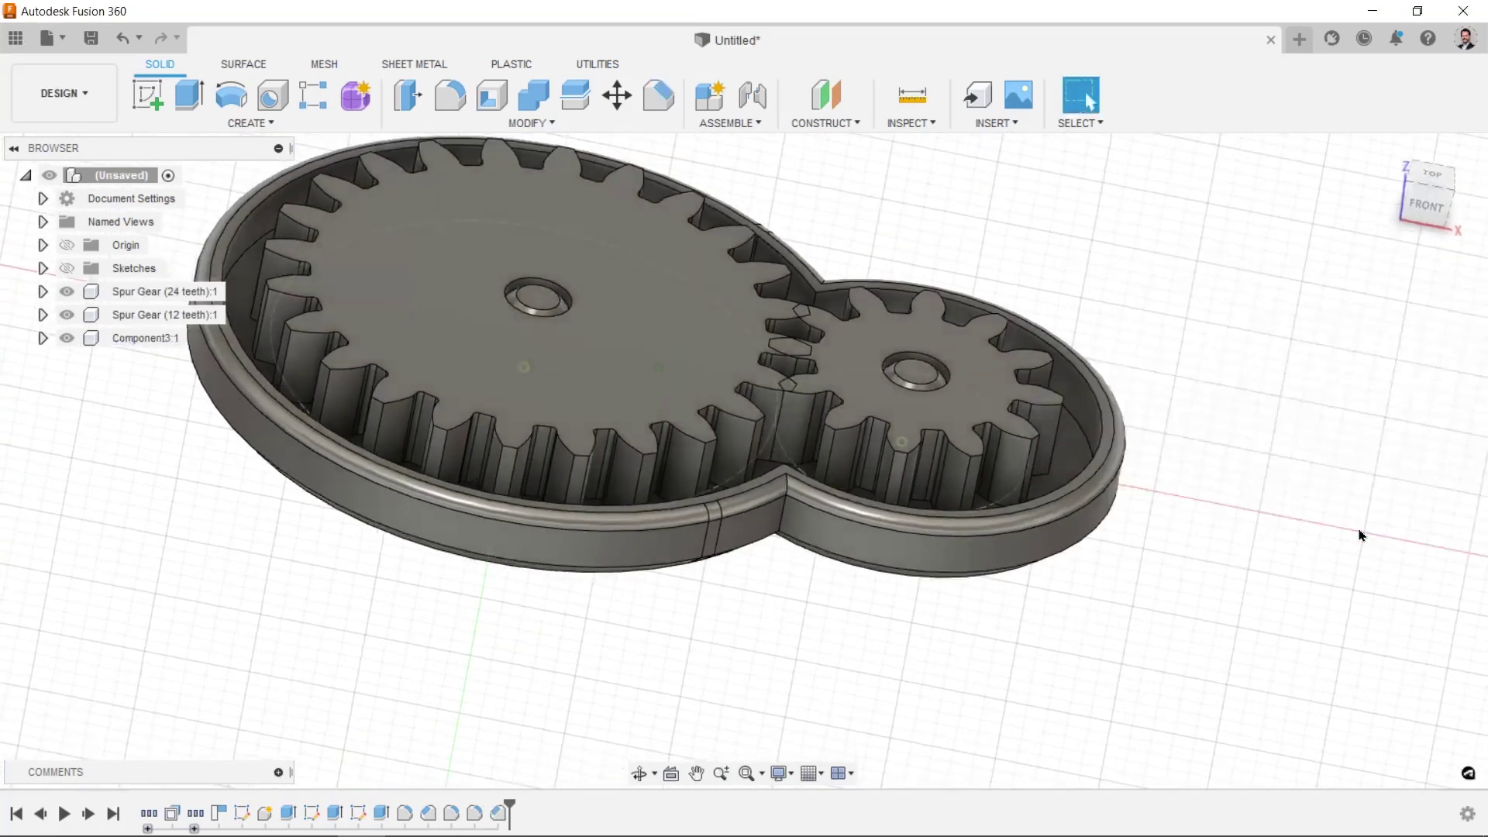
key(F6)
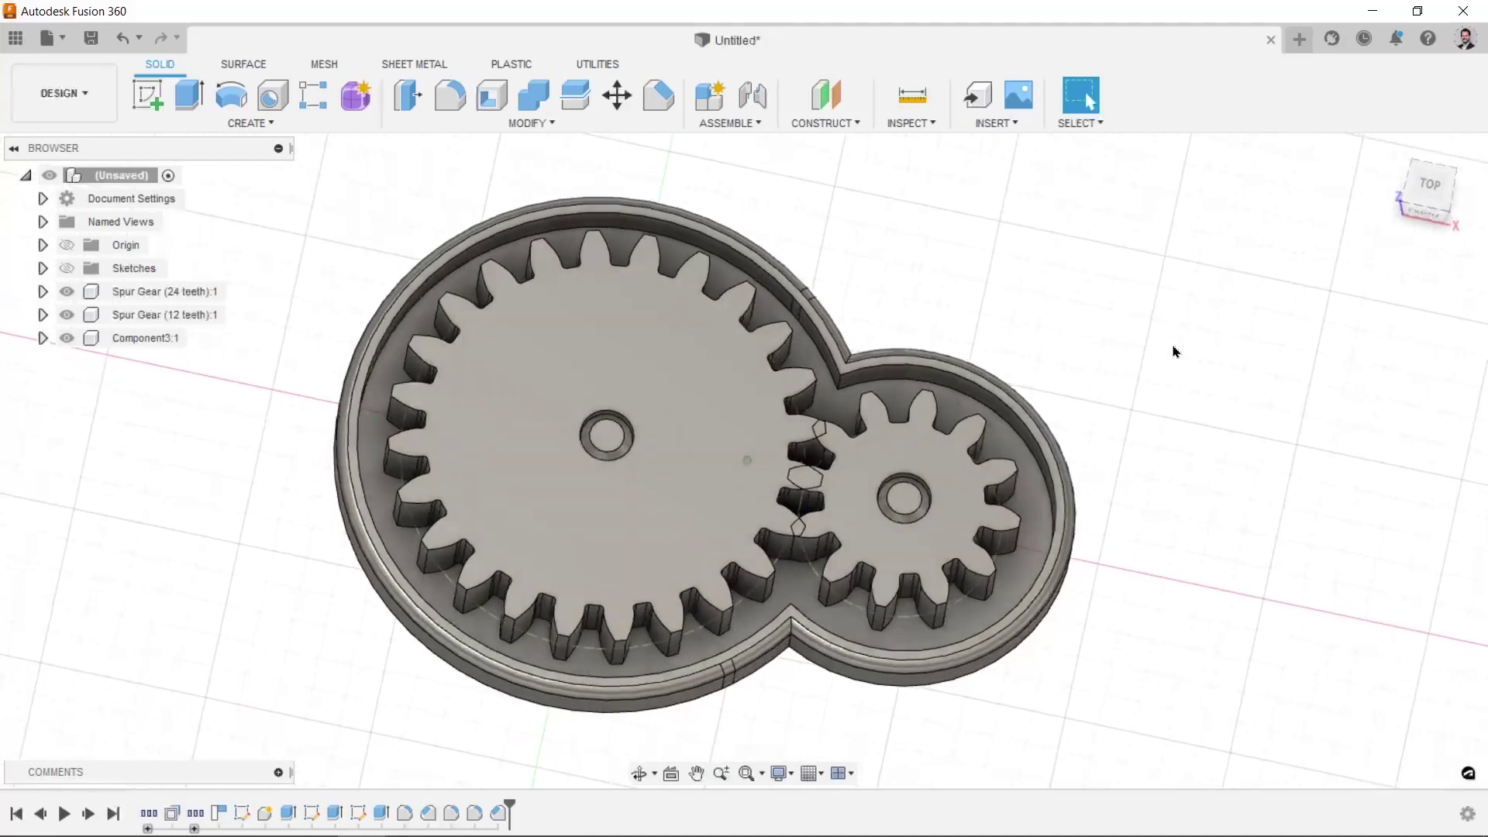
- Reframe the gears, open the MODIFY menu, and select the small gear's bore face
scroll(1174, 351, up, 3)
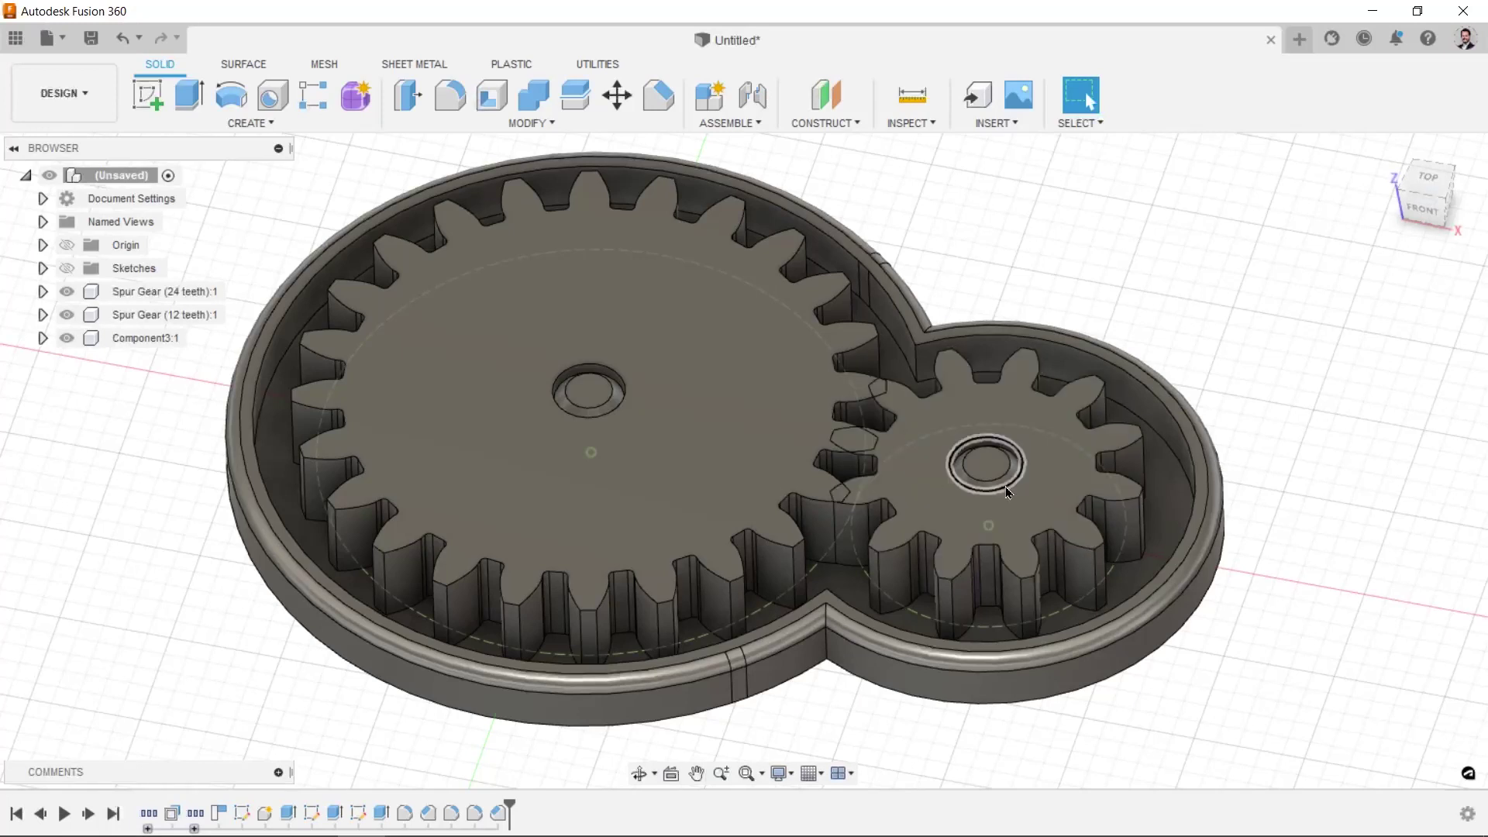
shift+middle_drag(904, 463, 855, 439)
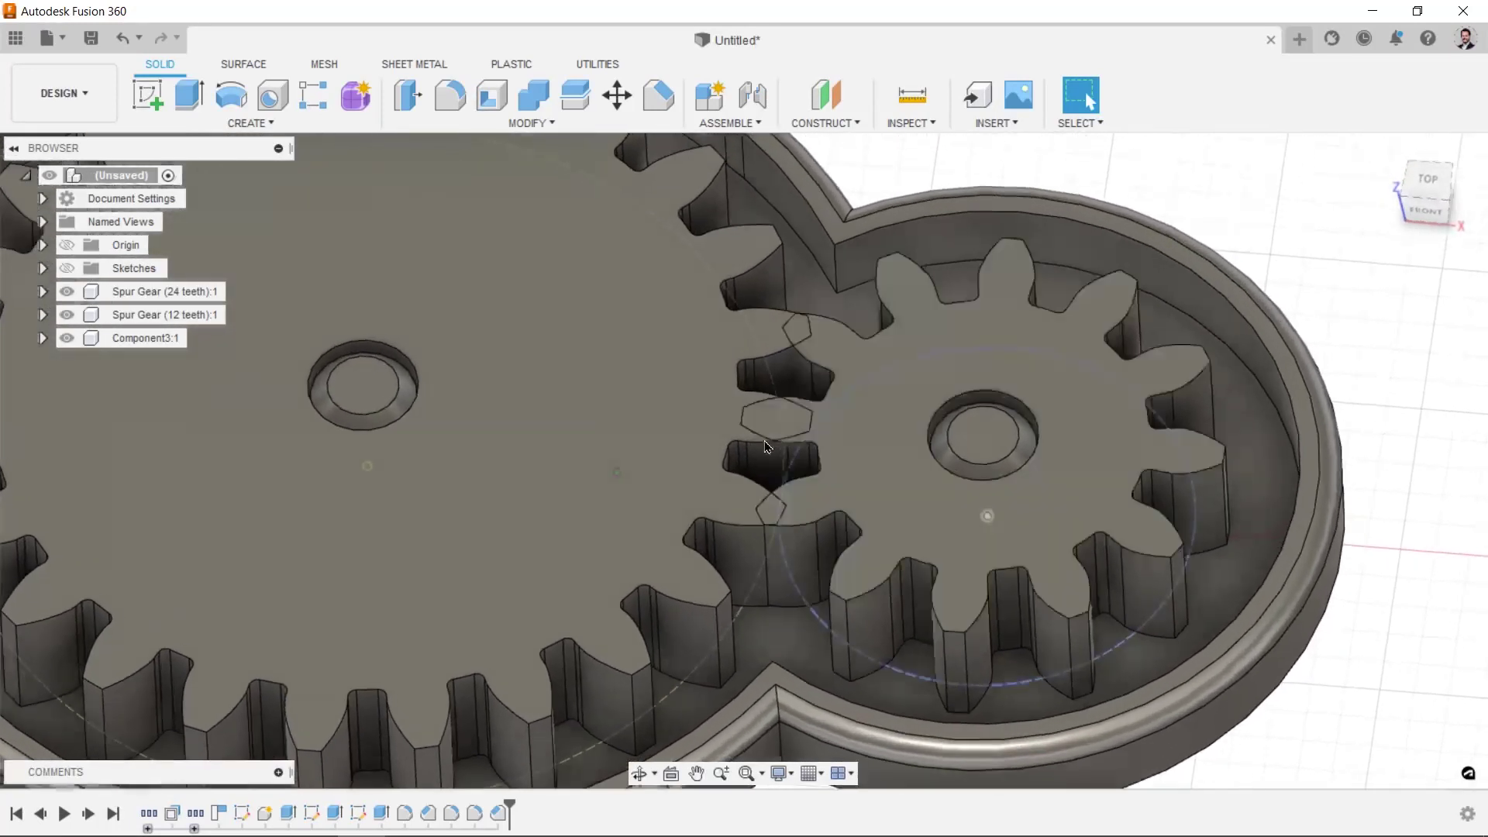
scroll(844, 419, up, 5)
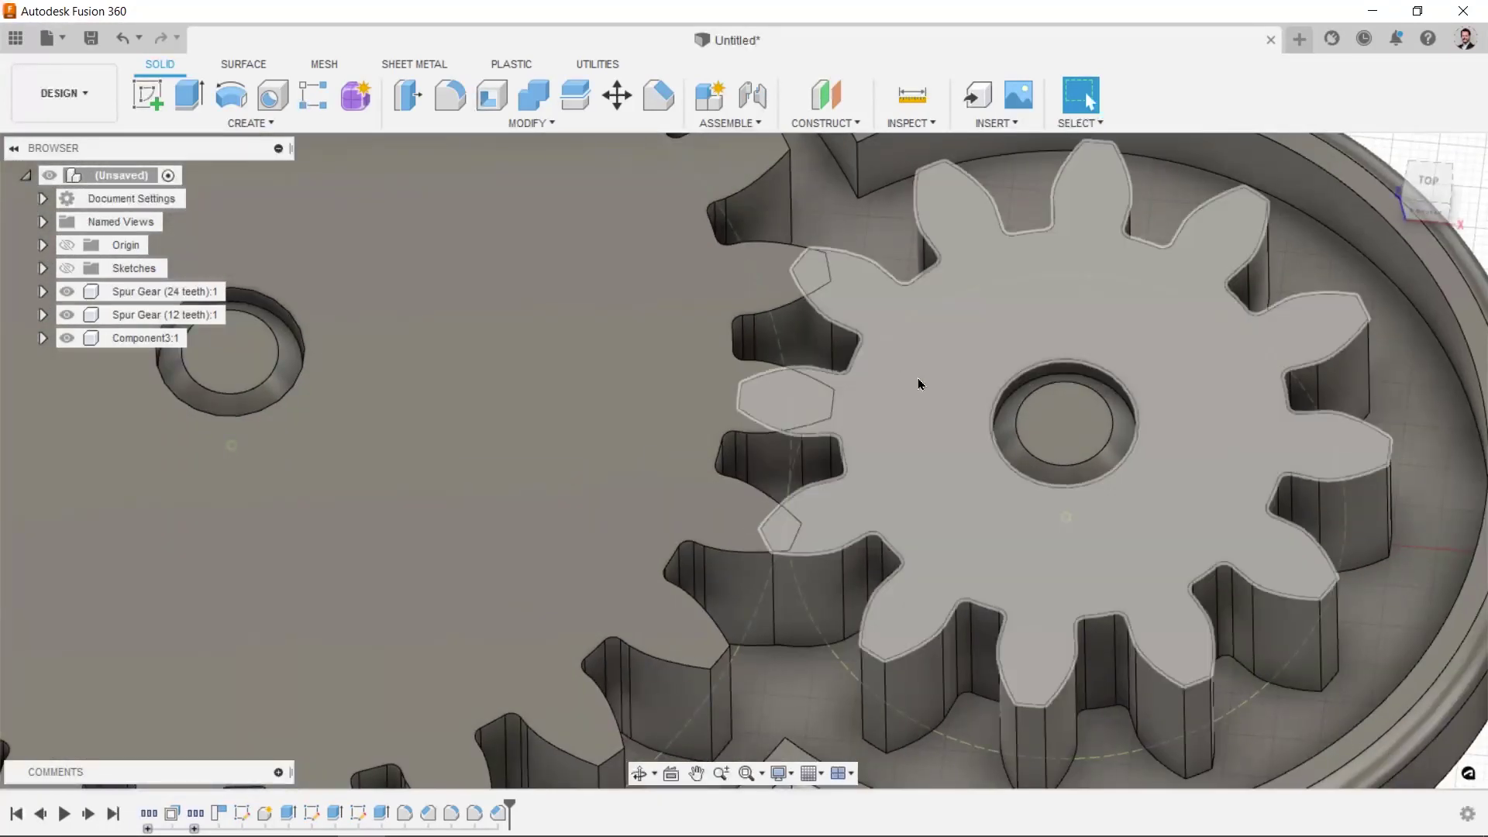
scroll(896, 418, down, 2)
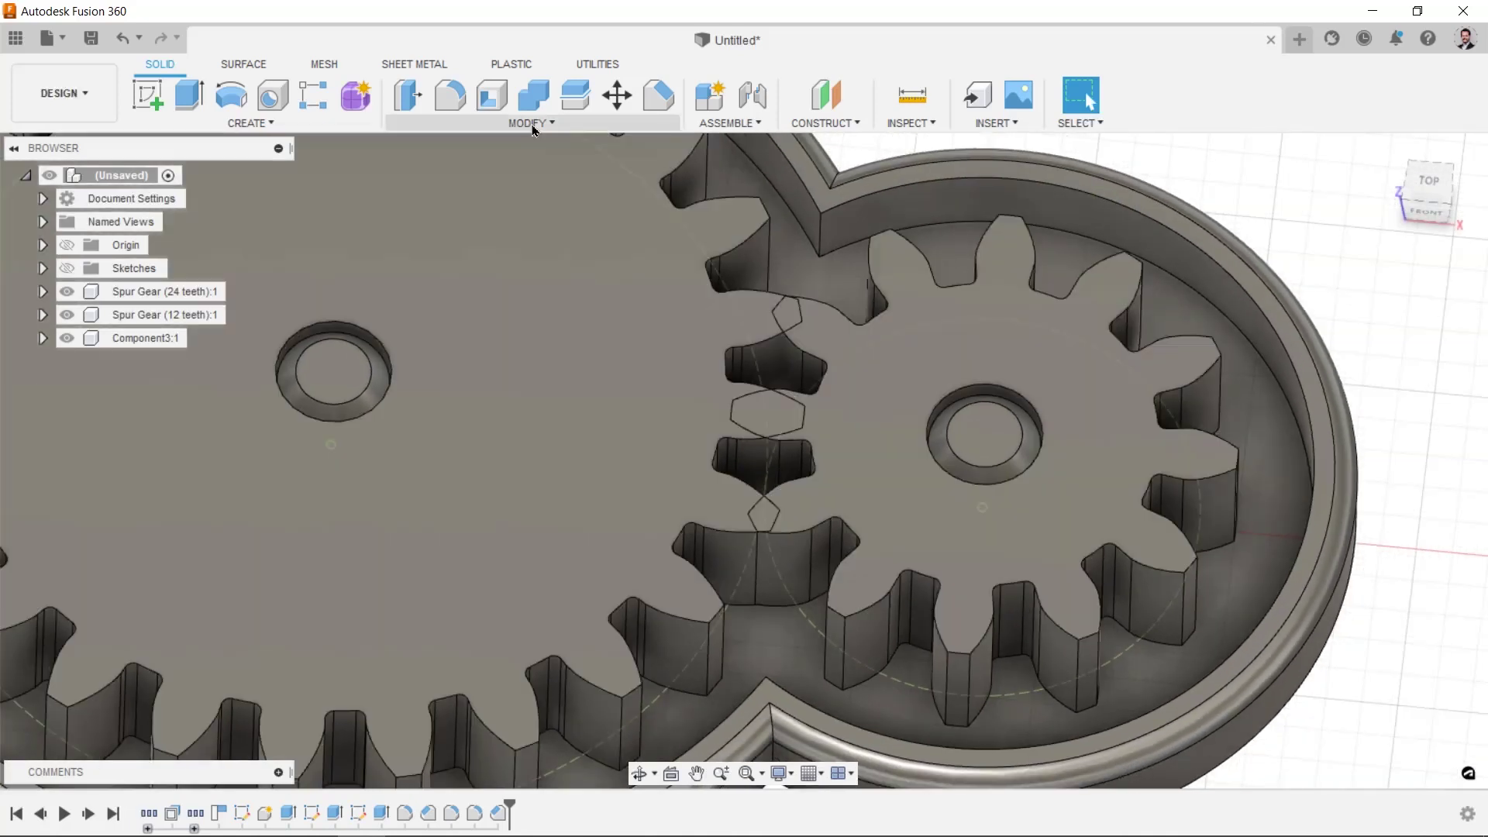
click(530, 123)
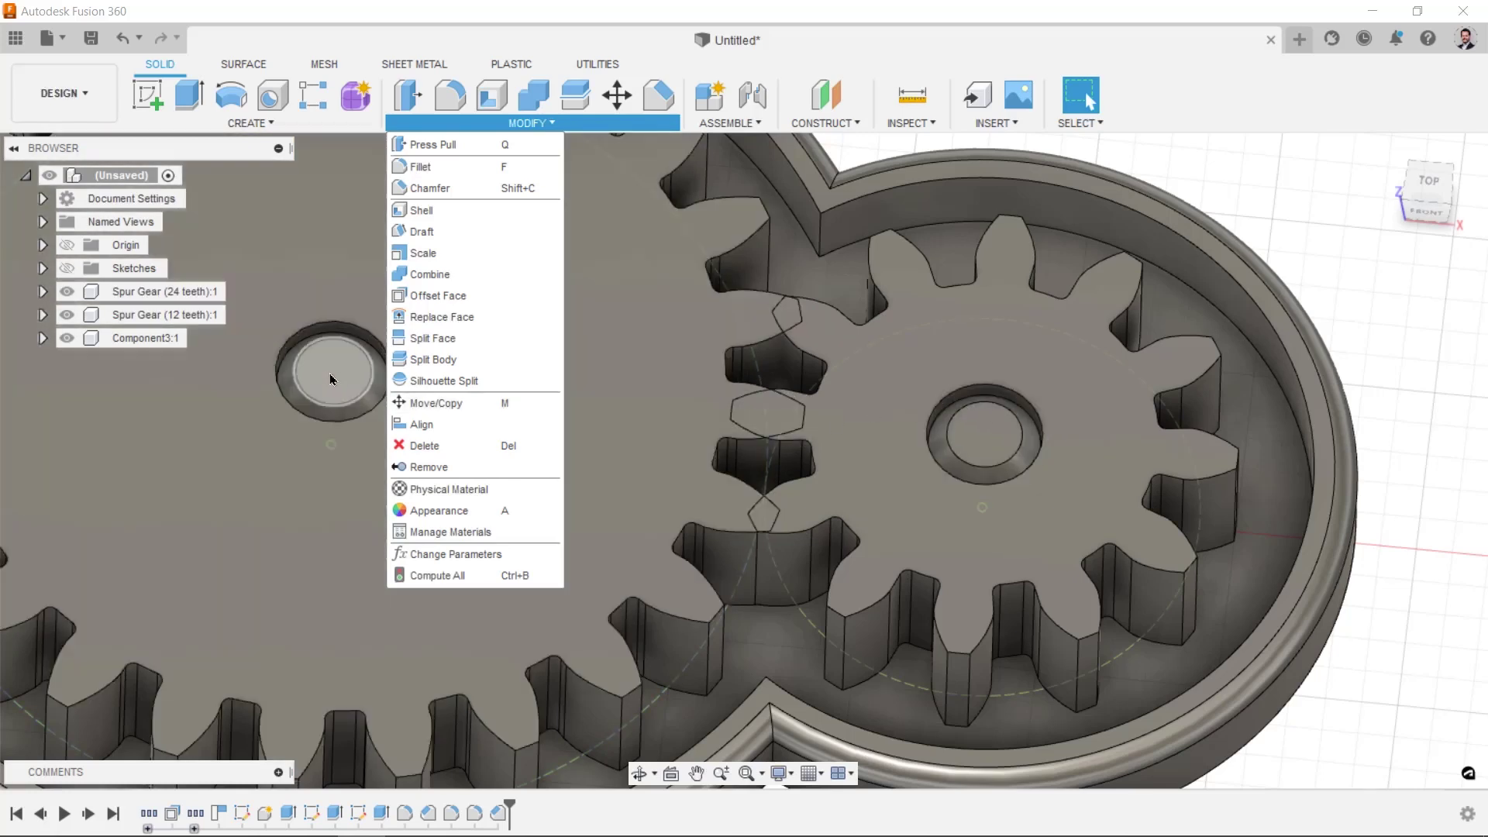
click(982, 430)
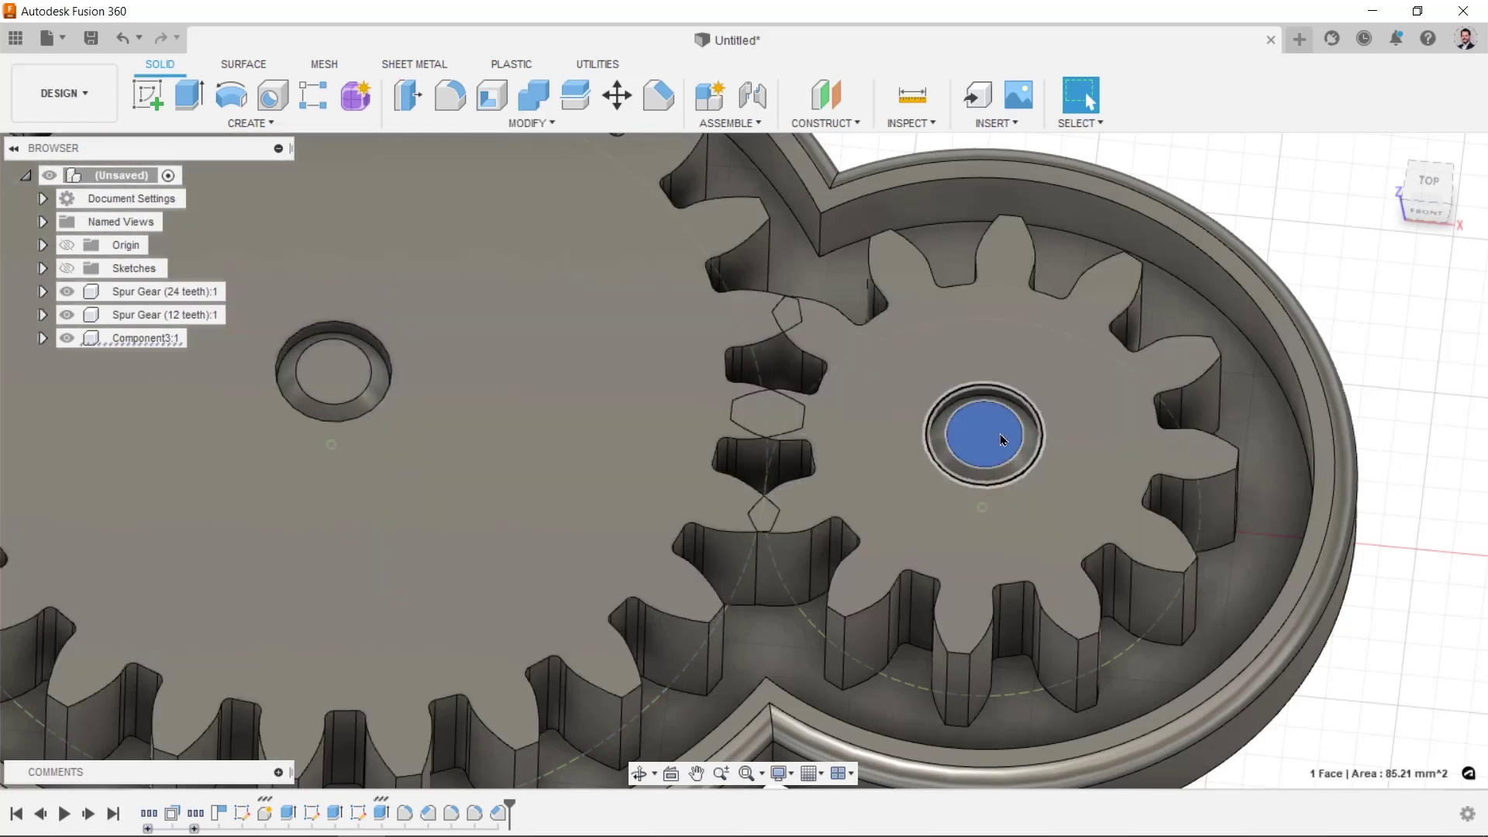
key(Delete)
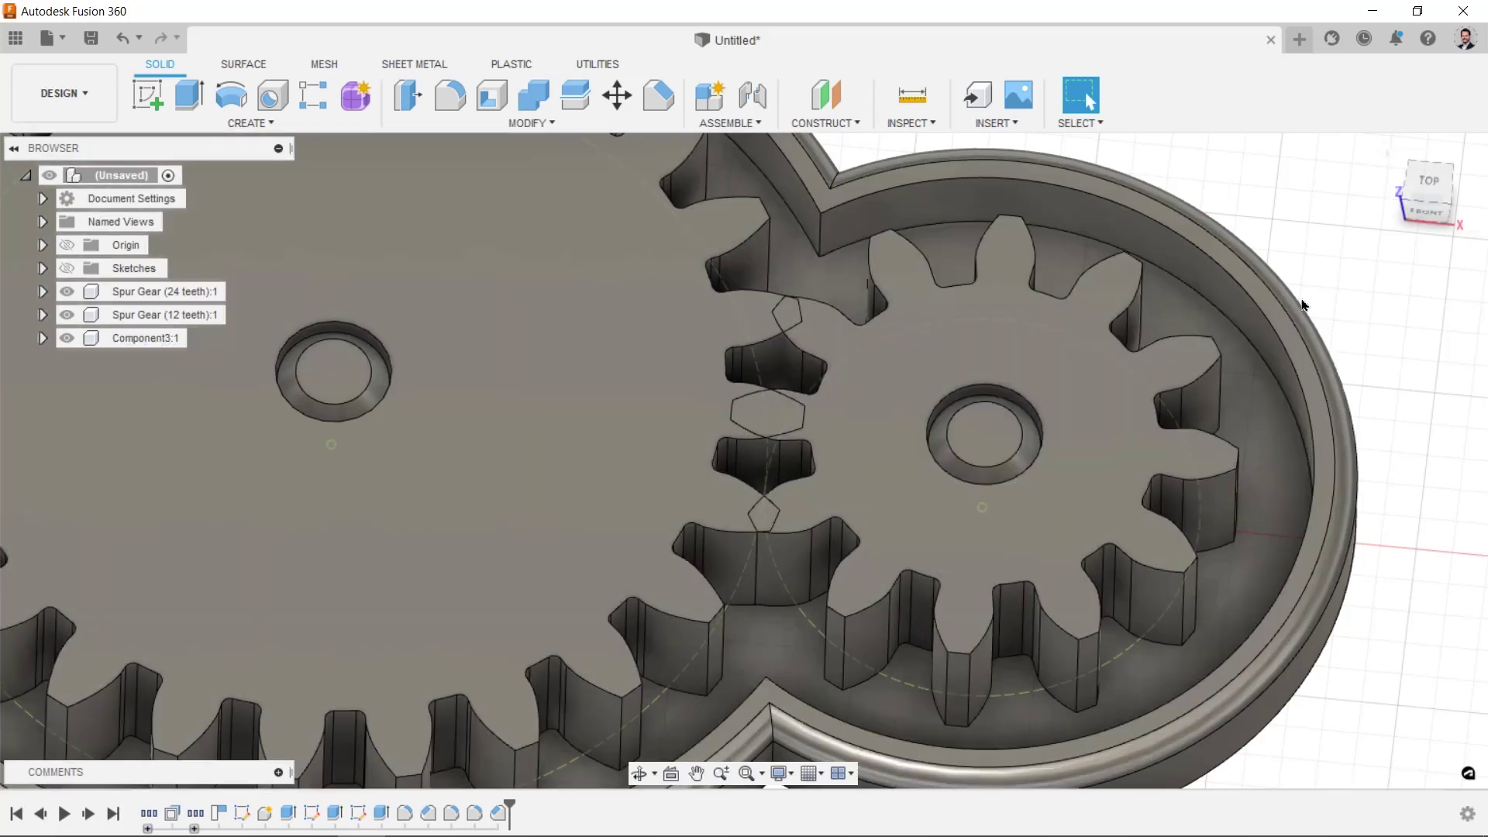
text(sca)
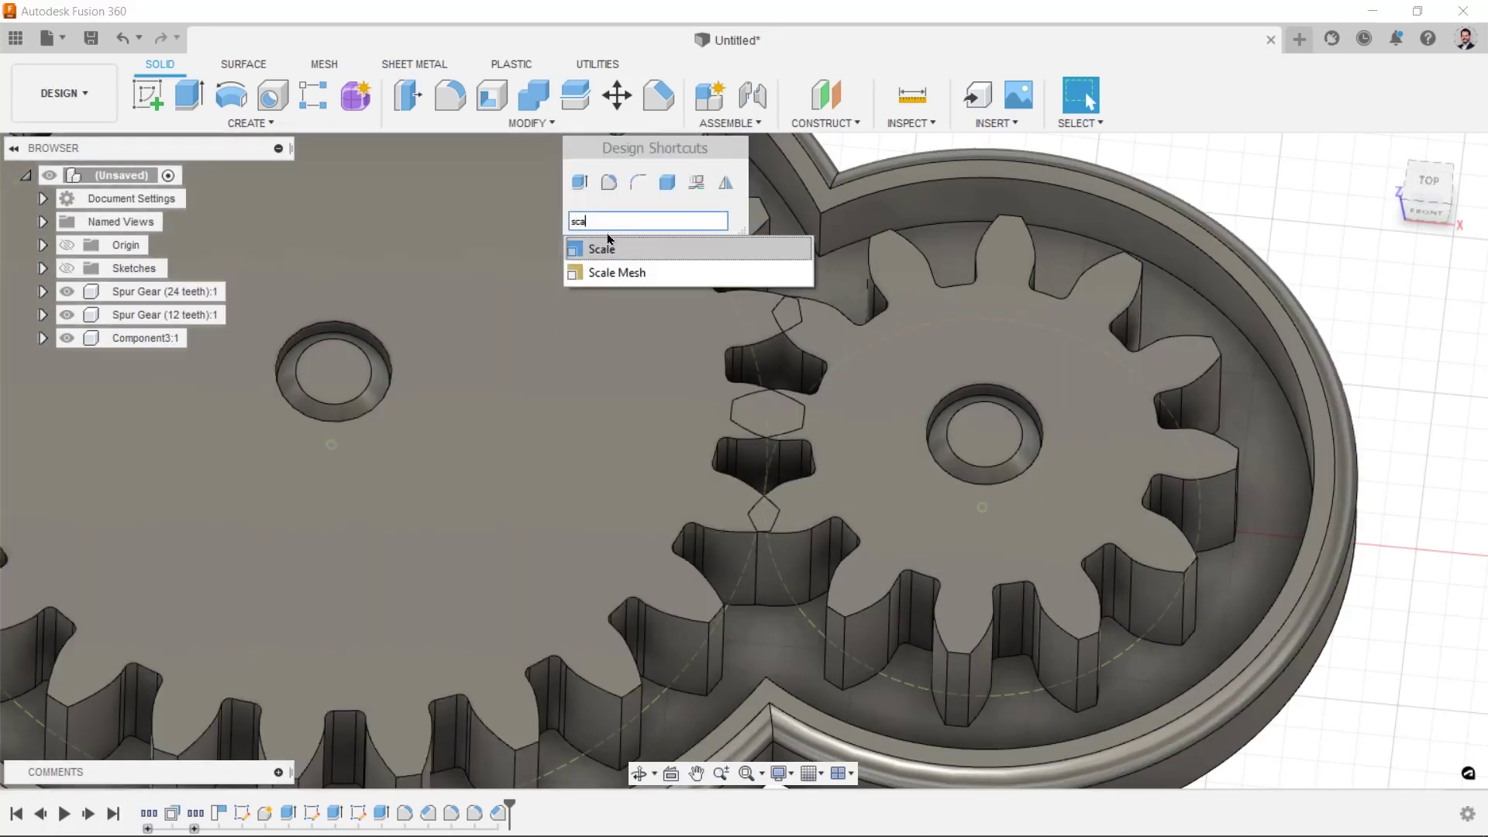
click(607, 243)
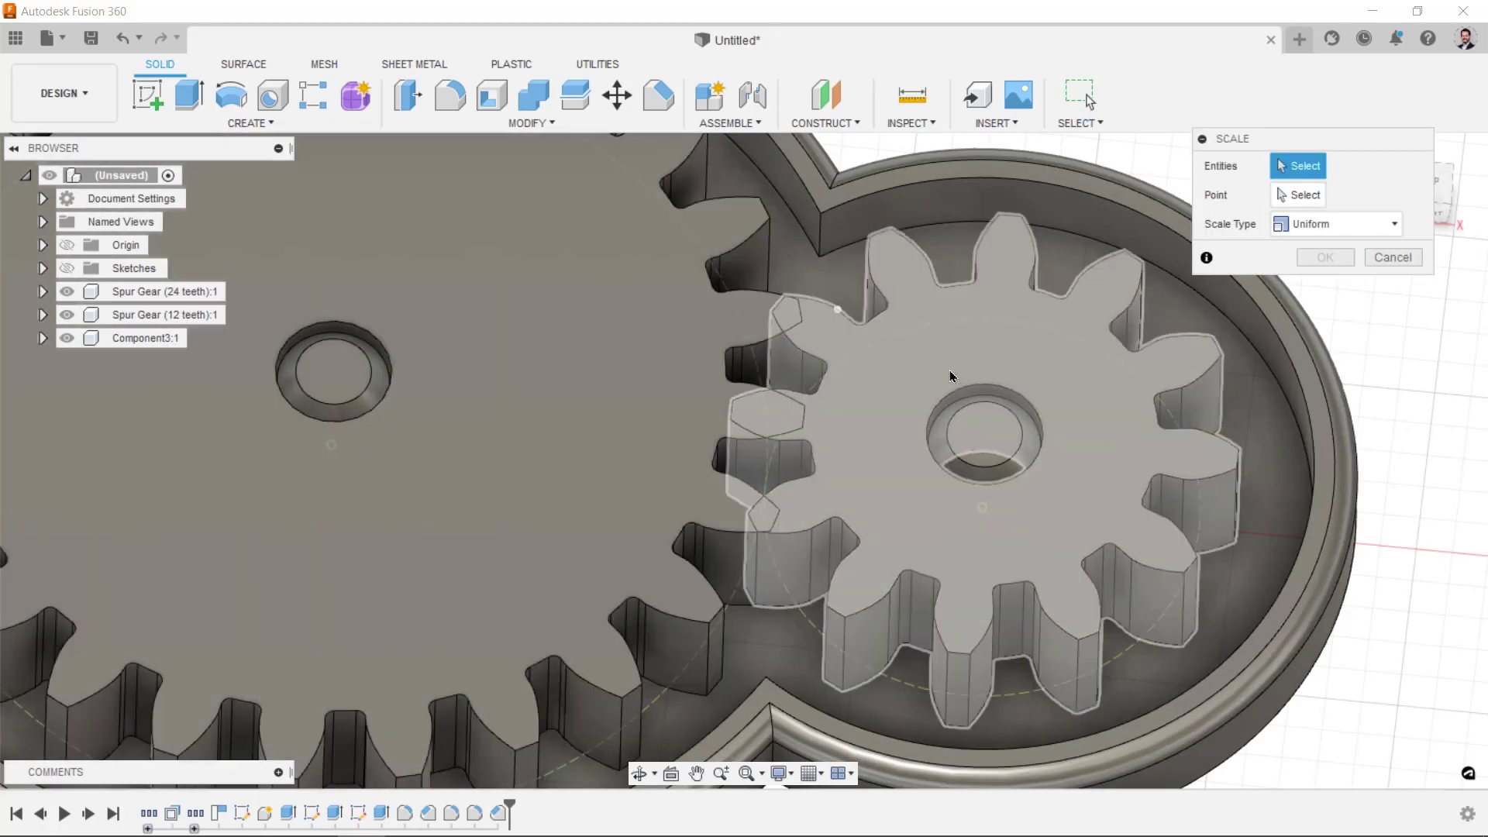
click(947, 370)
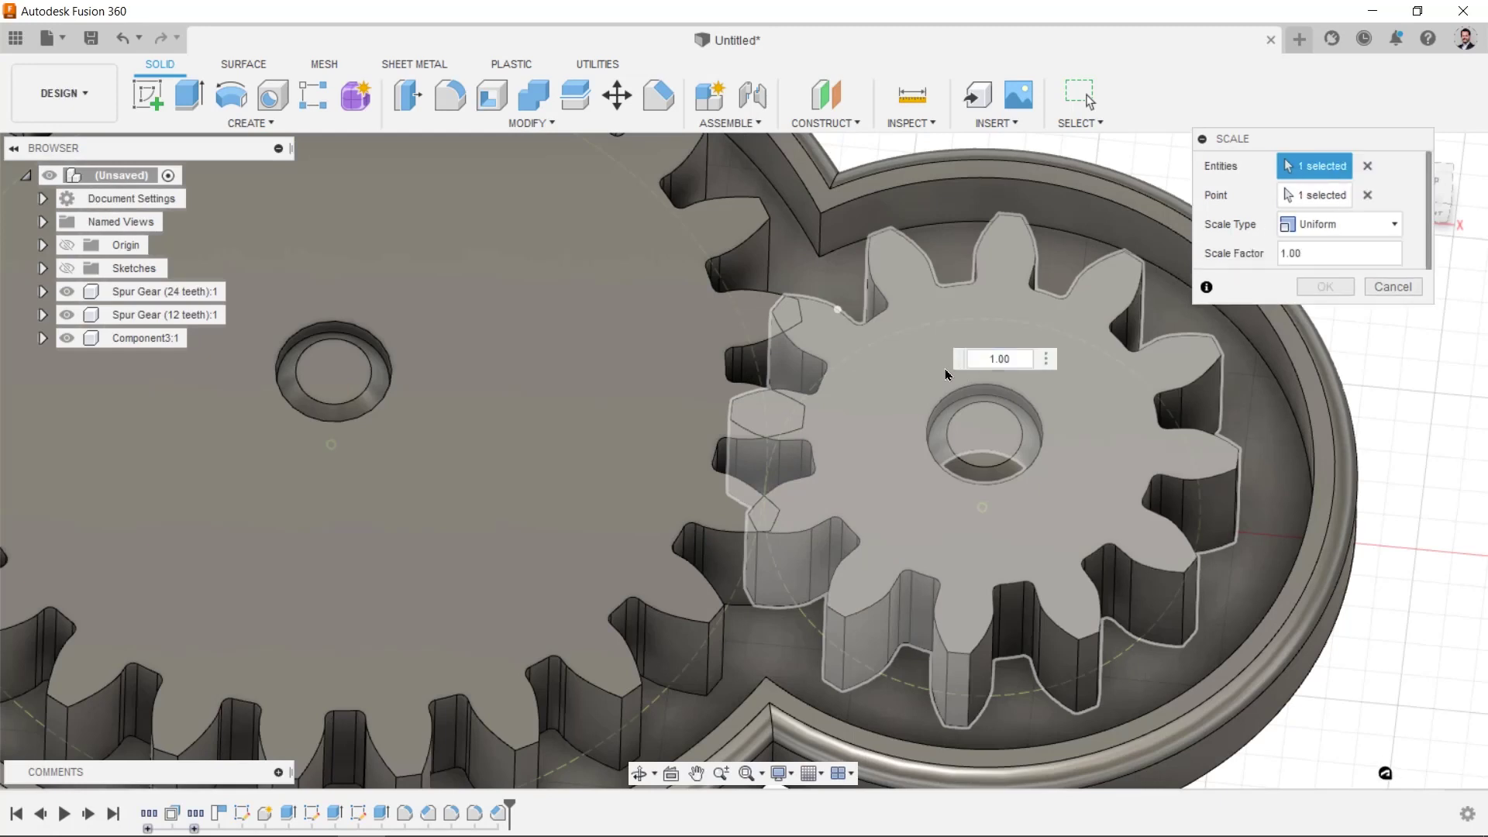
click(1367, 195)
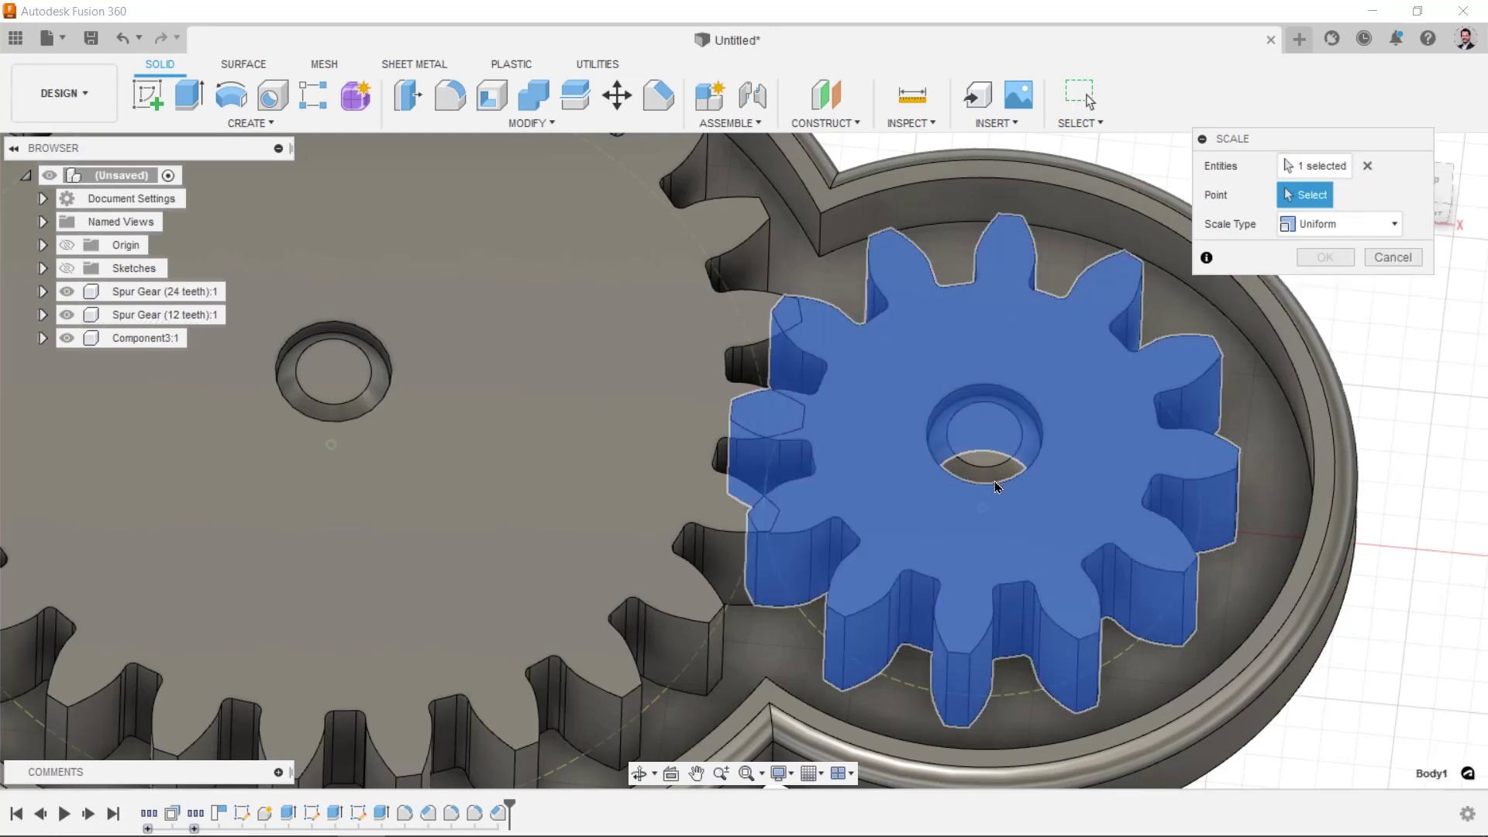
scroll(841, 442, down, 3)
click(1367, 165)
click(808, 310)
click(1367, 195)
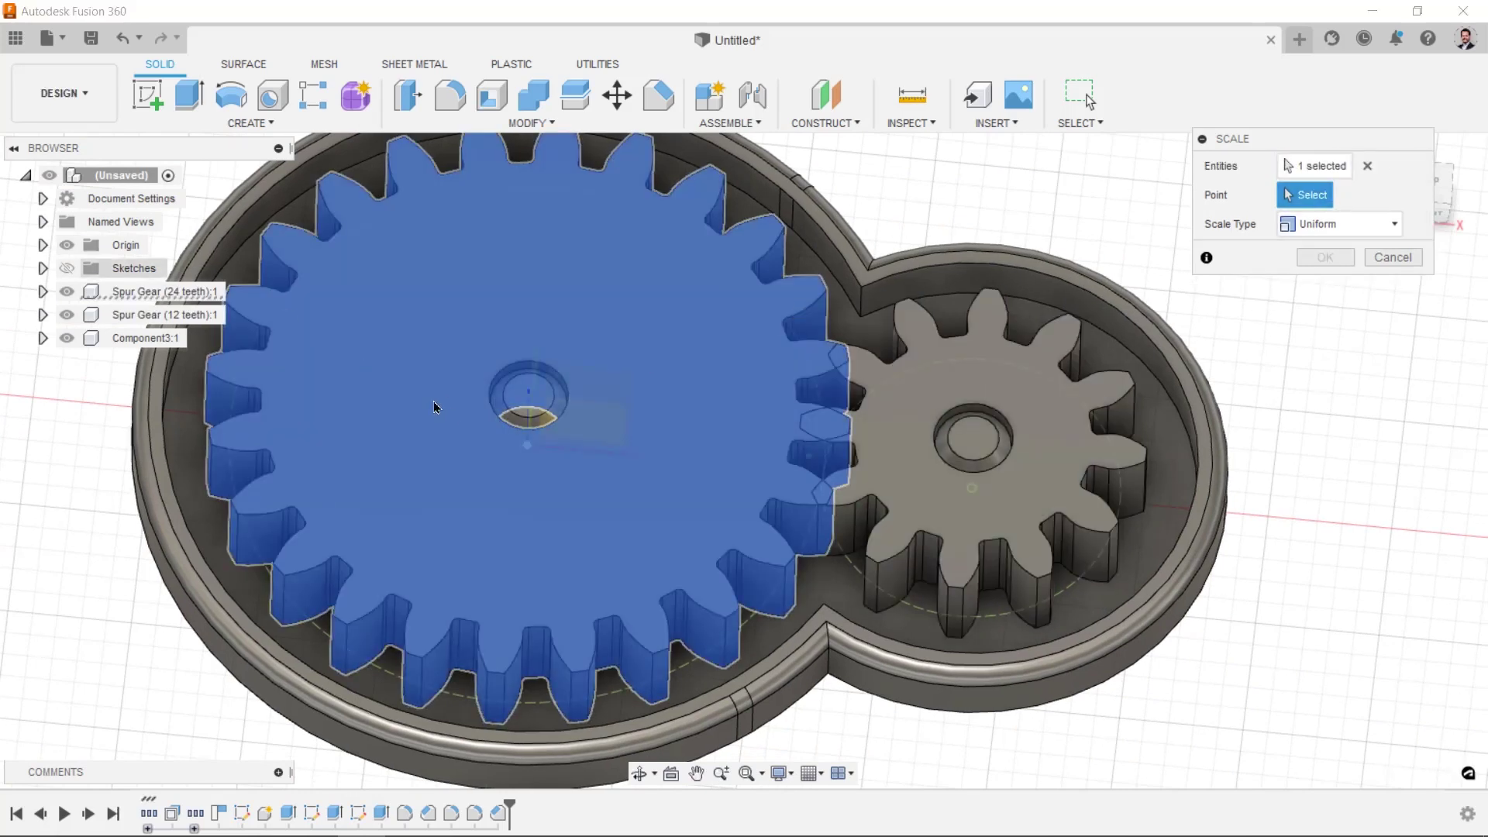
click(528, 446)
scroll(811, 379, up, 1)
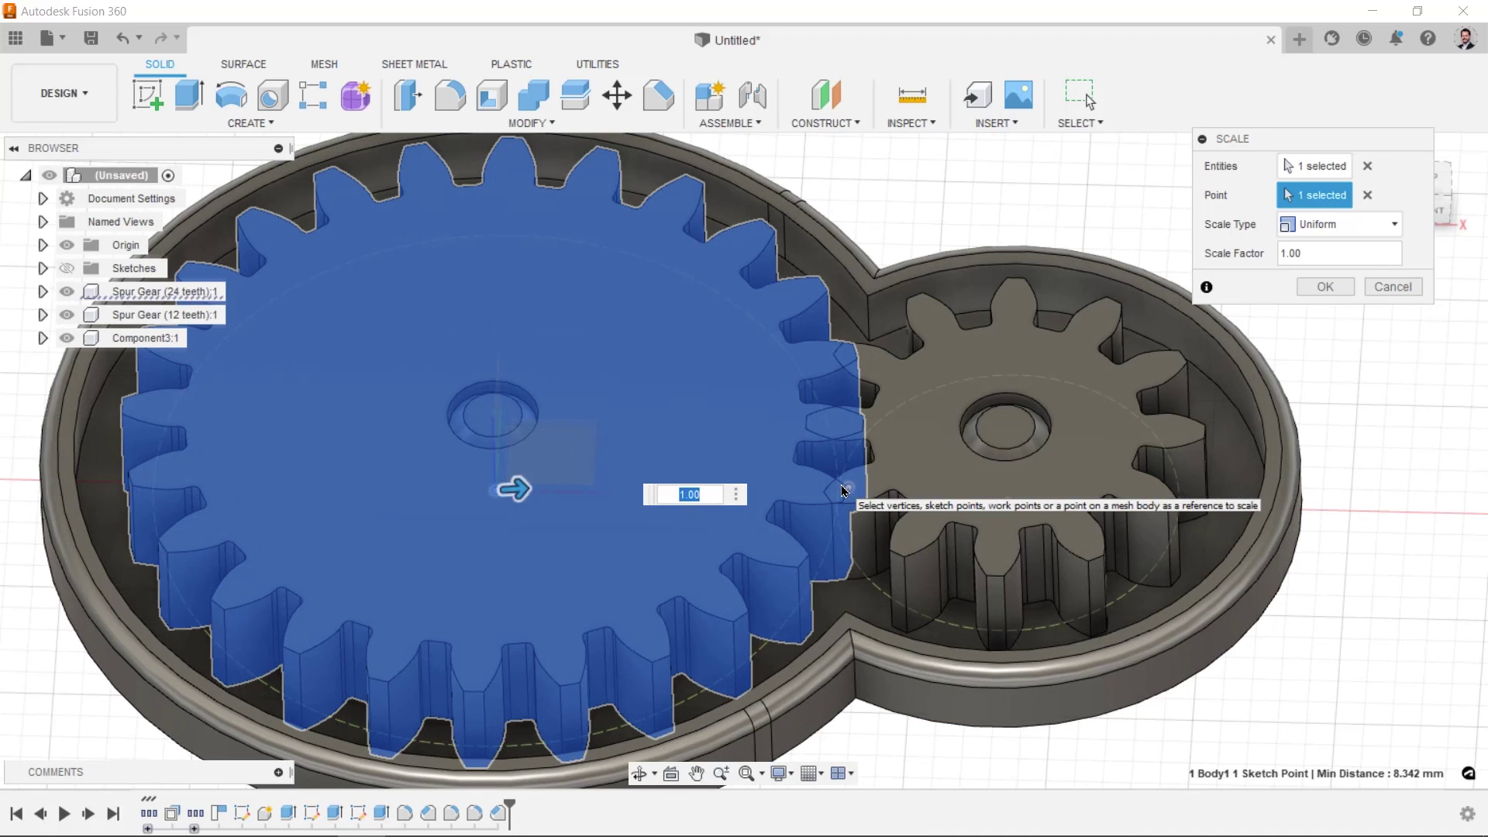
text(095)
key(Return)
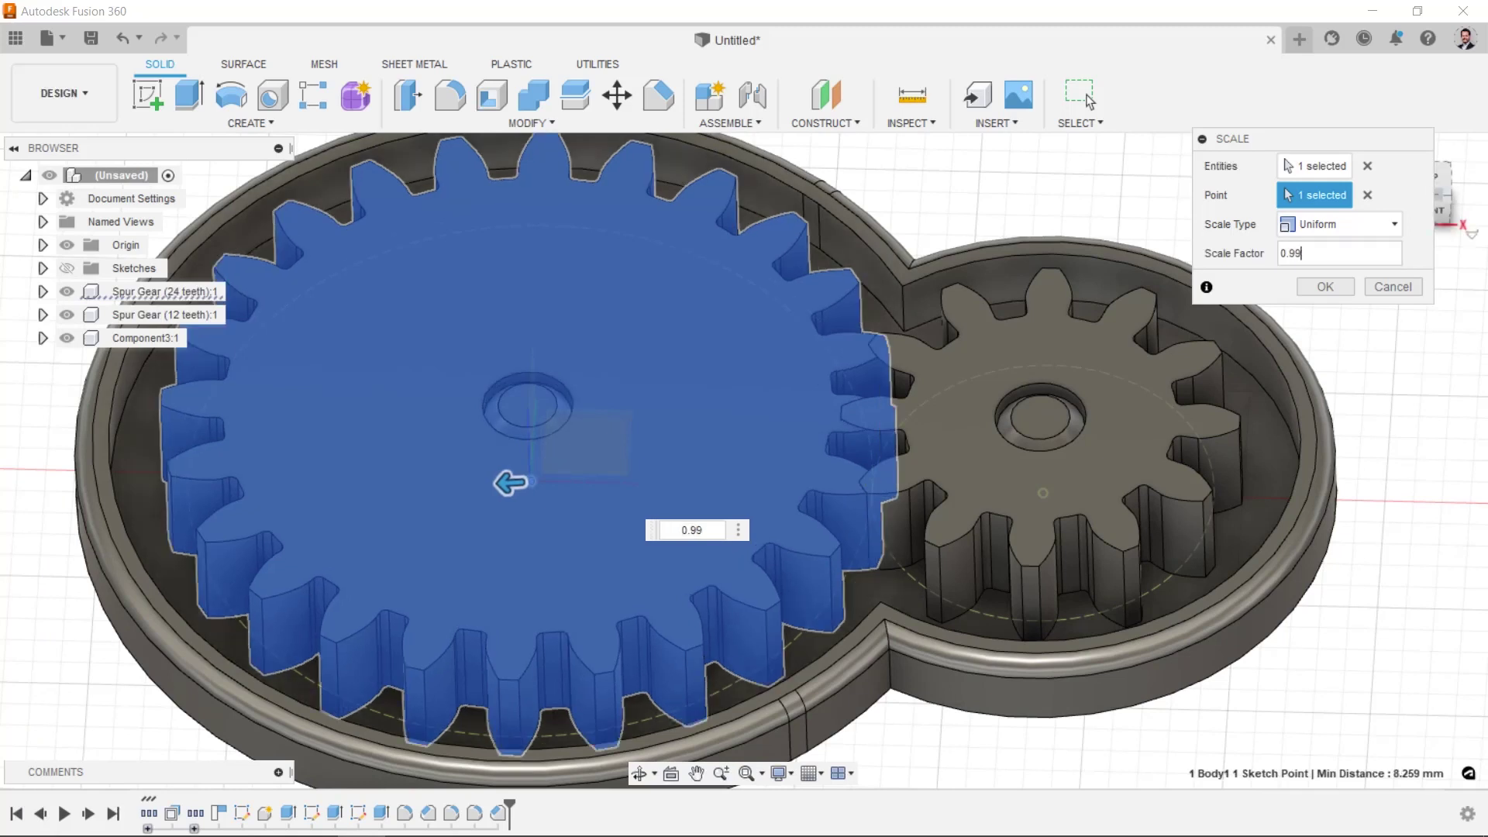
click(1393, 287)
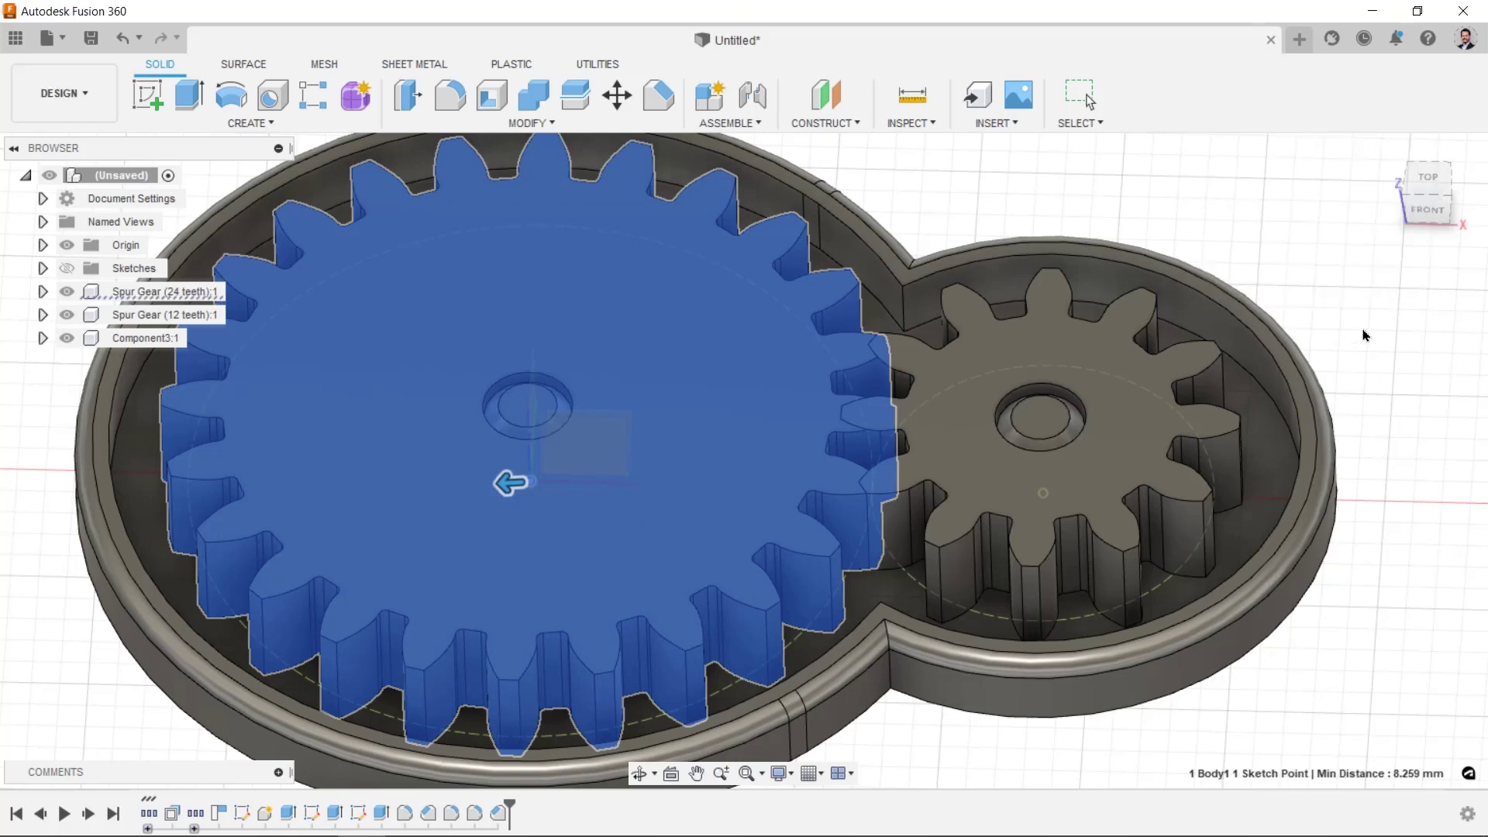
key(Escape)
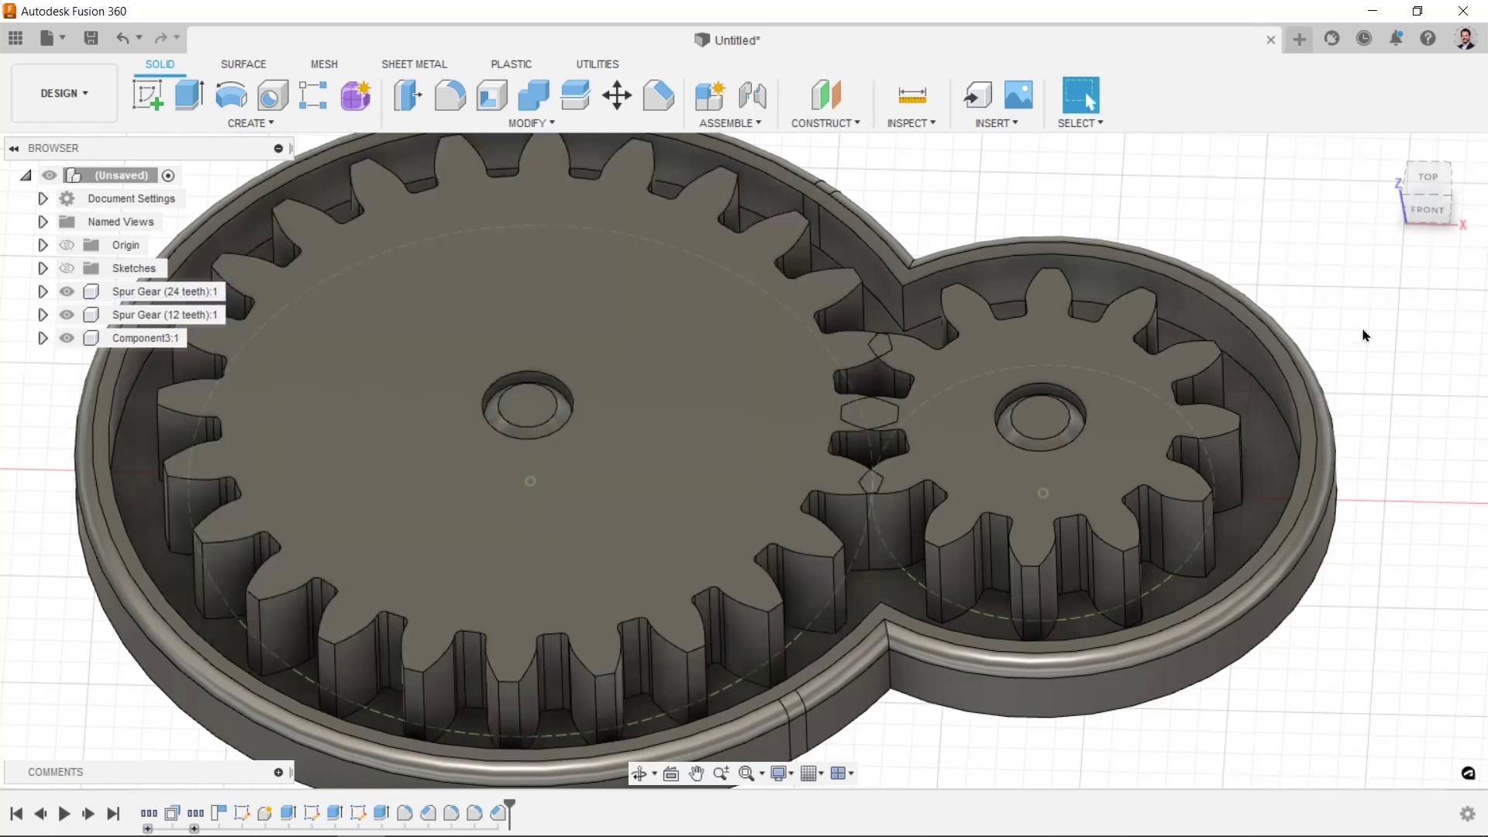
scroll(1365, 333, down, 2)
shift+middle_drag(677, 323, 1262, 387)
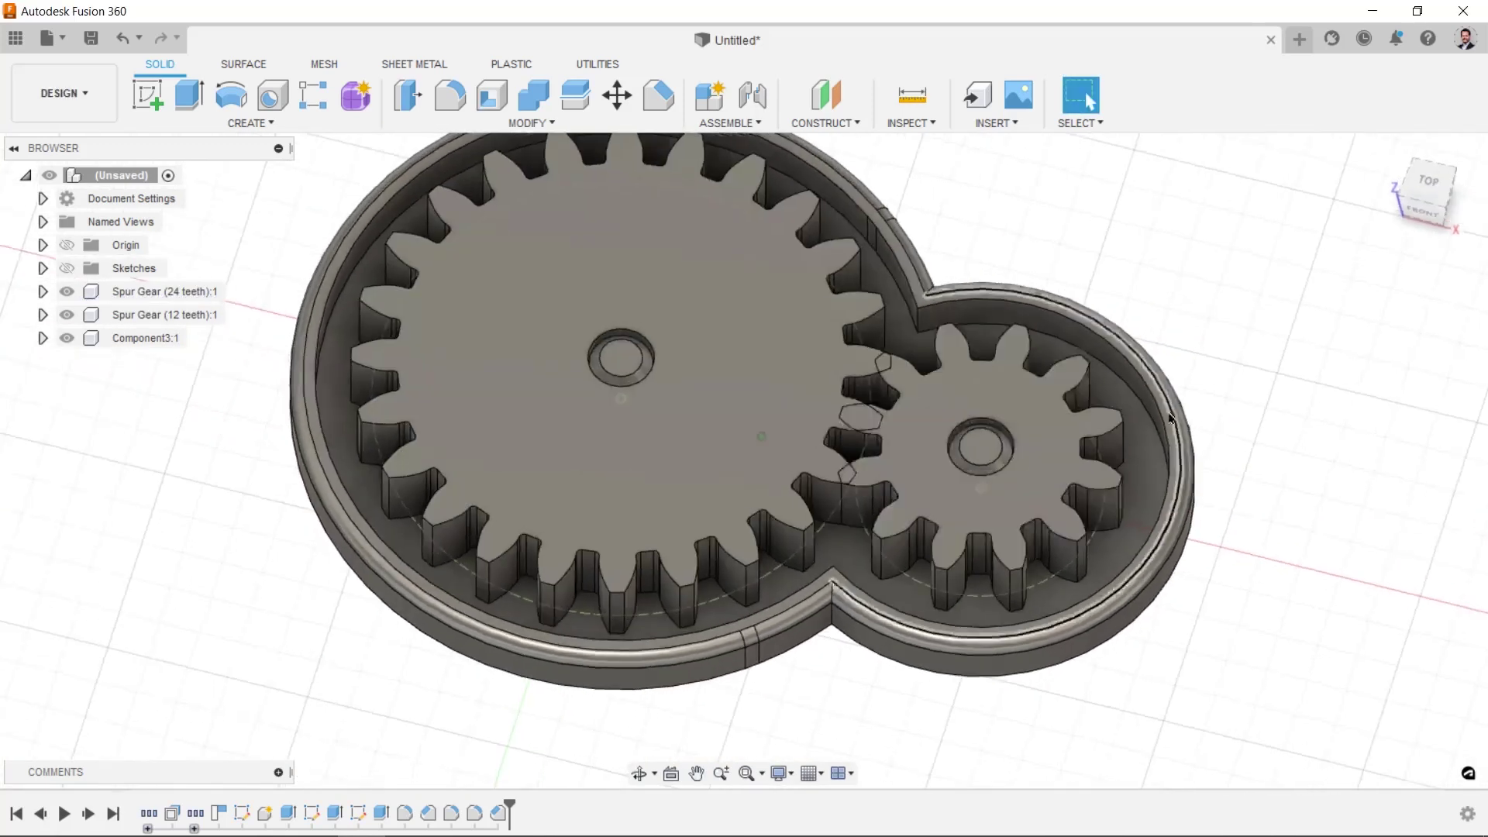
- Set up a 3D Print export as STL (Binary) with no print utility
scroll(1261, 388, down, 2)
shift+middle_drag(1109, 282, 845, 287)
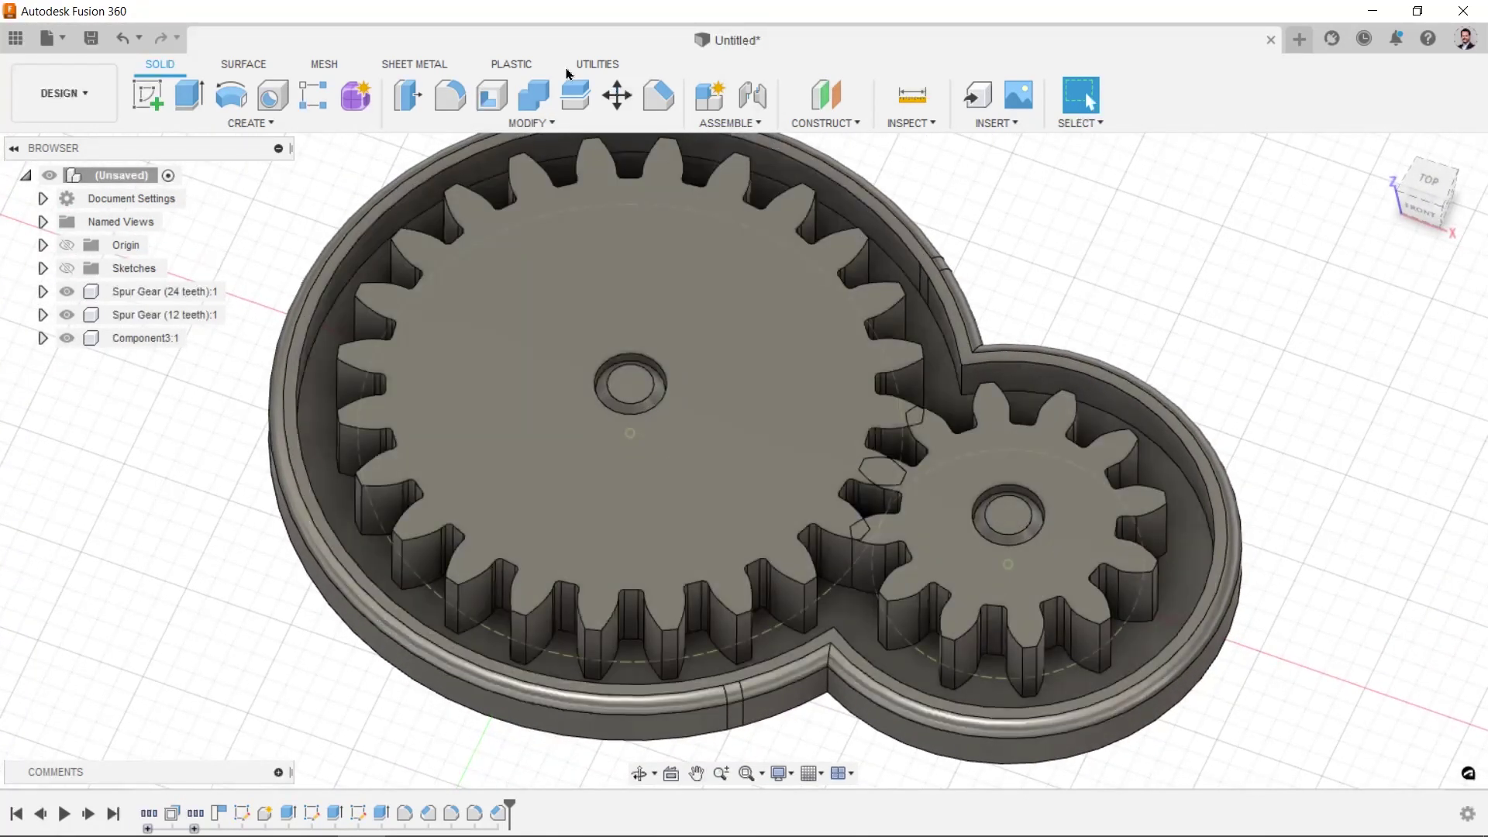
click(601, 65)
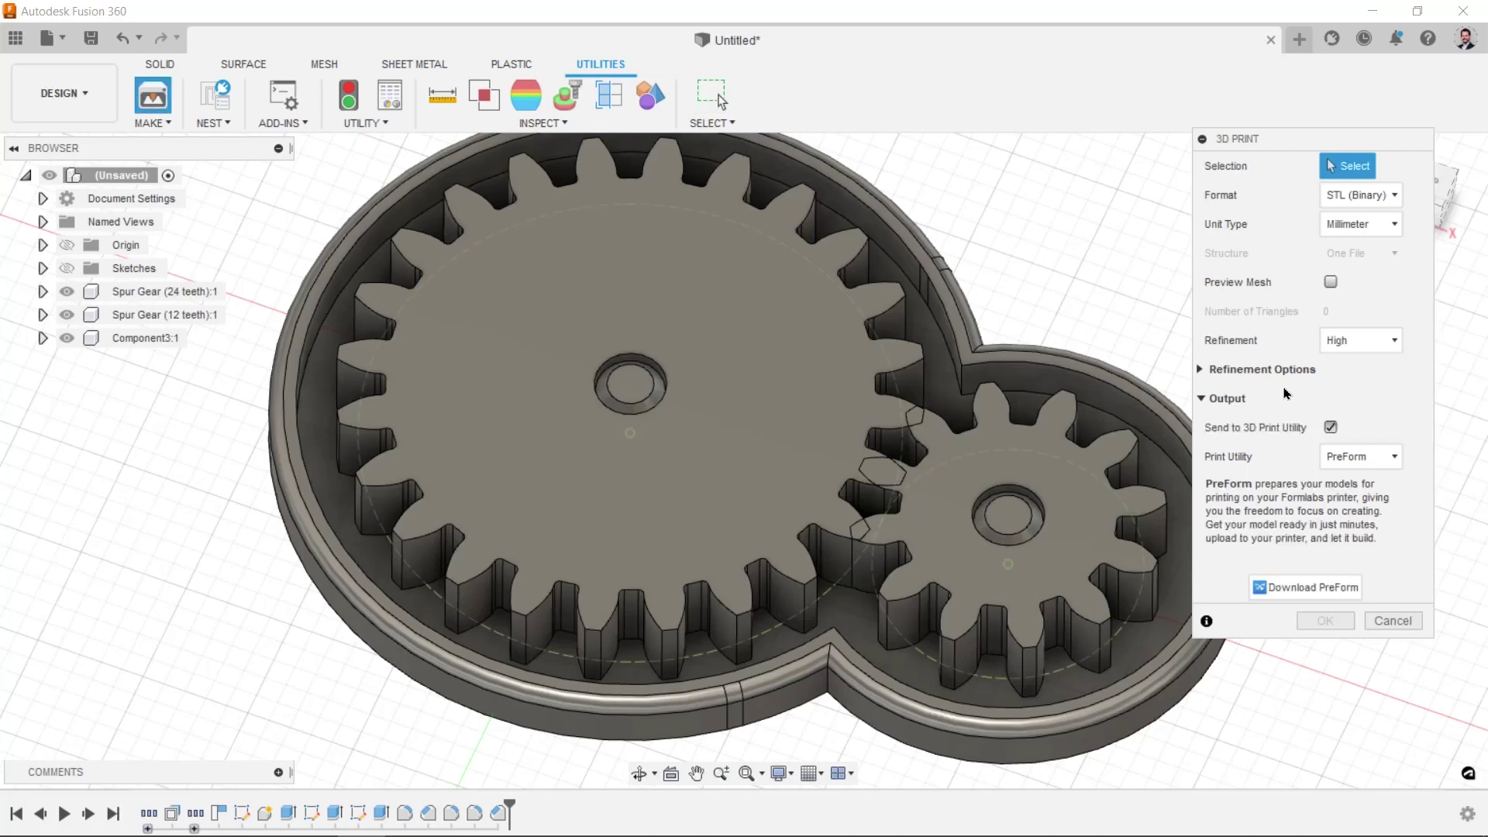
click(1381, 200)
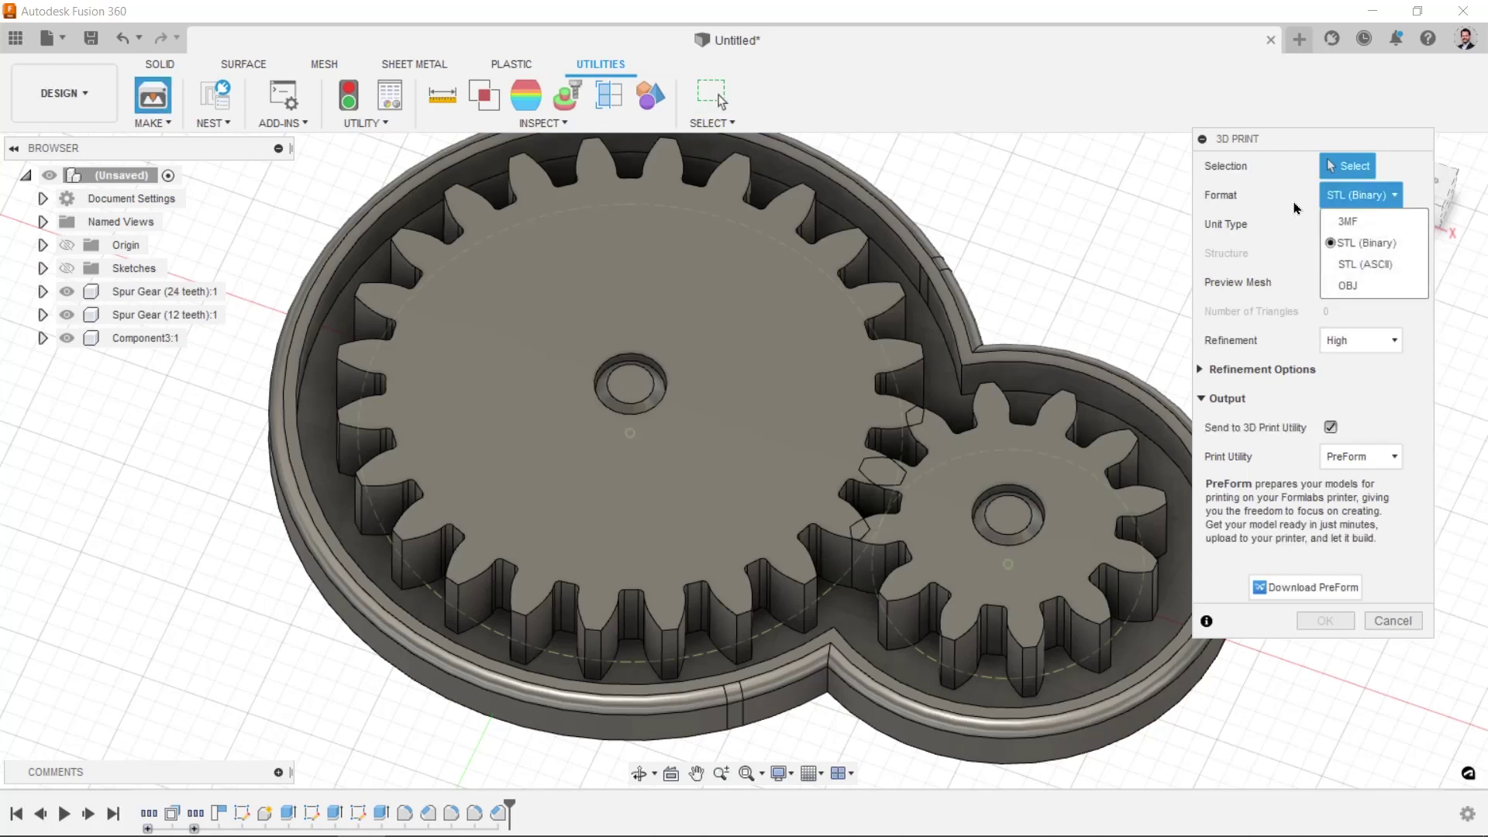
click(1301, 267)
click(1323, 458)
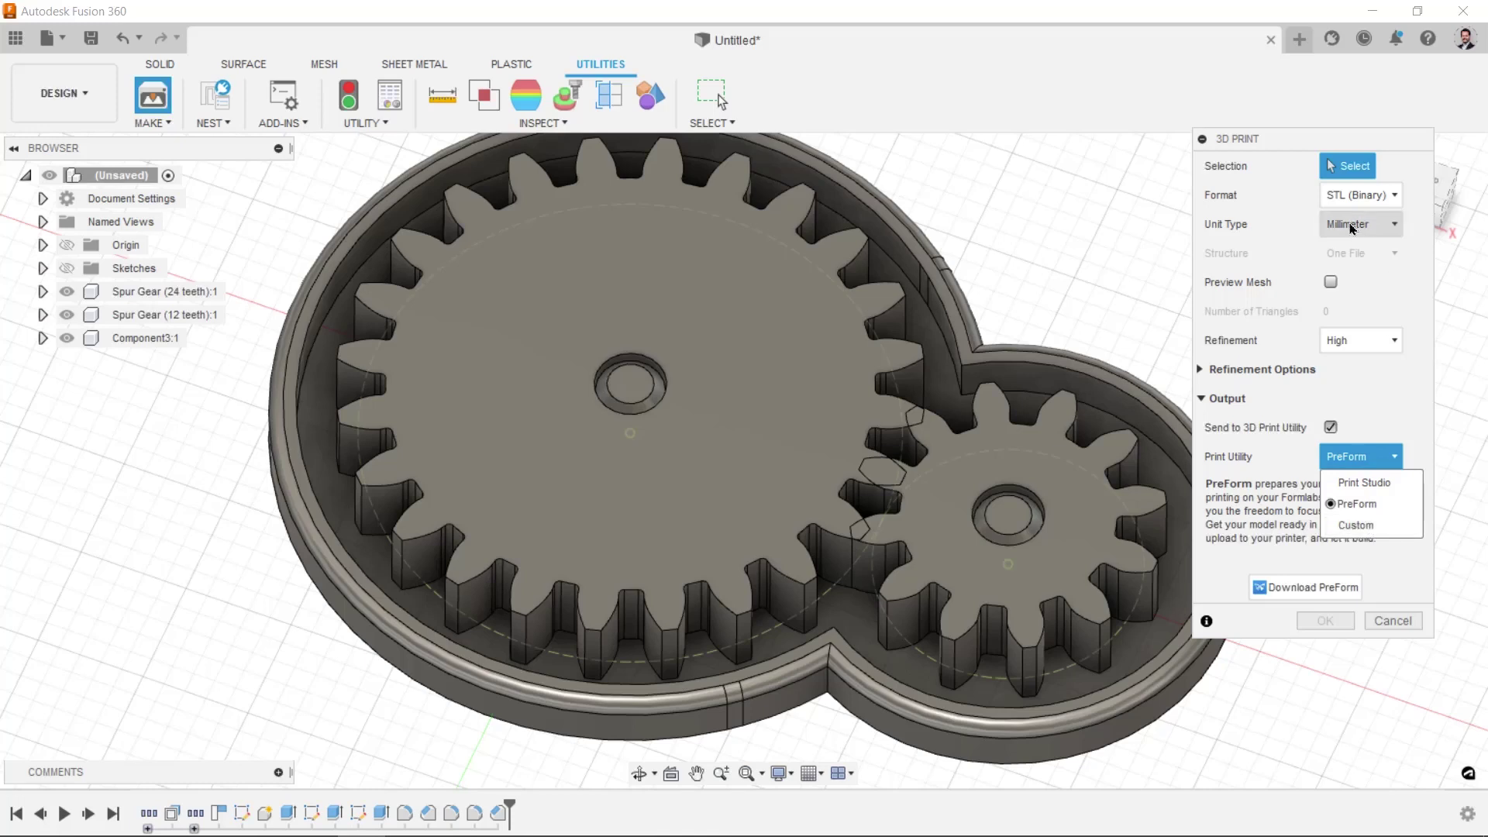
click(1352, 225)
click(1355, 200)
click(1240, 256)
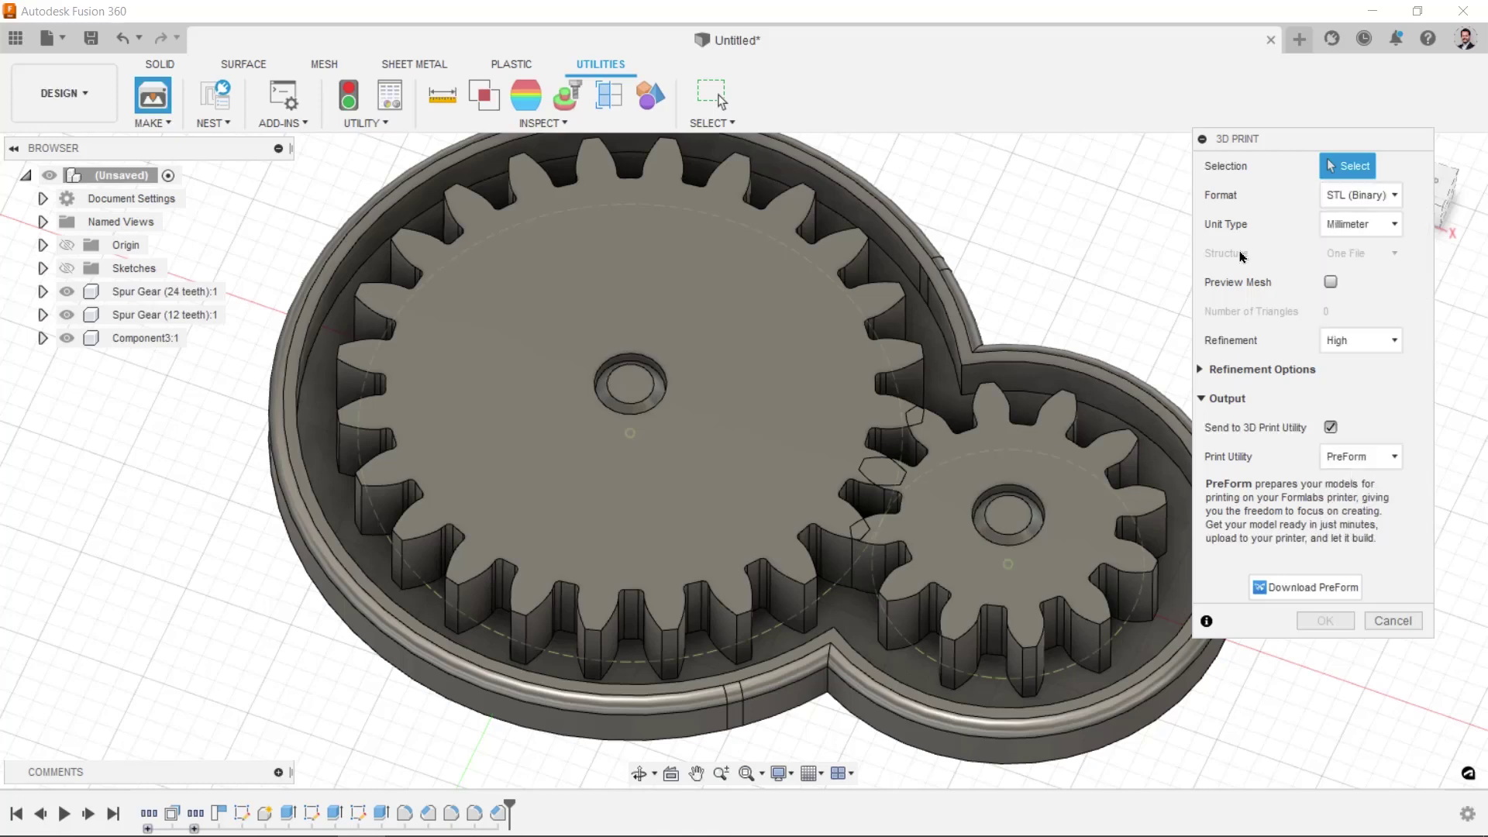
click(1330, 429)
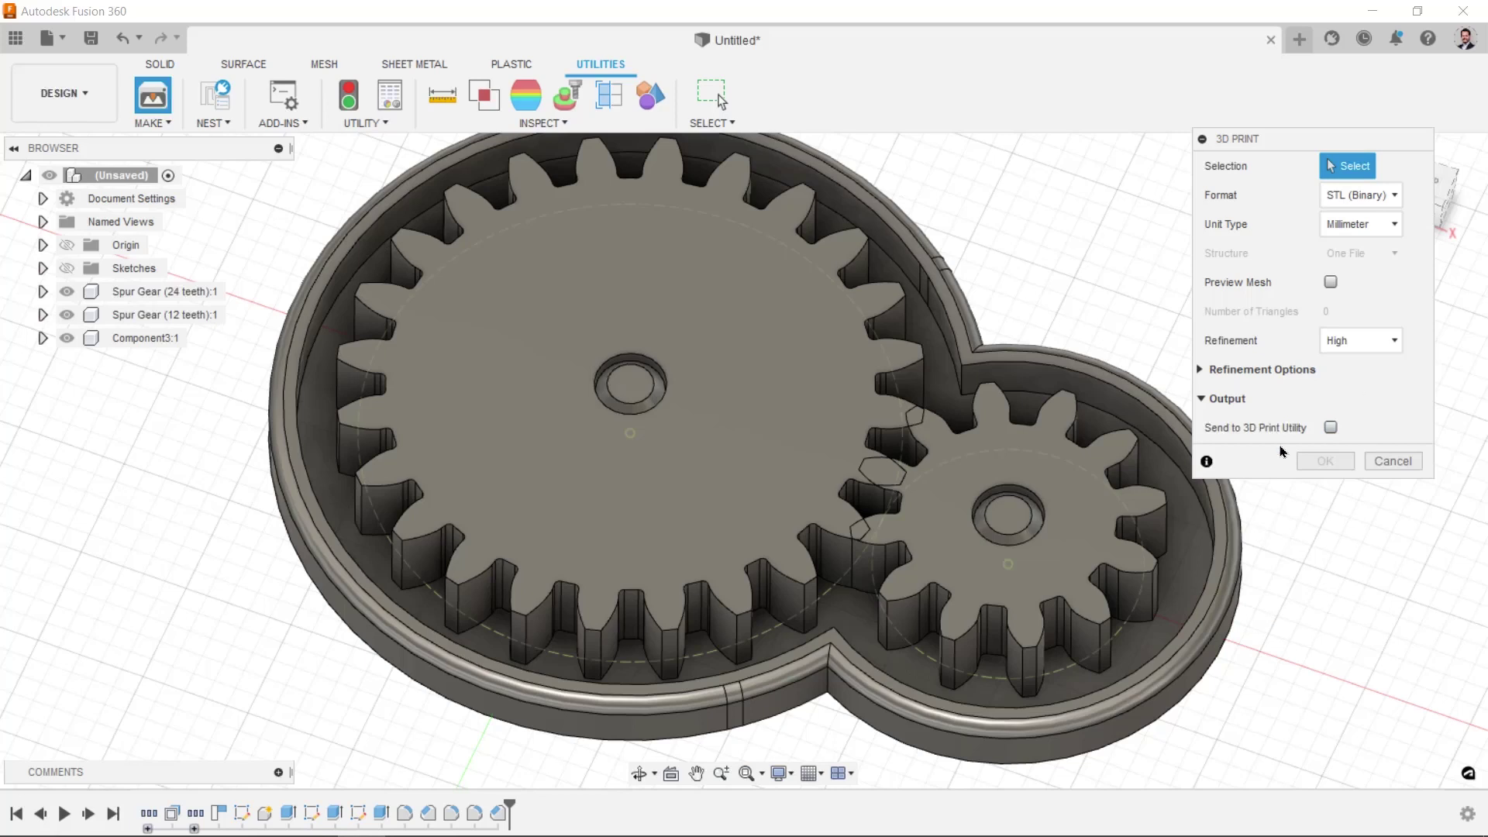
- Pick the 24-tooth gear, cancel the export, and select the 12-tooth gear component
click(793, 398)
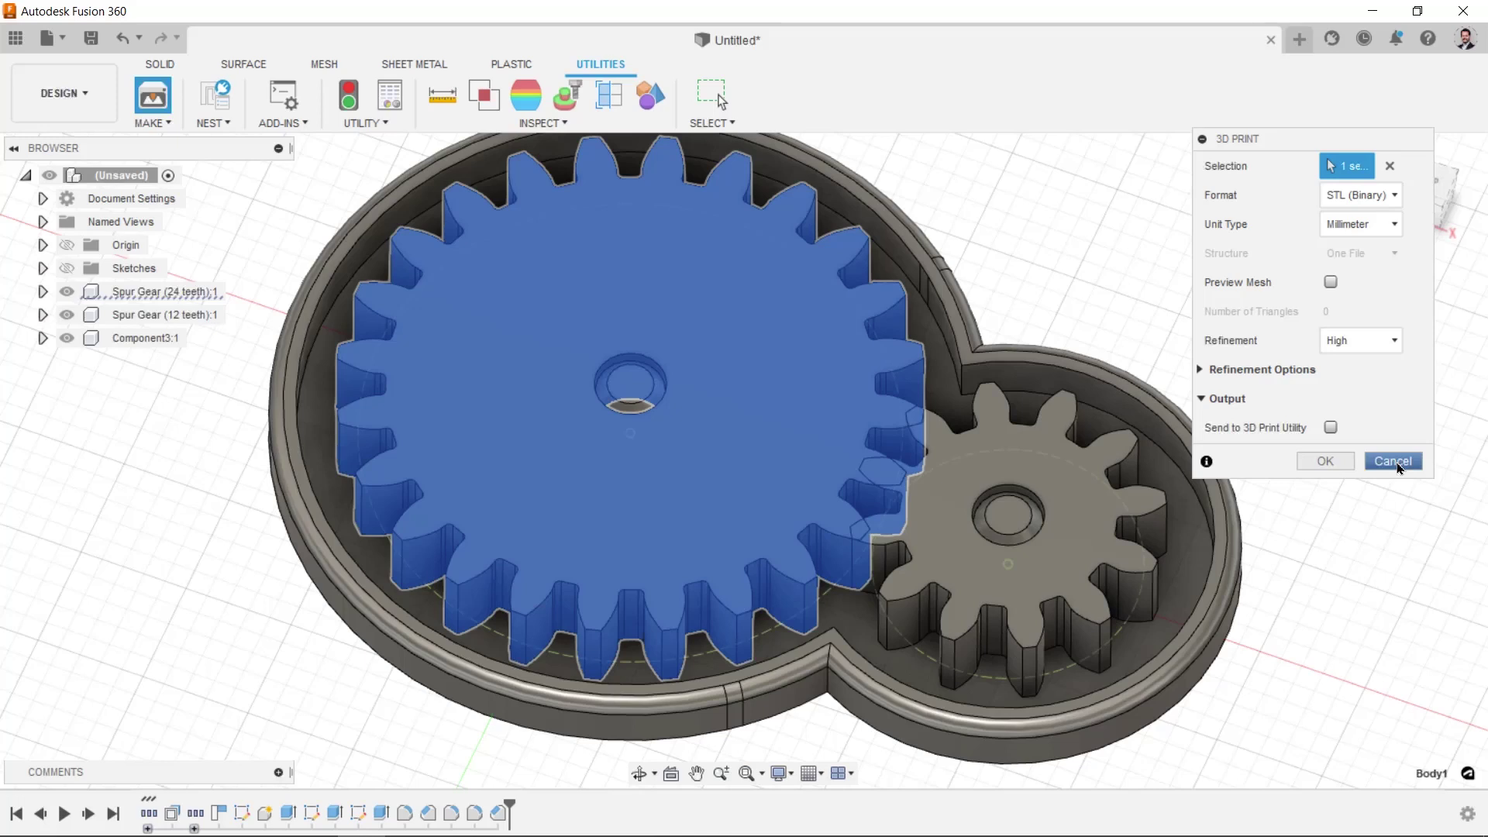
click(1393, 462)
click(118, 318)
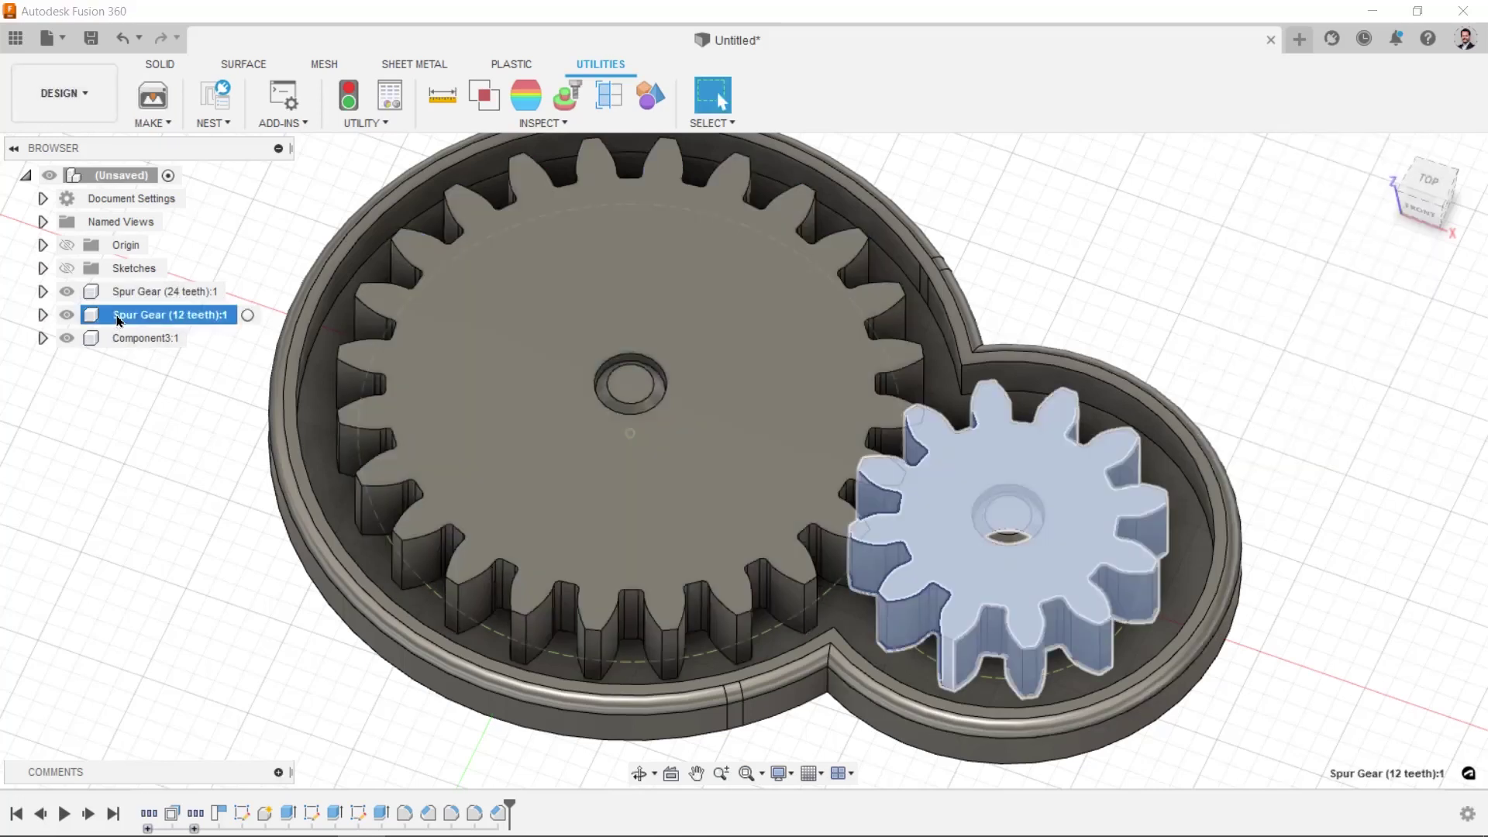
- Try exporting the 12-tooth gear as IGES and then STEP, then cancel
right_click(119, 320)
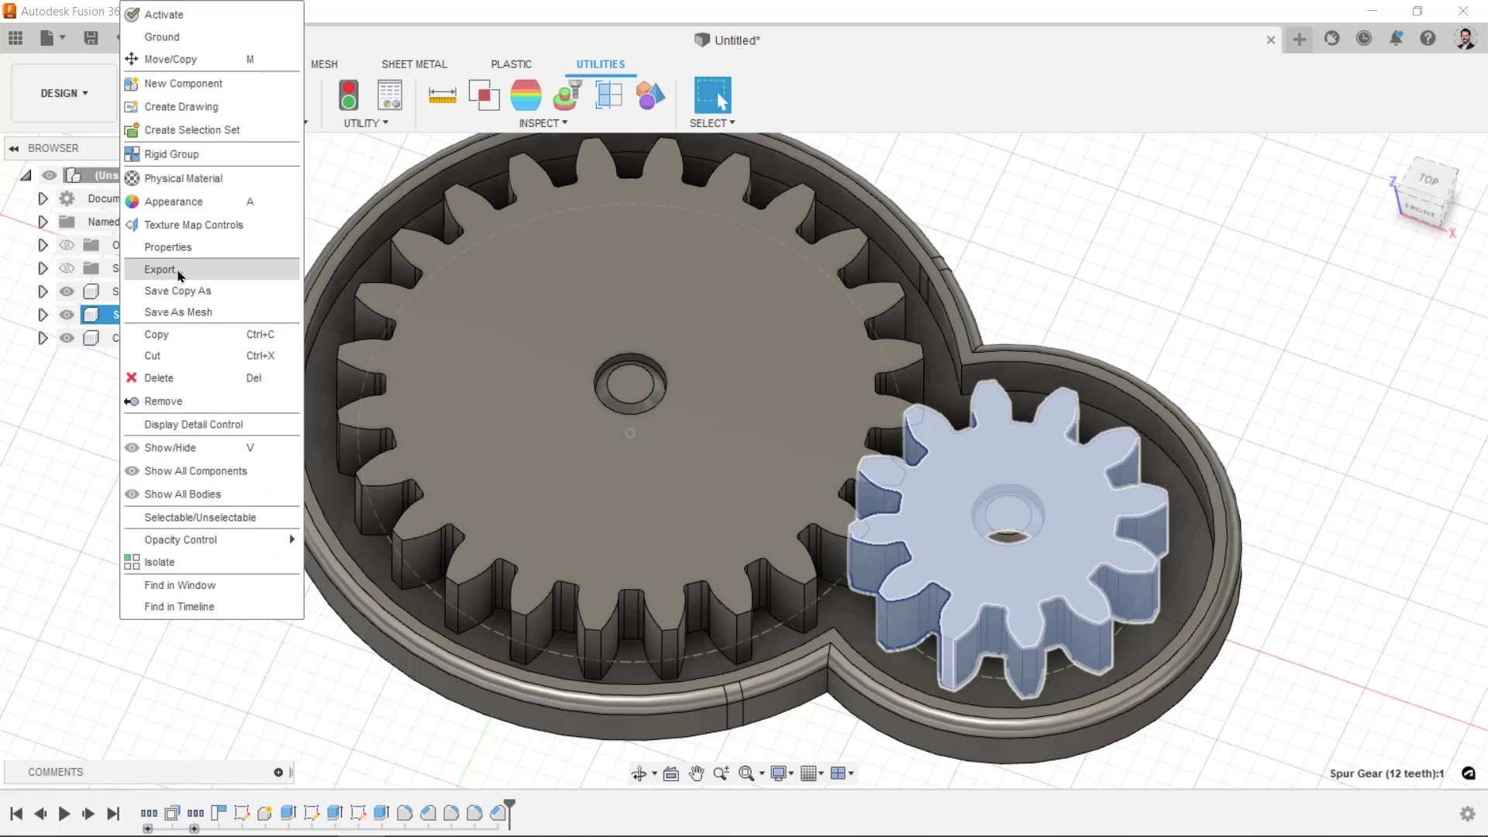
click(179, 270)
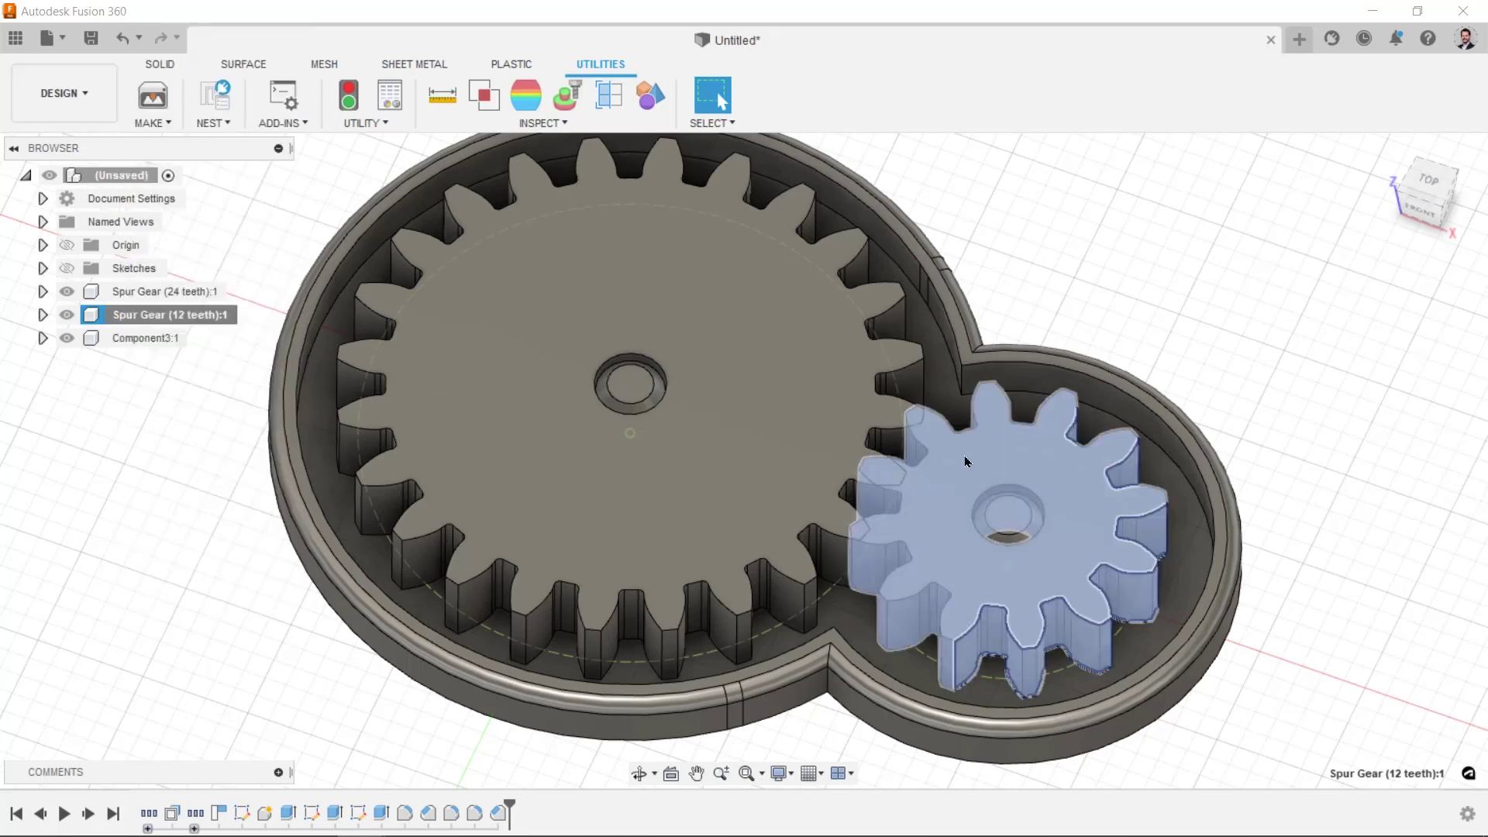
click(641, 251)
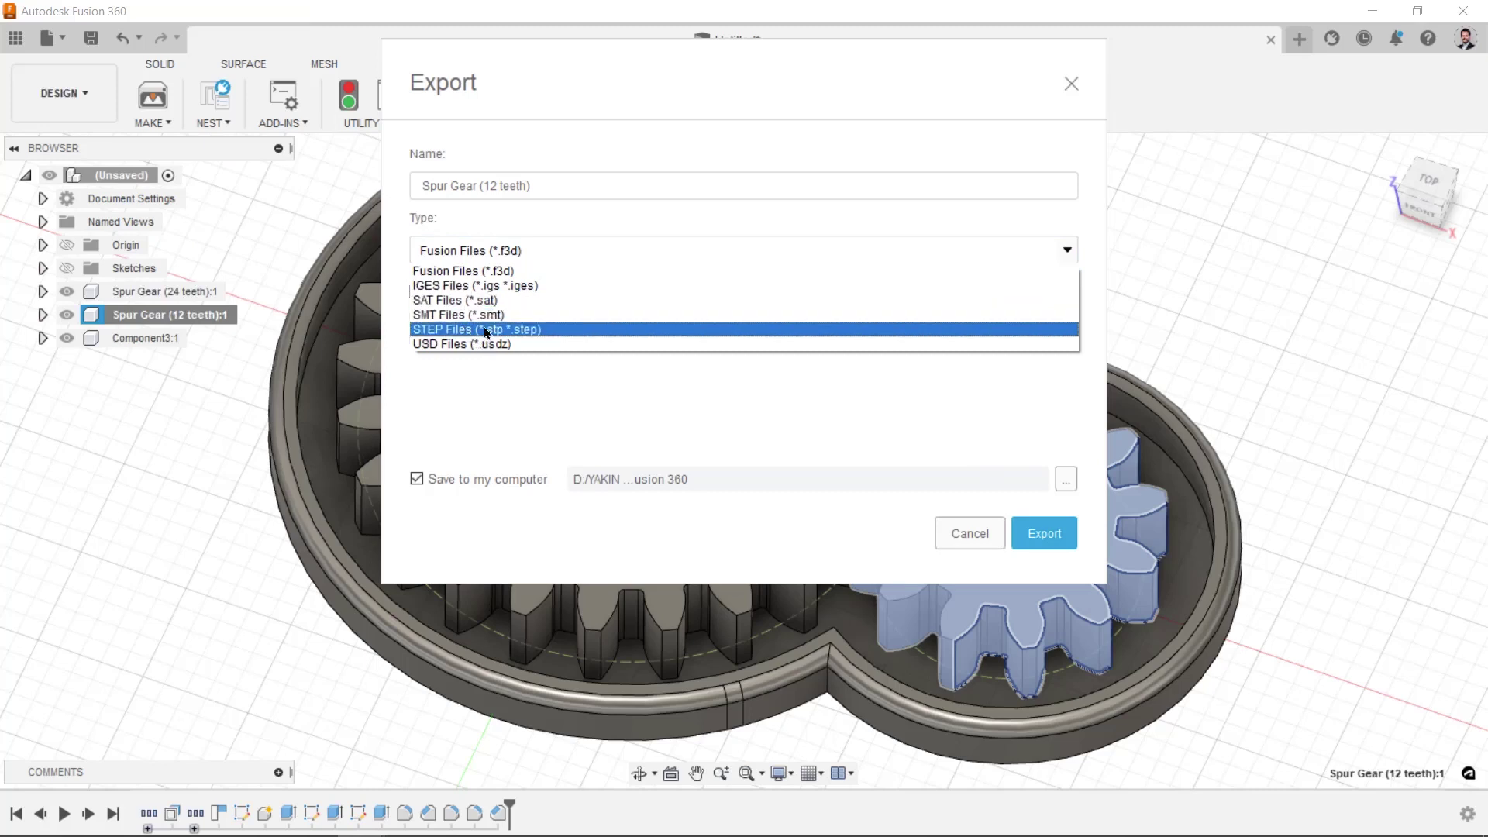
click(492, 287)
click(523, 249)
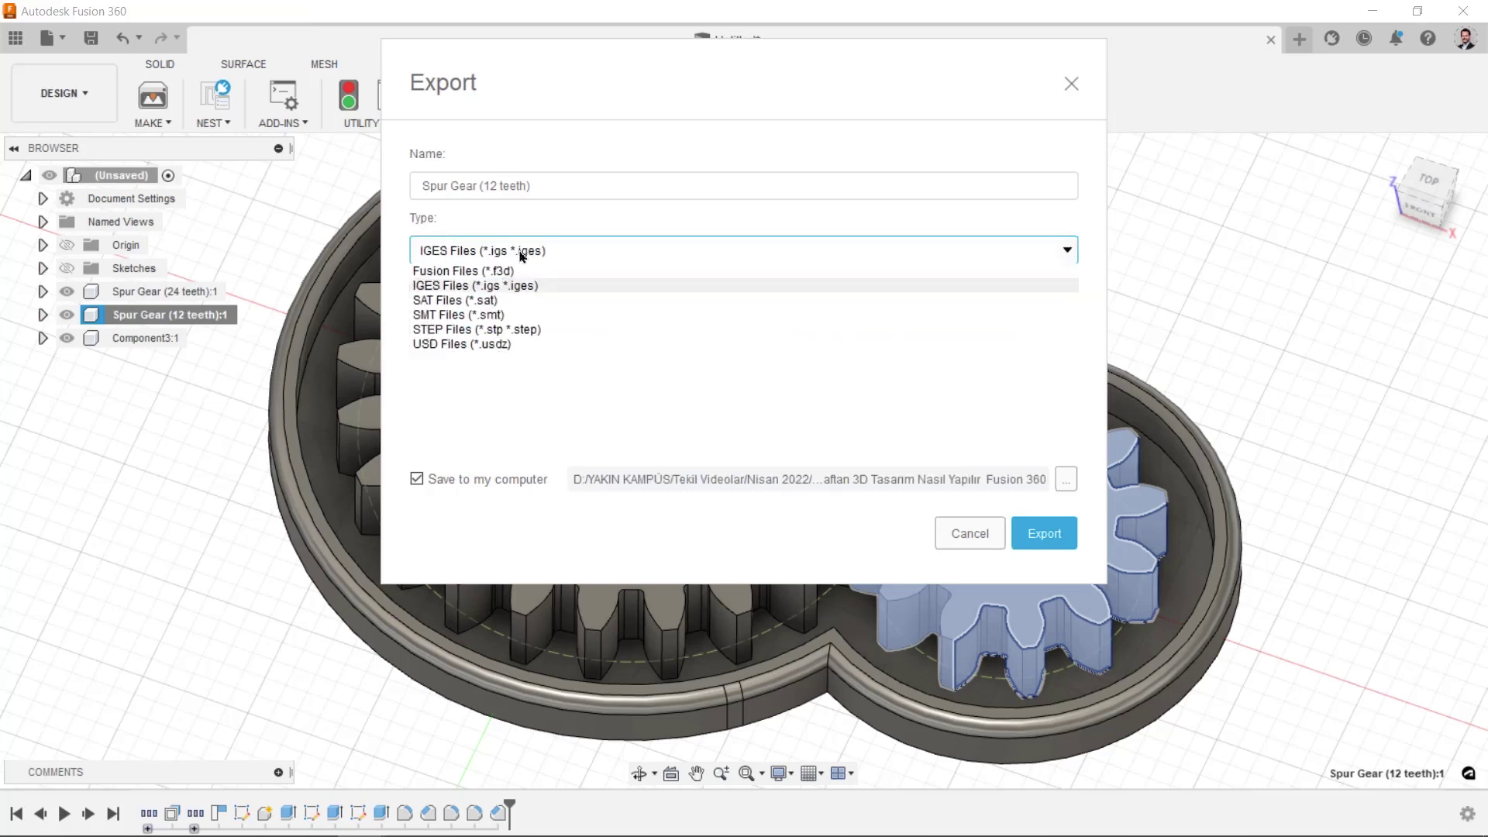
click(461, 329)
click(951, 533)
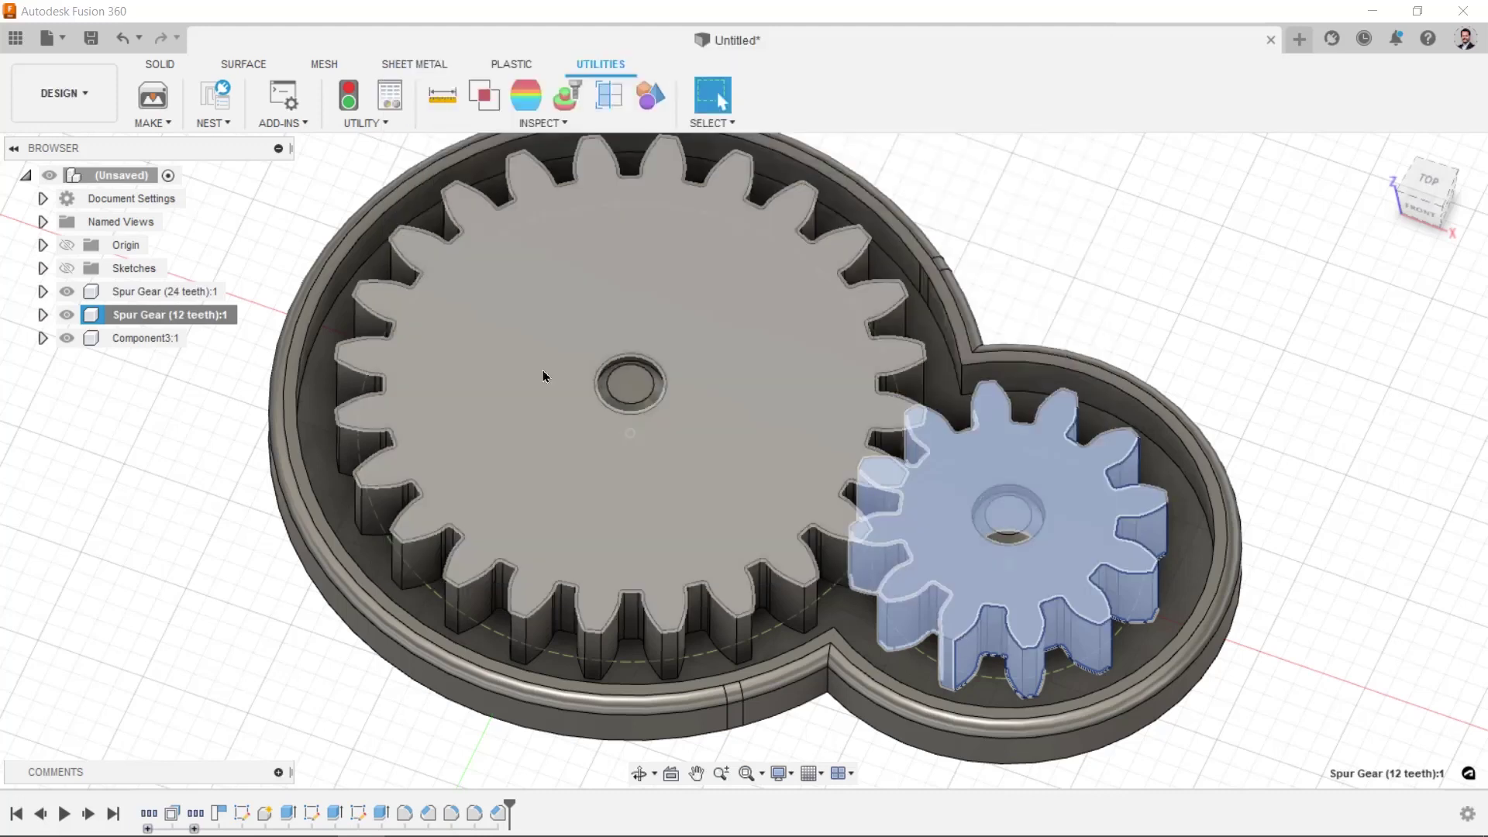
- Browse the File menu and the 12-tooth gear's actions, then return to the Solid tools
click(153, 542)
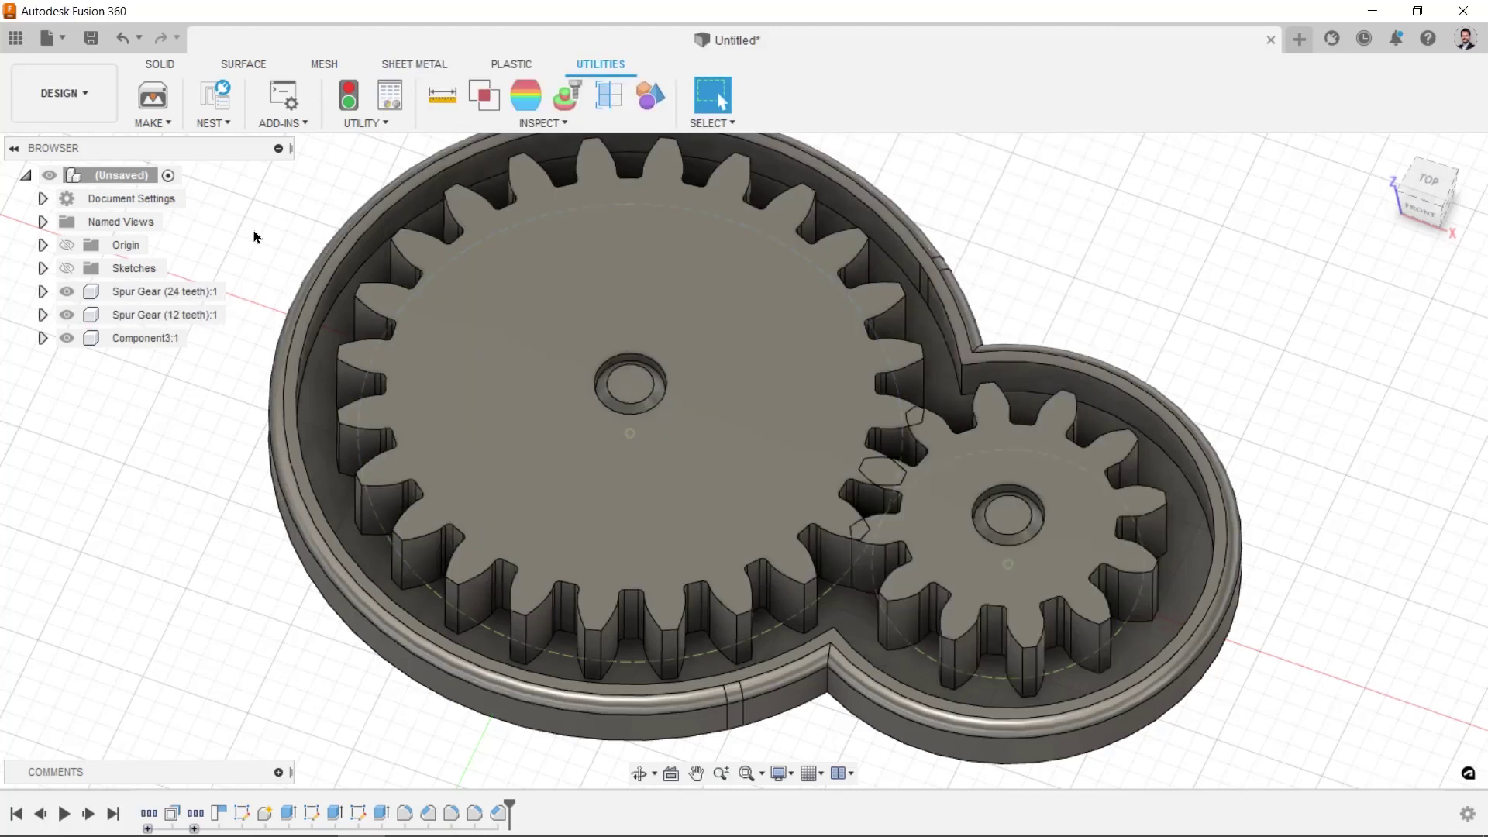
click(67, 40)
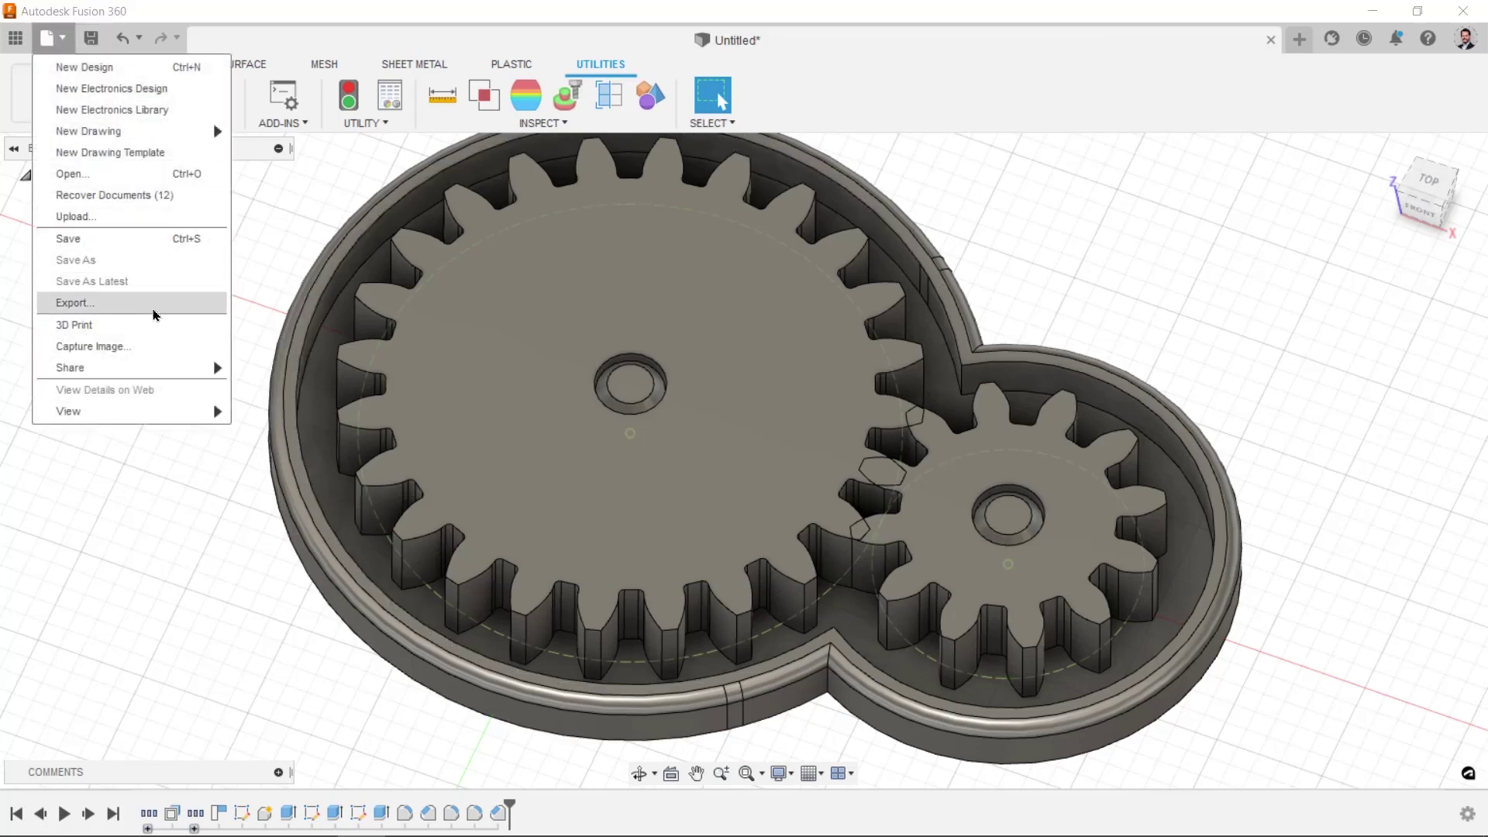
click(250, 547)
right_click(127, 314)
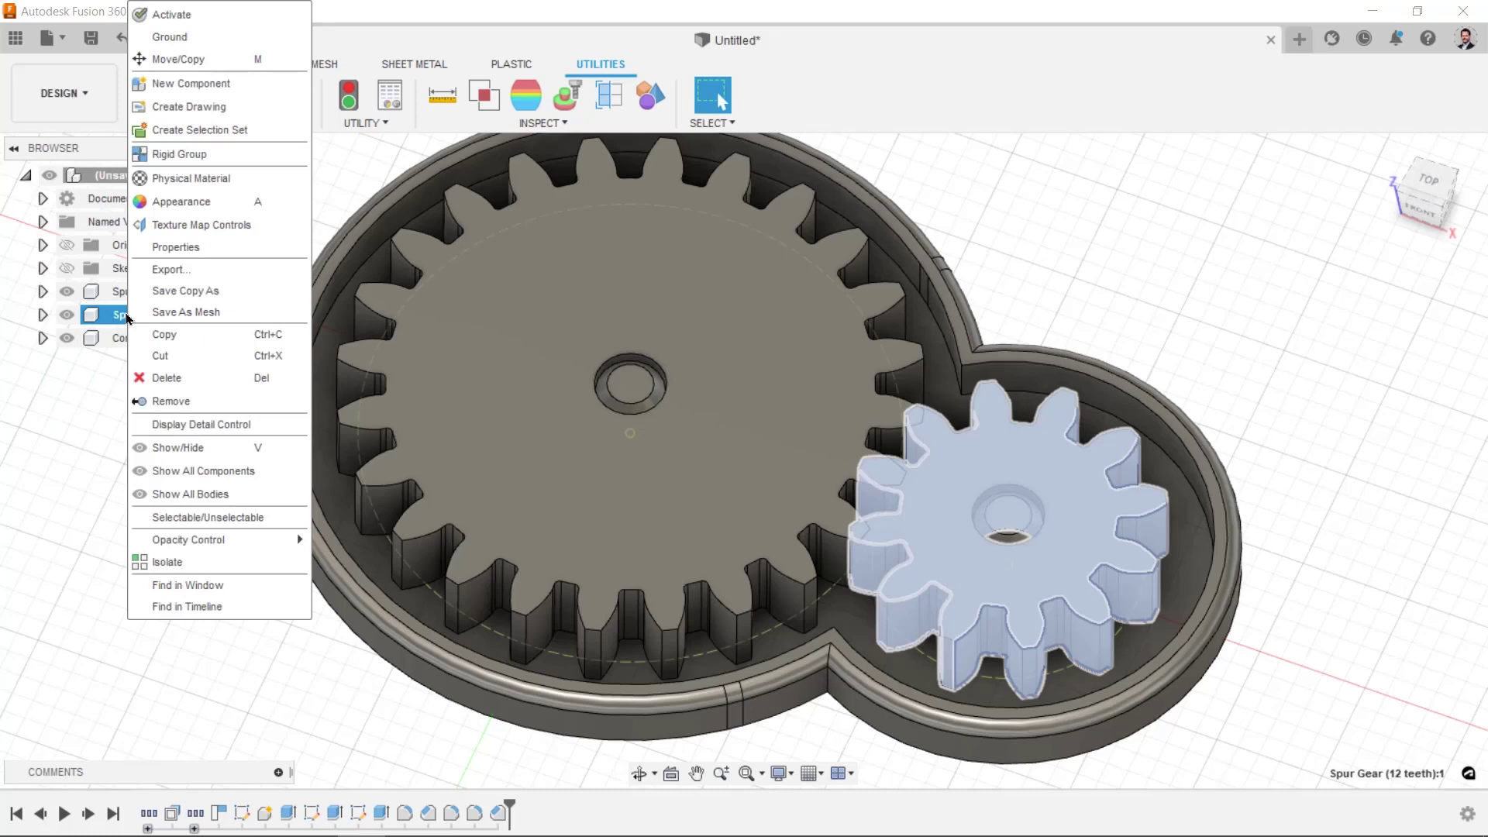
click(49, 454)
click(172, 68)
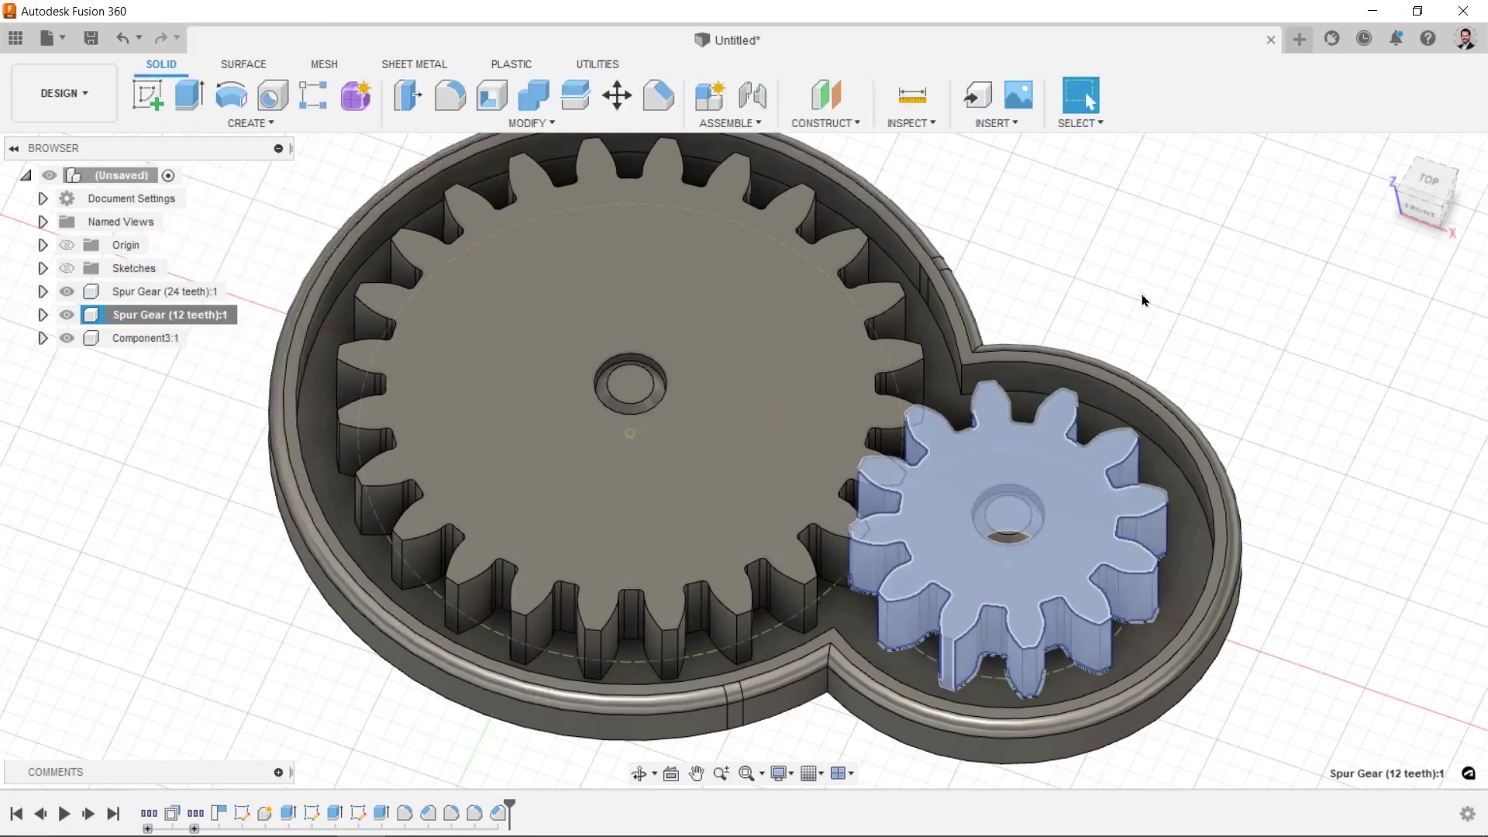
- Round the two waist corner edges where the base pockets meet with a 2 mm fillet
middle_drag(1142, 292, 1069, 302)
click(1073, 312)
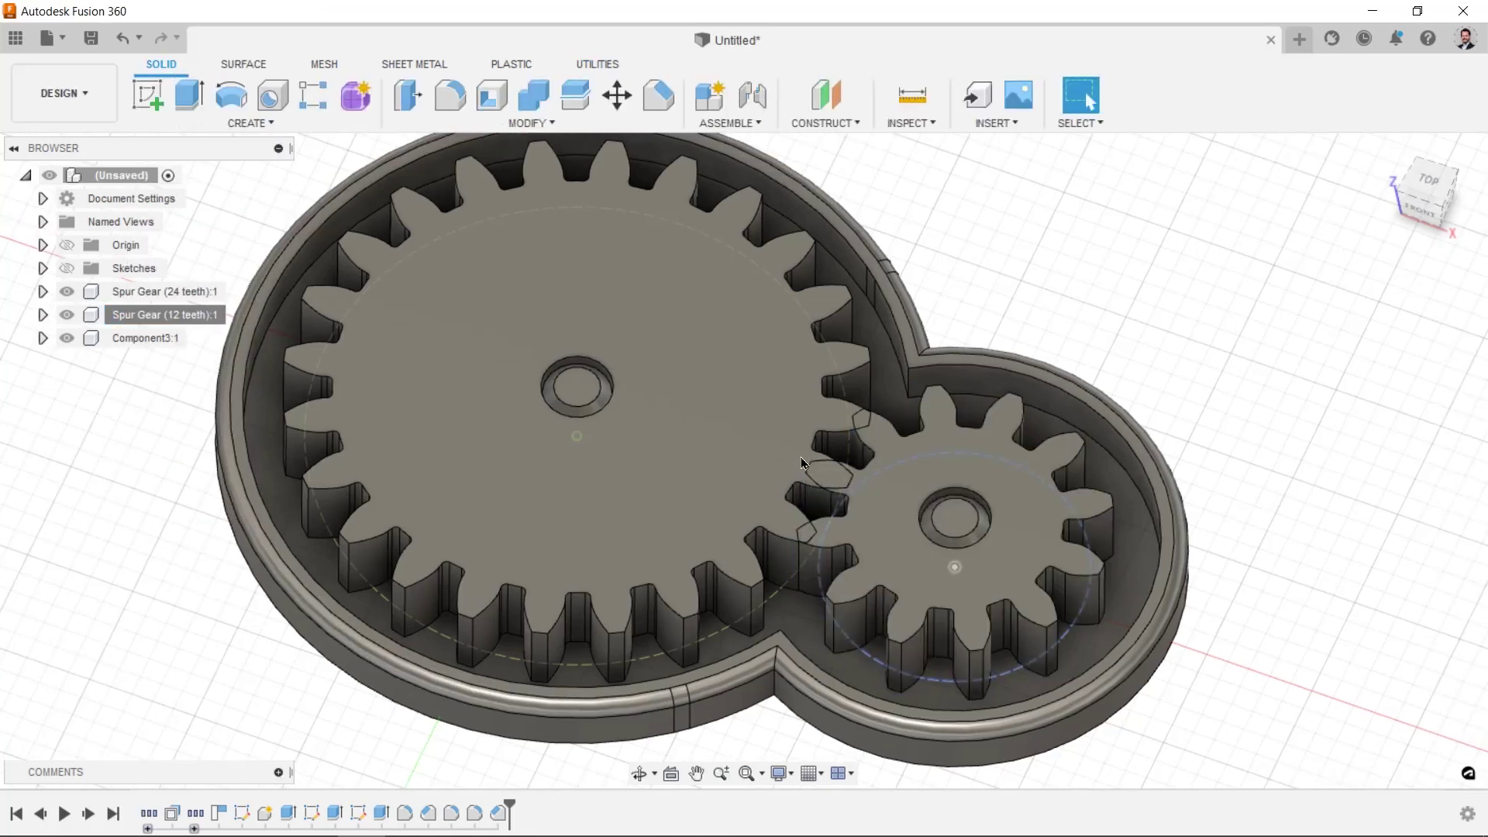
scroll(831, 481, up, 2)
scroll(775, 493, down, 1)
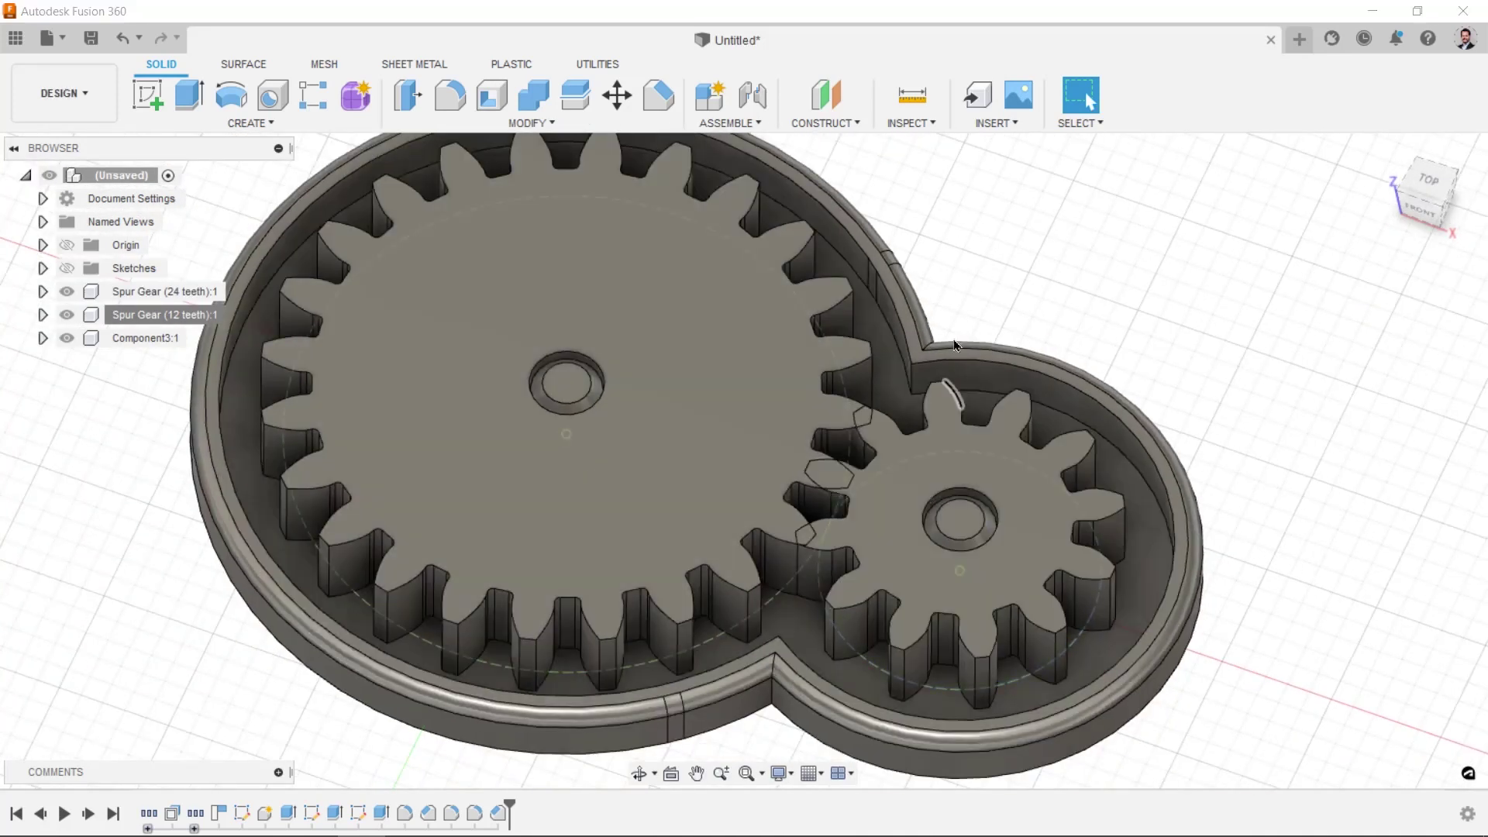
key(f)
click(914, 378)
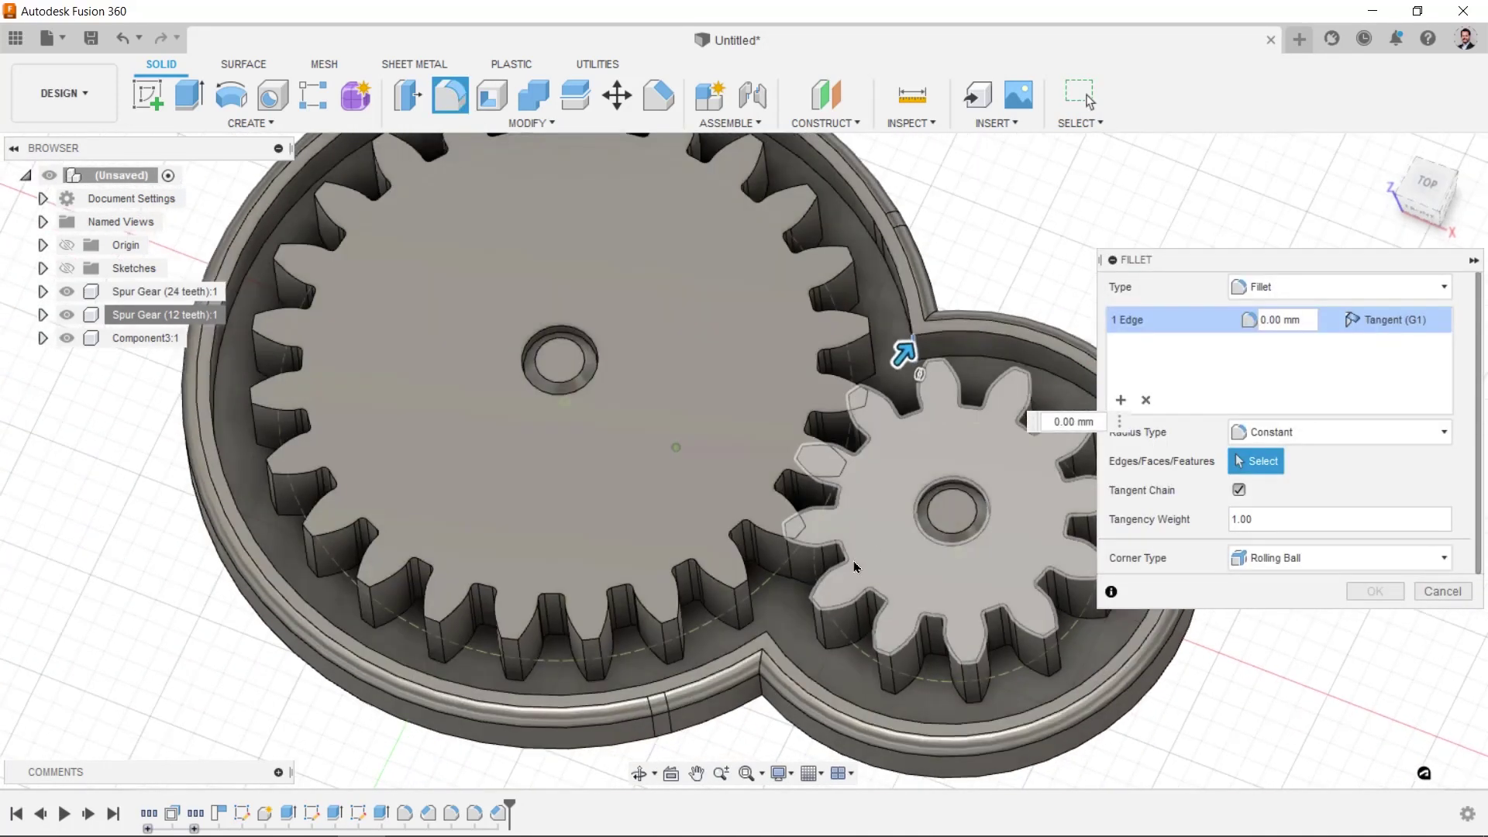
scroll(903, 345, up, 2)
shift+middle_drag(903, 345, 767, 419)
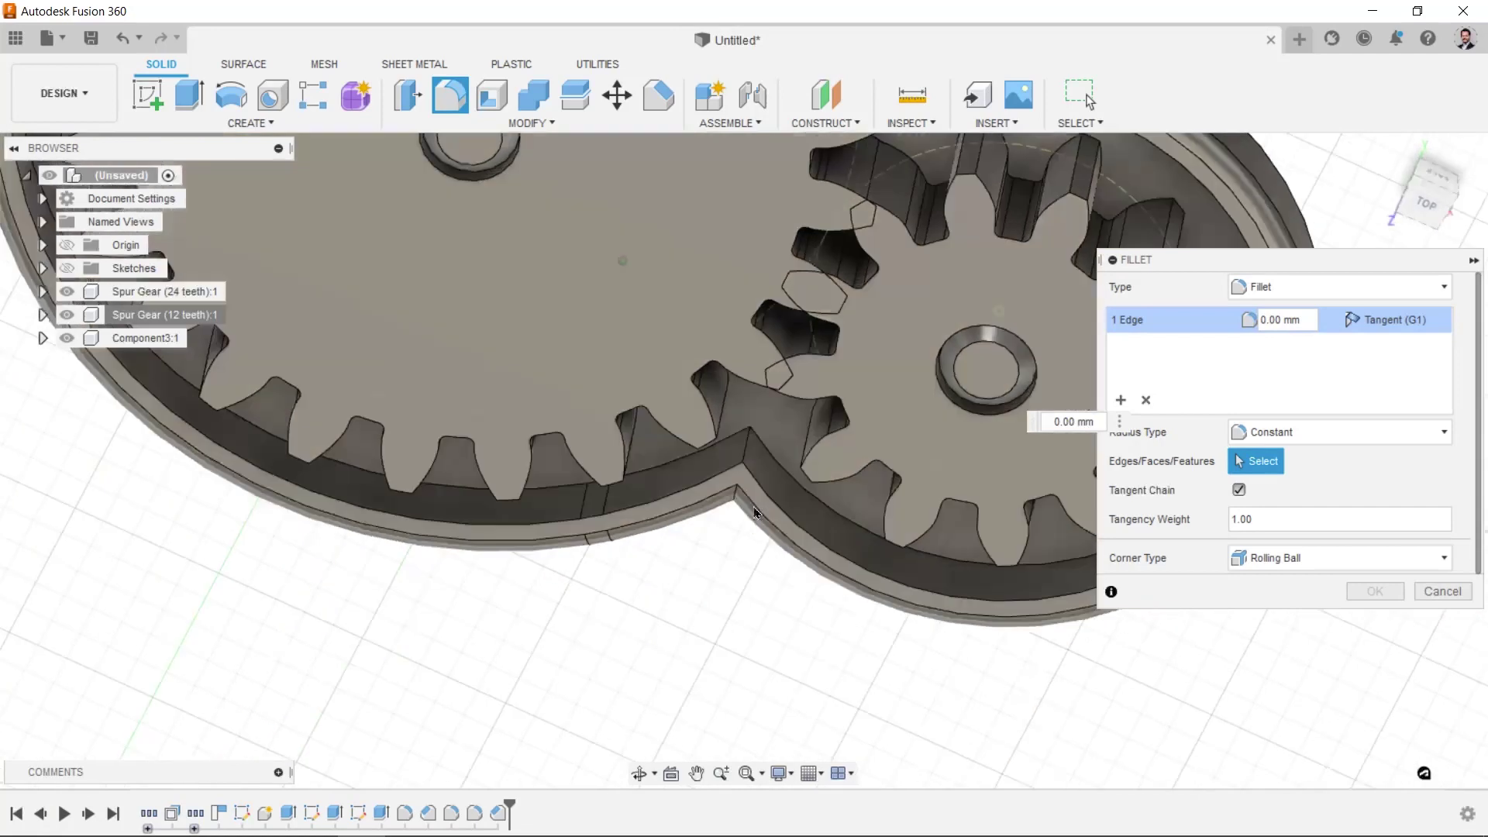
click(748, 422)
text(2)
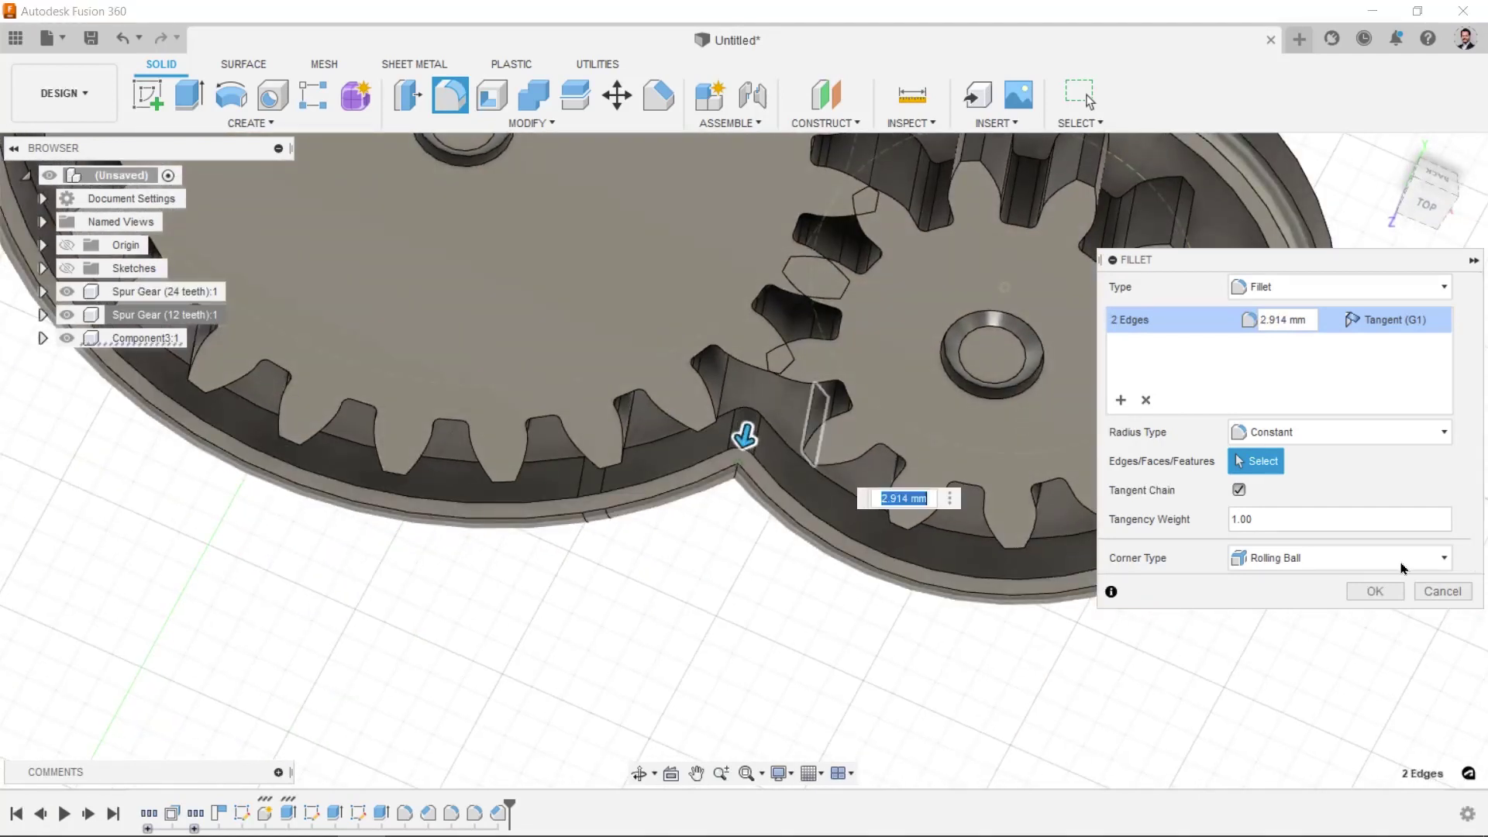
click(1374, 590)
scroll(1205, 524, down, 3)
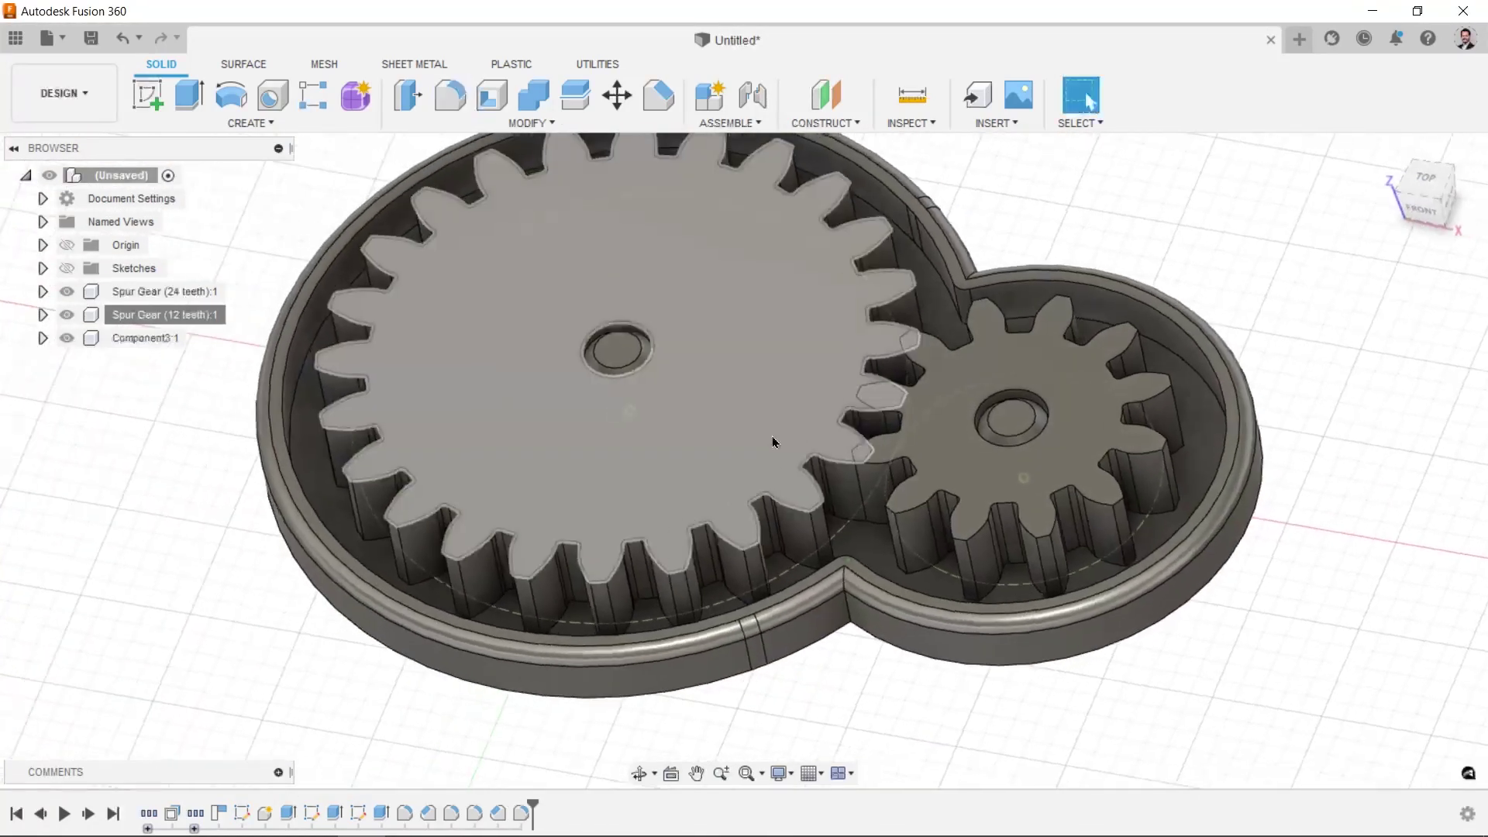
shift+middle_drag(772, 435, 1020, 371)
click(801, 282)
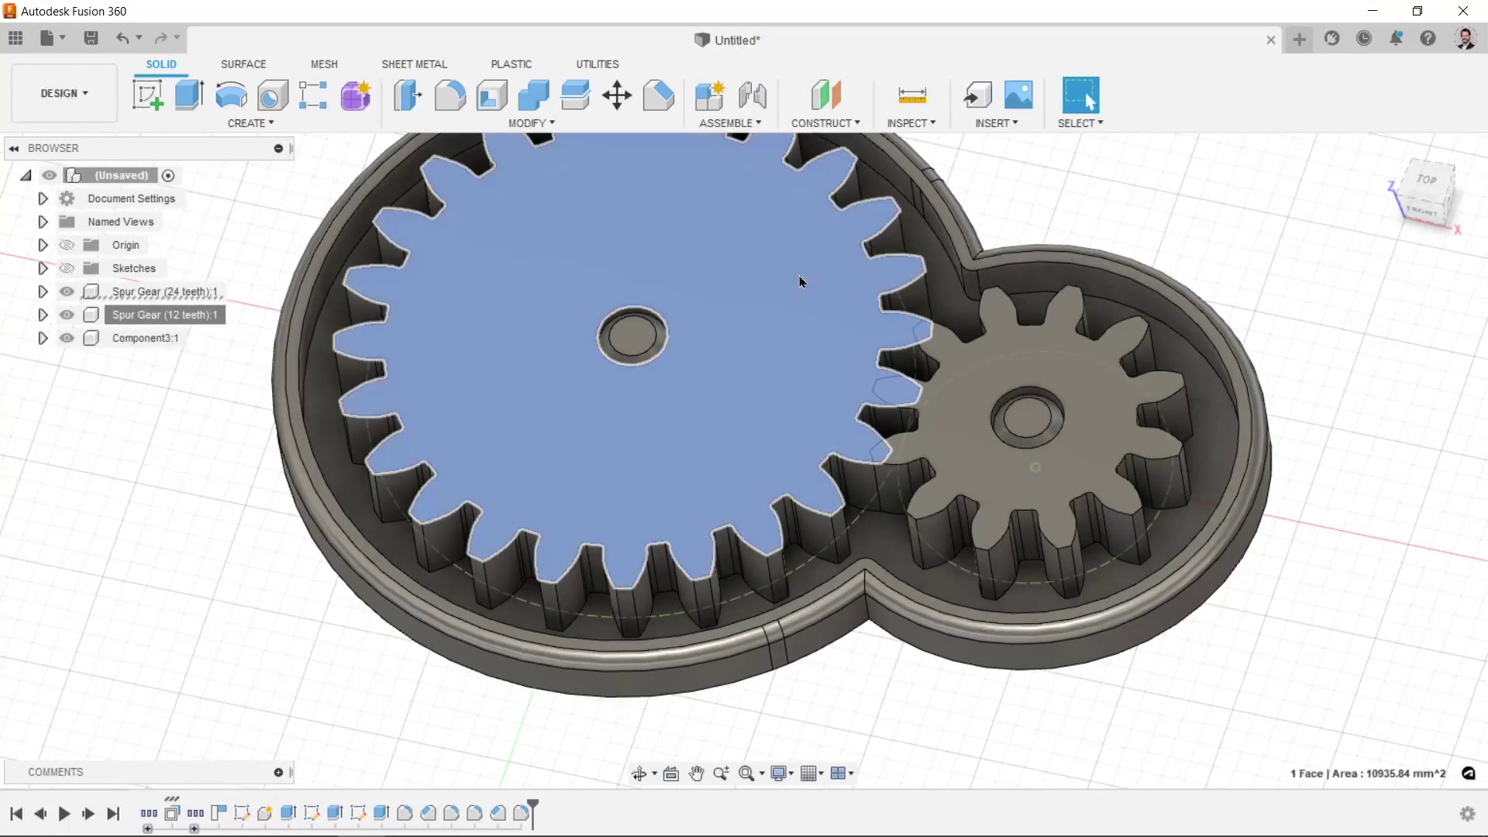
- Add a cylinder crank pin about 19.3 mm tall near the large gear's rim
click(272, 122)
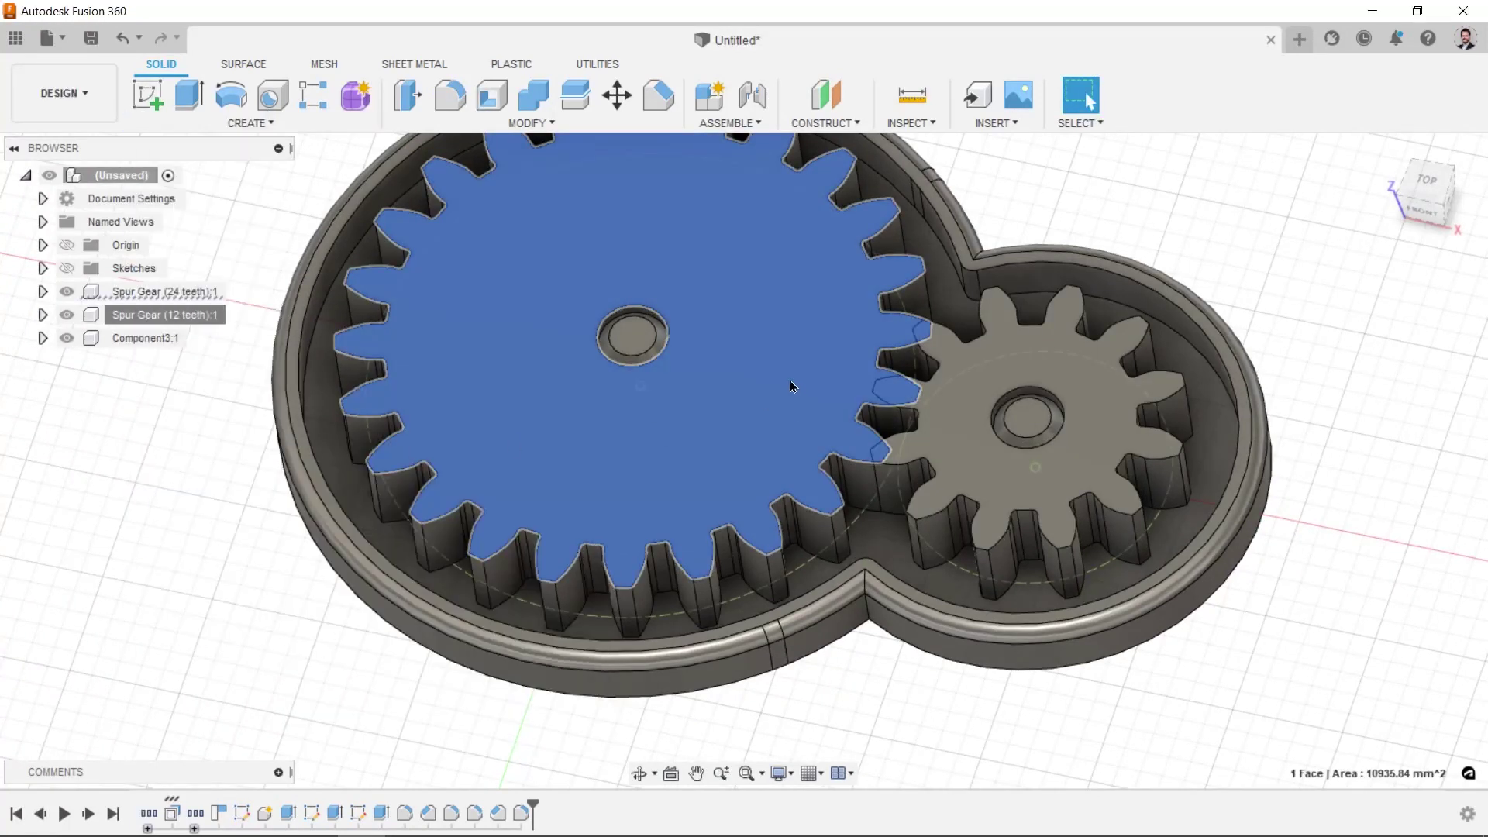
click(423, 292)
click(434, 294)
click(454, 309)
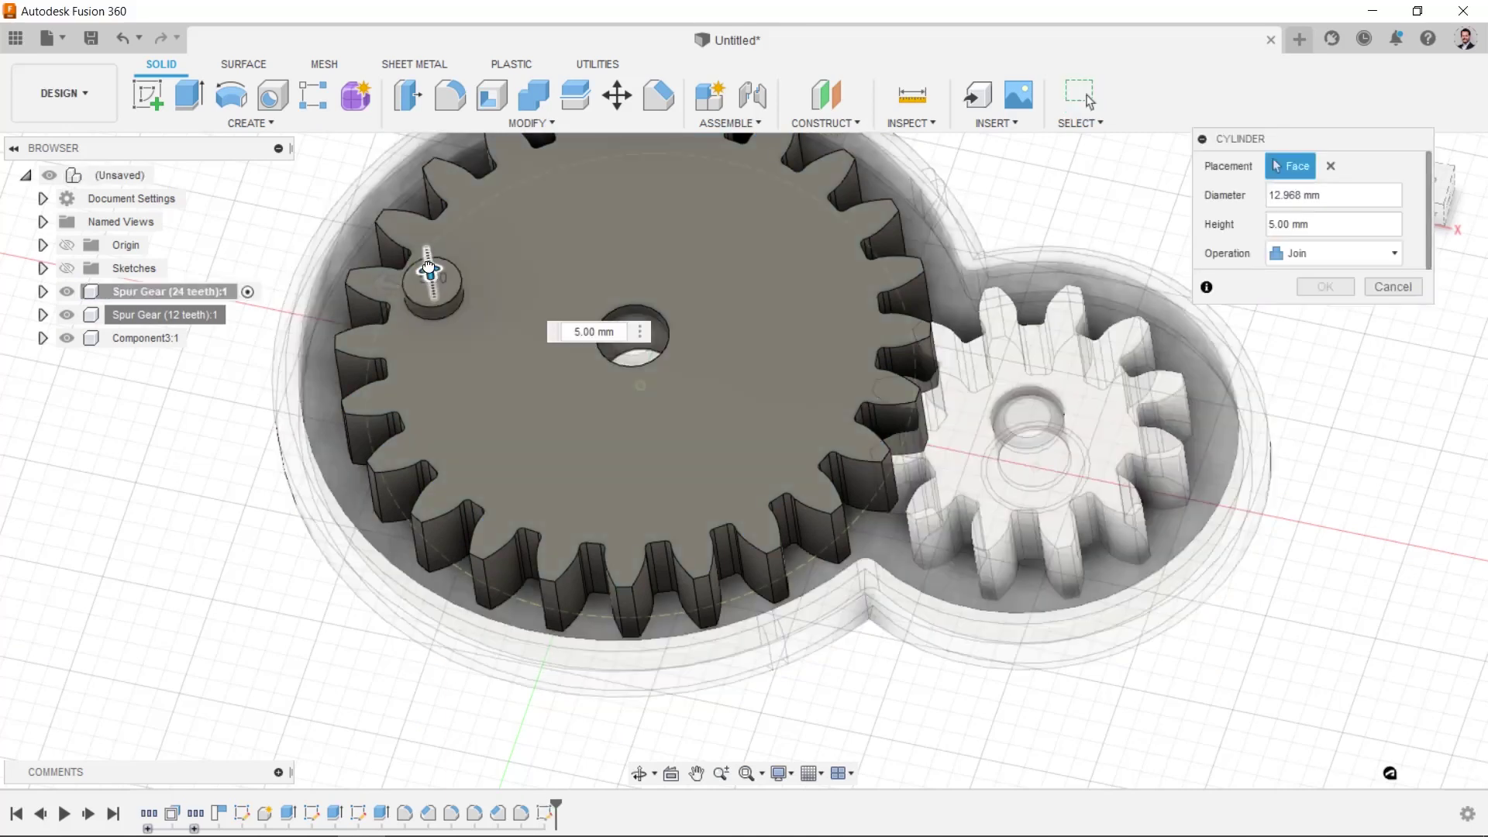
drag(429, 269, 495, 265)
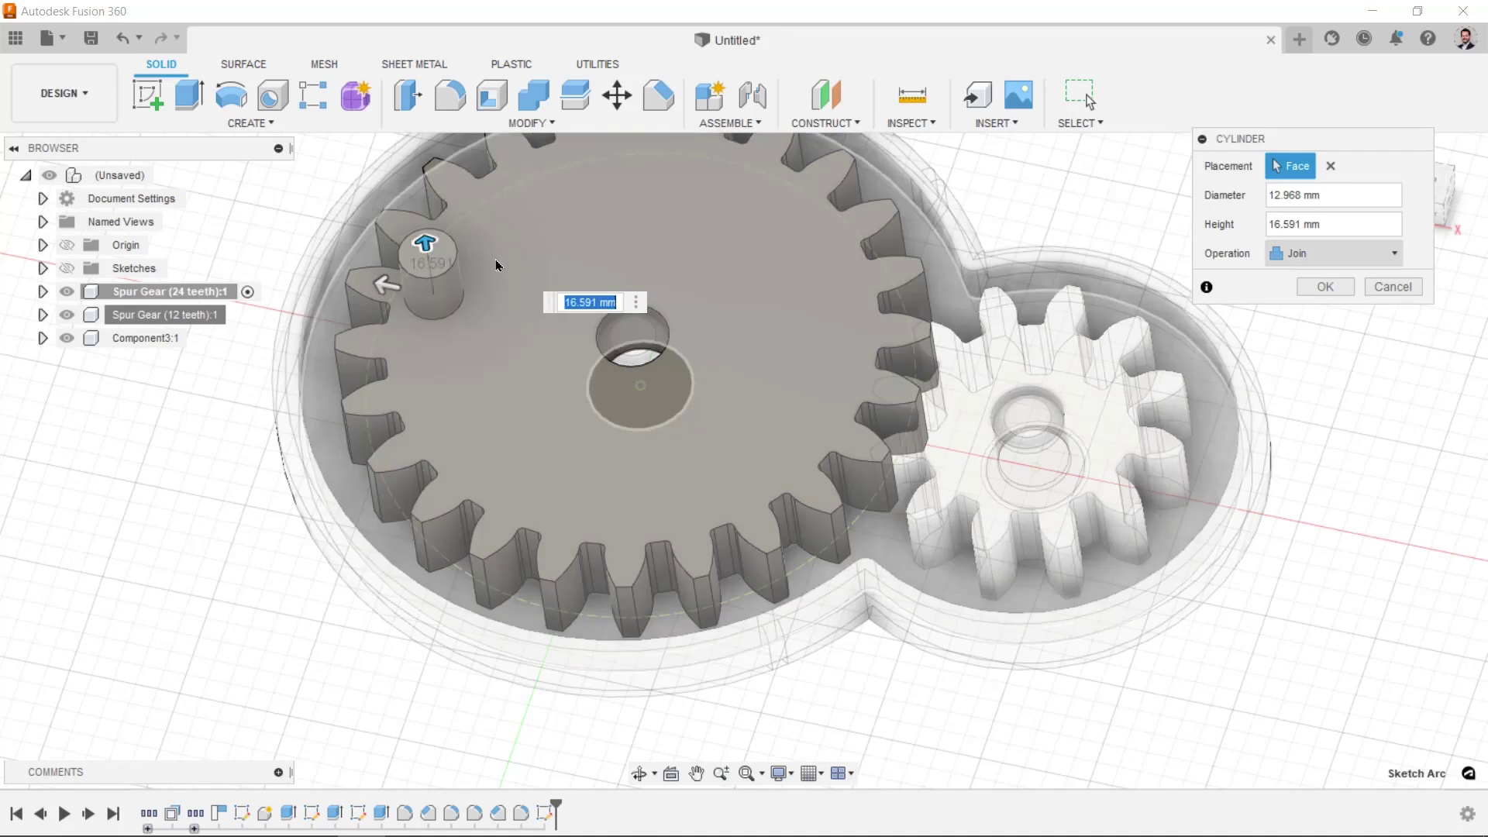
drag(425, 246, 427, 241)
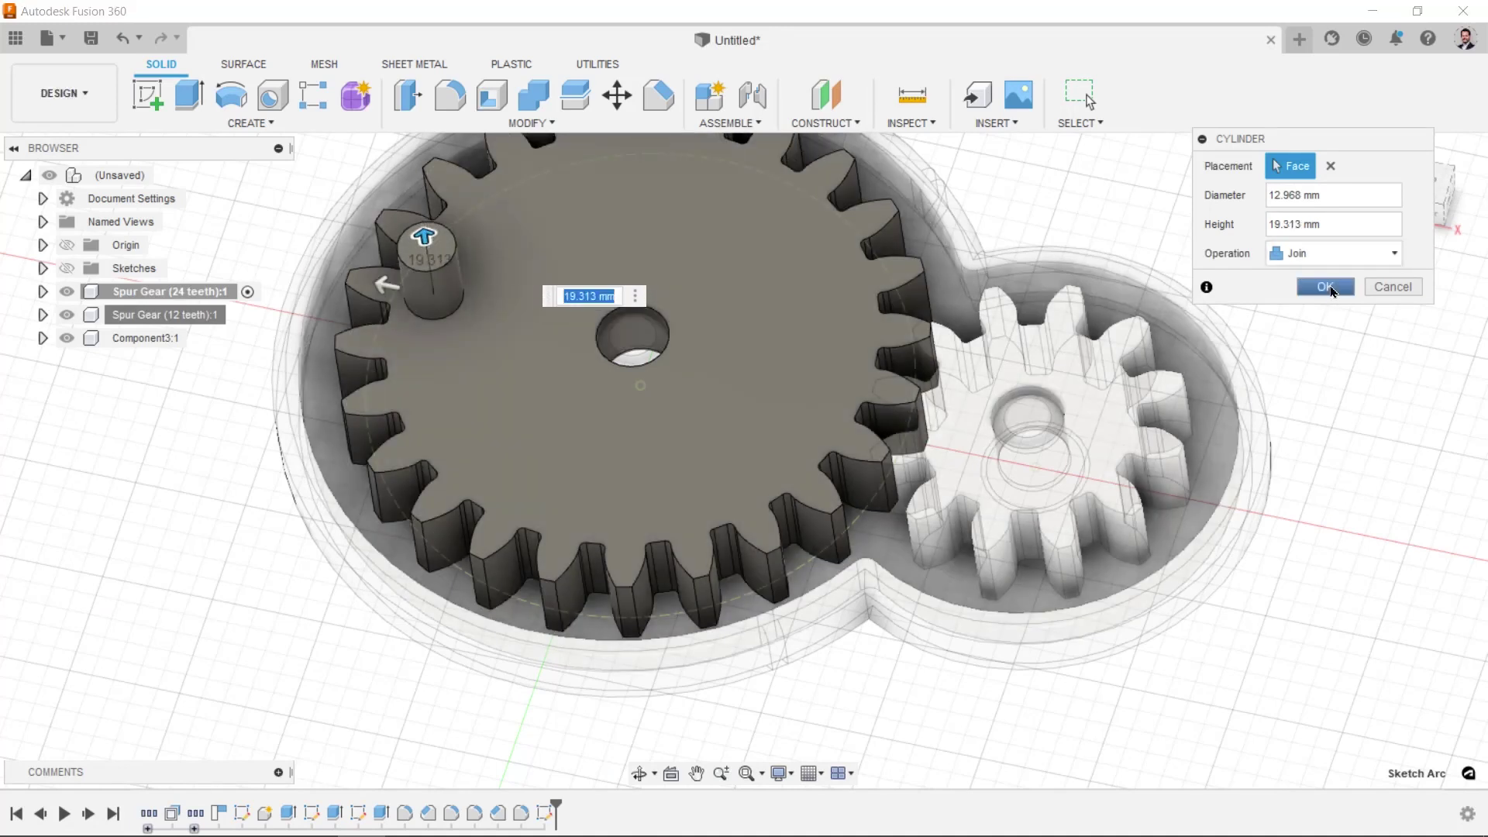
click(1325, 286)
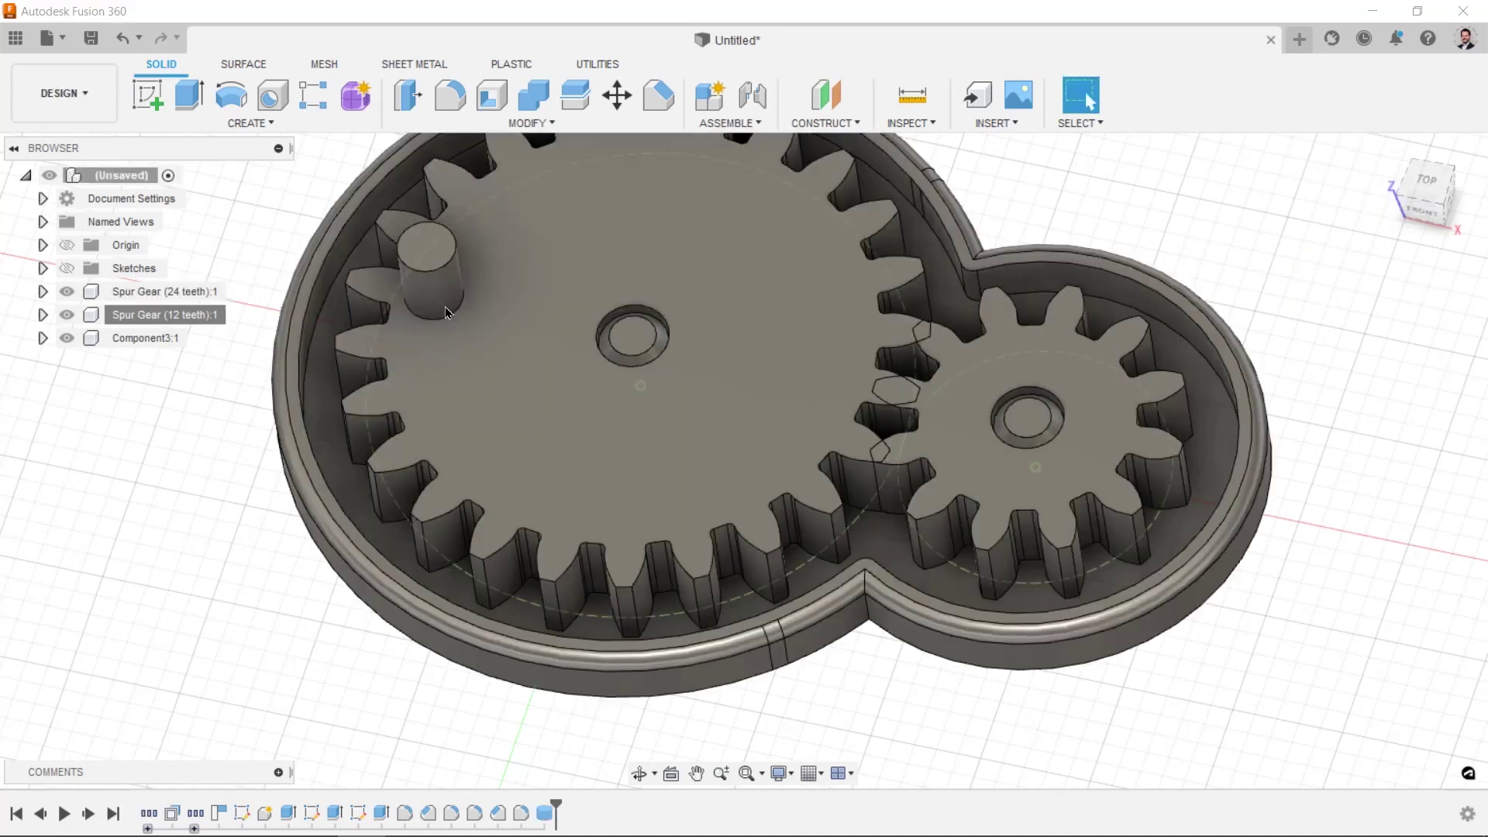
- Fillet the pin's top and bottom circular edges at 3.5 mm
key(f)
click(461, 300)
click(459, 247)
drag(465, 273, 847, 281)
text(3)
key(Return)
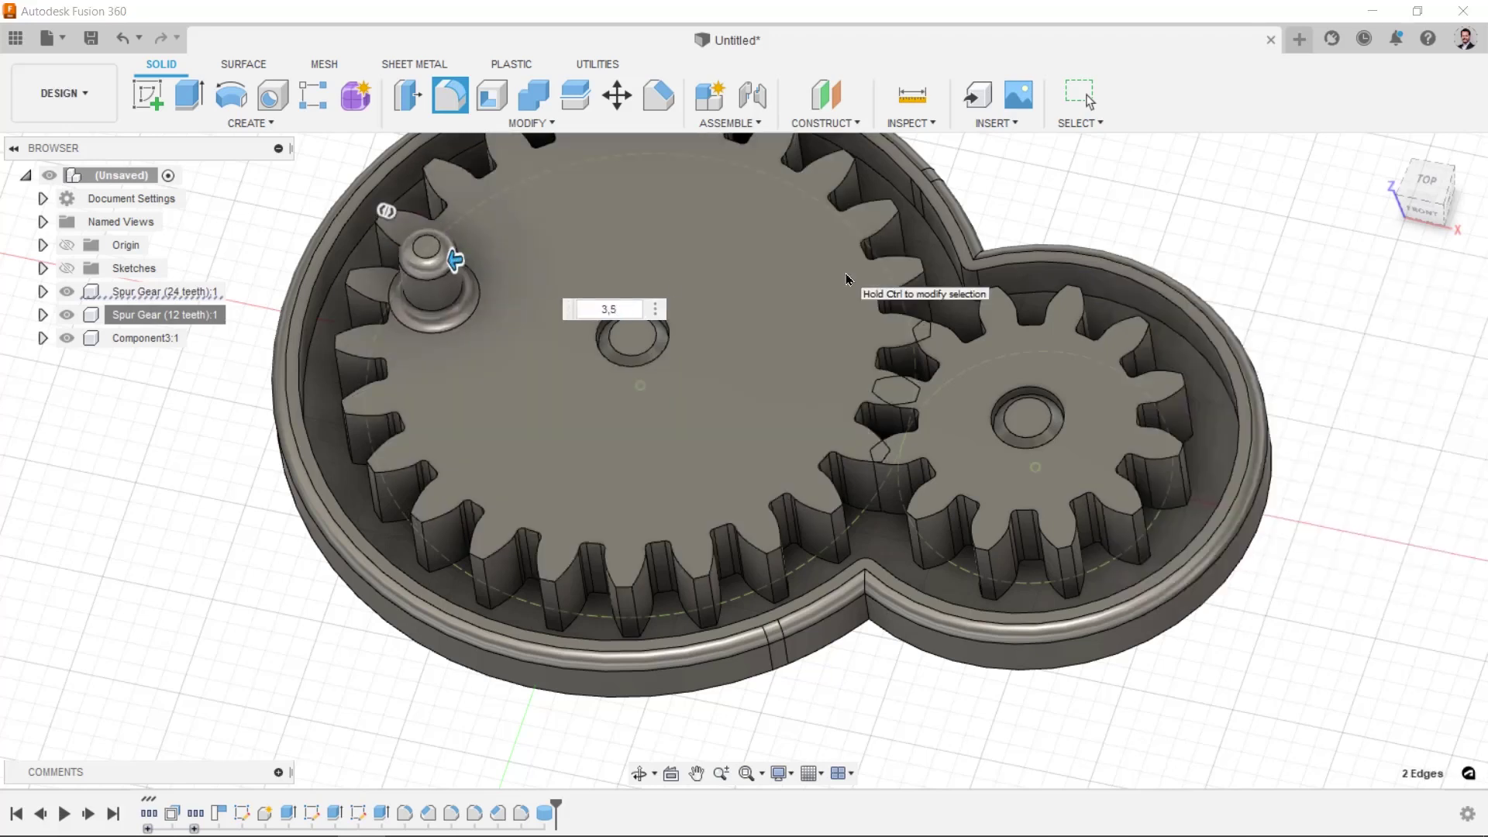
- Offset the pin's top face upward so the pin stands about 24.5 mm tall
shift+middle_drag(536, 293, 478, 328)
scroll(478, 329, up, 5)
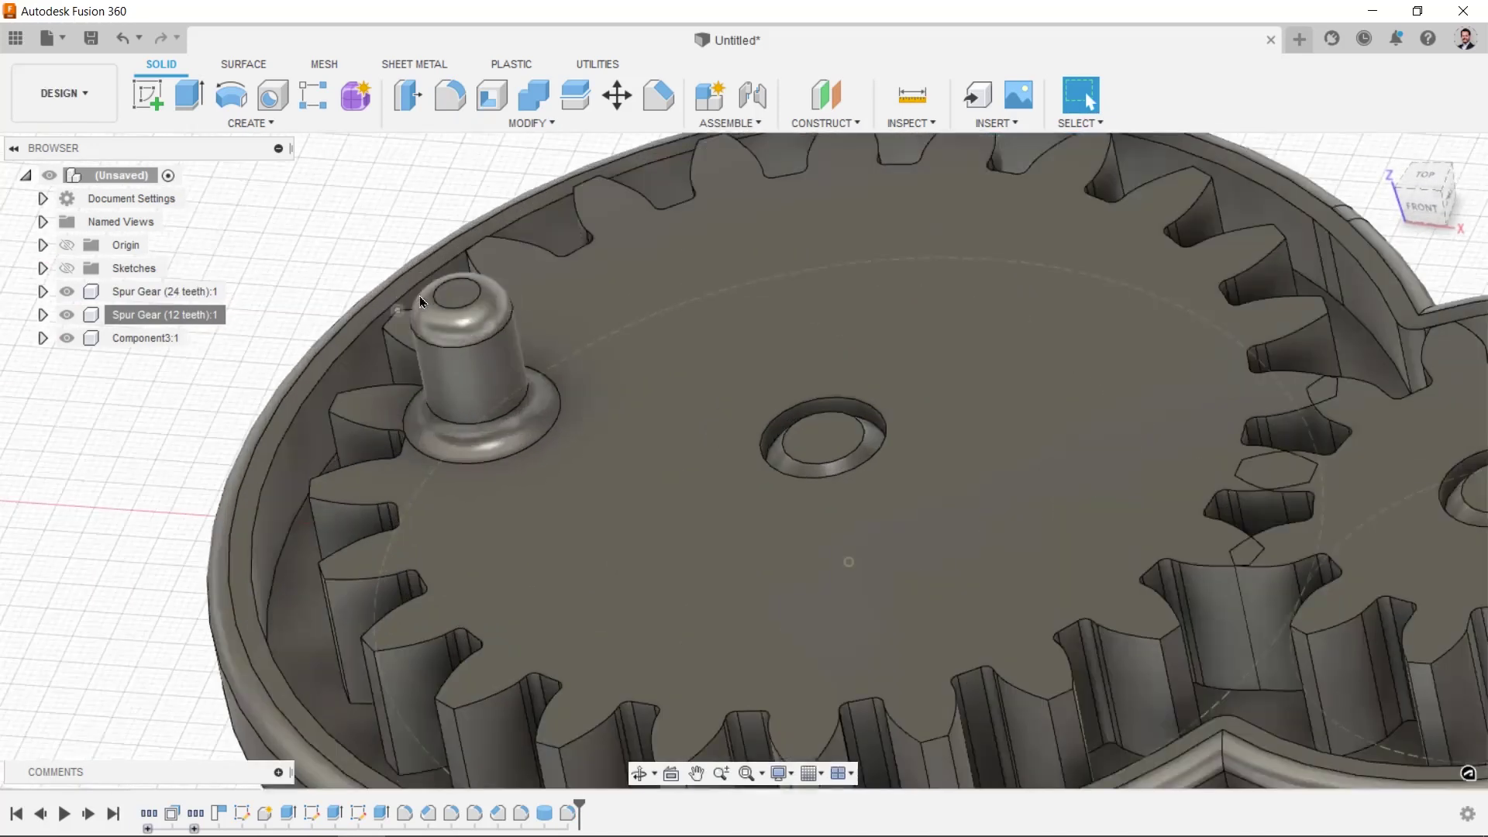
click(452, 294)
key(q)
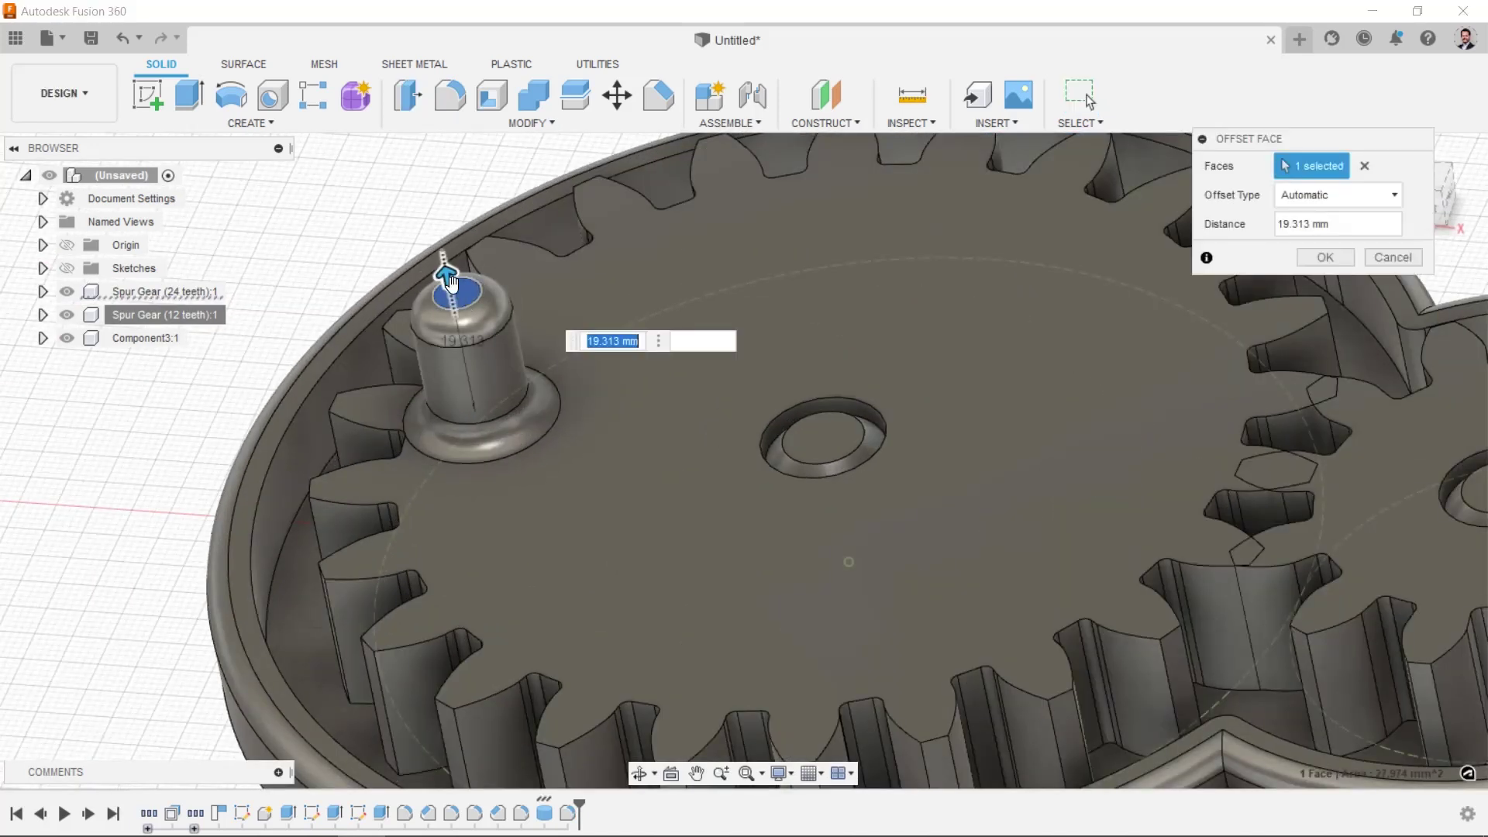
drag(446, 271, 440, 245)
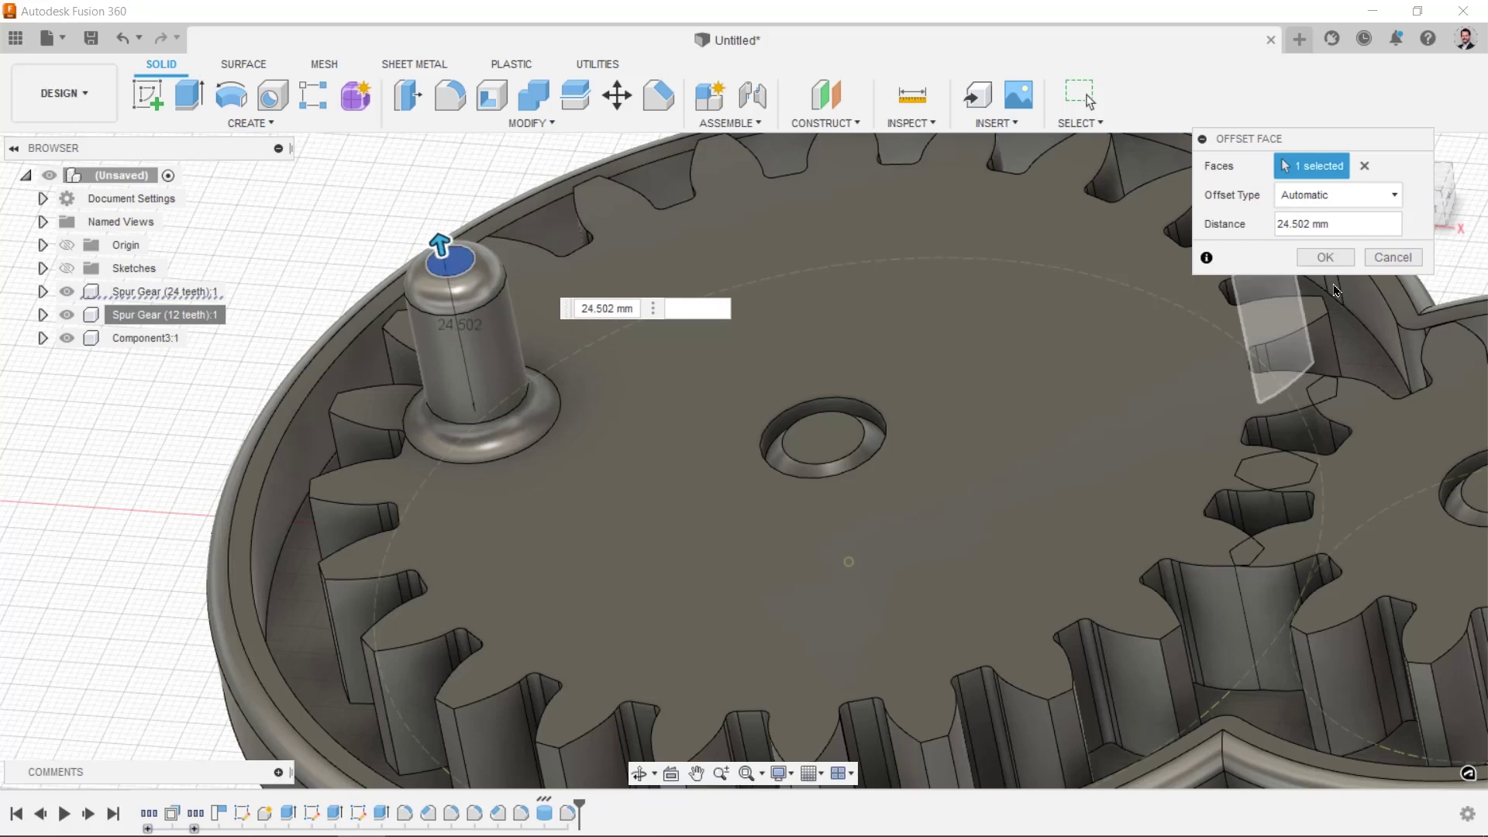
key(Return)
scroll(706, 225, down, 6)
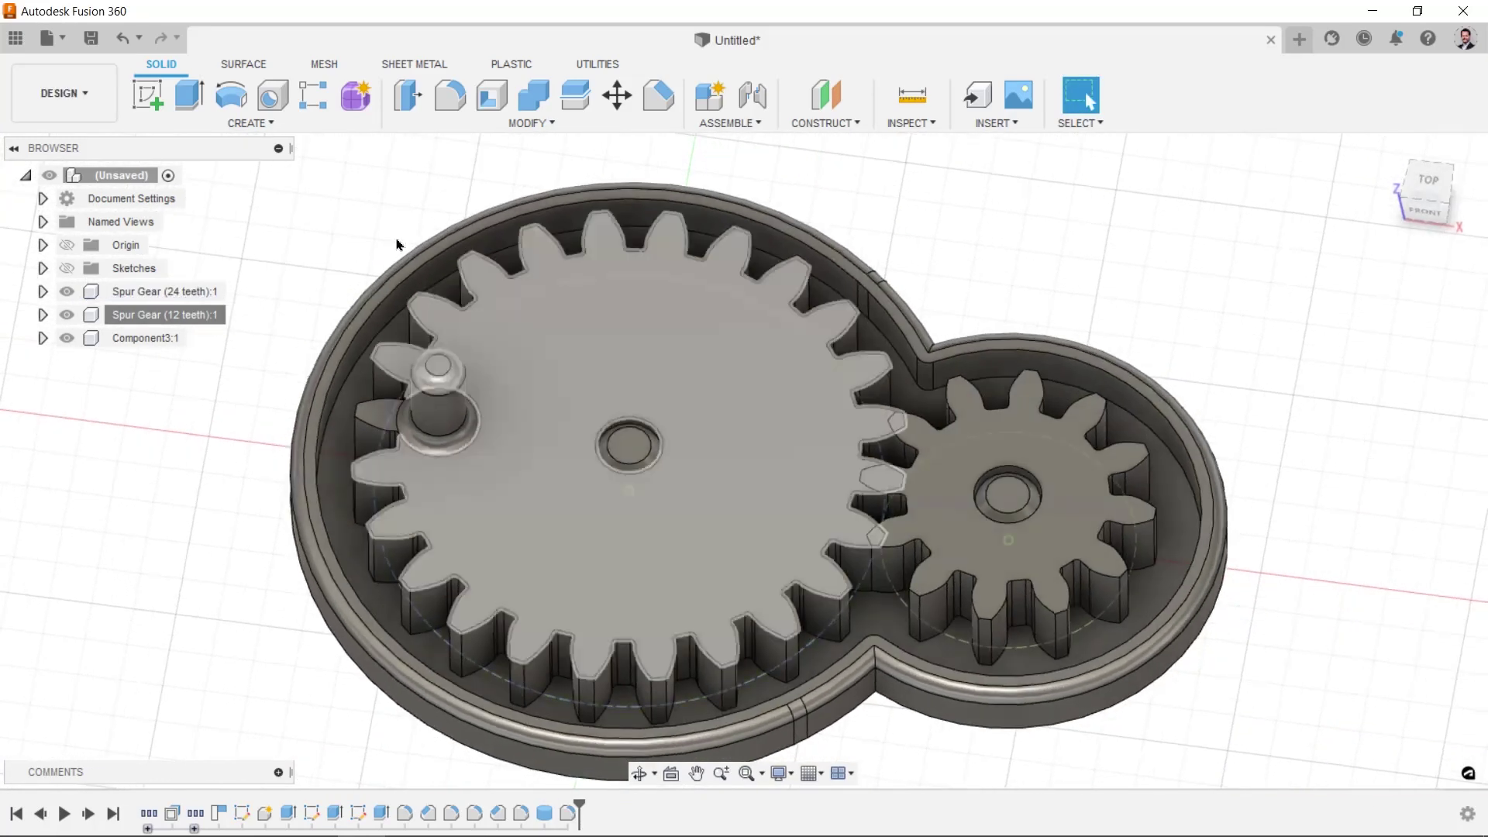
shift+middle_drag(706, 225, 1276, 316)
scroll(777, 584, up, 3)
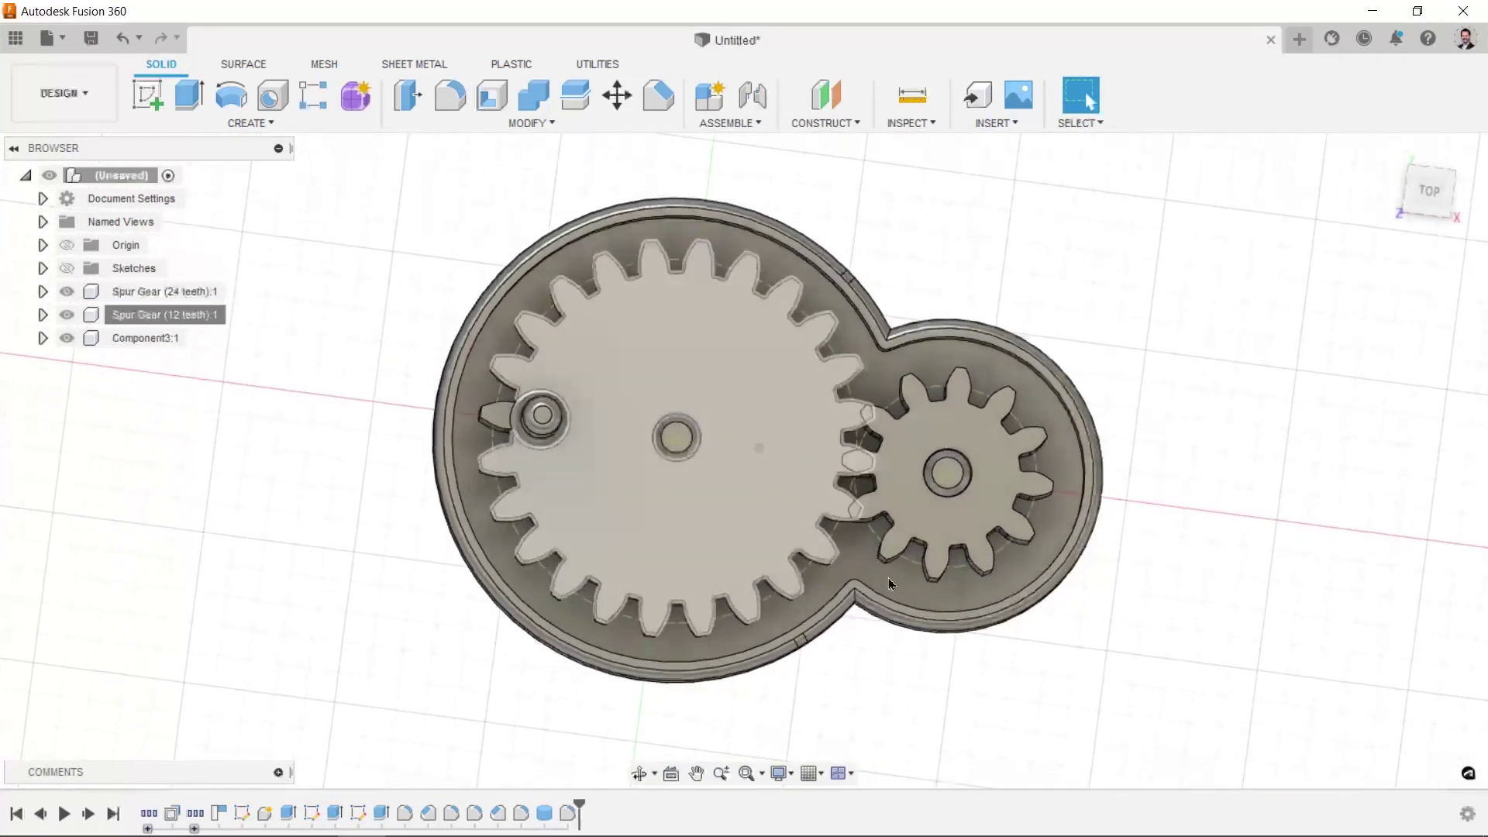
key(shift+F6)
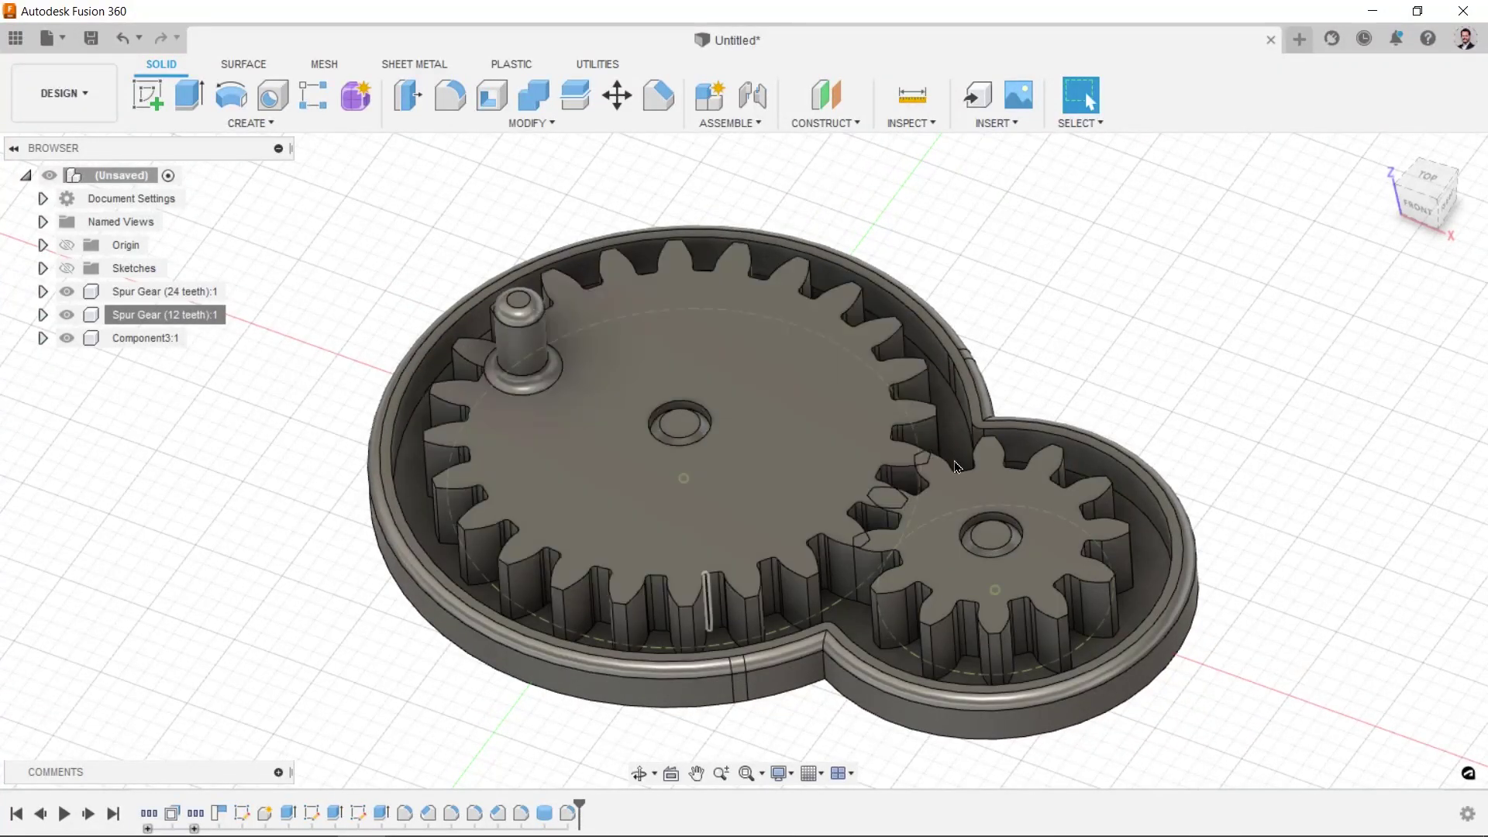
- Fillet both gears' centre hole edges at 0.5 mm
click(689, 403)
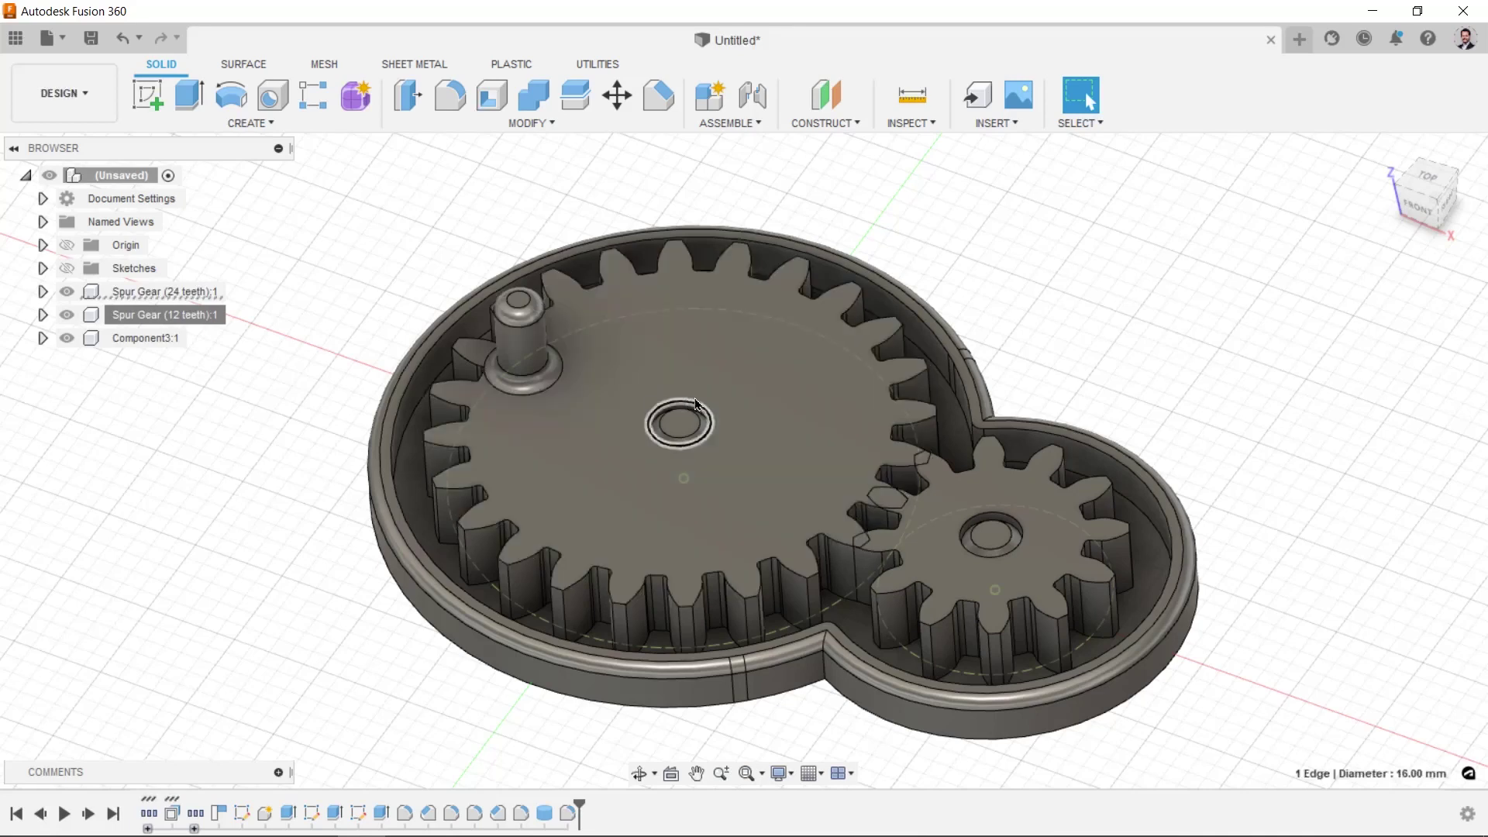
key(f)
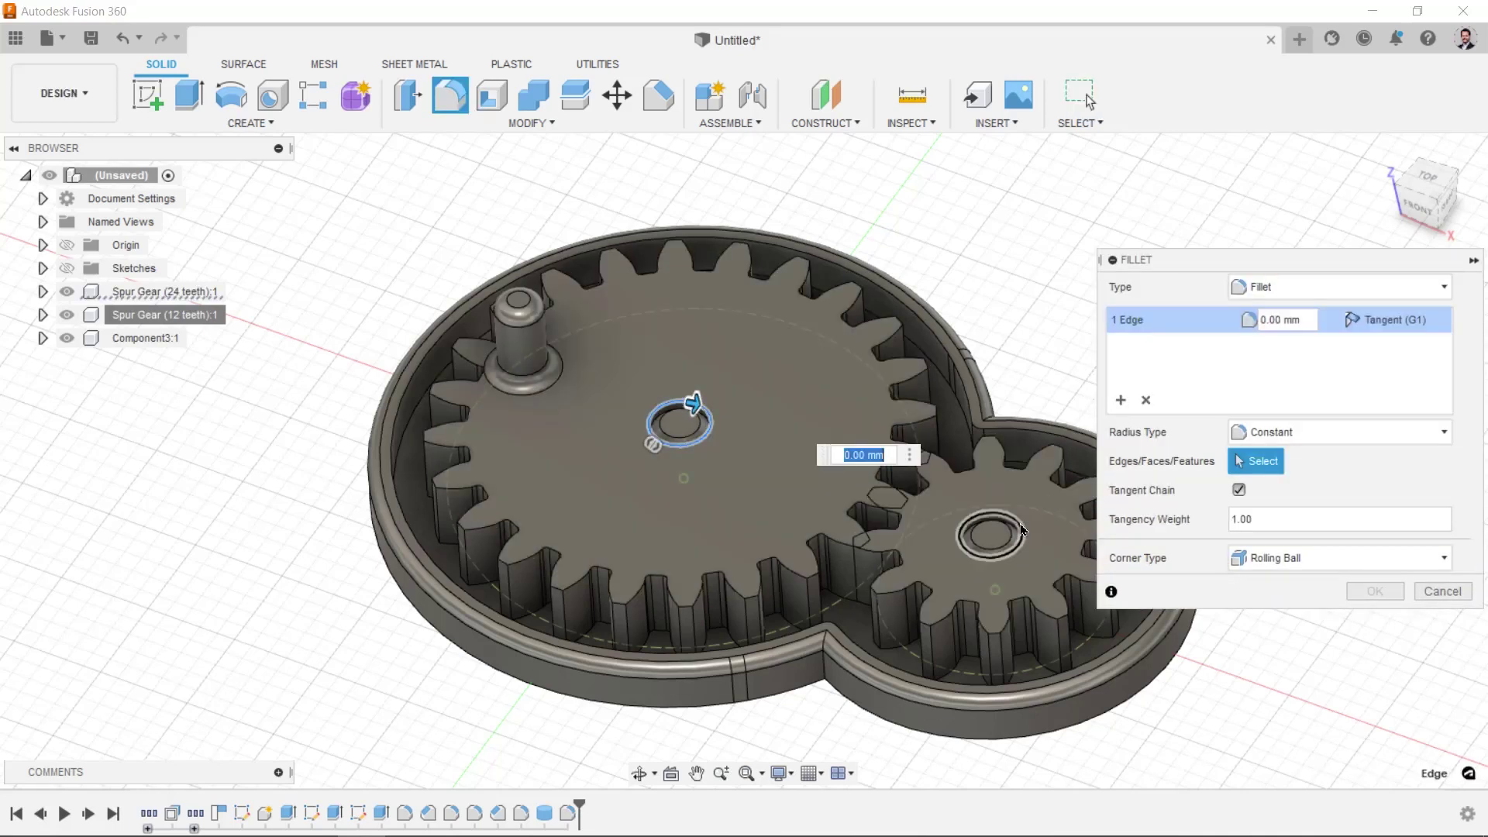
click(1030, 532)
text(0,5)
key(Return)
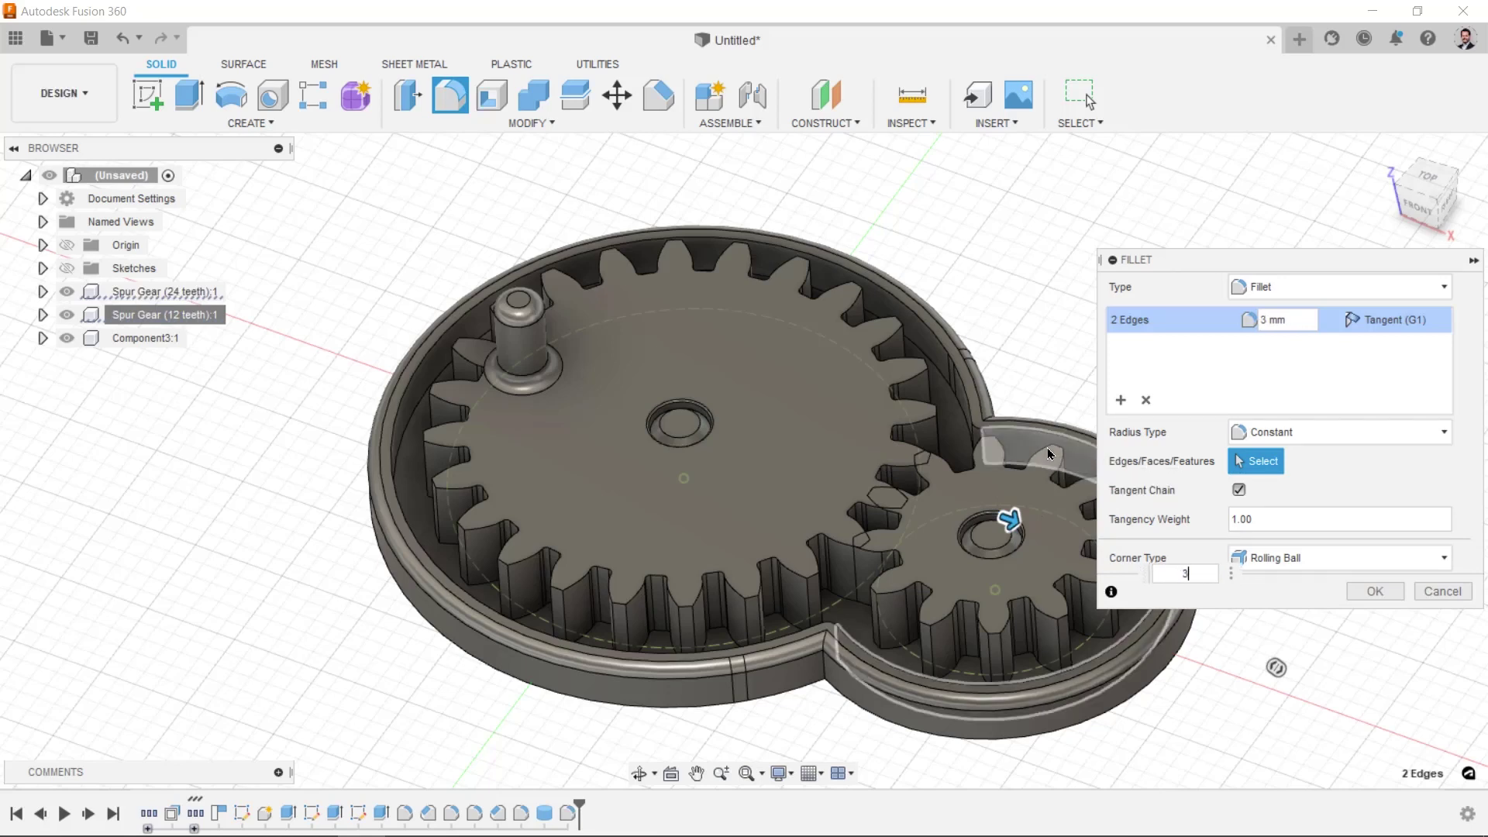
key(Return)
mouse_move(1119, 402)
shift+middle_down()
mouse_move(1150, 416)
mouse_move(1015, 477)
shift+middle_up()
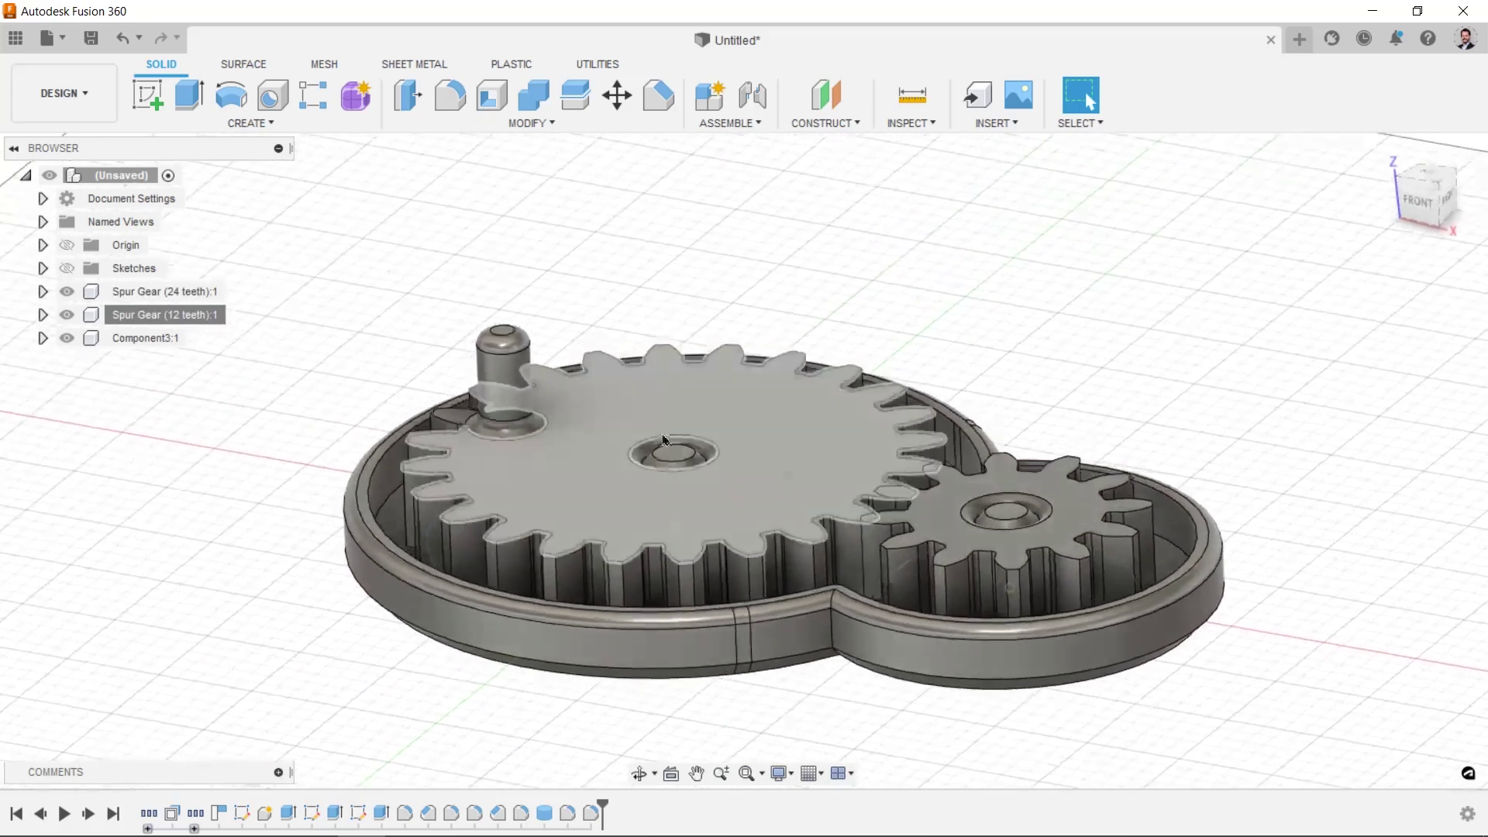
- Offset the face inside the large gear's hole by -10 mm
click(656, 442)
key(q)
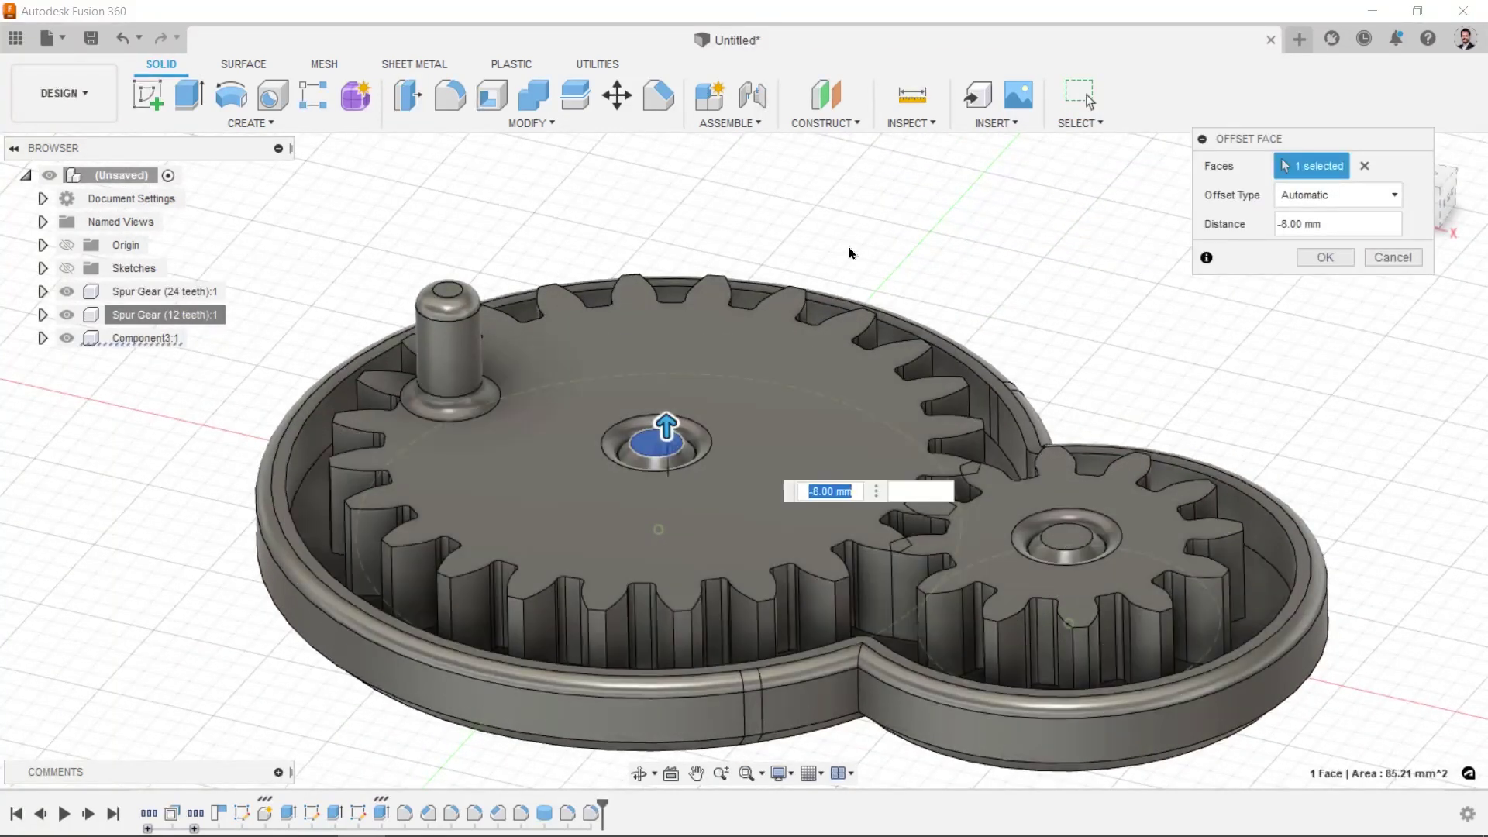
text(-9)
key(Return)
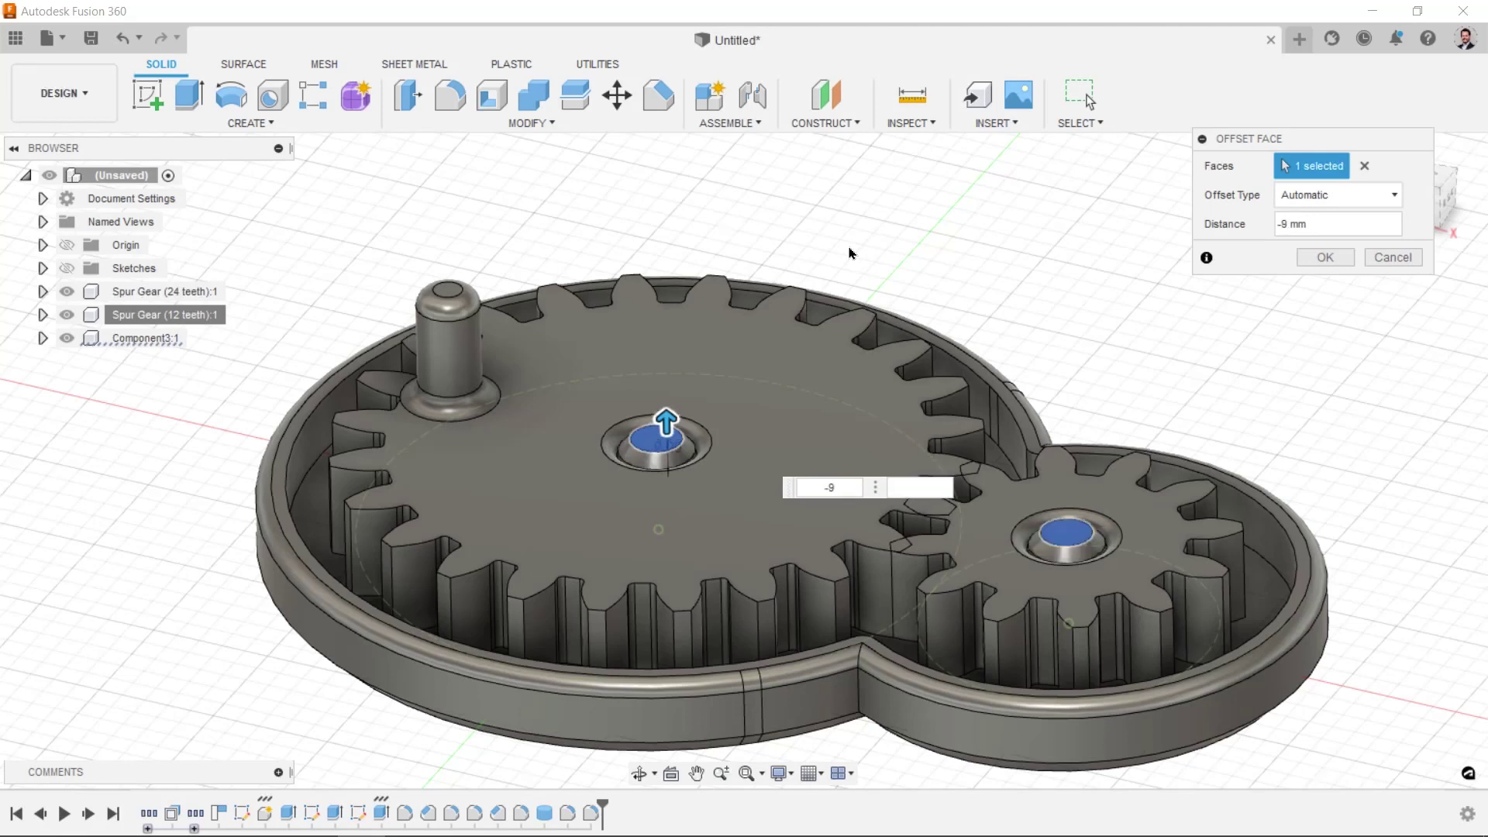
text(-10)
key(Return)
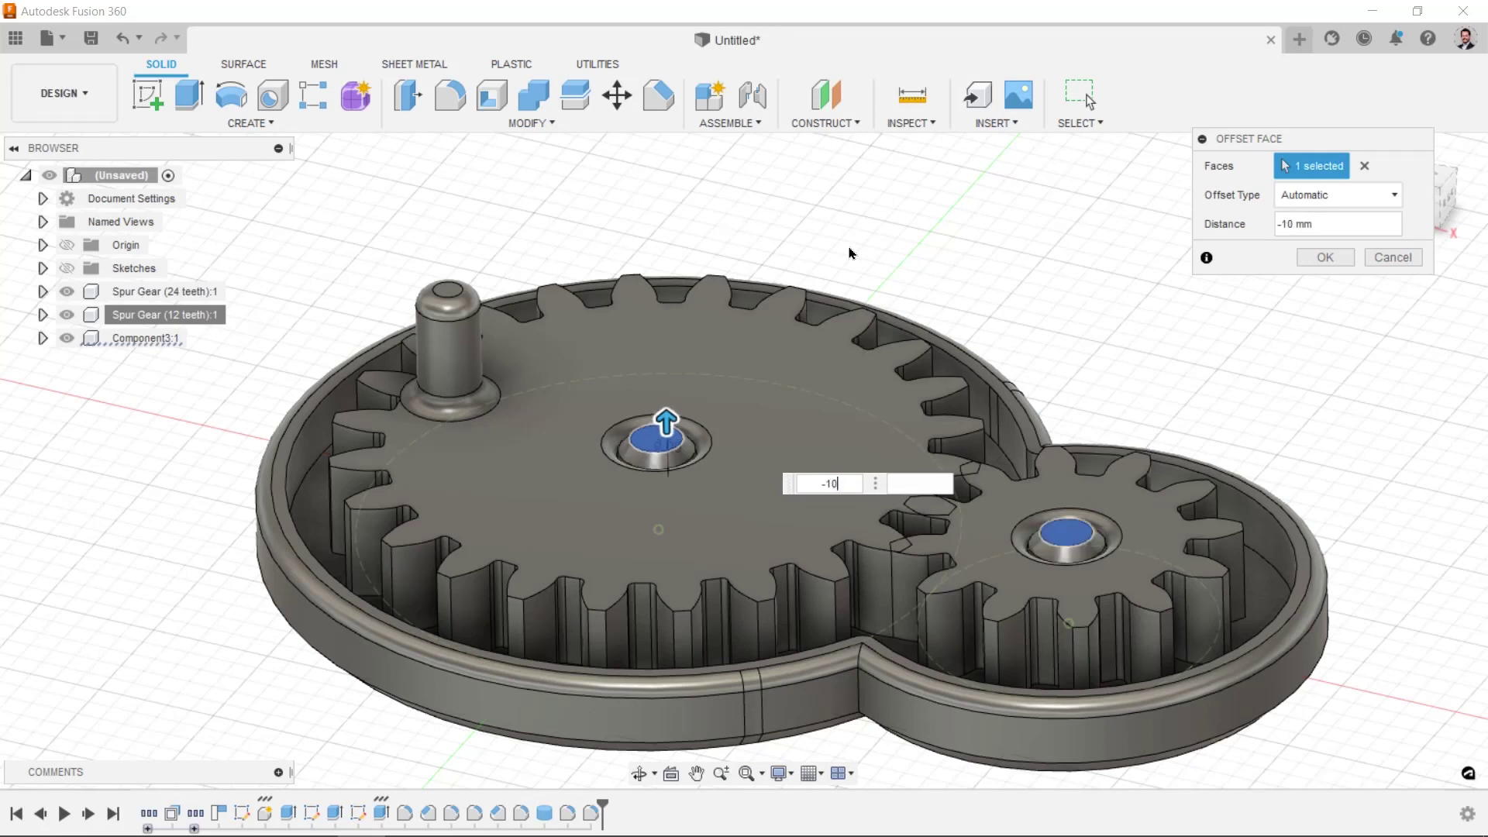
key(Return)
mouse_move(850, 249)
shift+middle_down()
mouse_move(1299, 325)
mouse_move(1325, 407)
shift+middle_up()
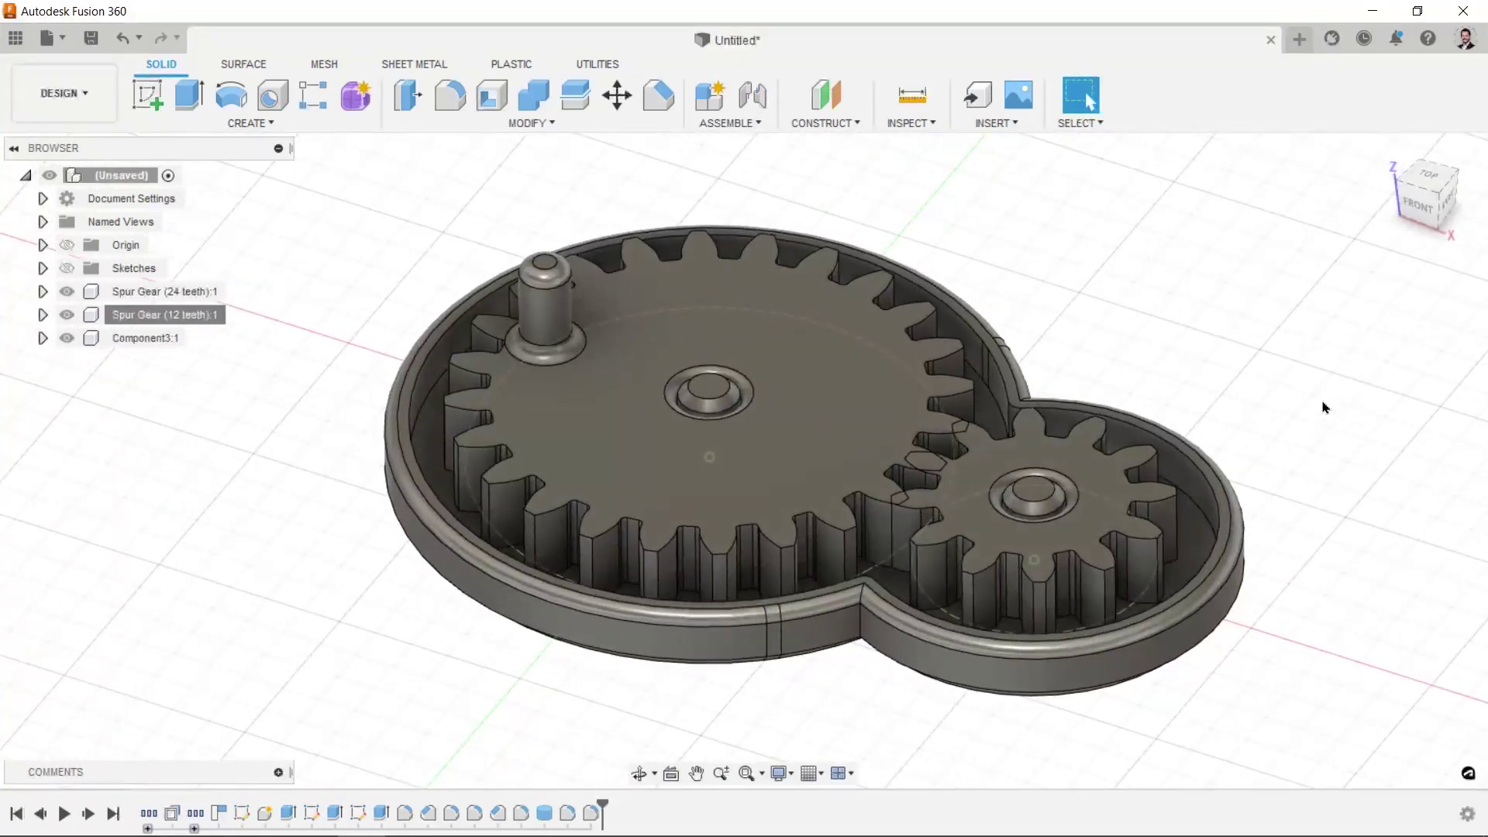
scroll(1324, 407, up, 3)
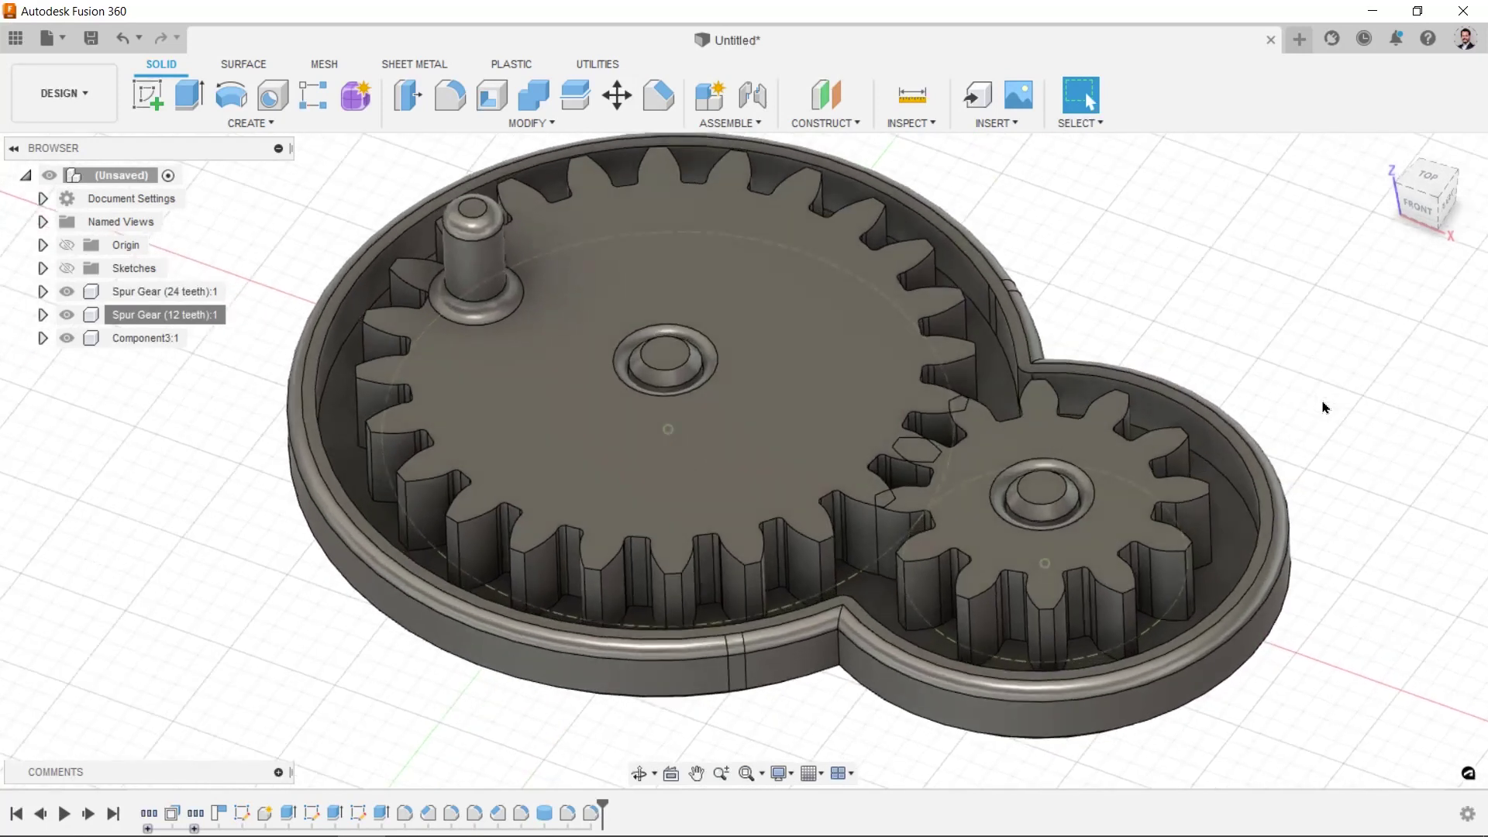
shift+middle_drag(1323, 407, 1236, 364)
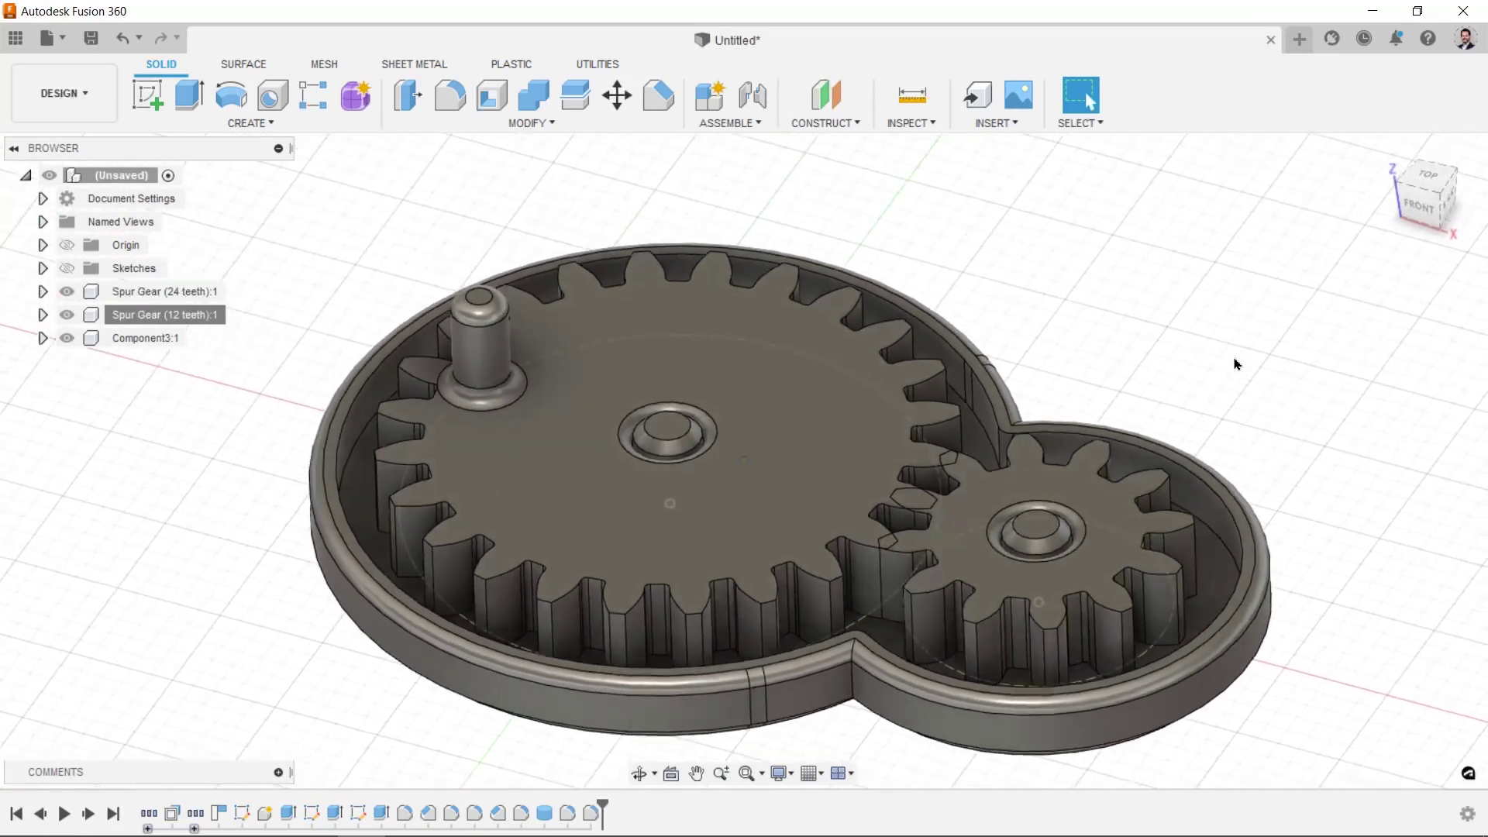